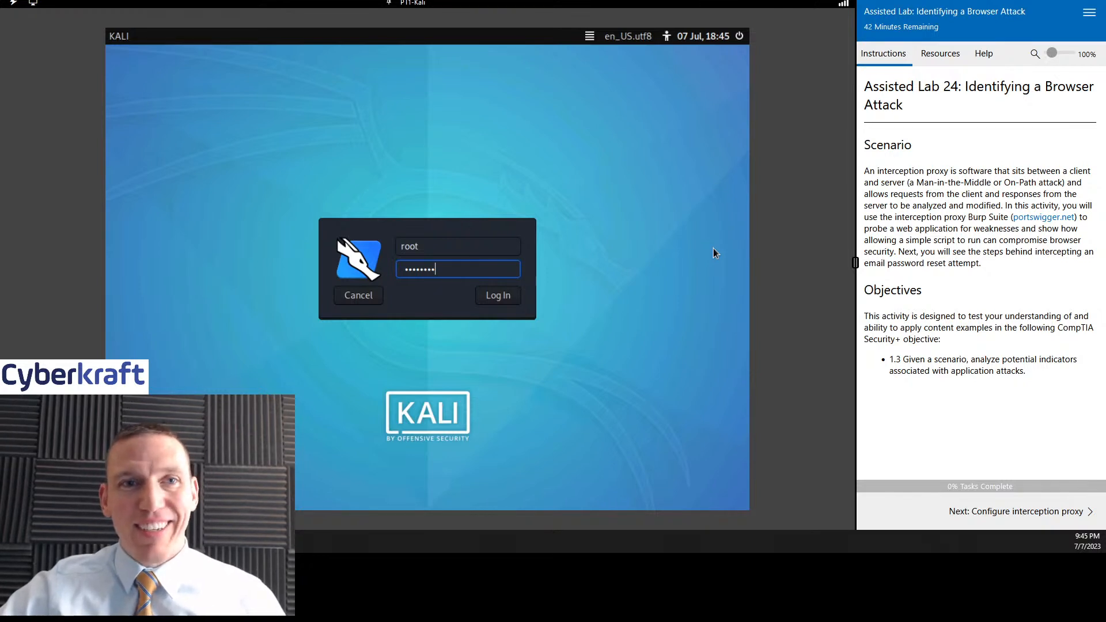
pyautogui.moveTo(937, 194); pyautogui.dragTo(937, 205)
pyautogui.click(974, 176)
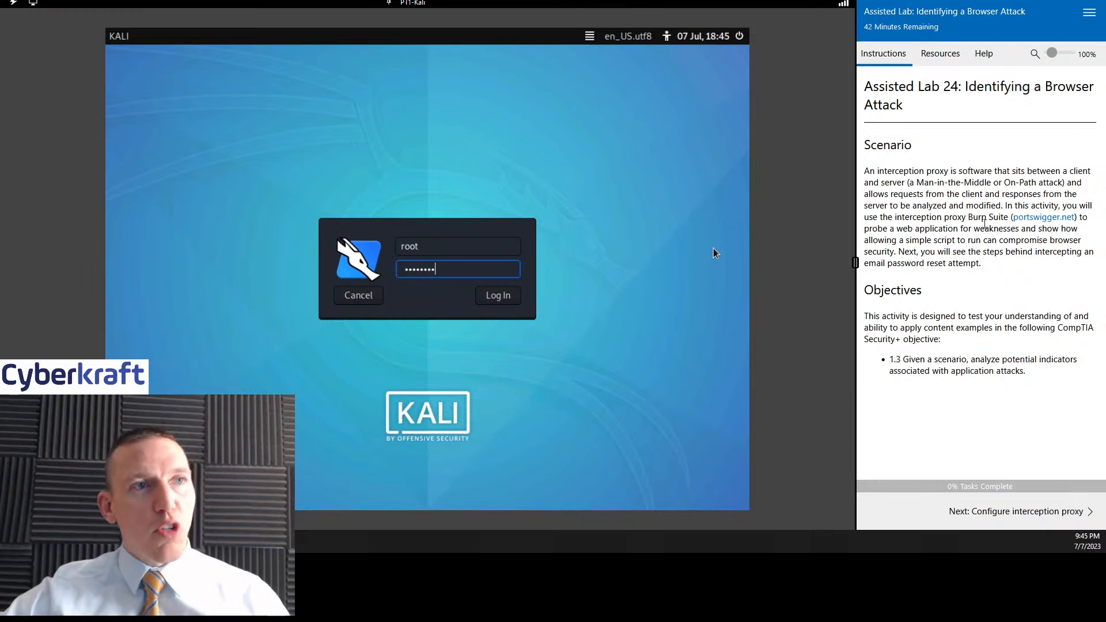
pyautogui.moveTo(971, 217); pyautogui.dragTo(1012, 217)
pyautogui.click(1005, 272)
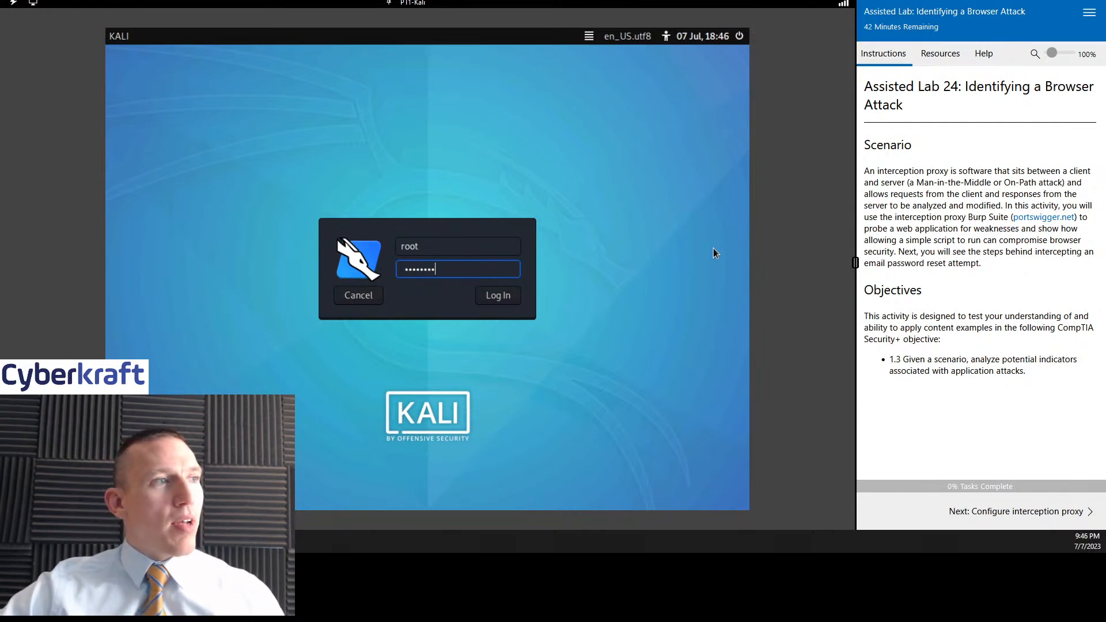
# - Log in to the PT1-Kali machine as root and check the lab's list of virtual machines
pyautogui.click(495, 294)
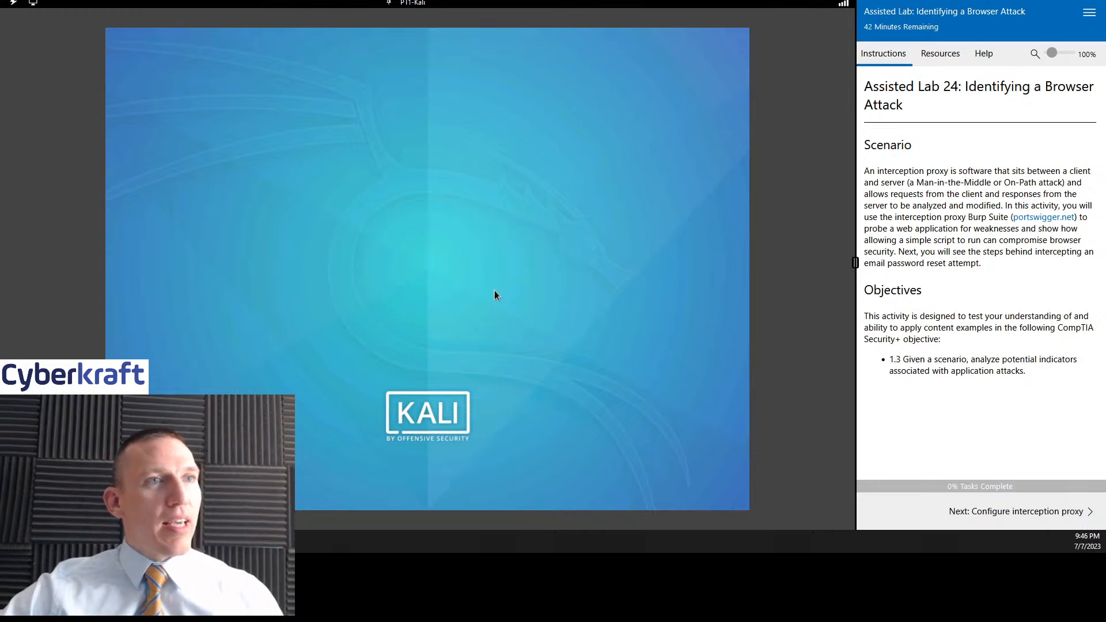
pyautogui.click(947, 55)
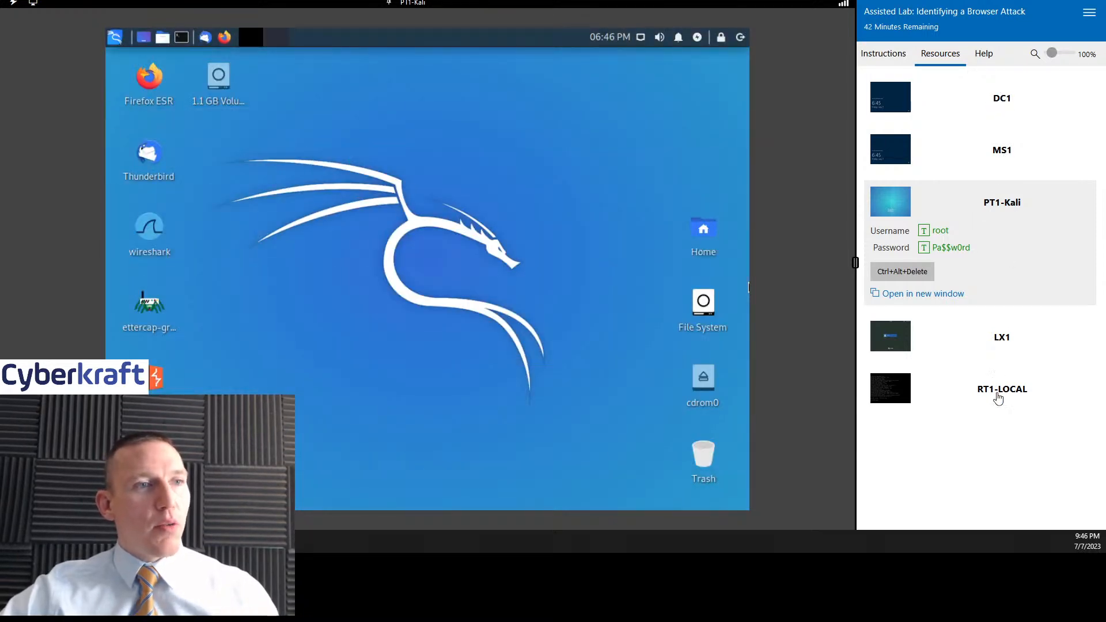
pyautogui.click(885, 56)
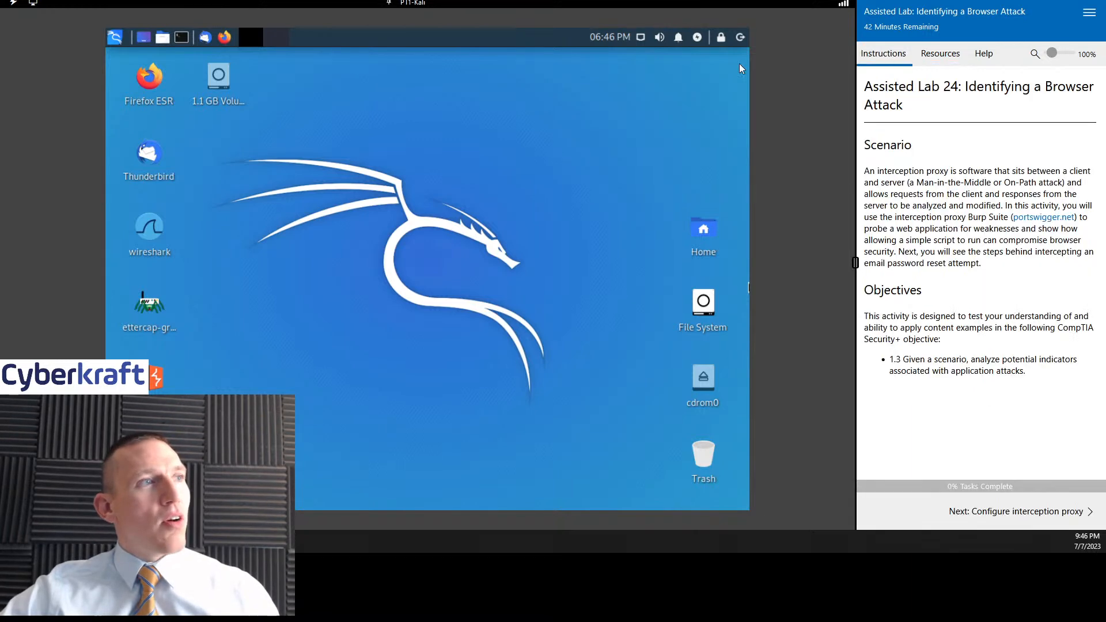
# - Advance to the Configure interception proxy instructions and read the XSS background and setup tasks
pyautogui.click(1010, 510)
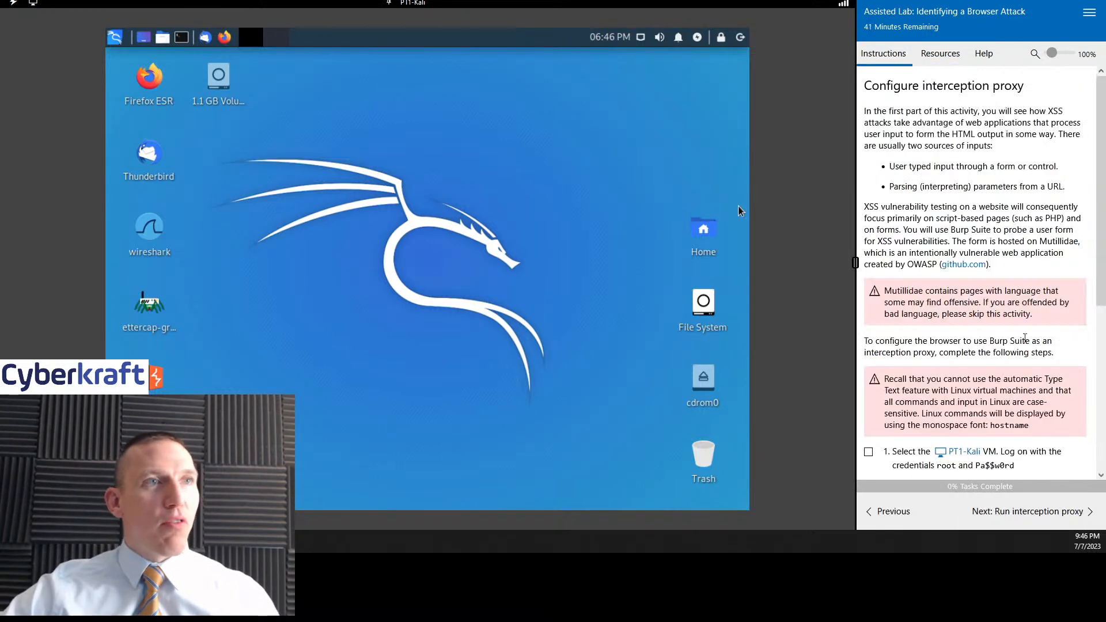
pyautogui.scroll(-3, 1001, 188)
pyautogui.scroll(3, 979, 144)
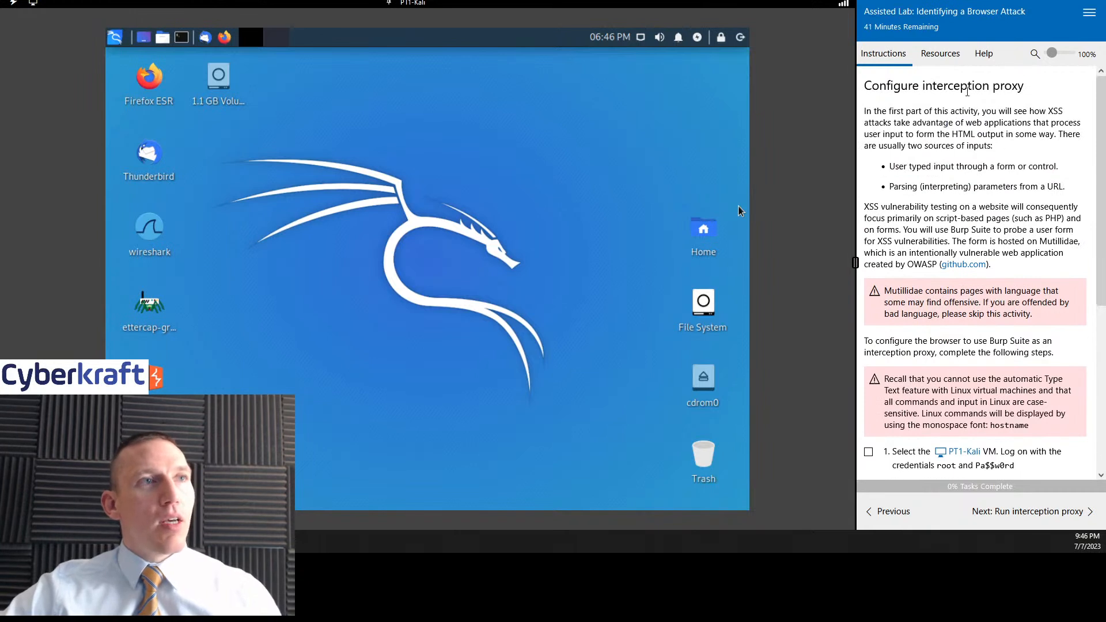
pyautogui.moveTo(947, 99); pyautogui.dragTo(954, 166)
pyautogui.click(1033, 146)
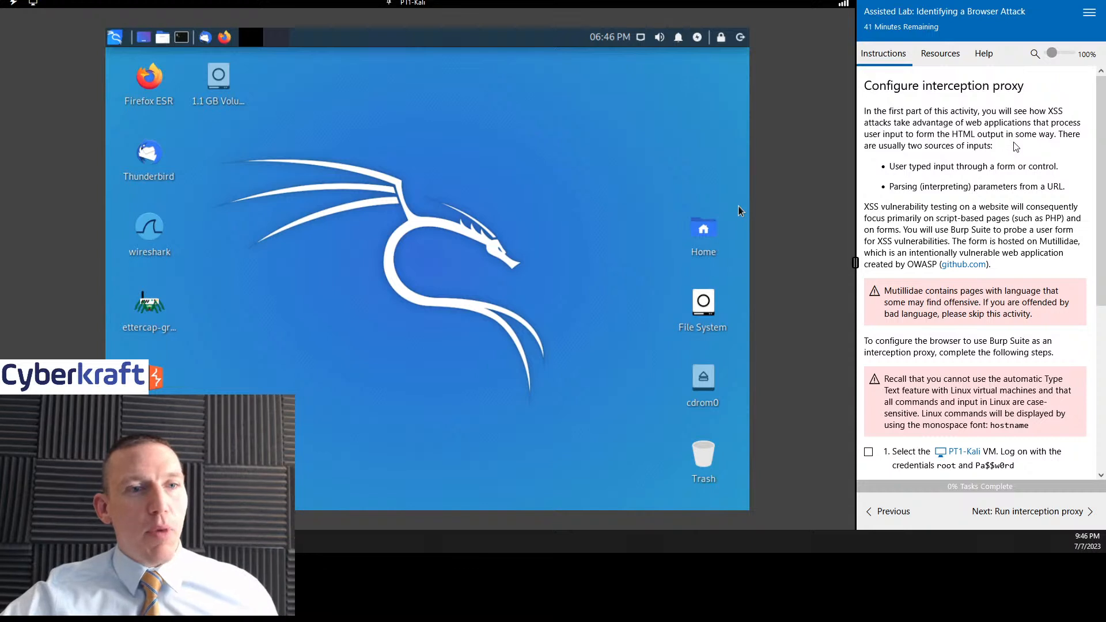
pyautogui.scroll(-2, 1008, 151)
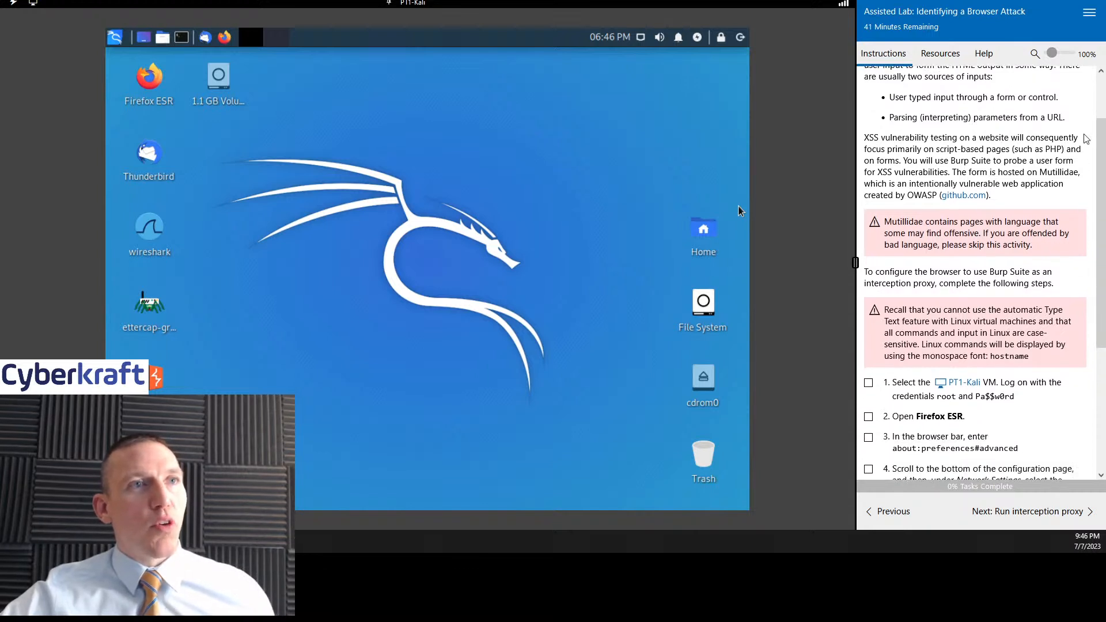
pyautogui.moveTo(1100, 135); pyautogui.dragTo(1100, 120)
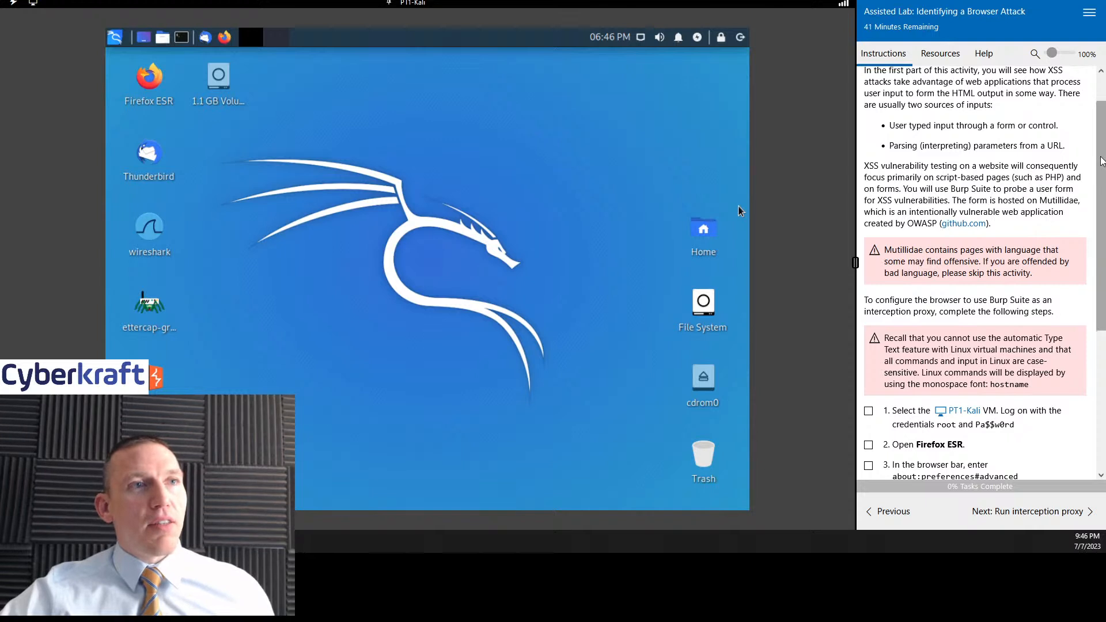
pyautogui.scroll(1, 1101, 148)
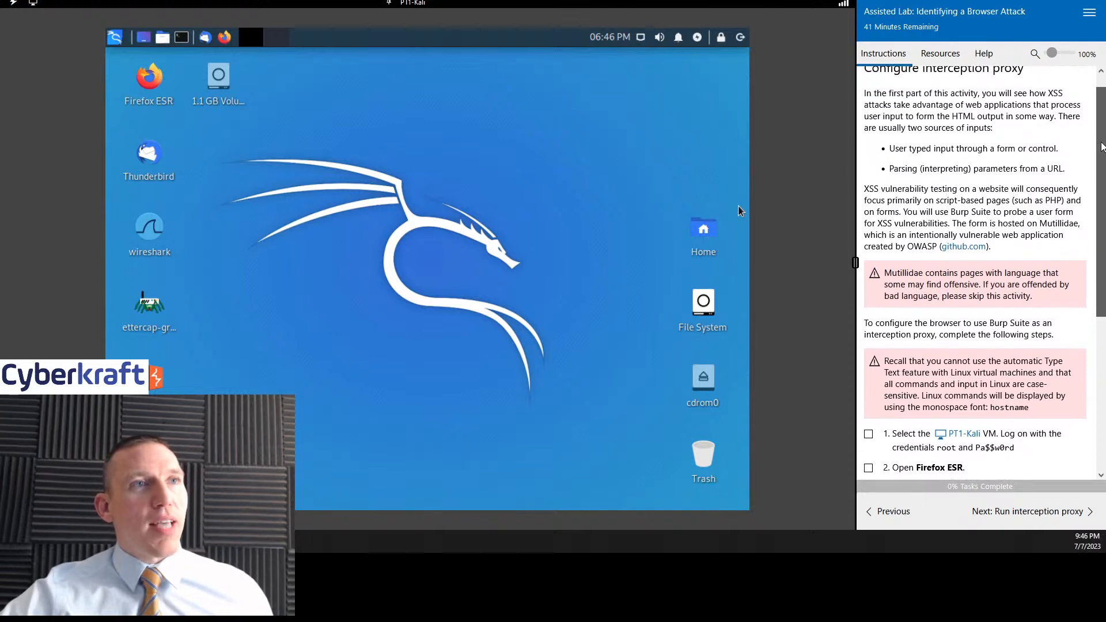
pyautogui.moveTo(1101, 148); pyautogui.dragTo(1098, 164)
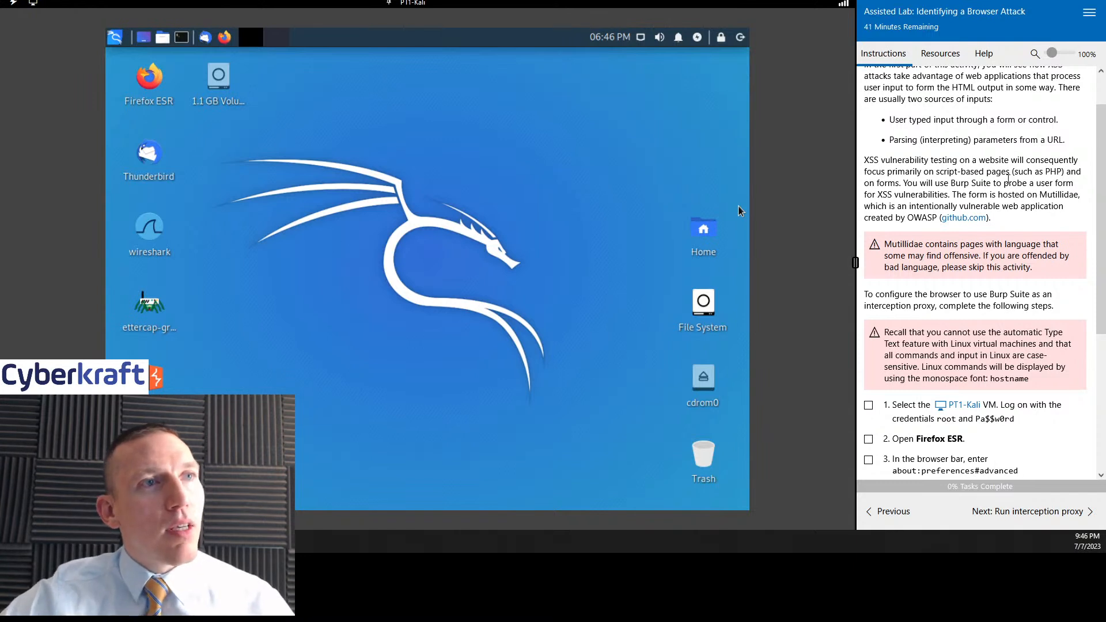
pyautogui.scroll(-1, 1097, 144)
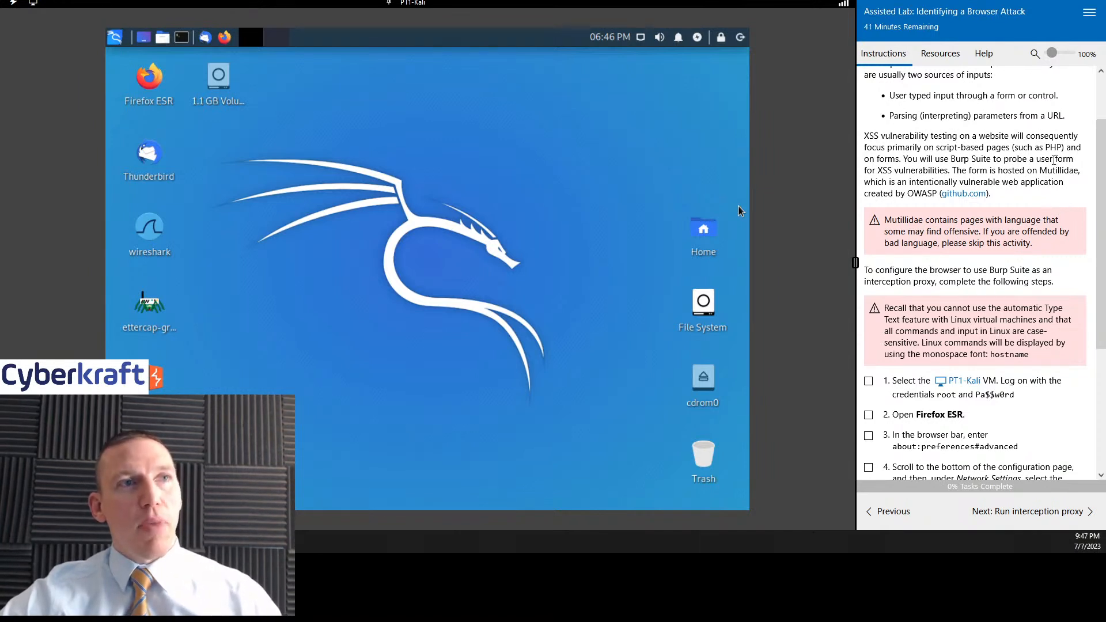
pyautogui.moveTo(1099, 168); pyautogui.dragTo(1097, 197)
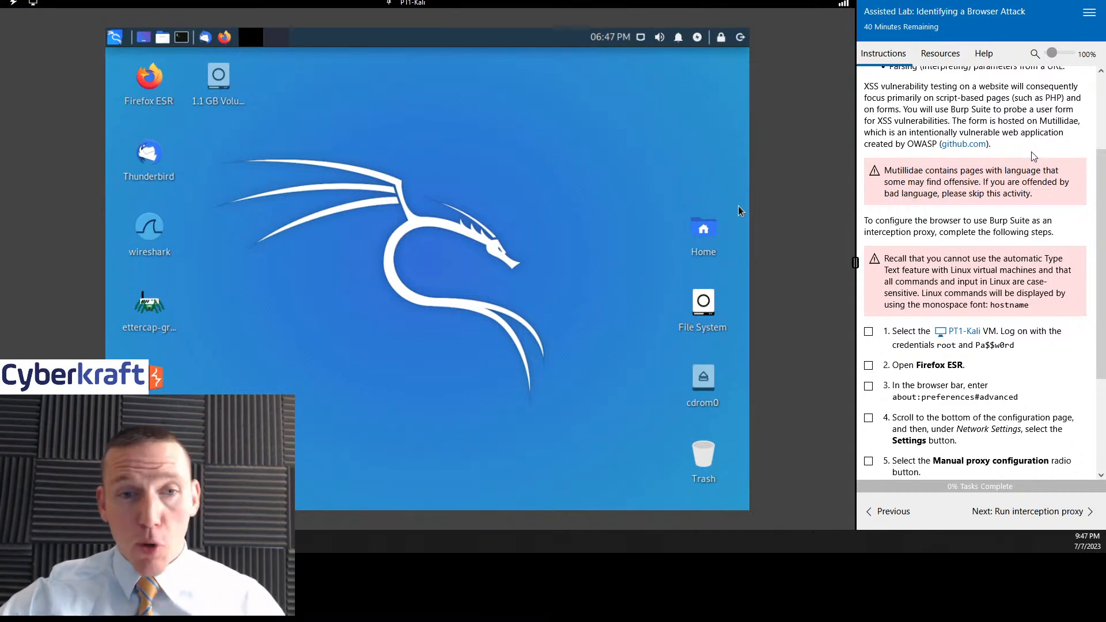
pyautogui.scroll(-3, 1045, 163)
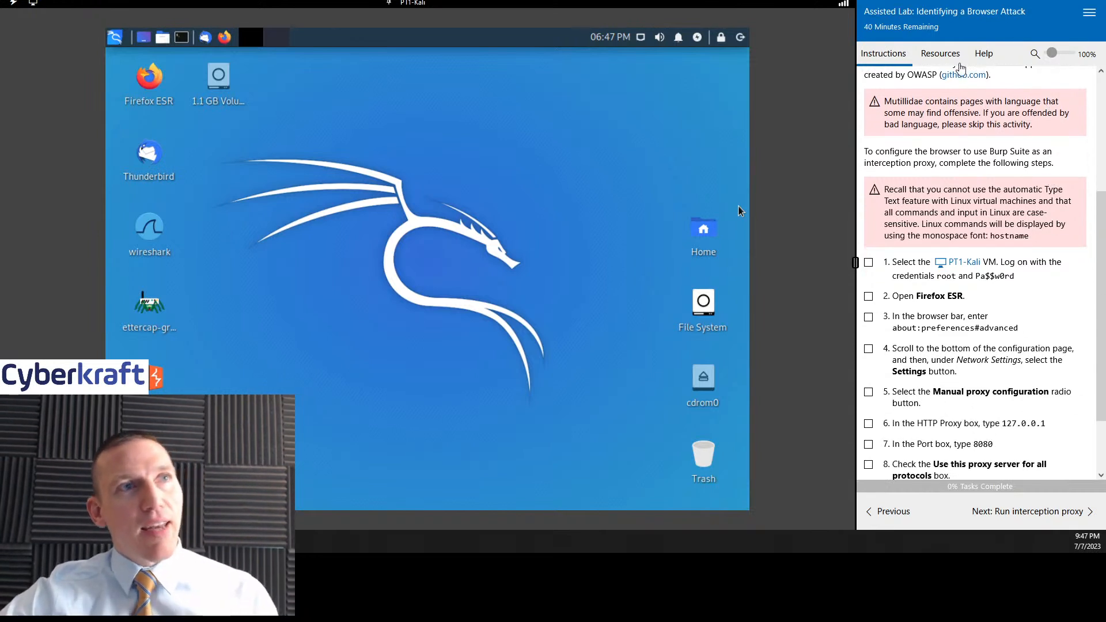
# - Mark lab tasks 1 and 2 as complete and open Firefox ESR on the Kali machine
pyautogui.moveTo(1101, 214); pyautogui.dragTo(1101, 260)
pyautogui.click(868, 182)
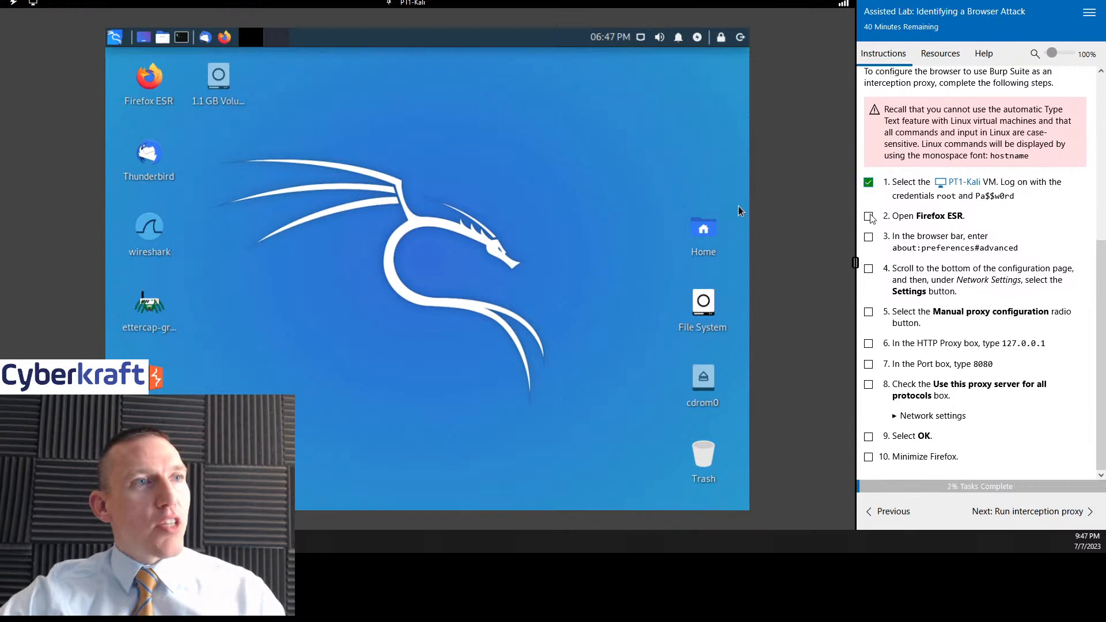
pyautogui.click(868, 216)
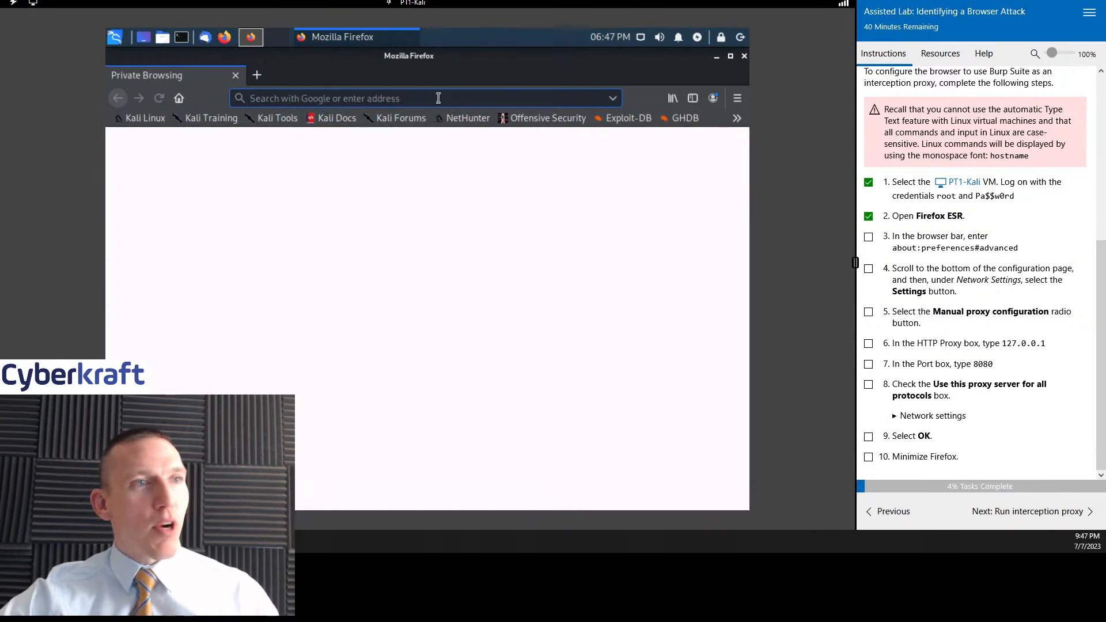
# - Try to reach the browser's settings by entering "preferences" as the address
pyautogui.write('prefer')
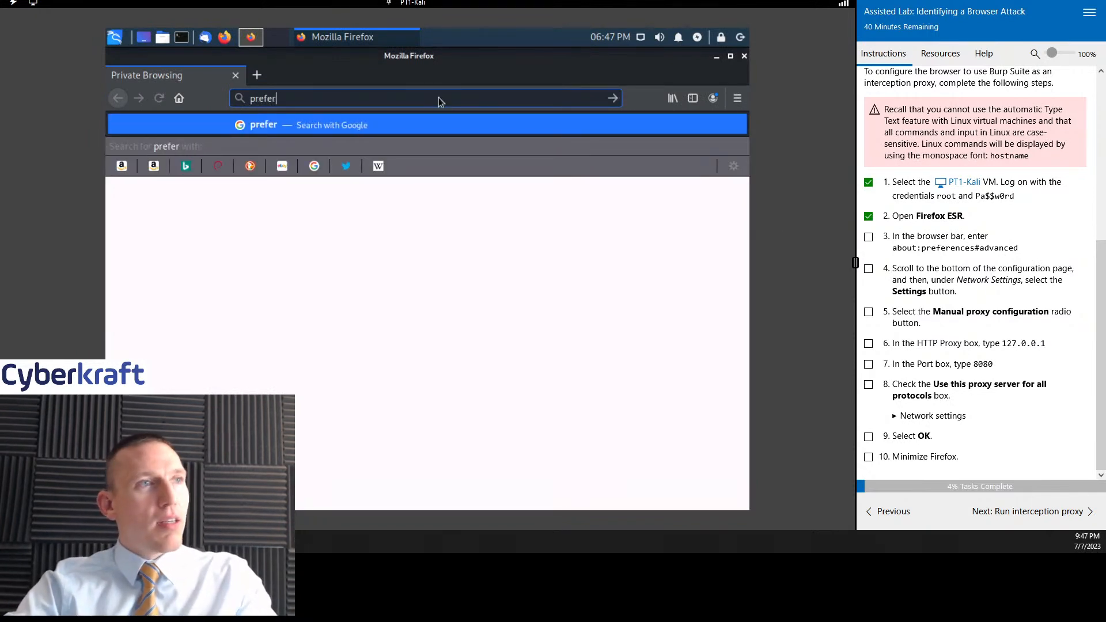
pyautogui.write('ences')
pyautogui.press('Return')
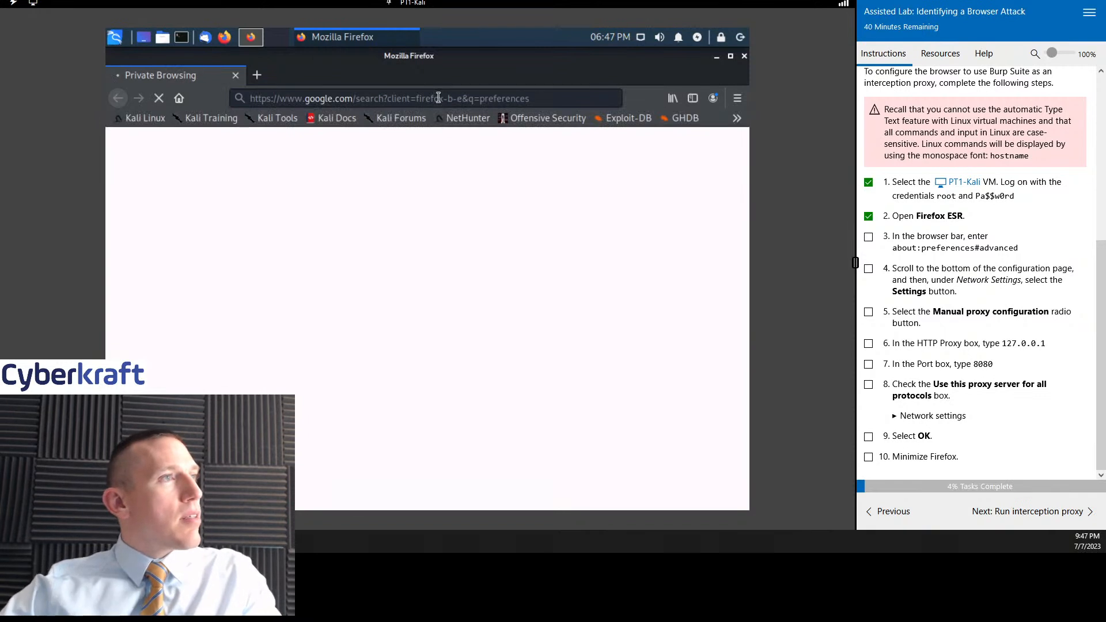
# - Open the Firefox Preferences page and mark lab task 3 as complete
pyautogui.click(737, 98)
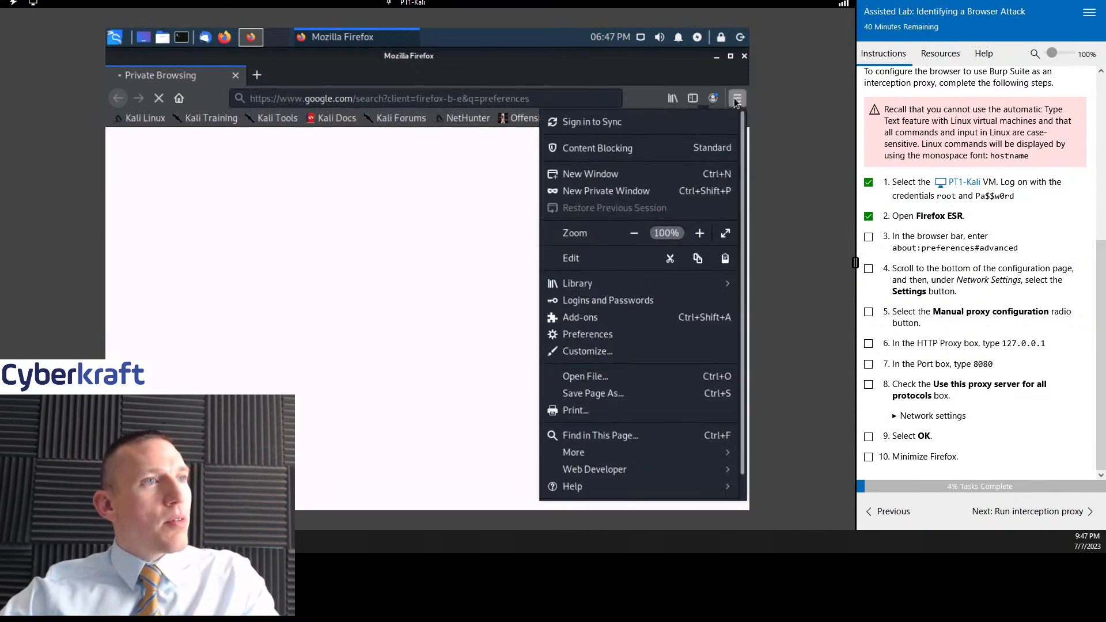
pyautogui.click(634, 334)
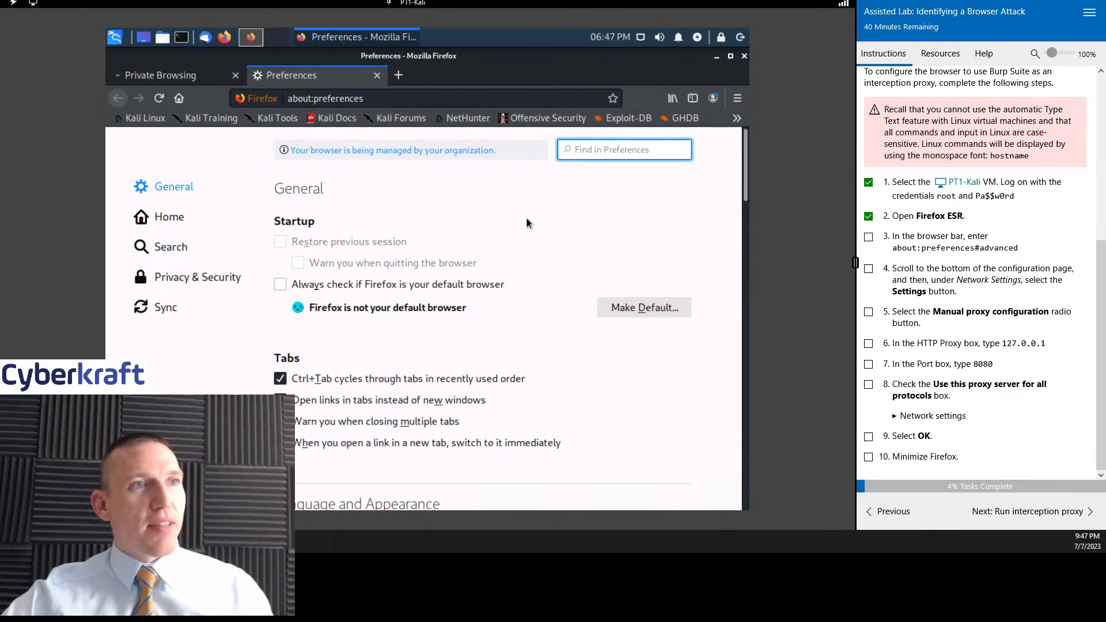
pyautogui.scroll(-5, 529, 222)
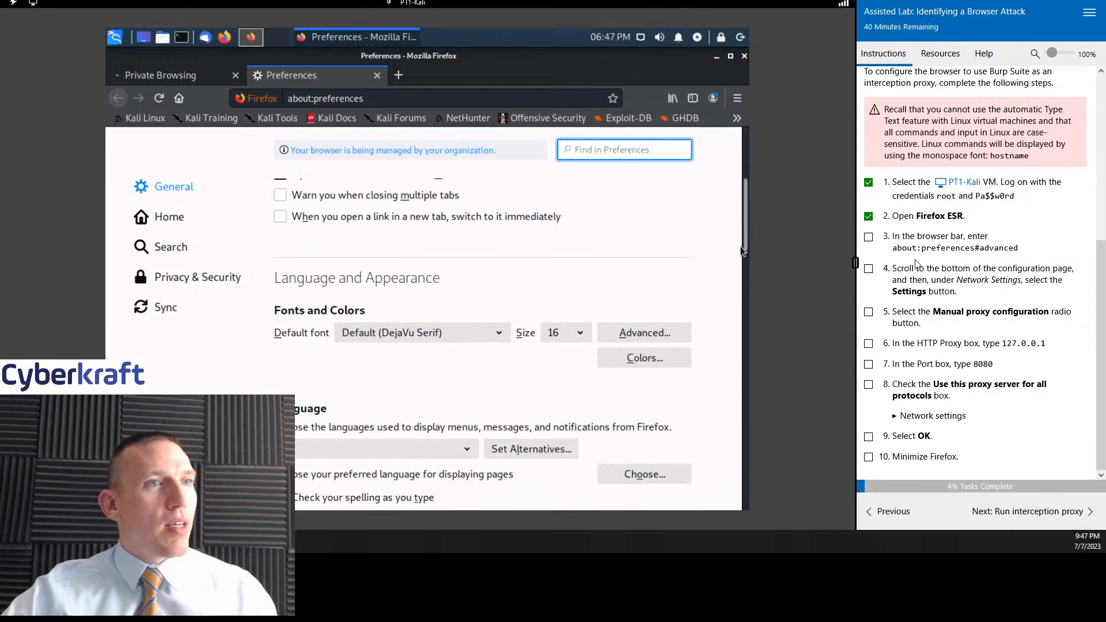
pyautogui.click(868, 237)
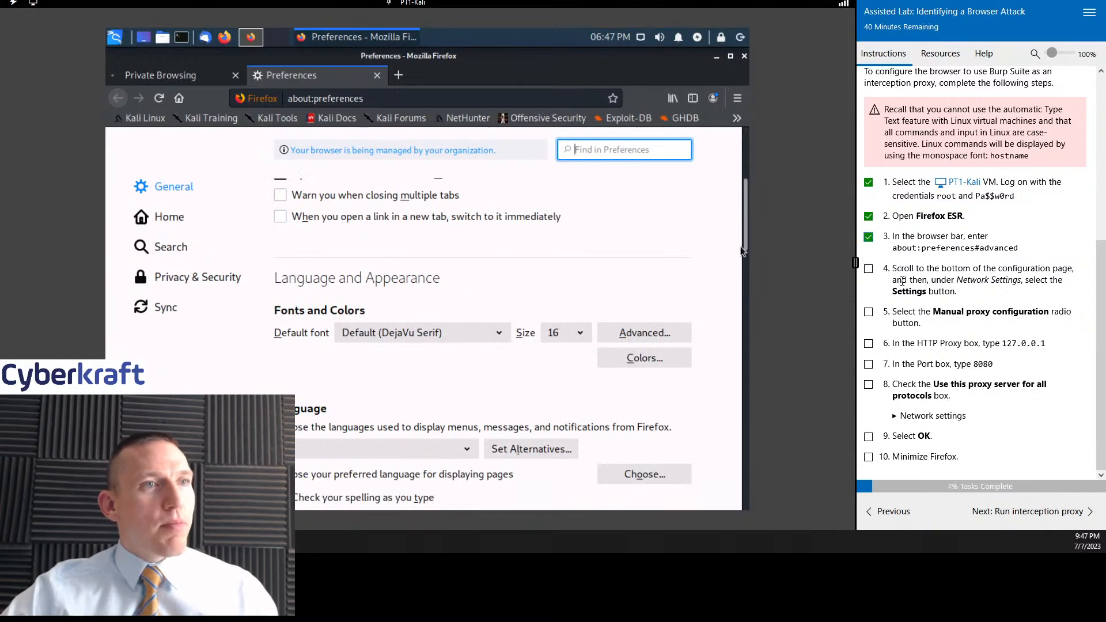
# - Choose Manual proxy configuration in Firefox's network connection settings and mark lab tasks 4 and 5 as complete
pyautogui.scroll(-5, 548, 258)
pyautogui.scroll(-10, 549, 258)
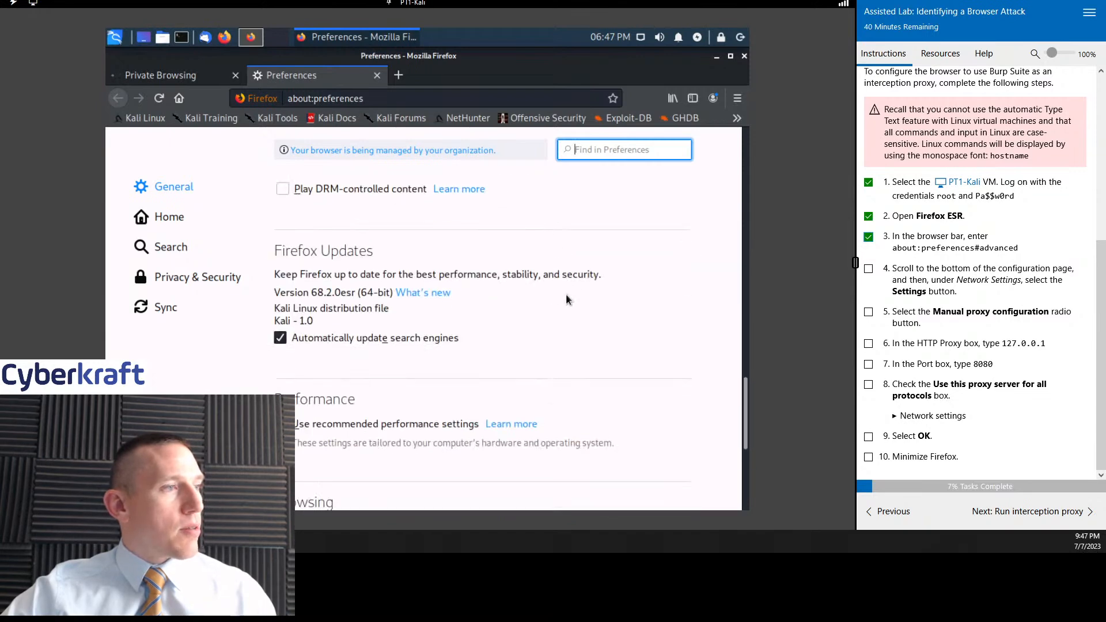
pyautogui.scroll(-6, 565, 294)
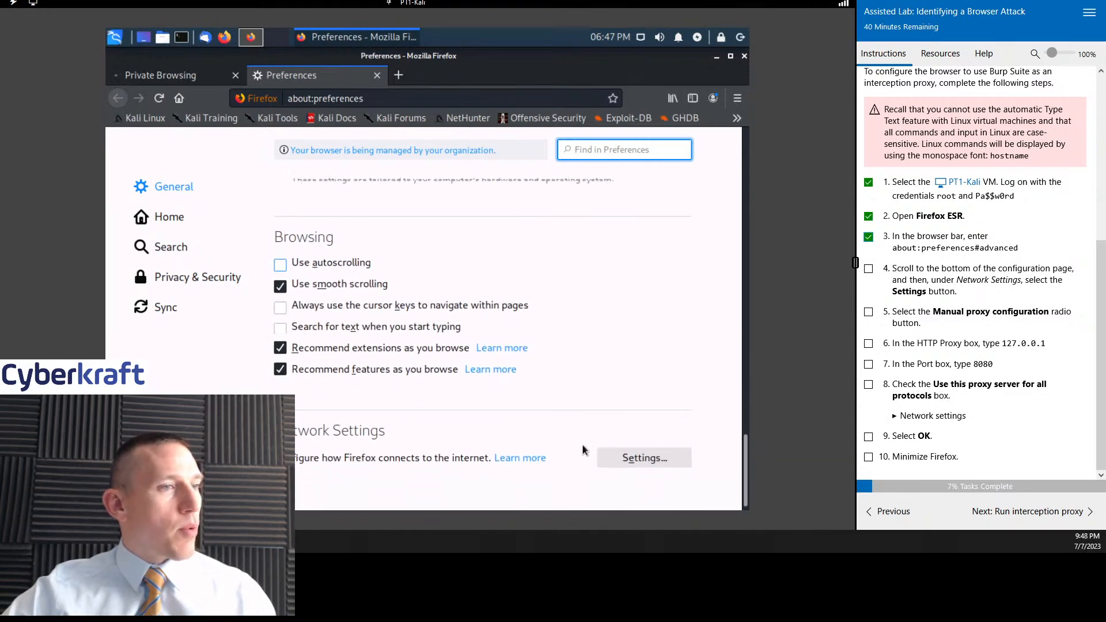
pyautogui.click(640, 456)
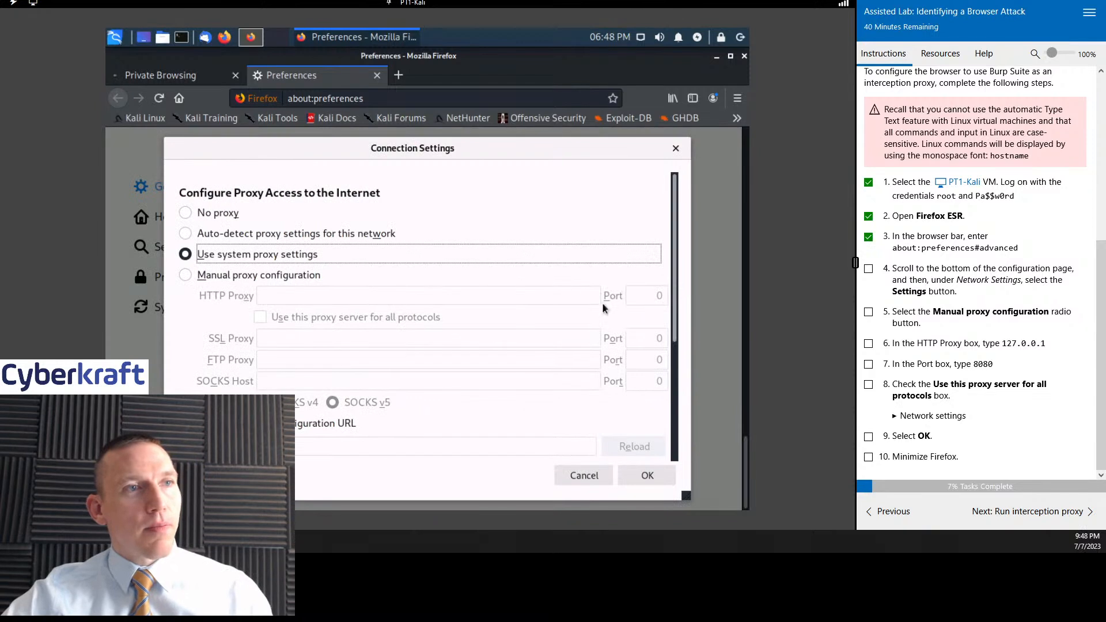
pyautogui.click(189, 275)
pyautogui.click(868, 269)
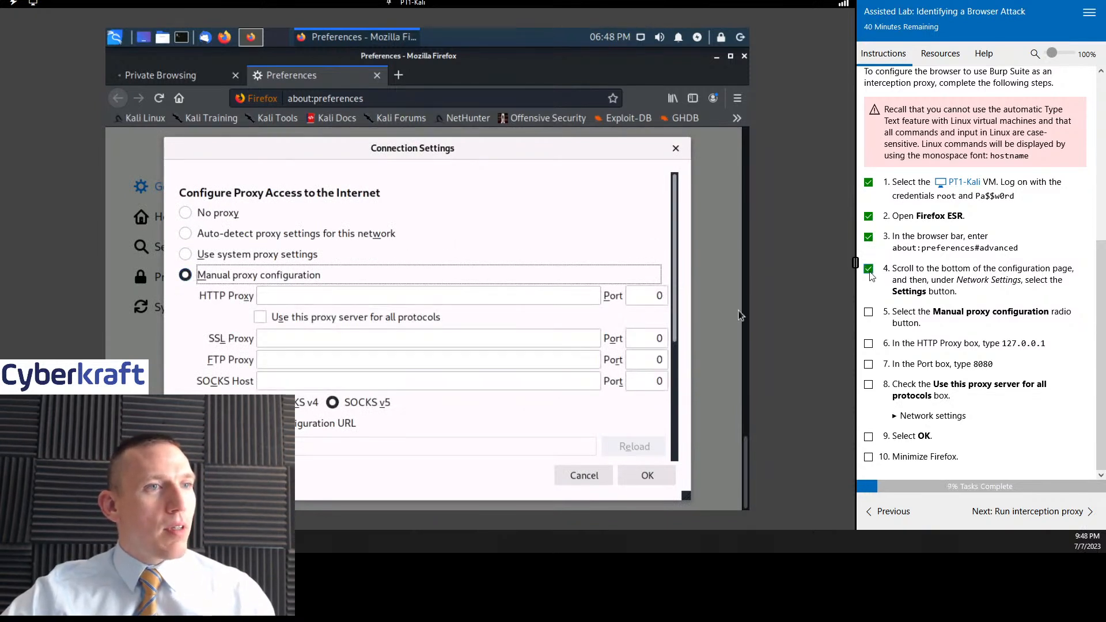
pyautogui.click(869, 312)
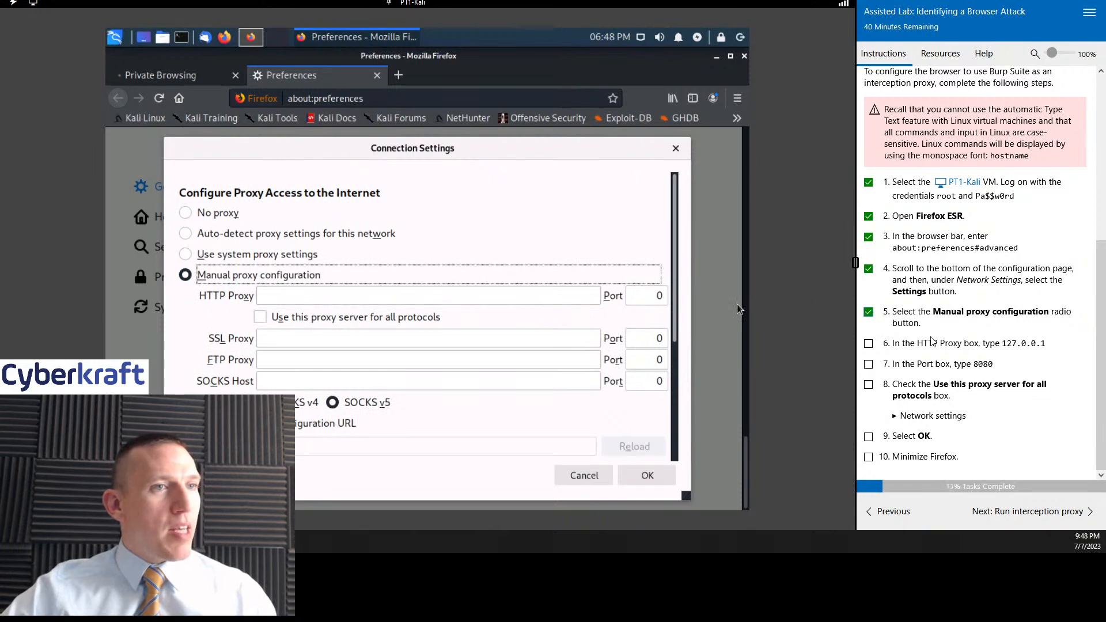
# - Set the HTTP proxy to 127.0.0.1 with port 8080
pyautogui.click(412, 294)
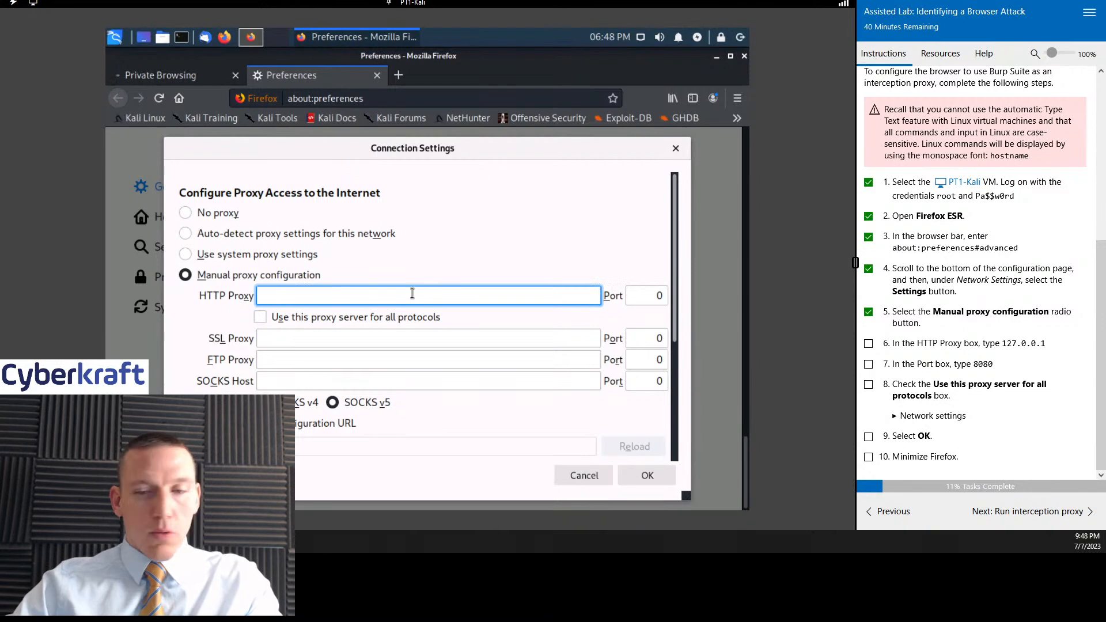
pyautogui.write('127')
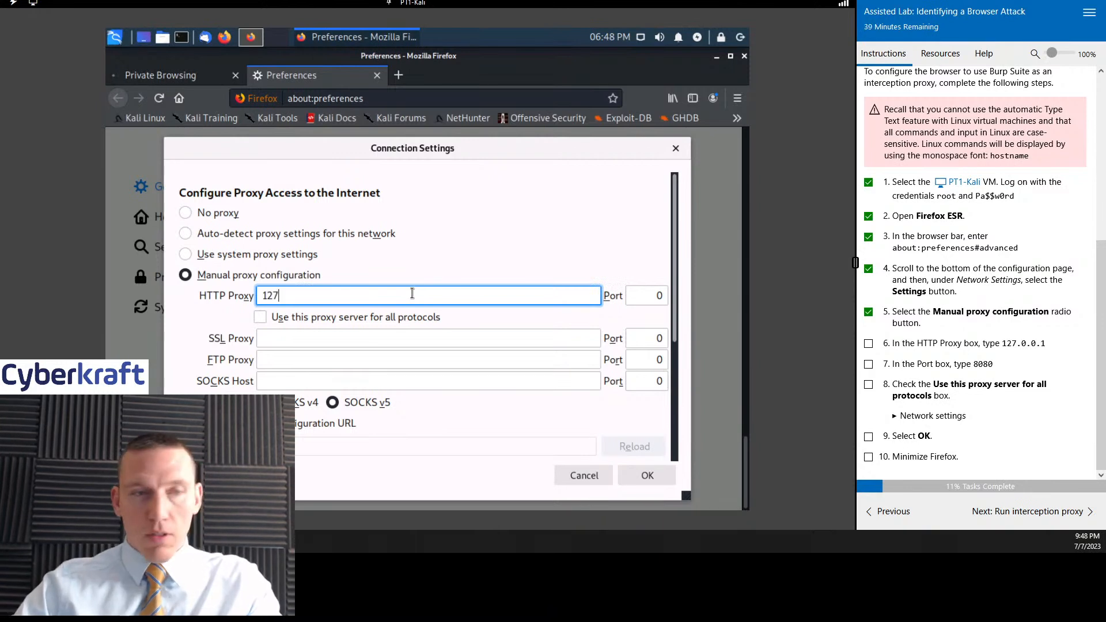
pyautogui.write('.0.0.1')
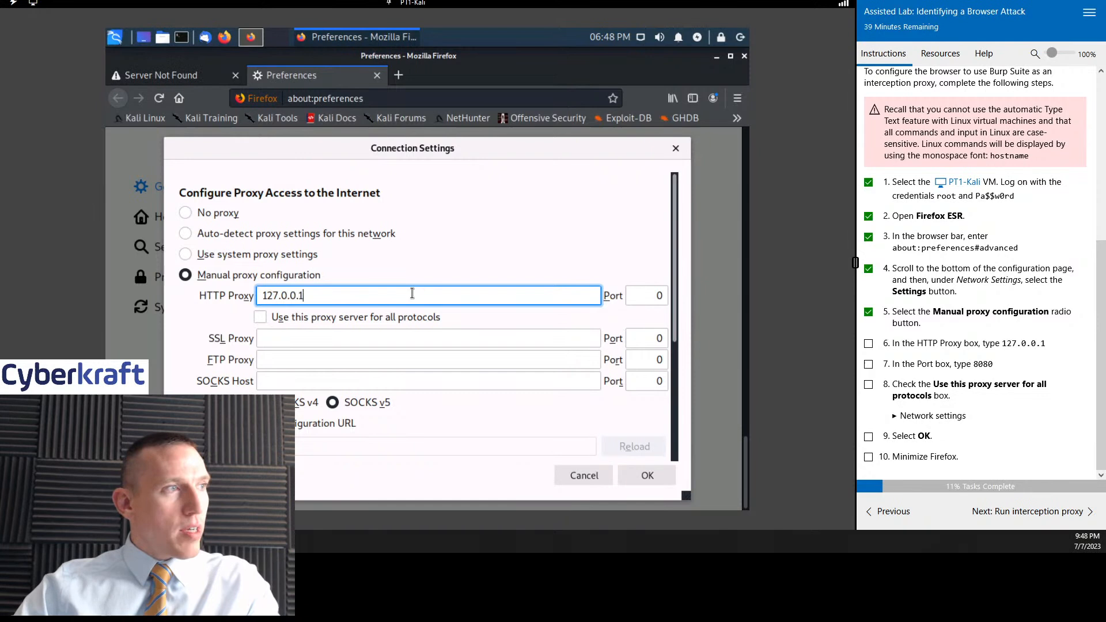
pyautogui.press('Tab')
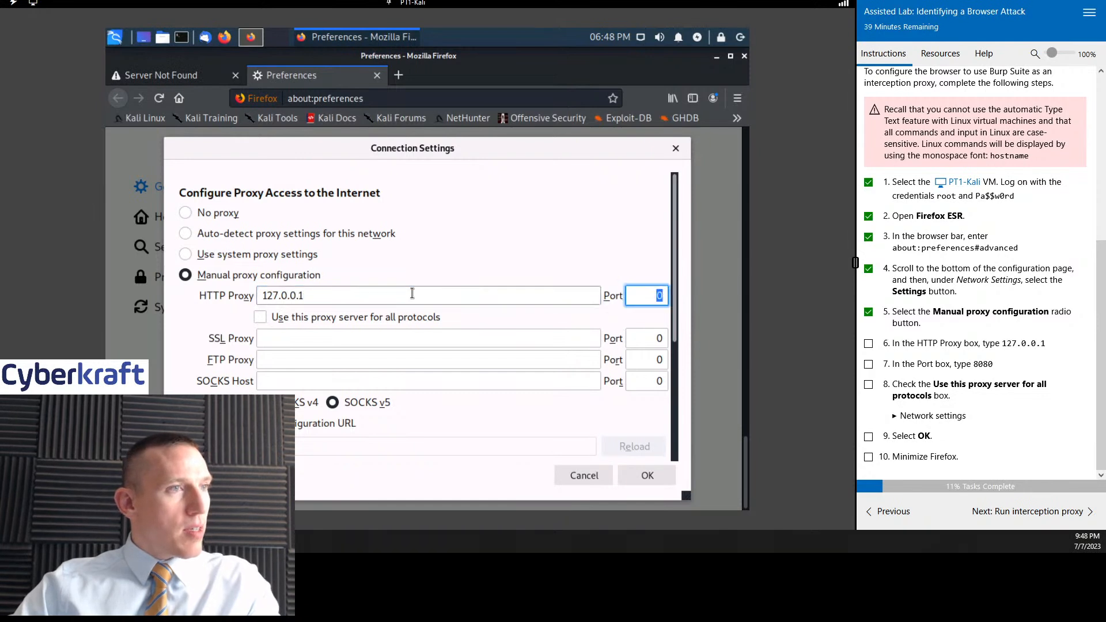
pyautogui.write('8080')
pyautogui.press('Tab')
pyautogui.press('Tab')
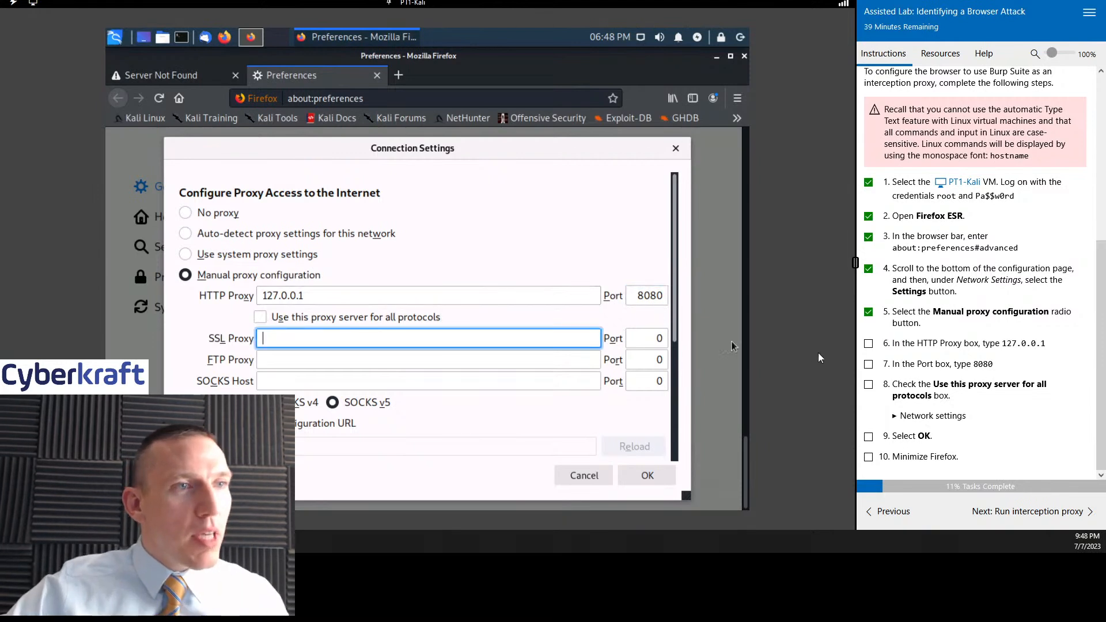
# - Mark lab tasks 6 and 7 as complete and enable using this proxy server for all protocols
pyautogui.click(868, 343)
pyautogui.click(868, 363)
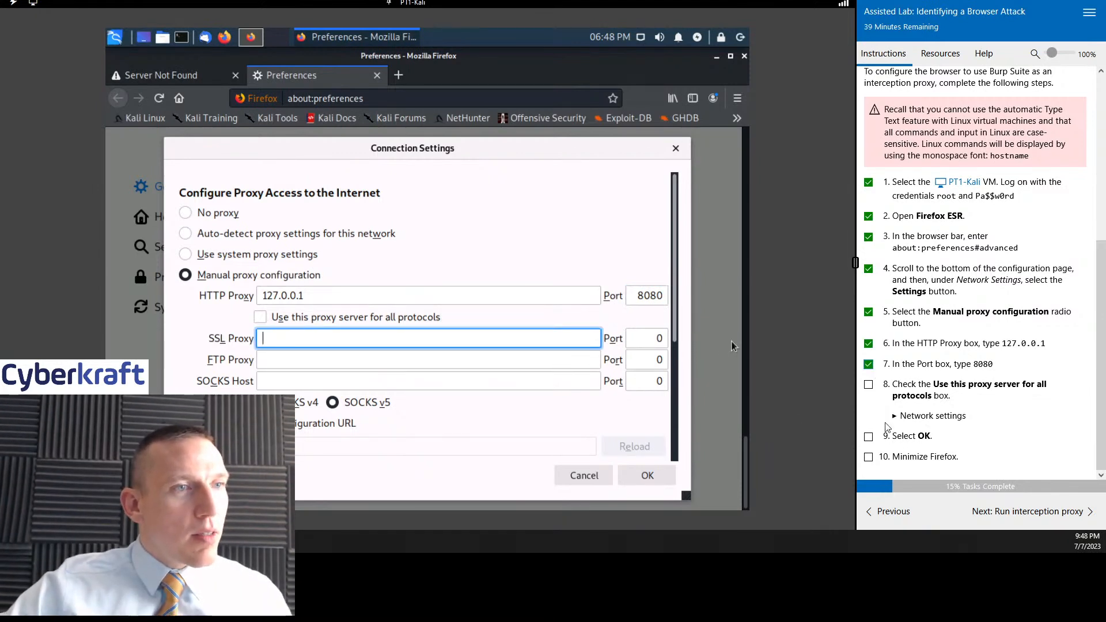
pyautogui.click(260, 317)
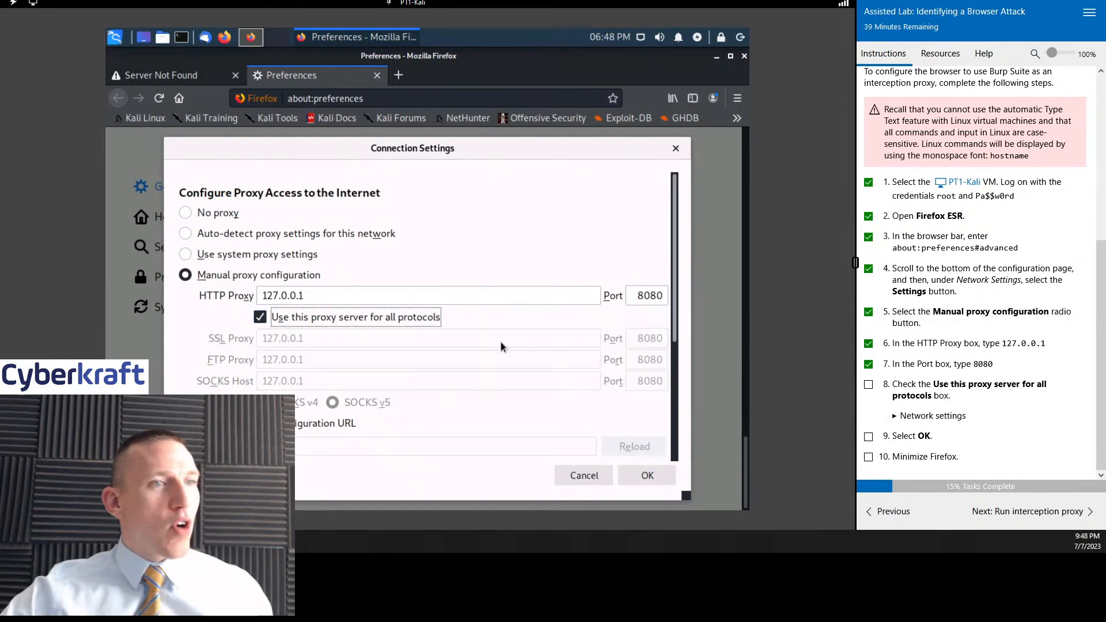
# - Apply the manual proxy settings in Firefox and mark lab tasks 8, 9 and 10 as complete
pyautogui.click(869, 386)
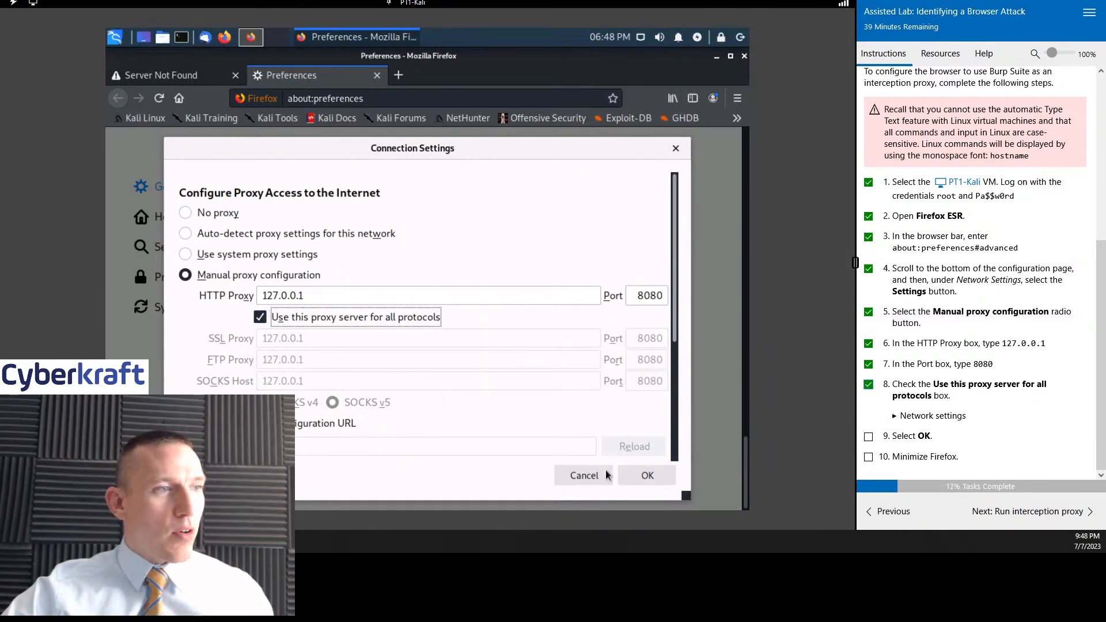
pyautogui.click(627, 471)
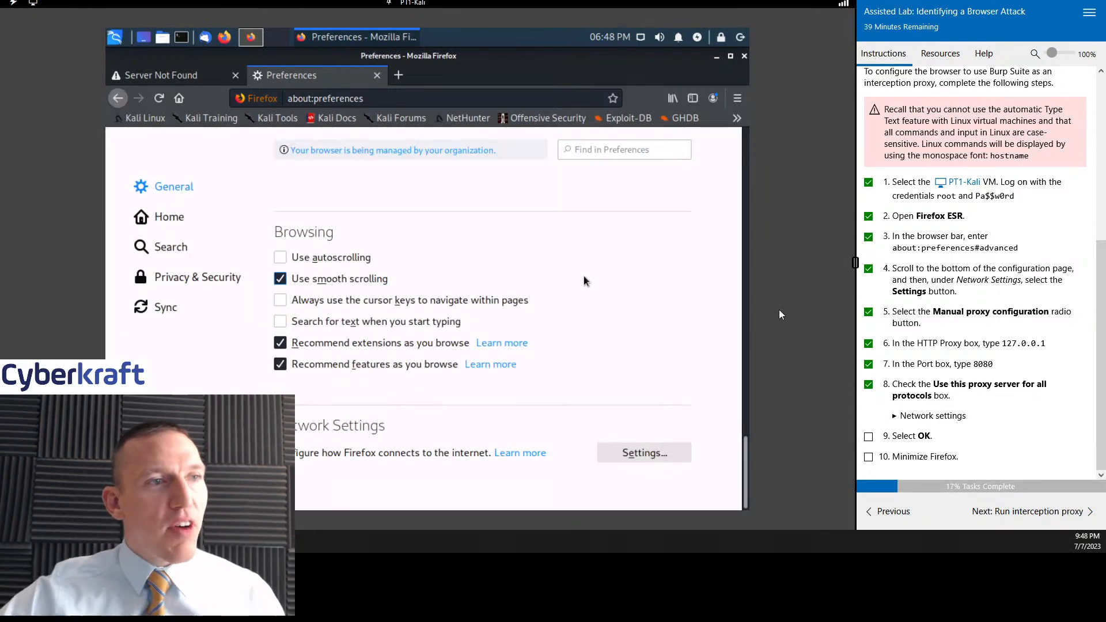
pyautogui.click(868, 436)
pyautogui.click(868, 456)
# - Advance to the Run interception proxy instructions, mark task 1 as complete, and launch Burp Suite from the desktop with Firefox minimized
pyautogui.click(1009, 512)
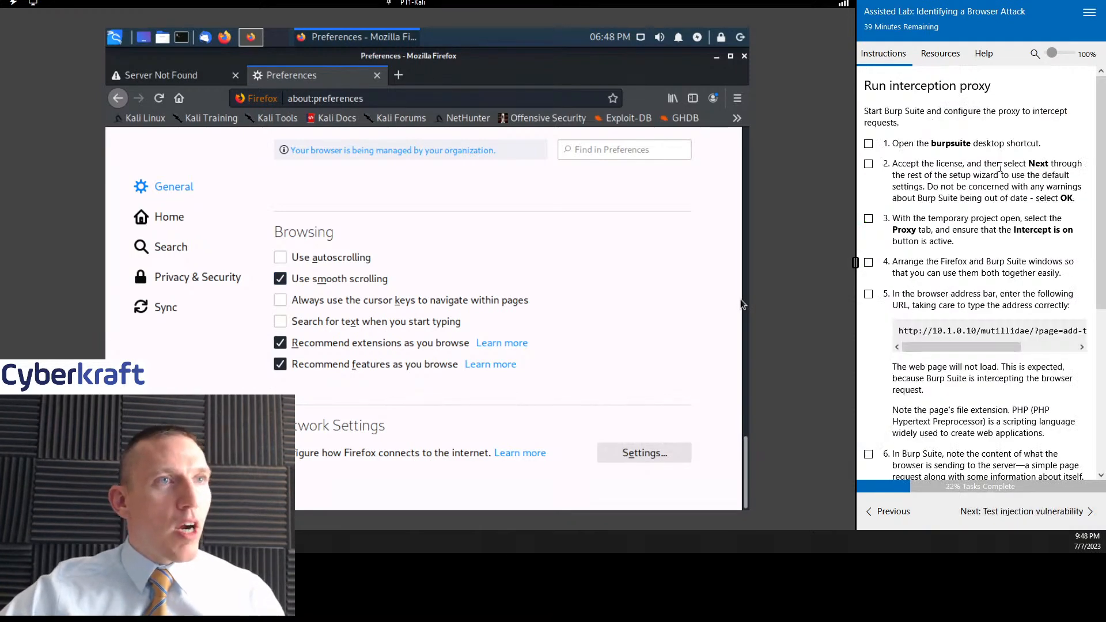
pyautogui.click(868, 143)
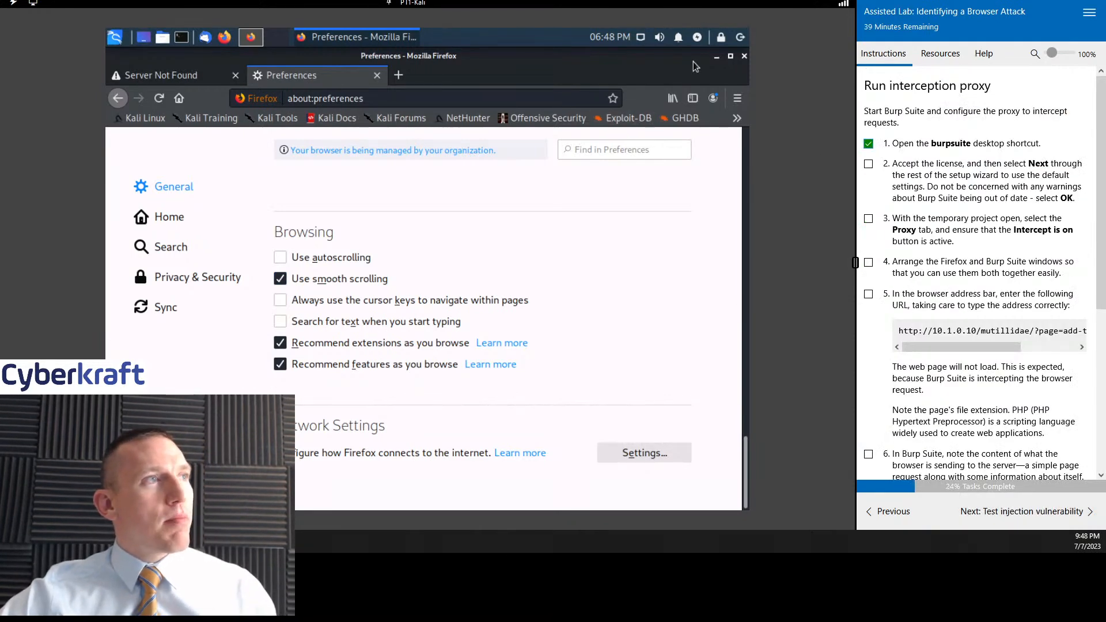
pyautogui.click(716, 56)
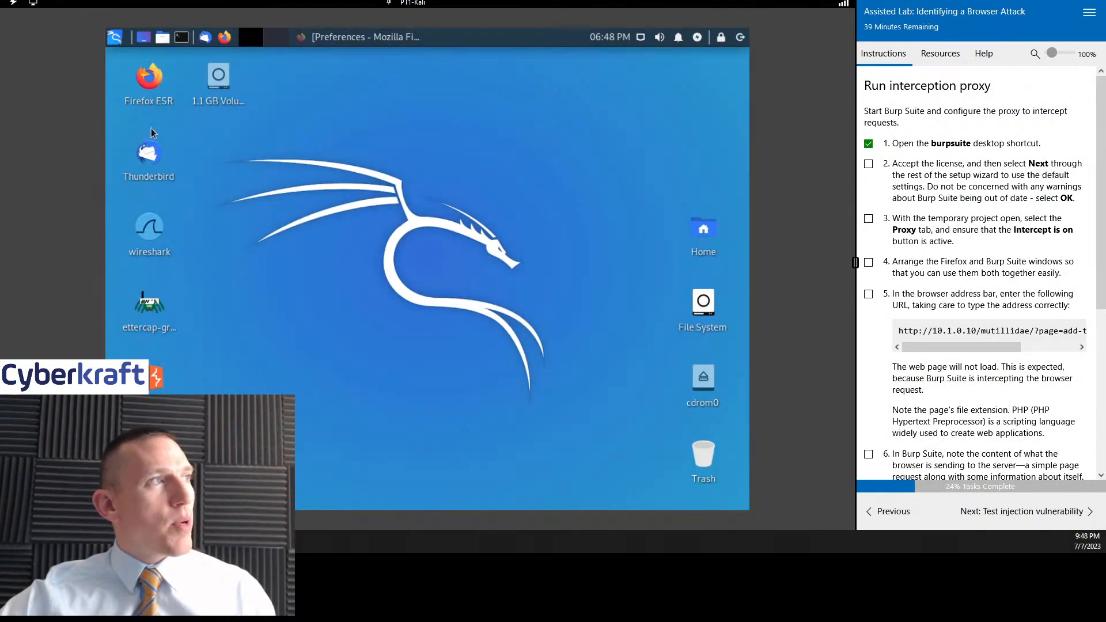
pyautogui.click(116, 39)
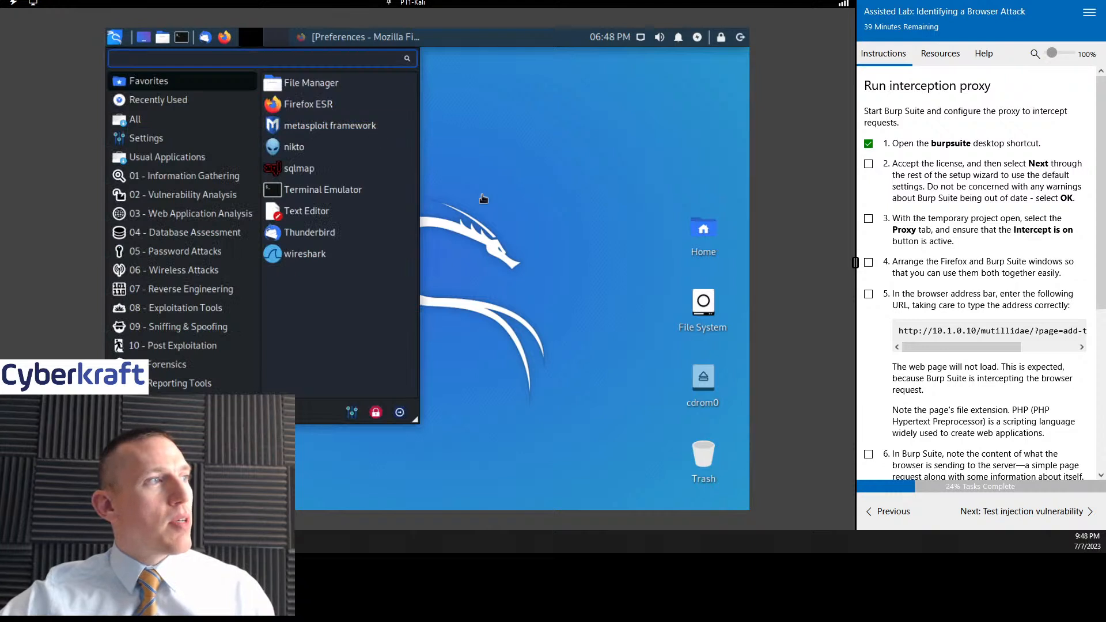
pyautogui.click(494, 236)
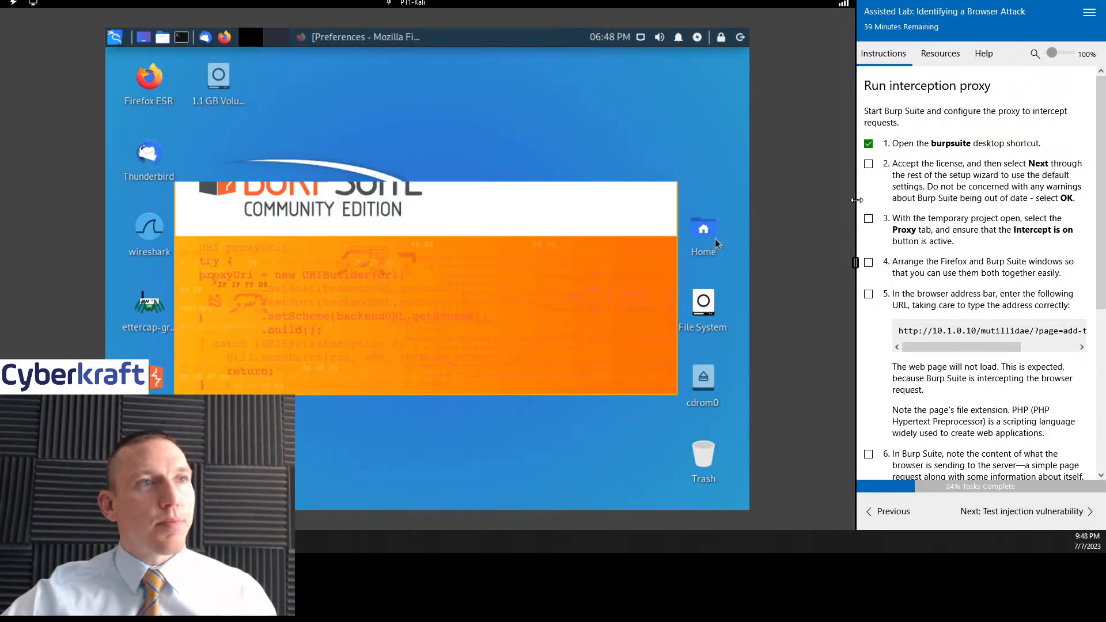
# - Accept the Burp Suite license and start a temporary project with Burp defaults, marking lab tasks 2 and 3 as complete
pyautogui.click(868, 164)
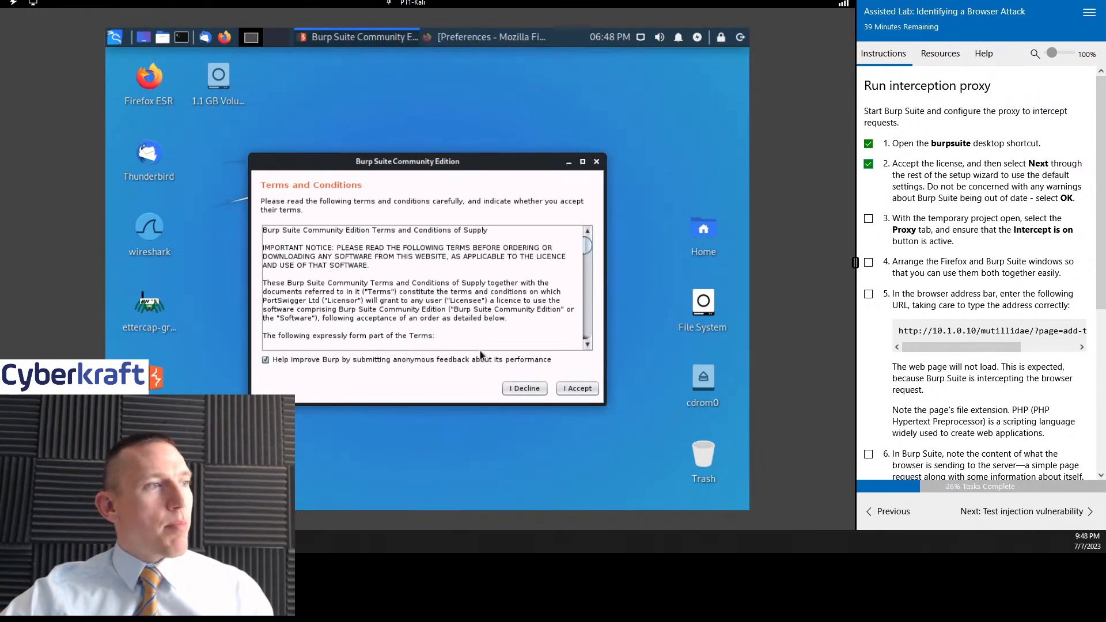
pyautogui.click(576, 389)
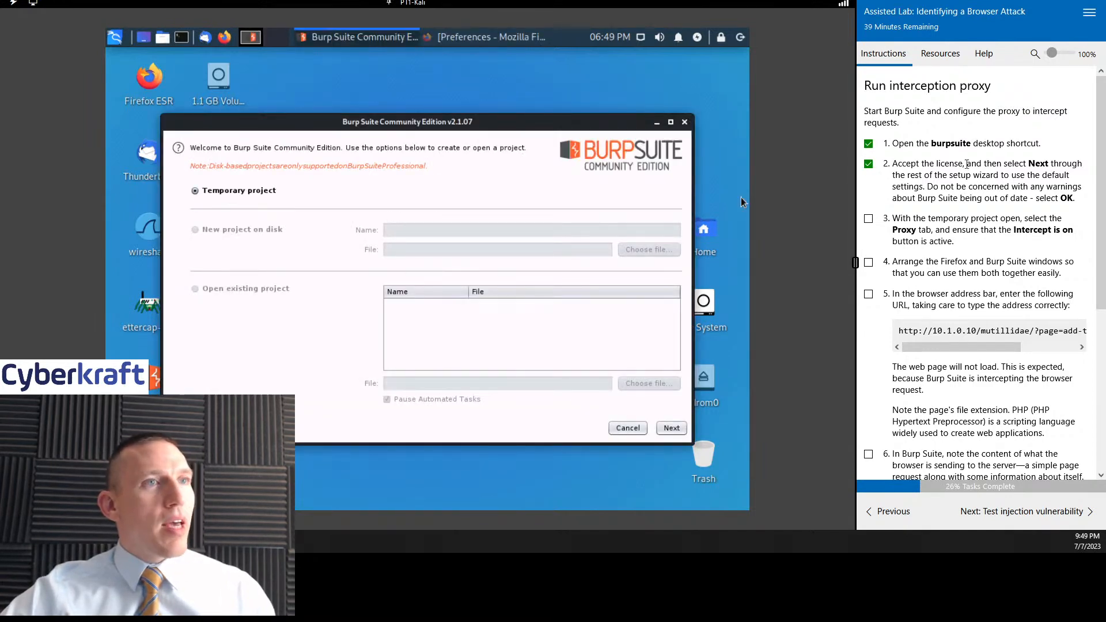
pyautogui.scroll(-2, 947, 216)
pyautogui.click(868, 150)
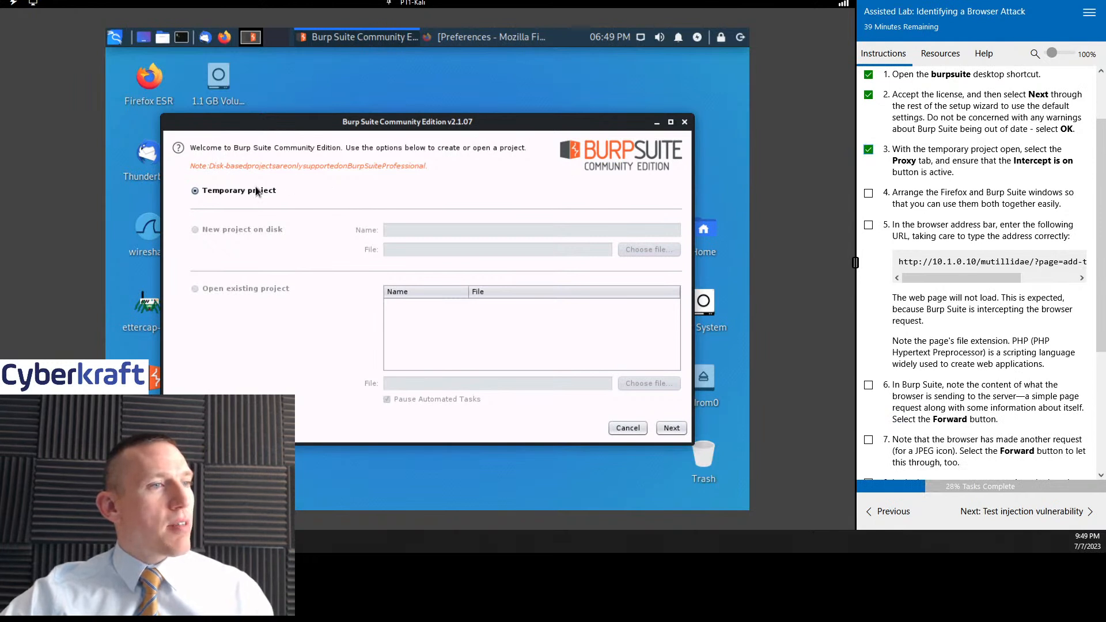
pyautogui.click(668, 427)
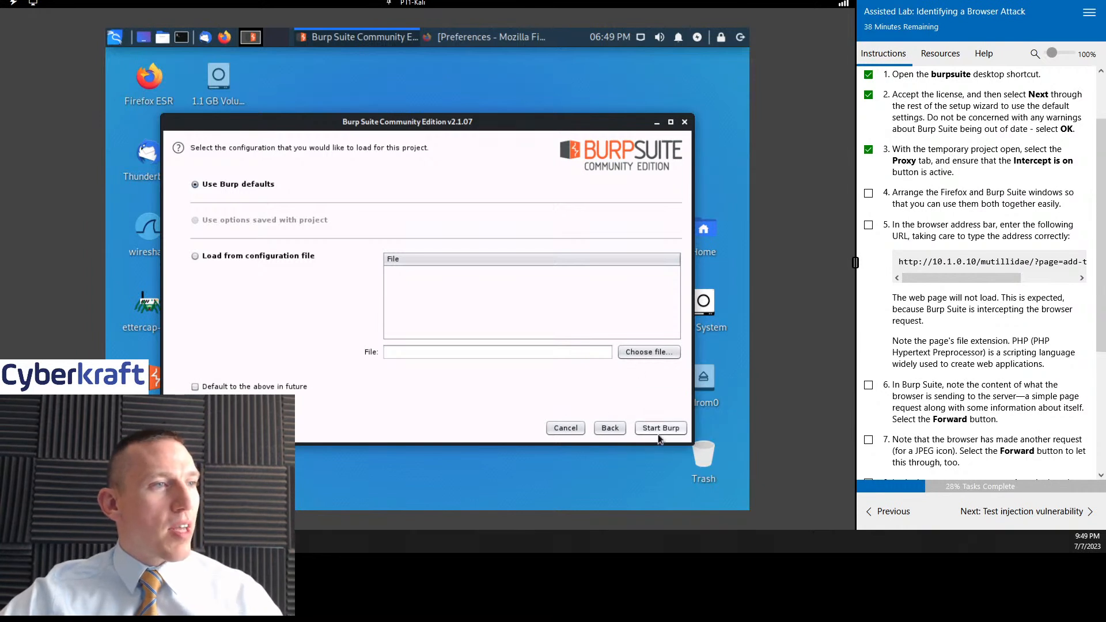
pyautogui.click(660, 432)
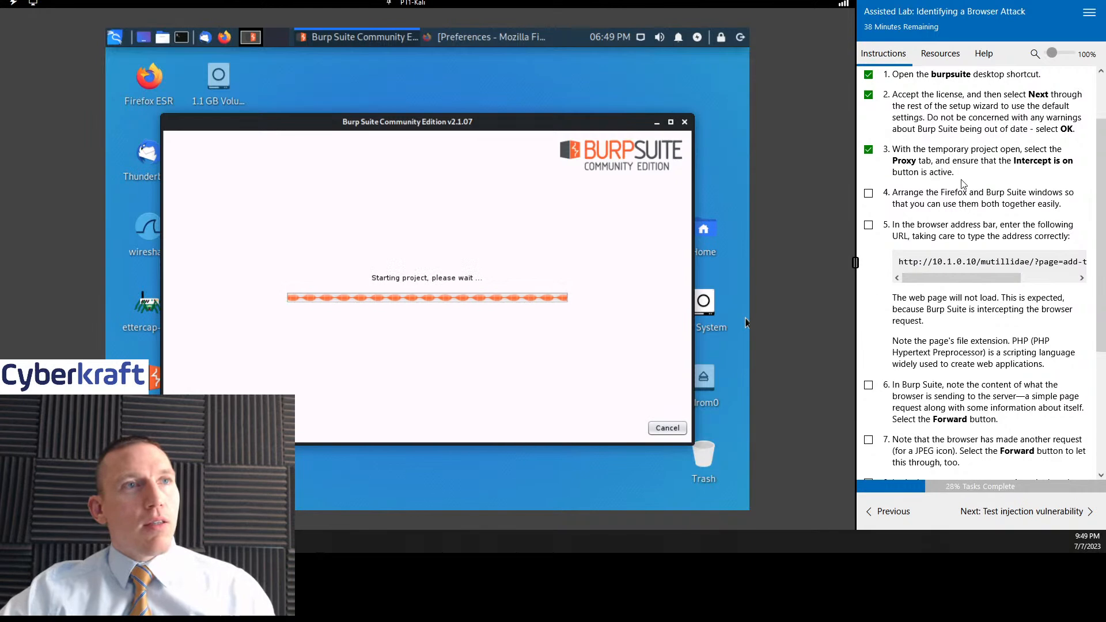
pyautogui.scroll(-1, 975, 184)
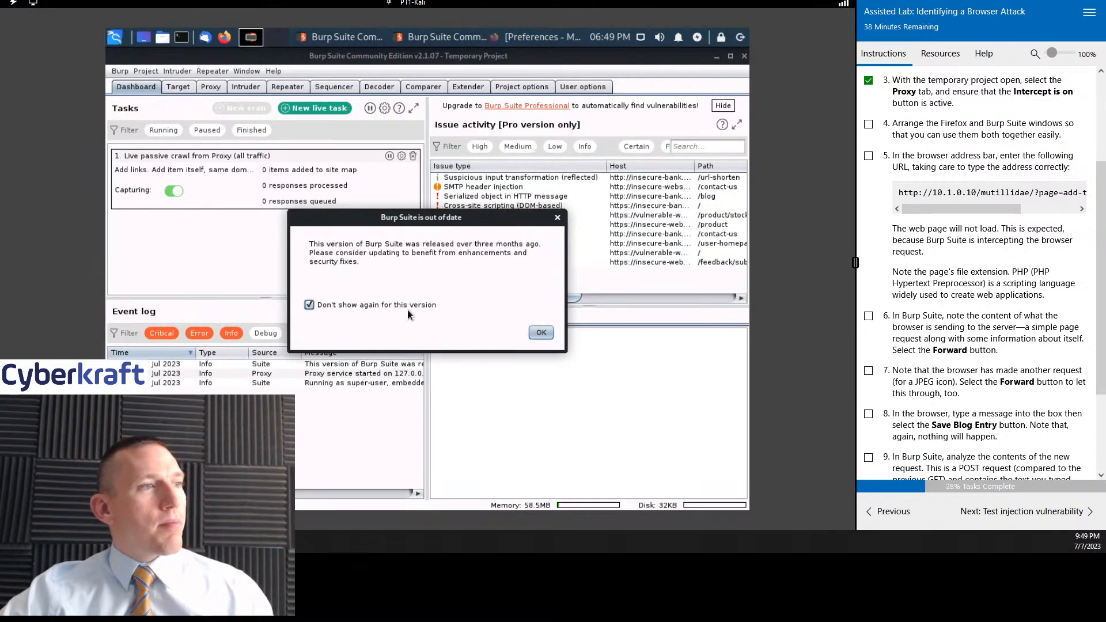
pyautogui.click(540, 332)
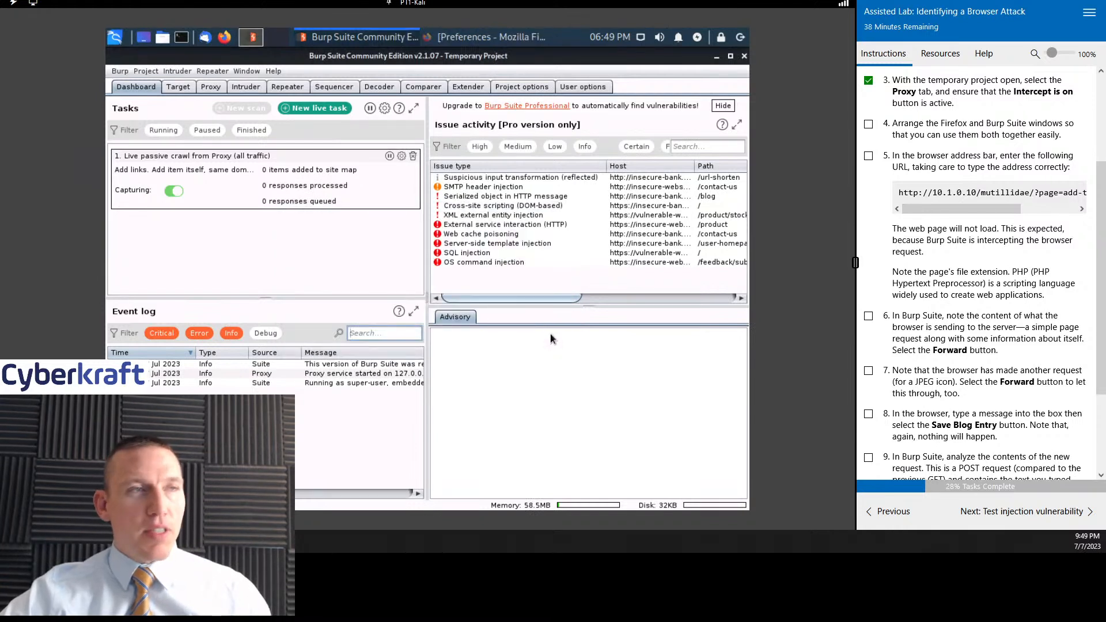
# - Mark lab task 4 as complete, then shrink the Firefox window and position it over the middle of the Burp Suite window
pyautogui.click(867, 125)
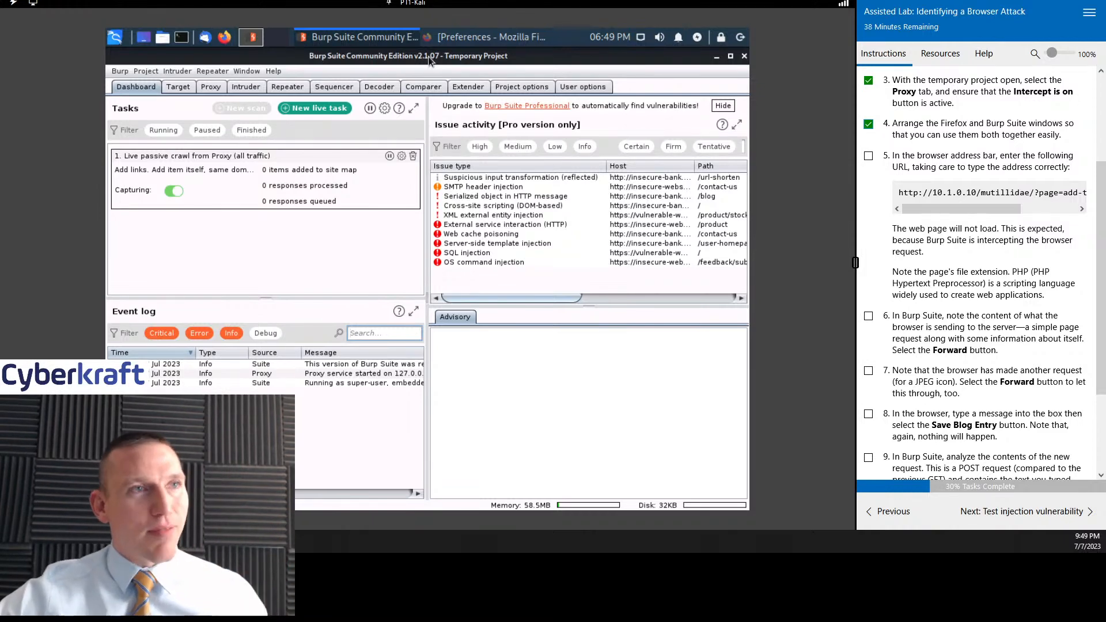
pyautogui.click(449, 36)
pyautogui.moveTo(461, 74); pyautogui.dragTo(518, 197)
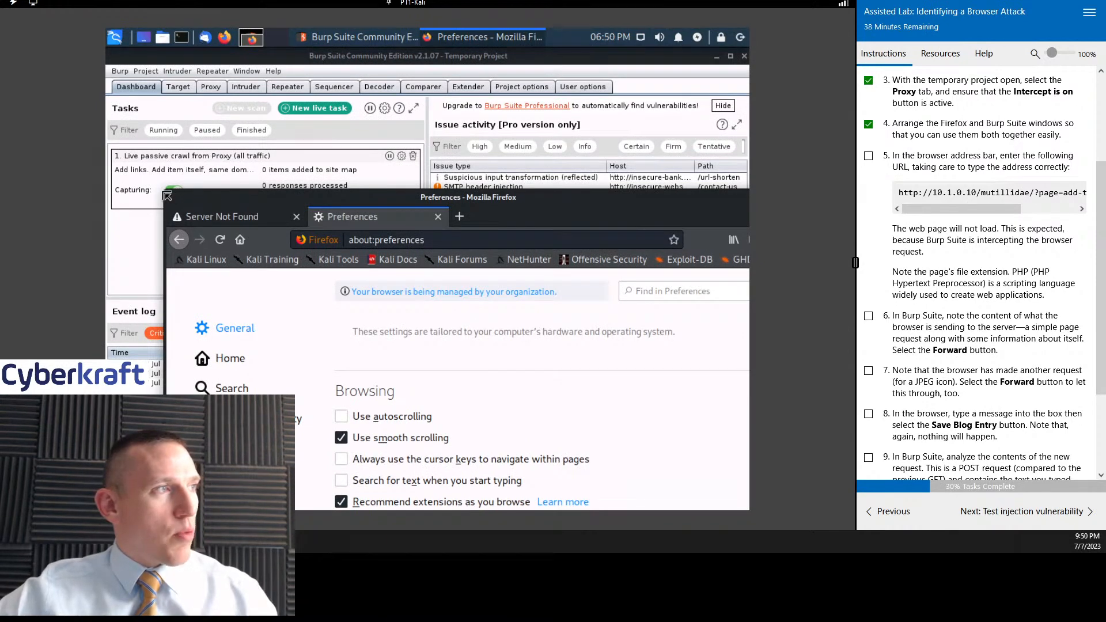
pyautogui.moveTo(173, 196); pyautogui.dragTo(555, 378)
pyautogui.moveTo(654, 372); pyautogui.dragTo(428, 169)
pyautogui.click(573, 203)
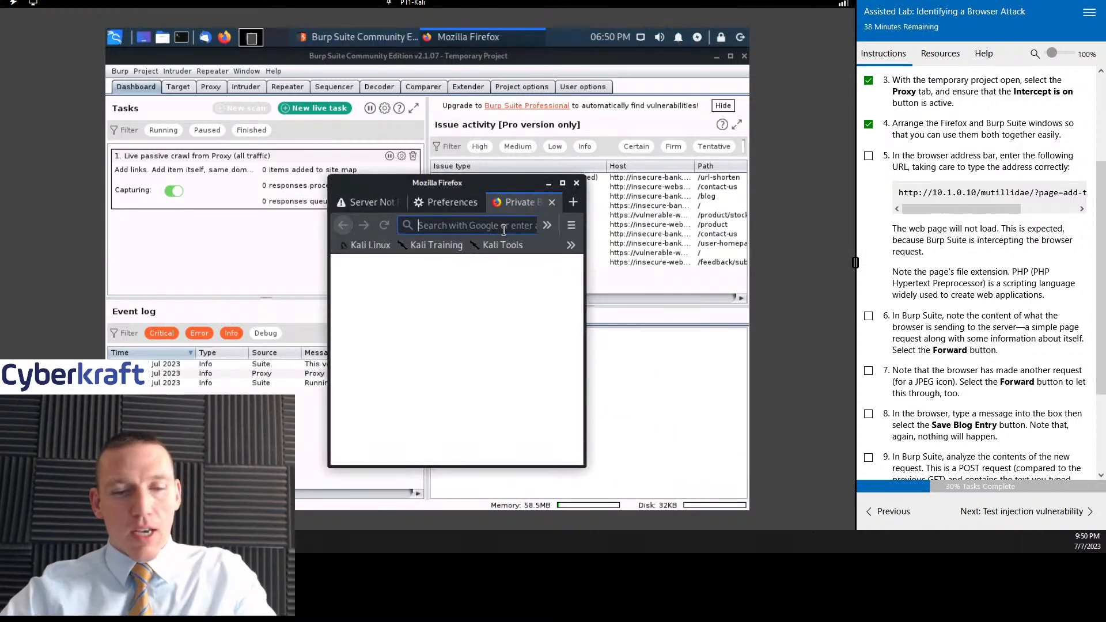
pyautogui.write('htt')
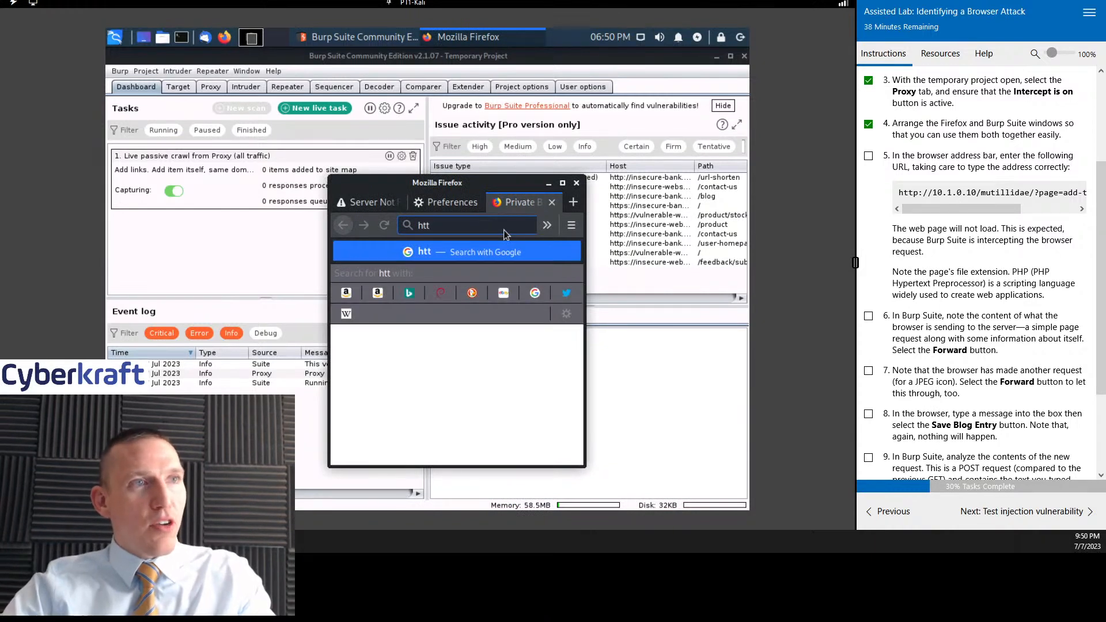
pyautogui.write('p:')
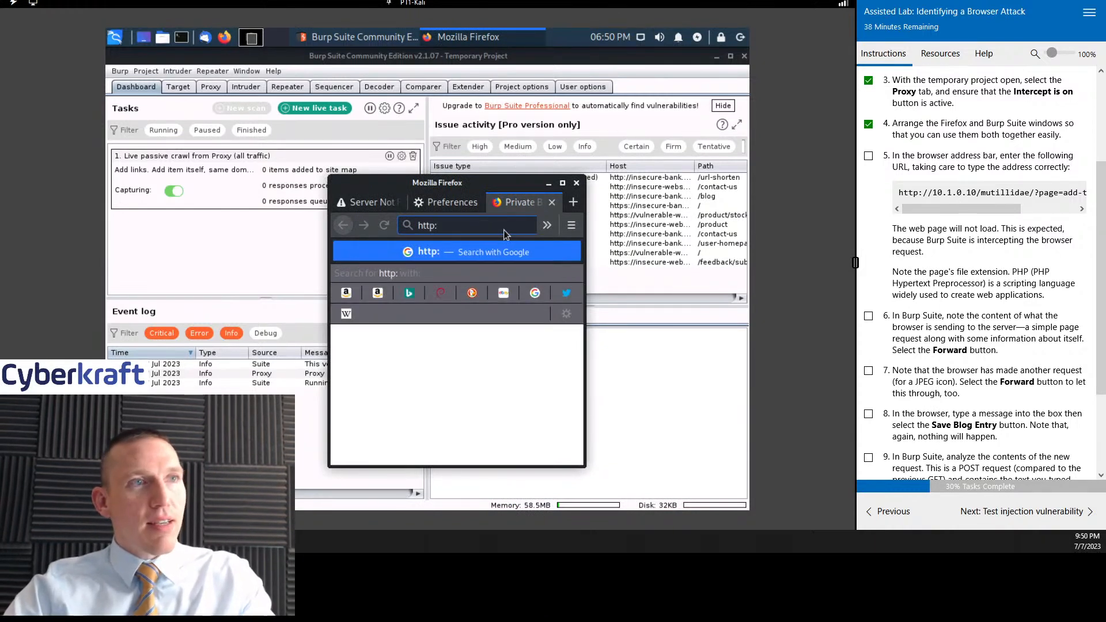
pyautogui.write('/')
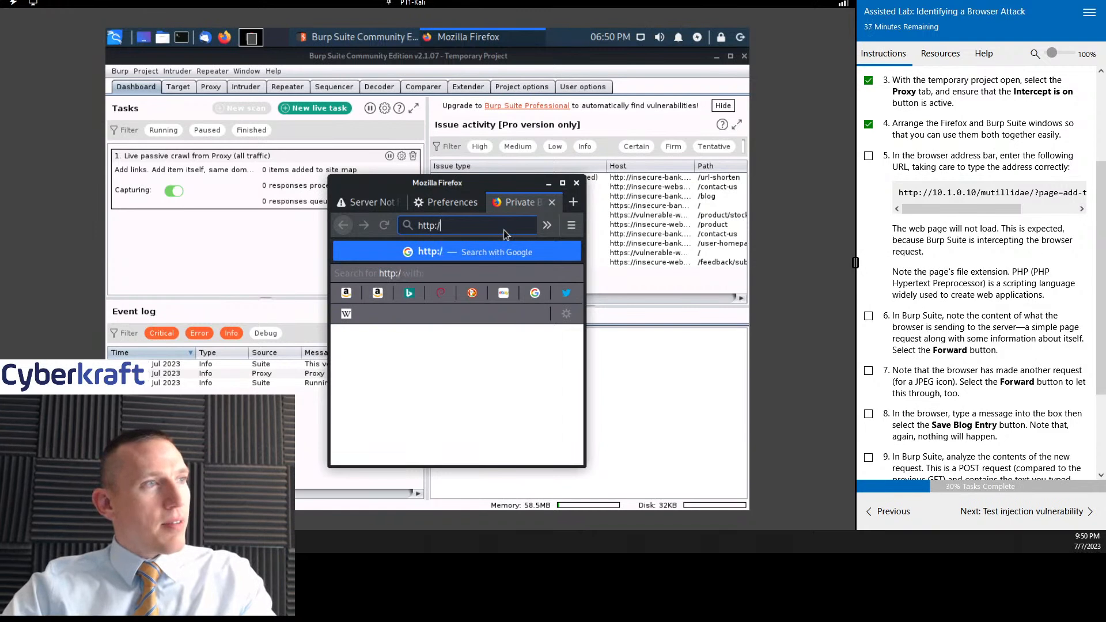
pyautogui.write('/10')
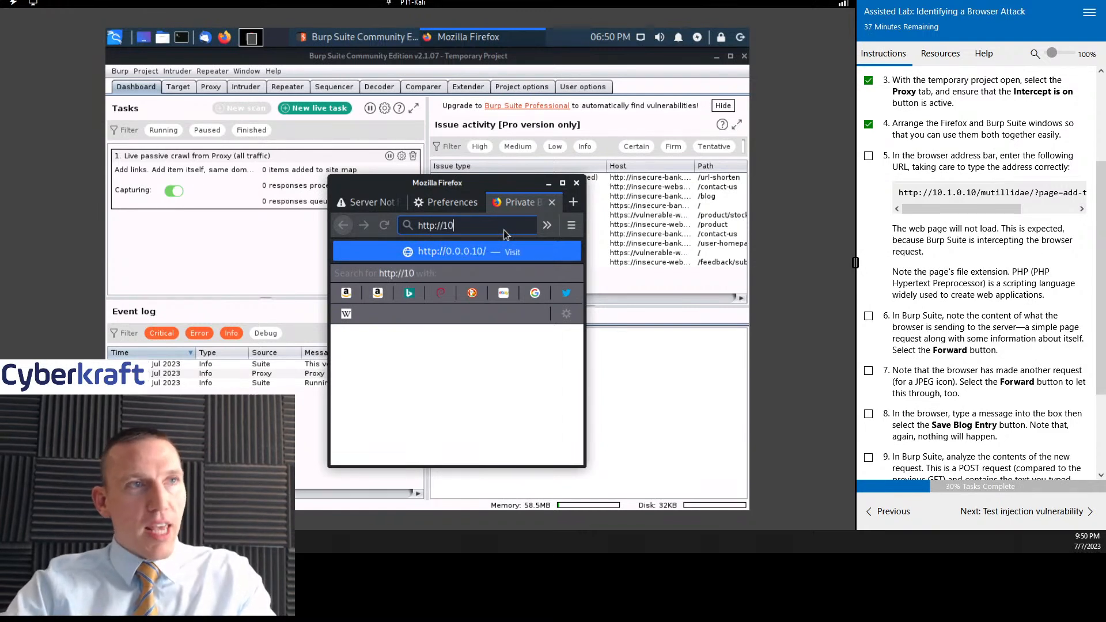
pyautogui.write('.1.0.10')
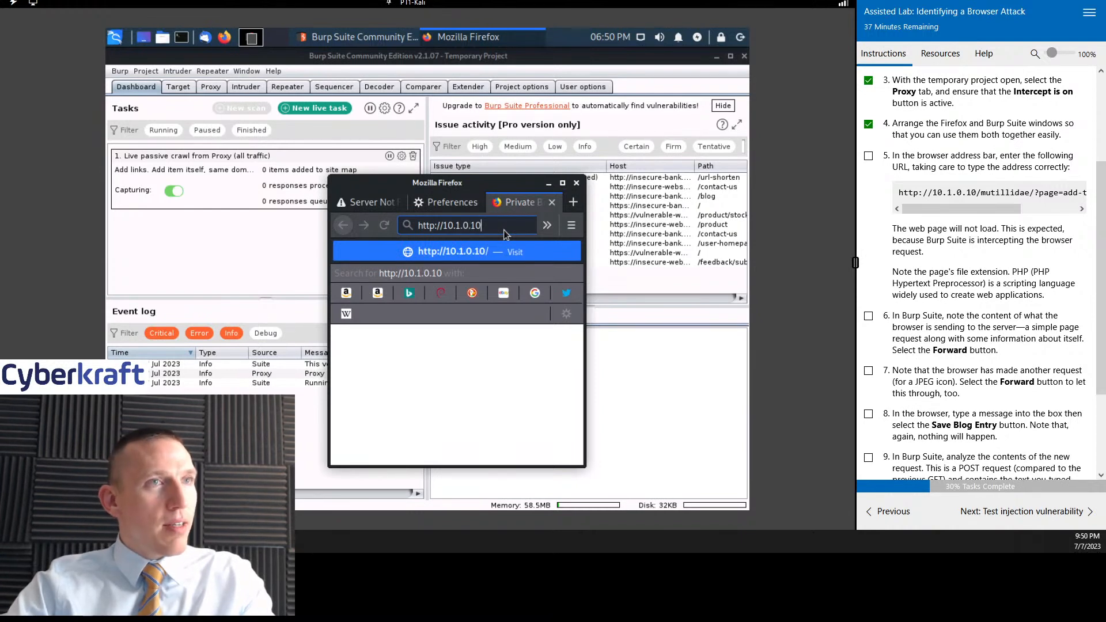
pyautogui.write('/mu')
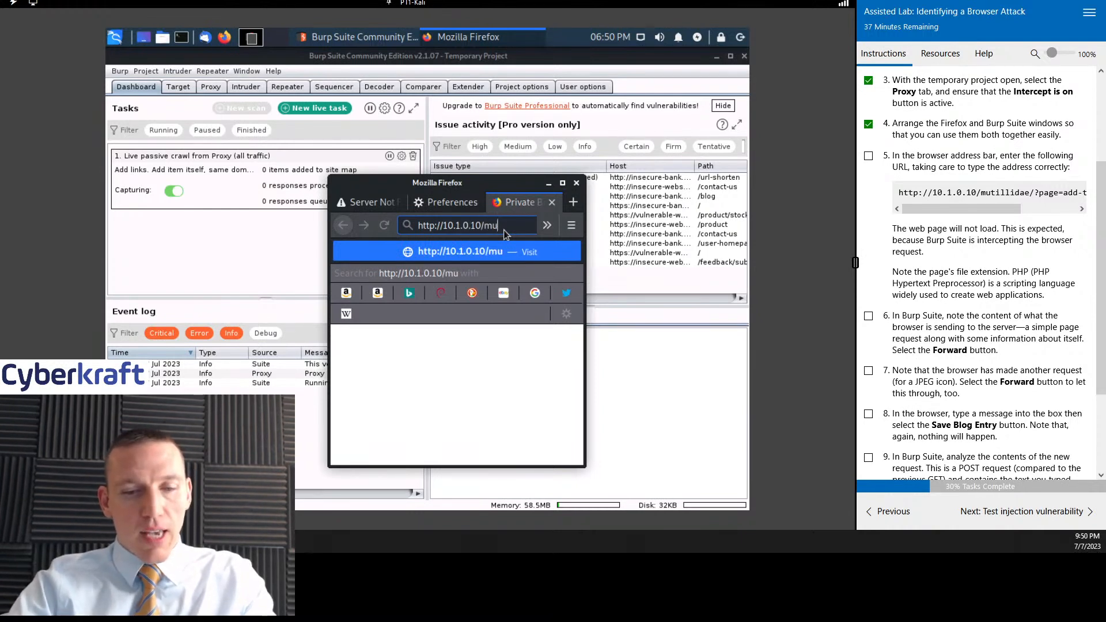
pyautogui.write('ltida')
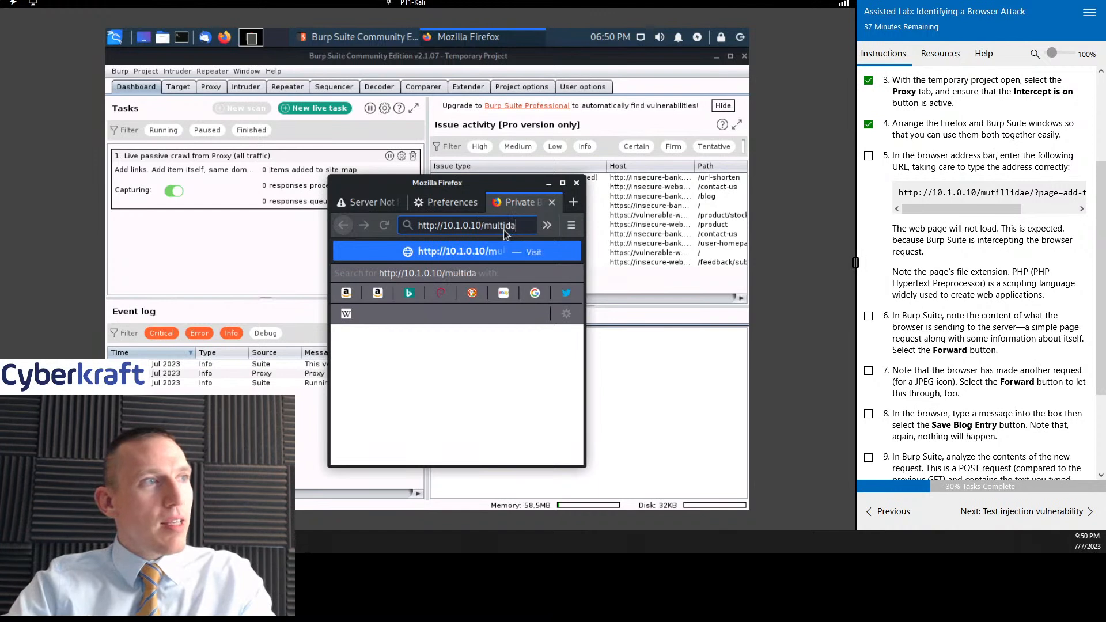
pyautogui.write('e')
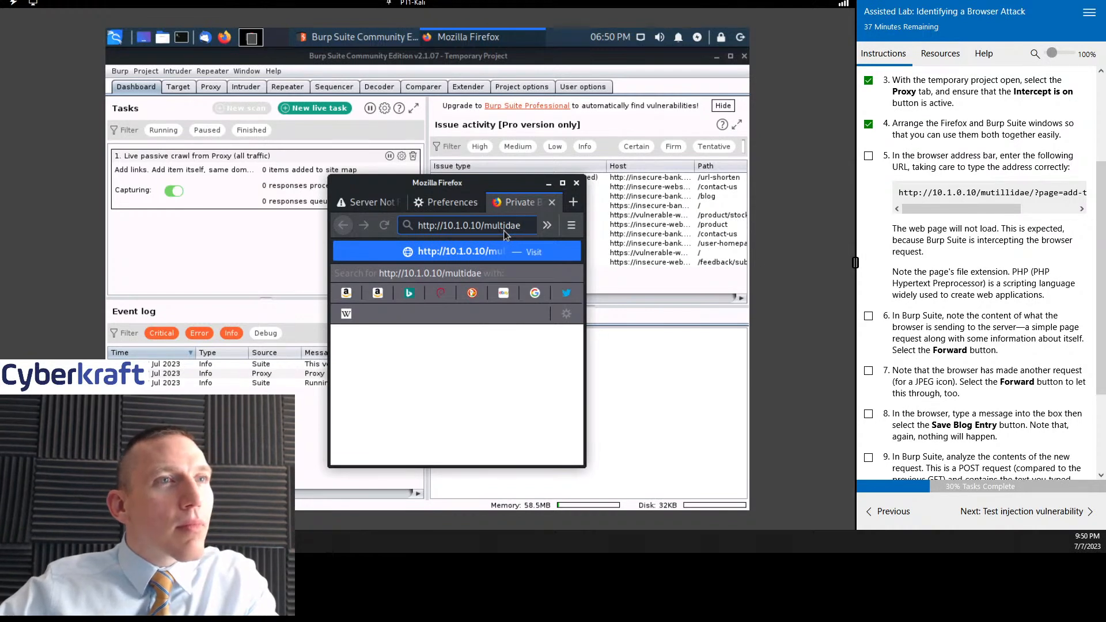
# - Extend the address with the path /mutillidae, correcting its spelling
pyautogui.press('BackSpace')
pyautogui.press('BackSpace')
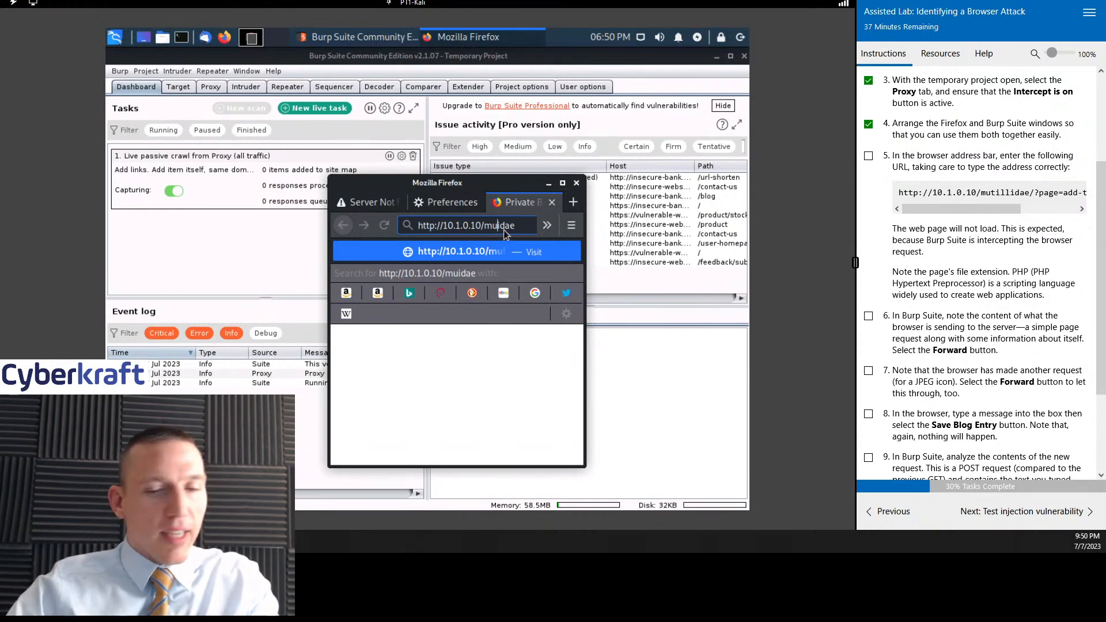
pyautogui.write('till')
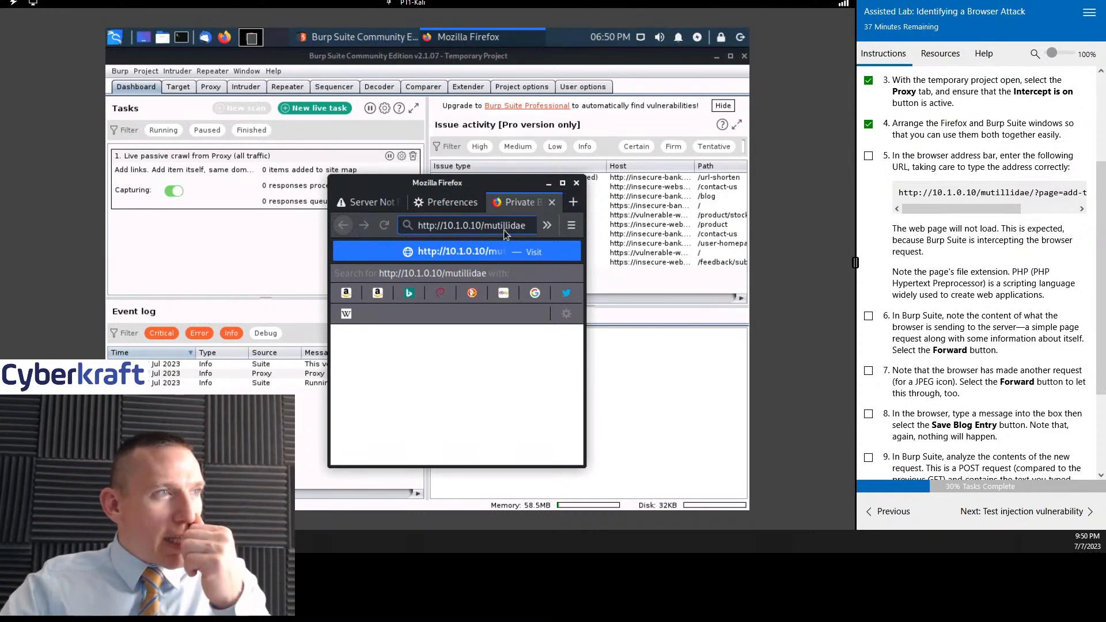
pyautogui.press('Right')
pyautogui.press('Right')
pyautogui.press('Right')
pyautogui.press('Right')
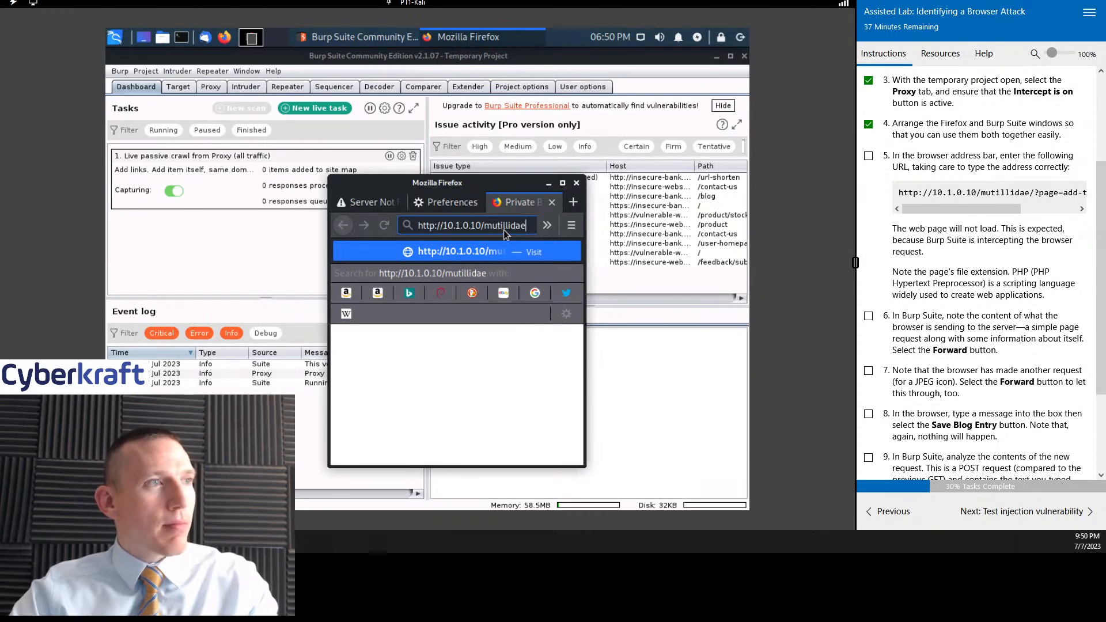
# - Complete the address with /?page=add-to-your-blog.php, copy the full URL, and request the page
pyautogui.write('/')
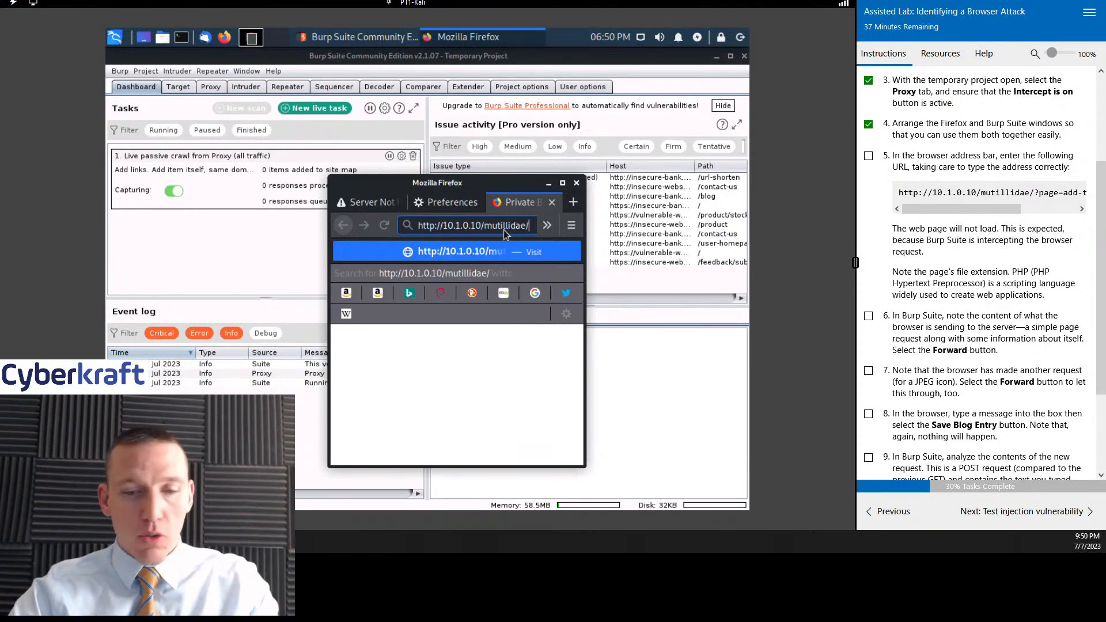
pyautogui.write('?page')
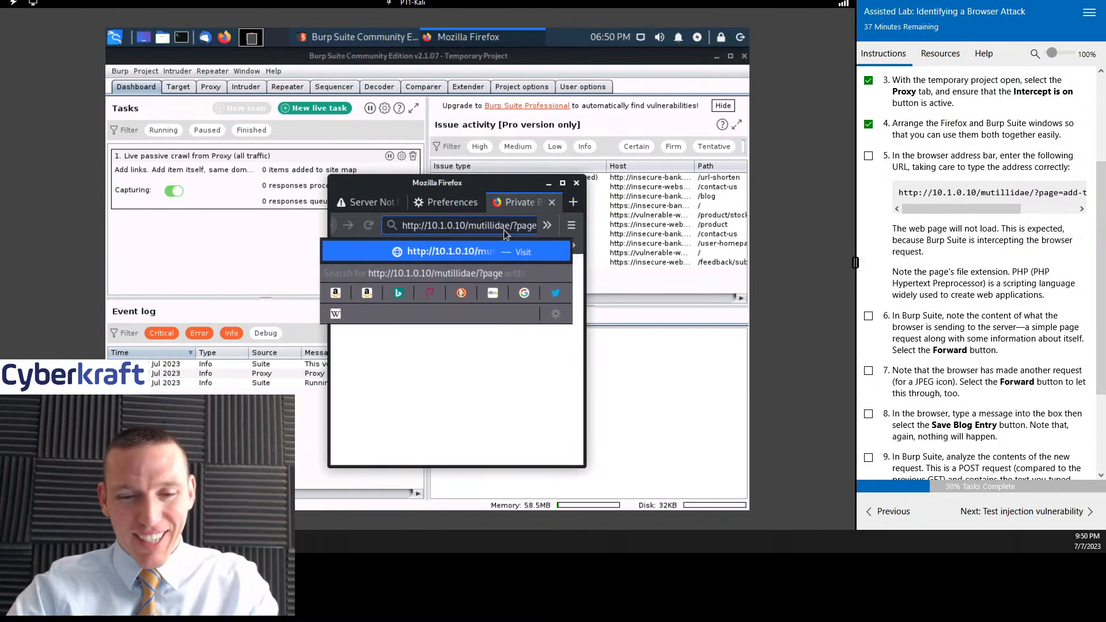
pyautogui.write('=add')
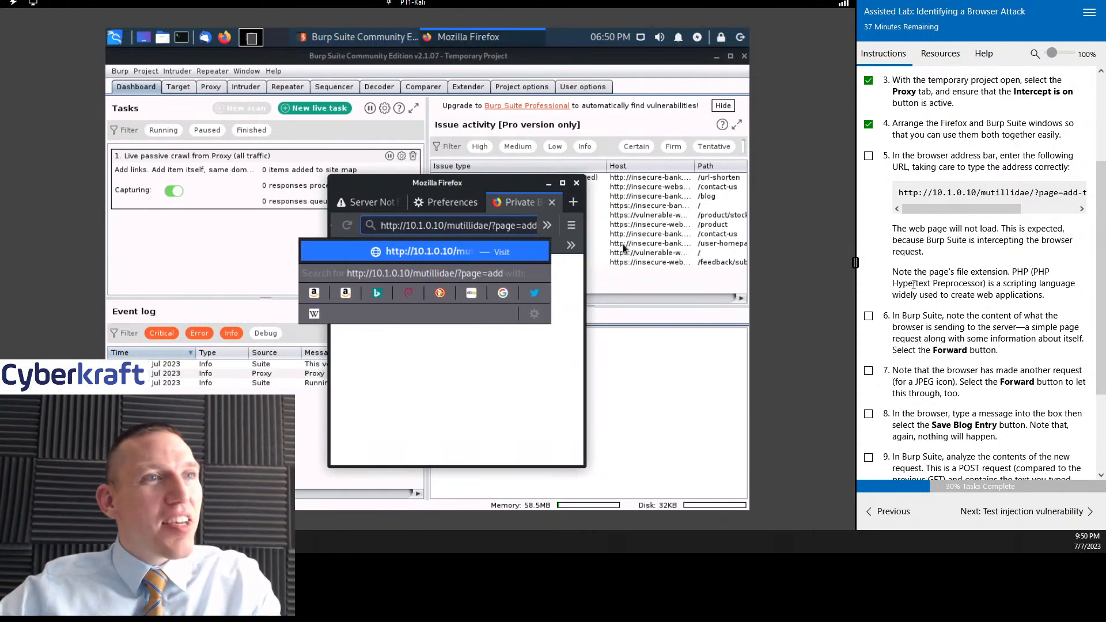
pyautogui.moveTo(962, 209); pyautogui.dragTo(1017, 209)
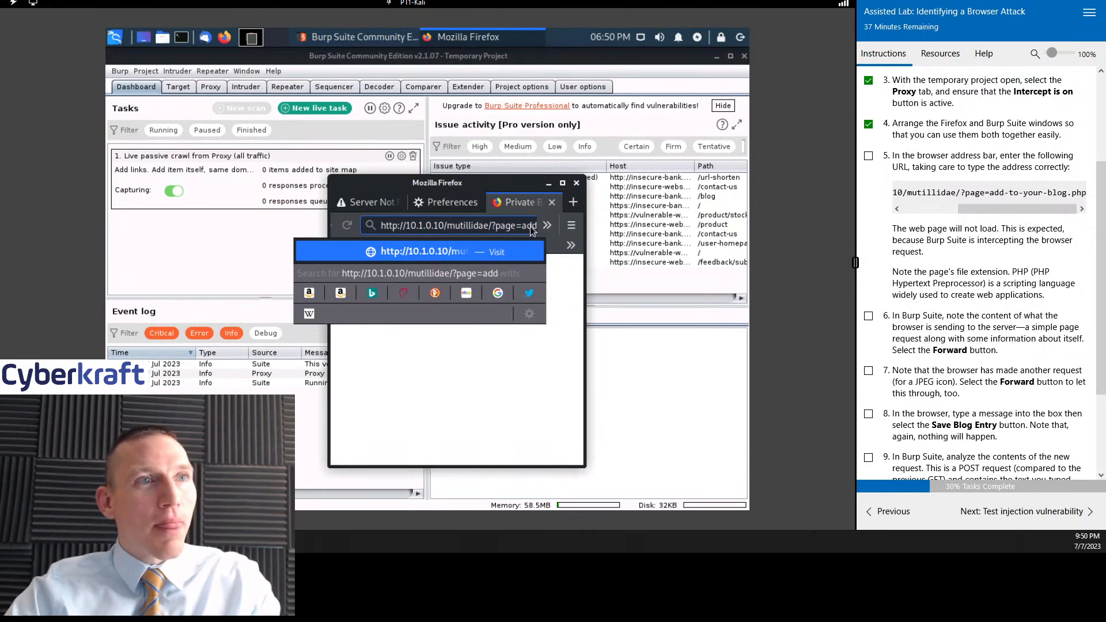
pyautogui.write('-')
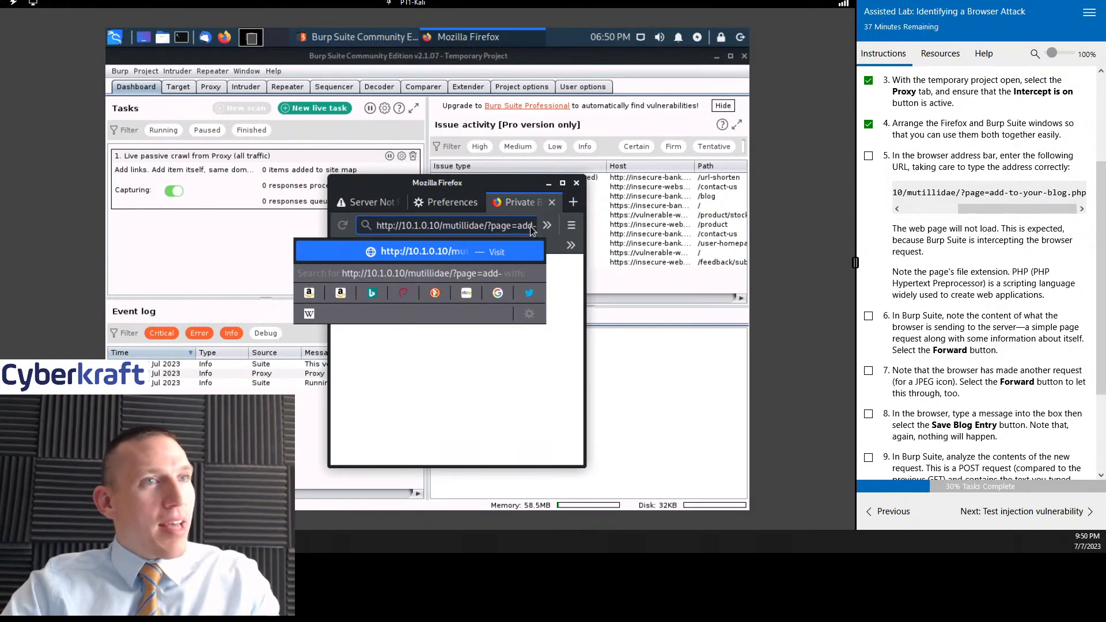
pyautogui.write('to-your')
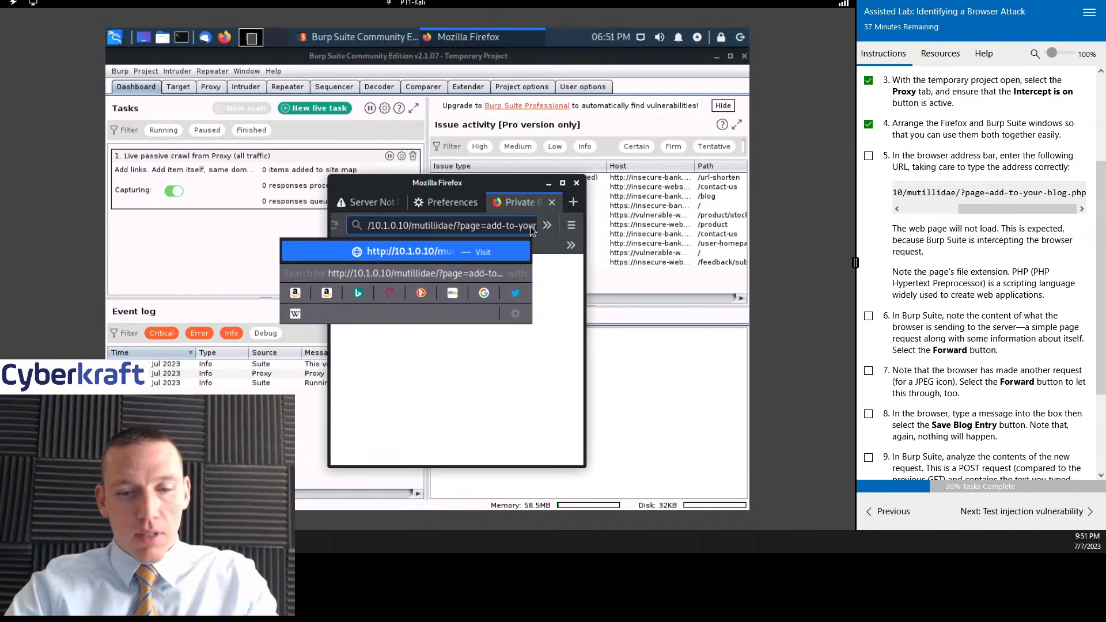
pyautogui.write('-blog')
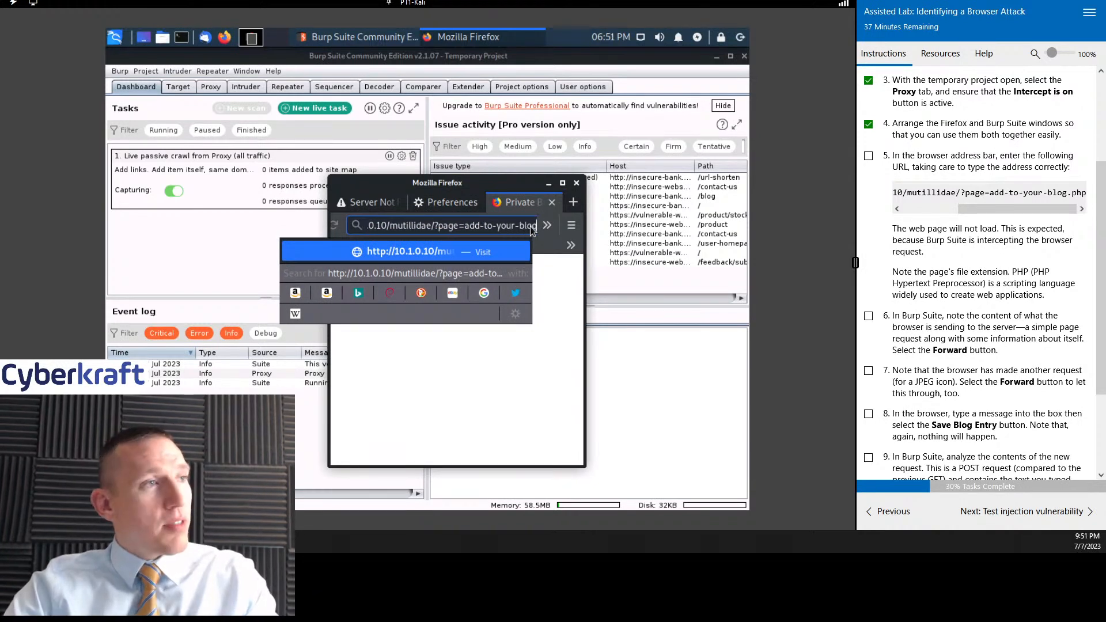
pyautogui.write('.php')
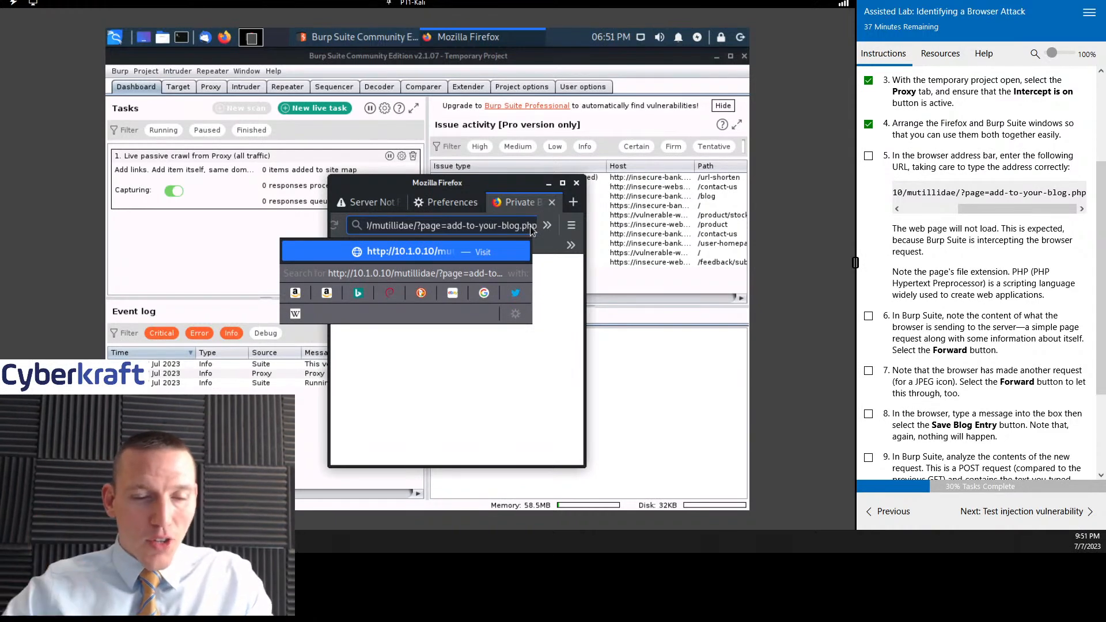
pyautogui.hotkey('ctrl', 'a')
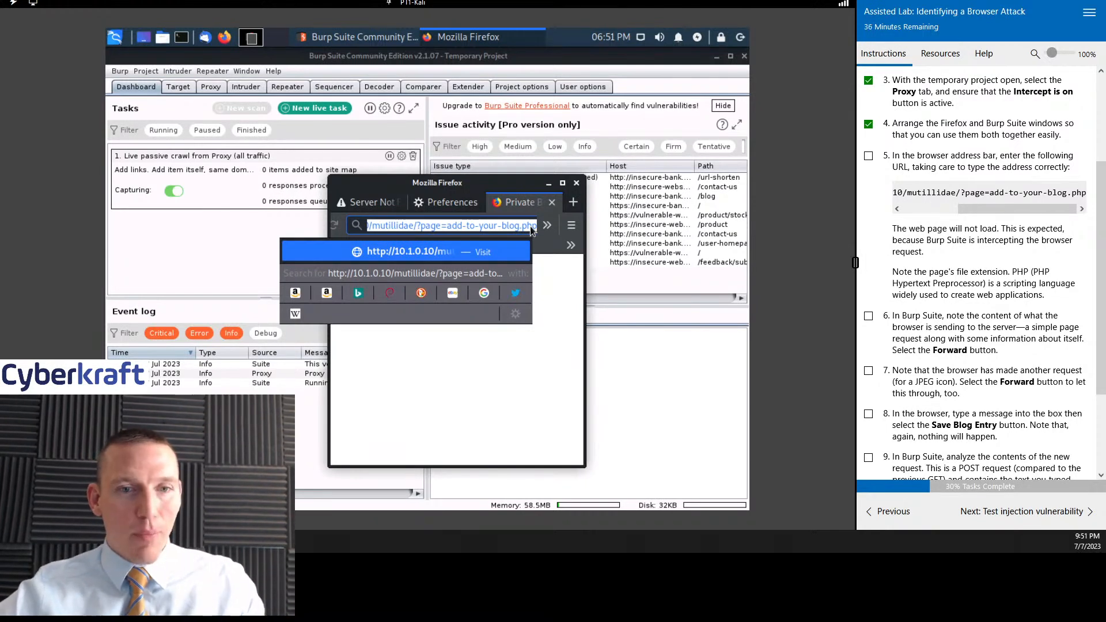
pyautogui.press('Return')
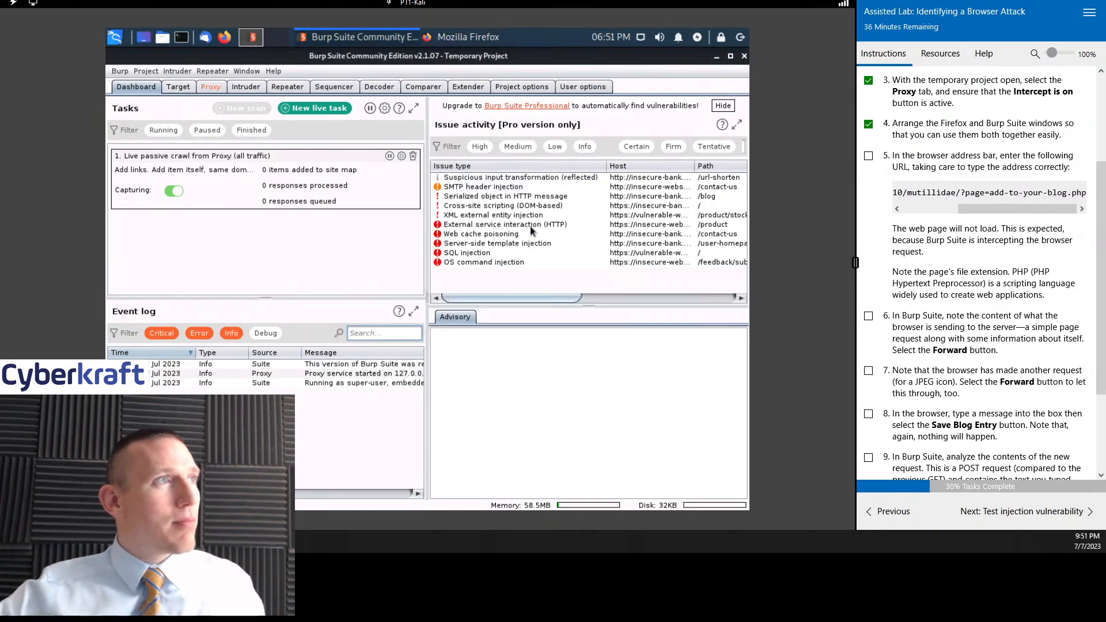
# - Bring Firefox back to the front, move its window to the lower-right part of Burp Suite, and mark lab task 5 as complete
pyautogui.click(479, 38)
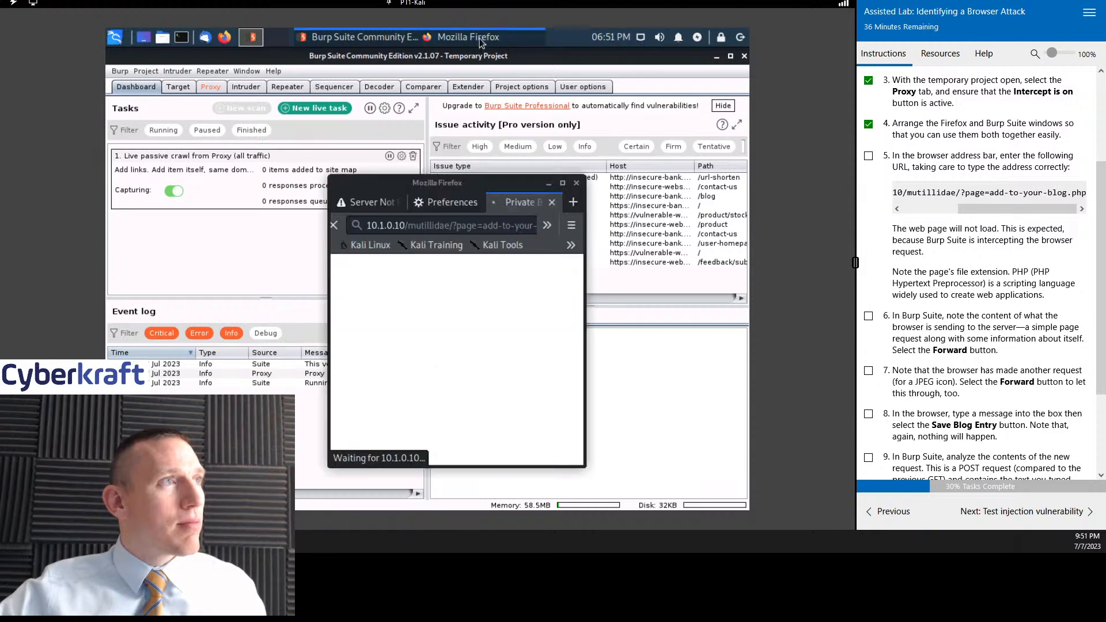
pyautogui.moveTo(467, 181); pyautogui.dragTo(608, 204)
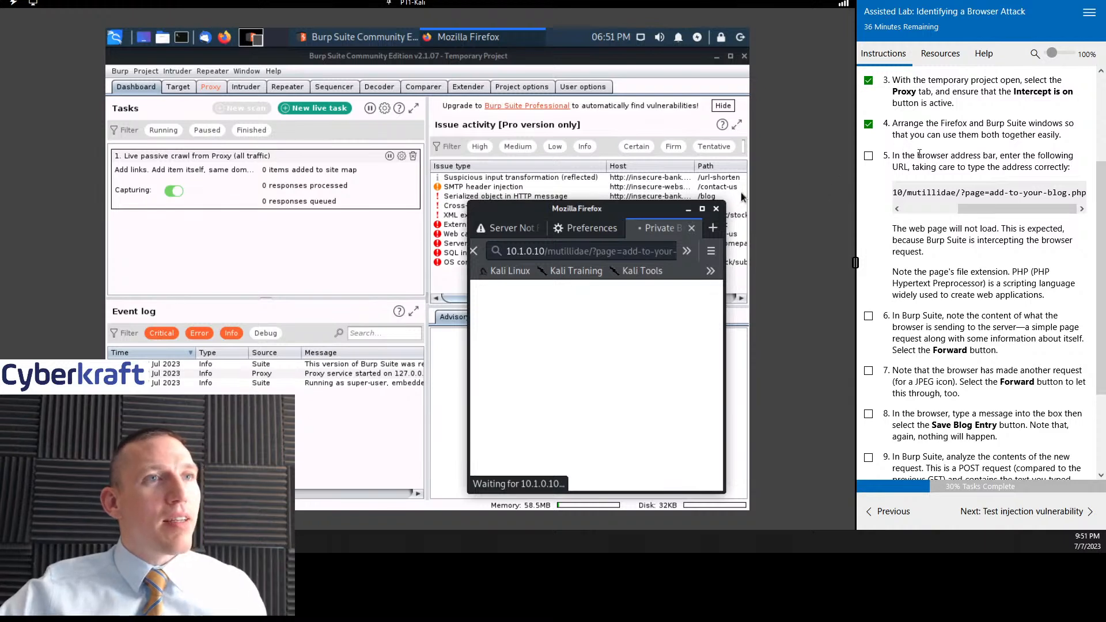
pyautogui.click(868, 155)
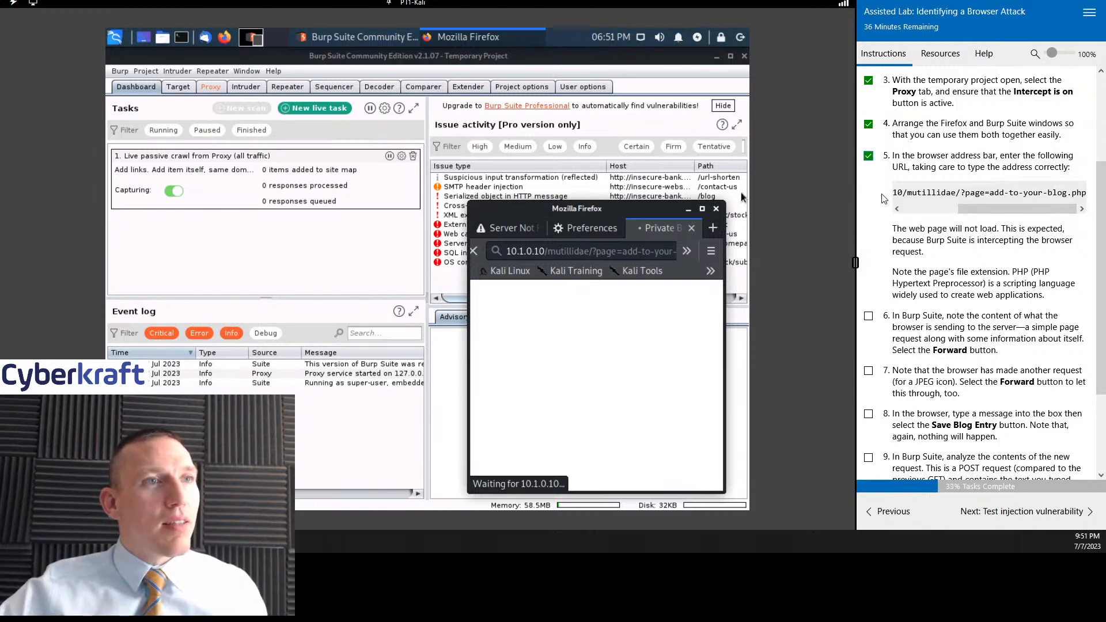
# - Read through the lab instructions and display the intercepted blog page request in Burp Suite's proxy
pyautogui.scroll(-1, 963, 264)
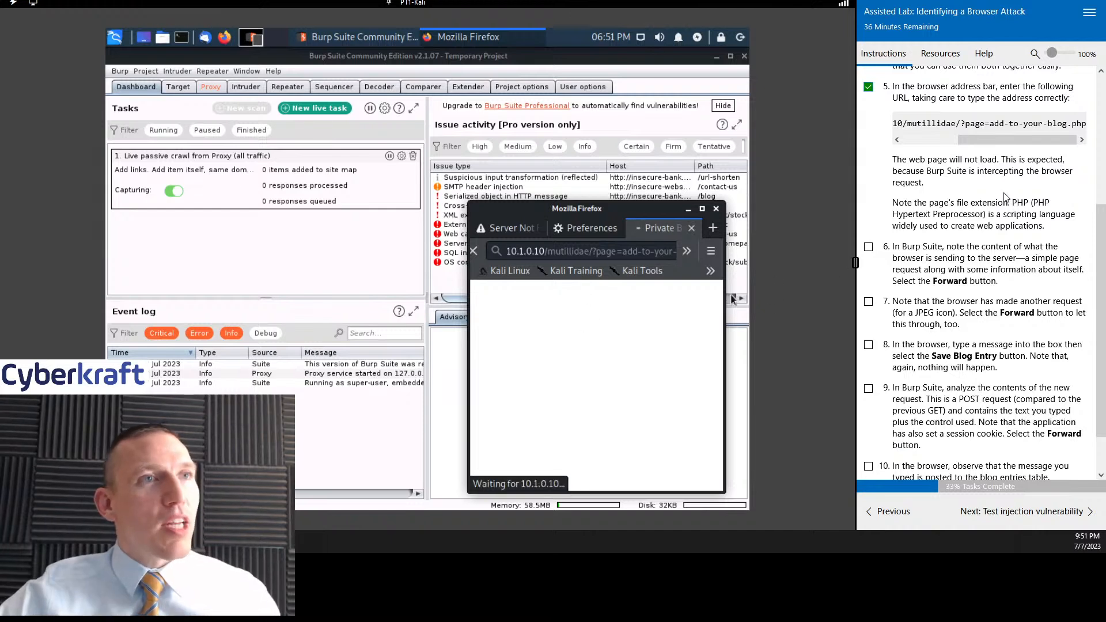
pyautogui.scroll(-1, 1006, 214)
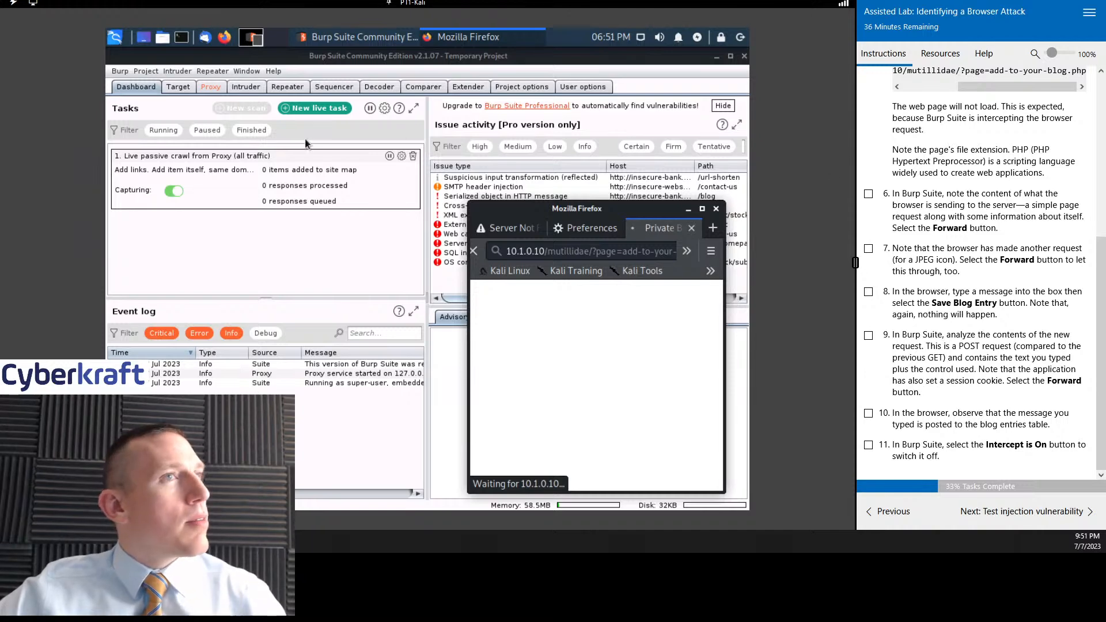
pyautogui.scroll(5, 1002, 216)
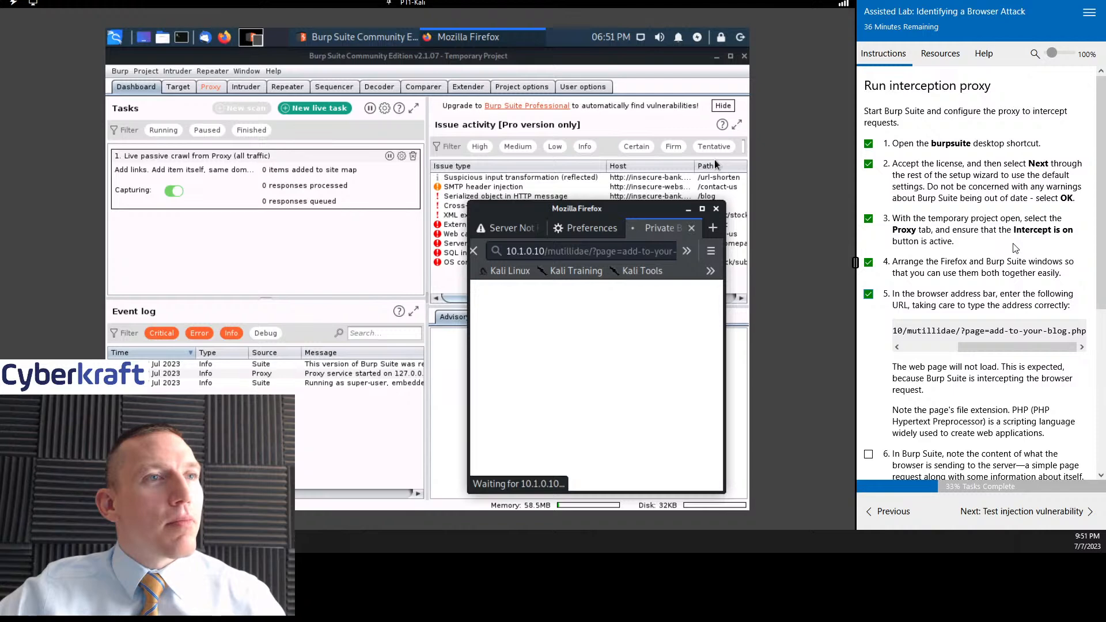
pyautogui.click(211, 87)
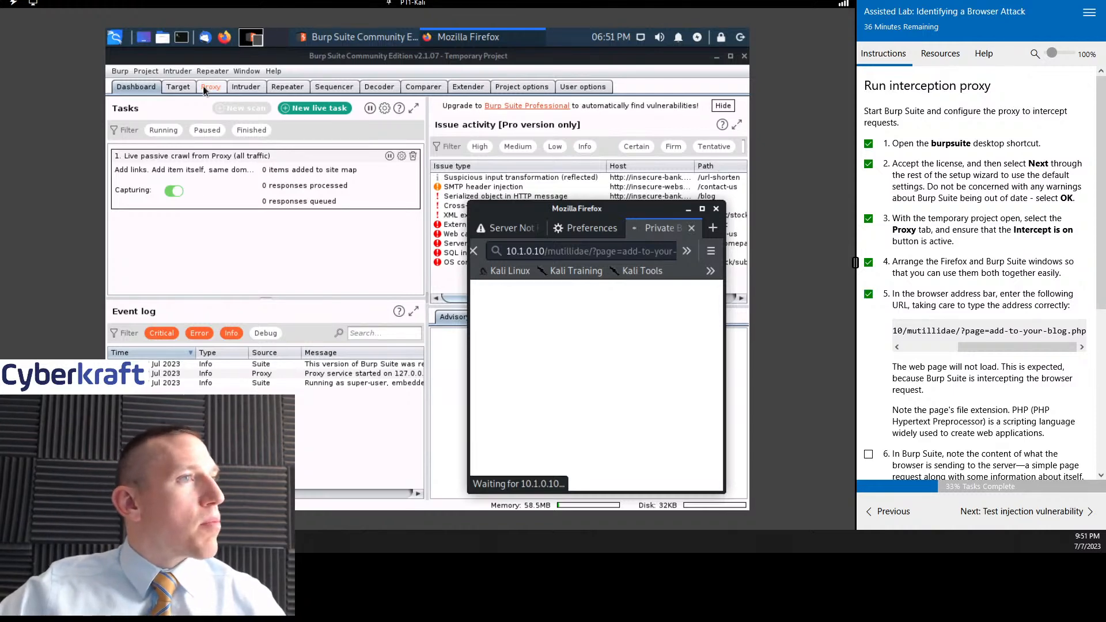
# - Close the waiting Firefox tab and clear the held request by switching Burp Suite's interception off and on again
pyautogui.click(473, 38)
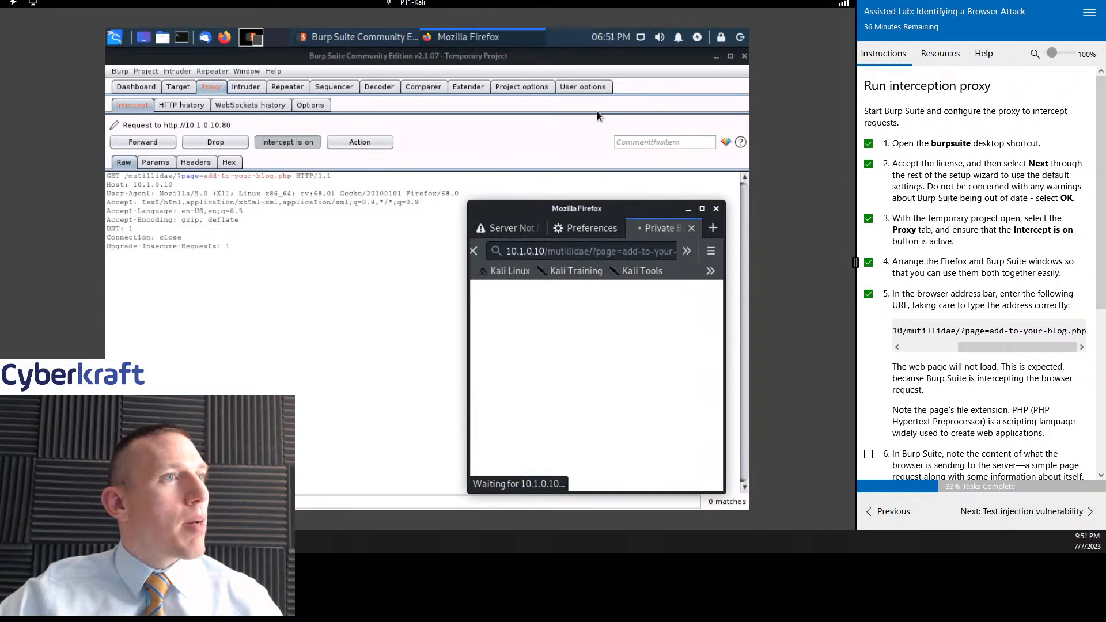
pyautogui.click(691, 228)
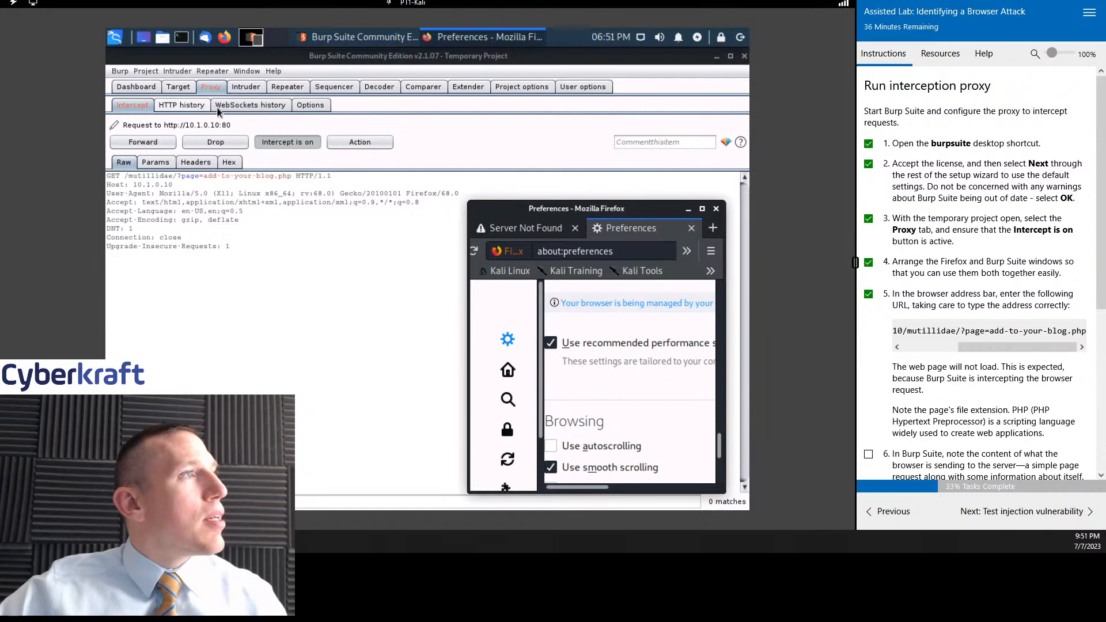
pyautogui.click(600, 150)
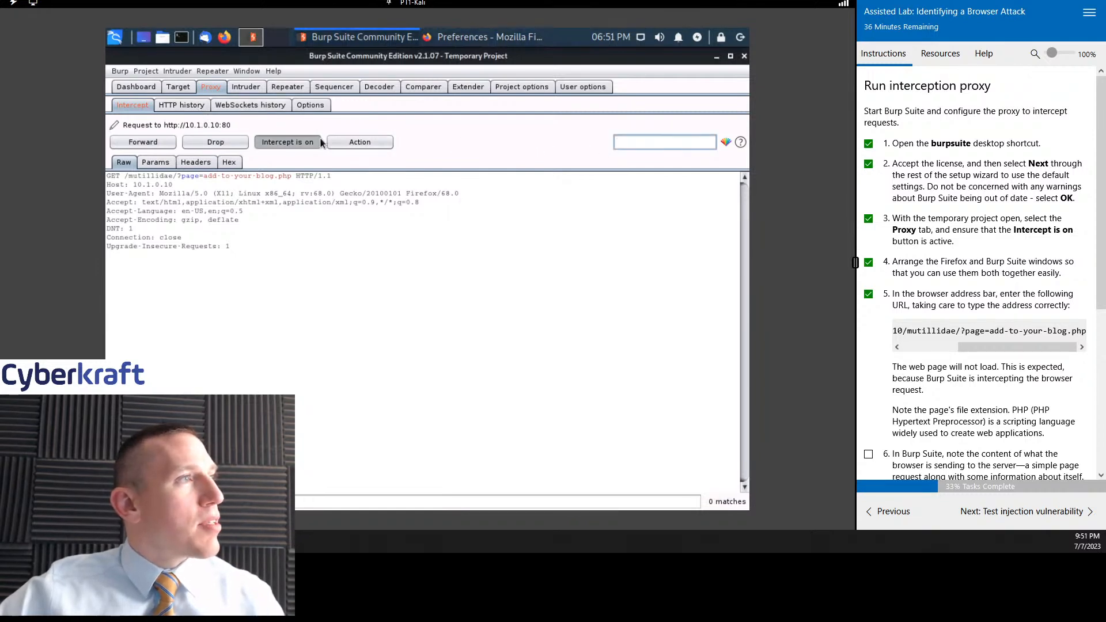
pyautogui.click(289, 143)
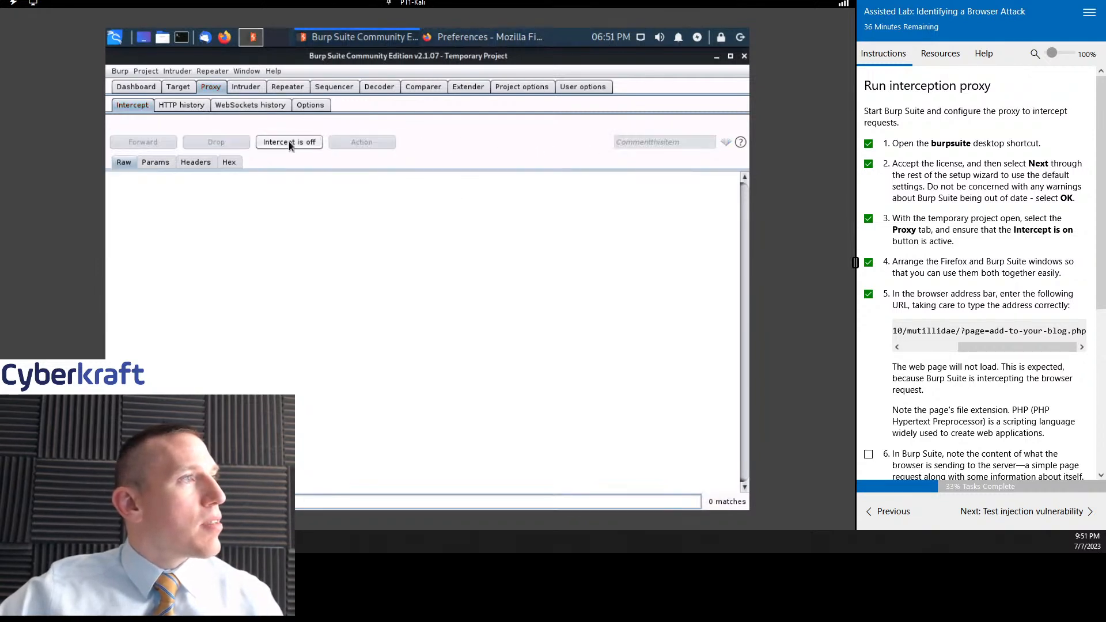
pyautogui.click(288, 143)
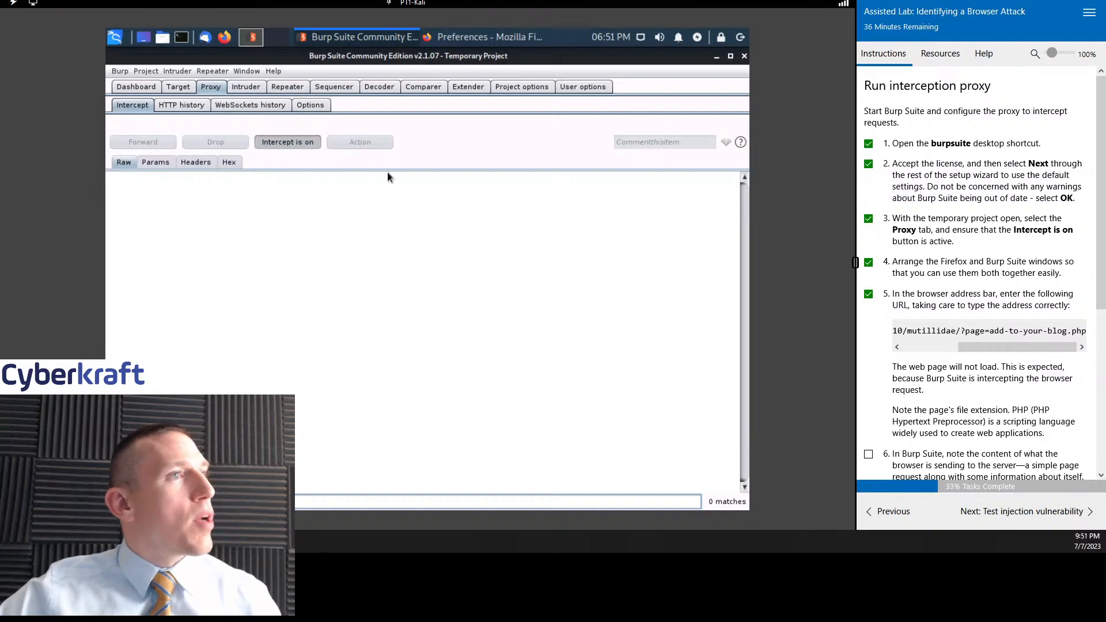
pyautogui.click(534, 35)
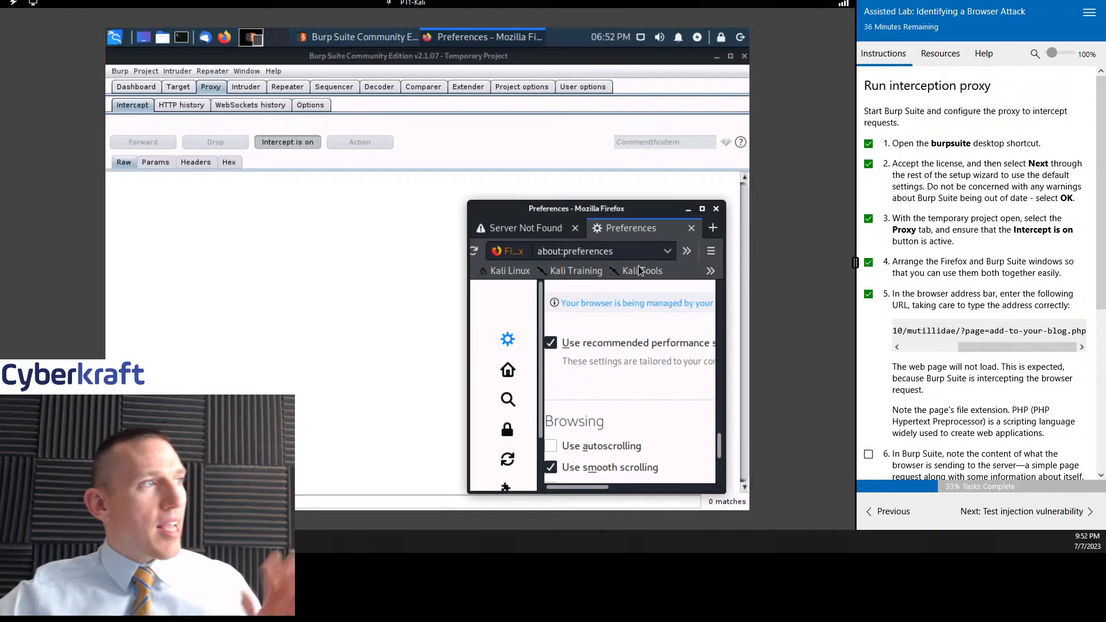
pyautogui.click(713, 227)
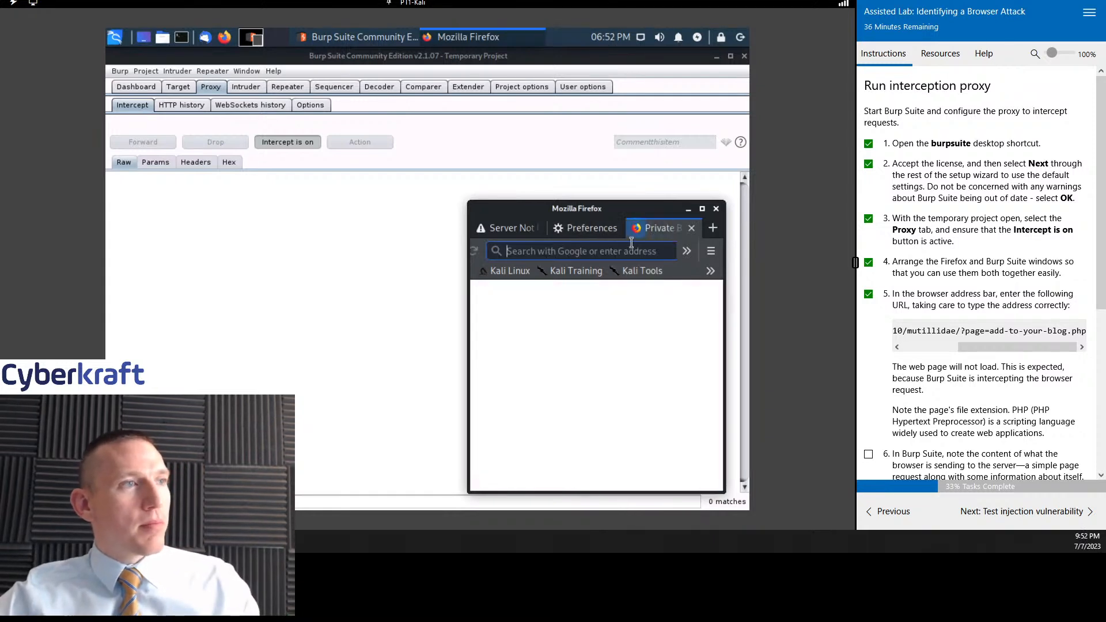
pyautogui.write('http://10.1.0.10/mutillidae/?page=add-to-your-blog.php')
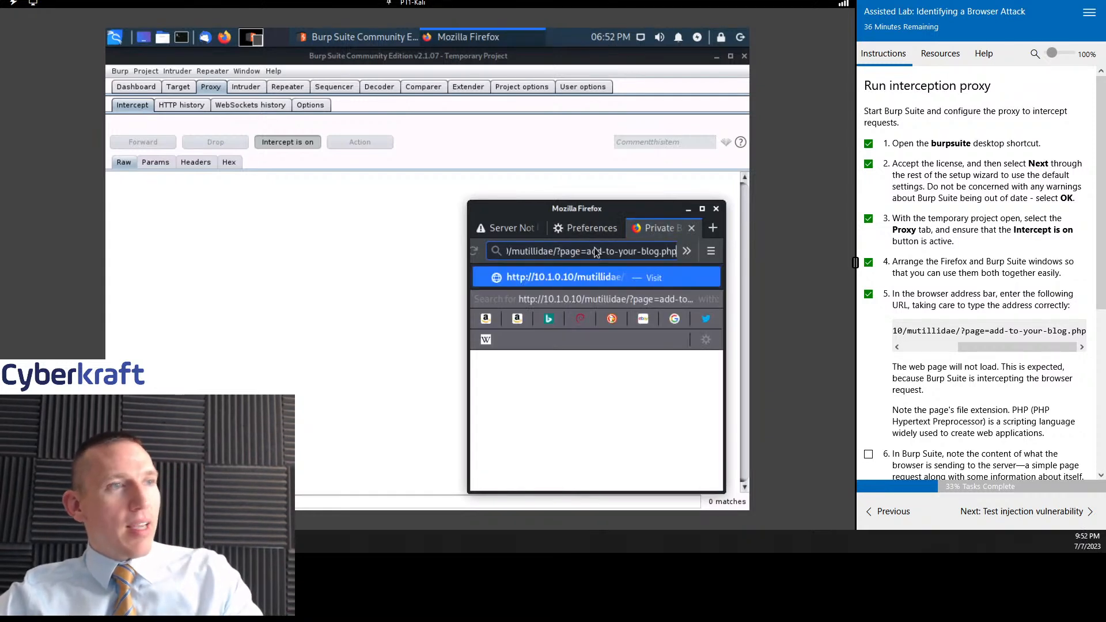
pyautogui.press('Return')
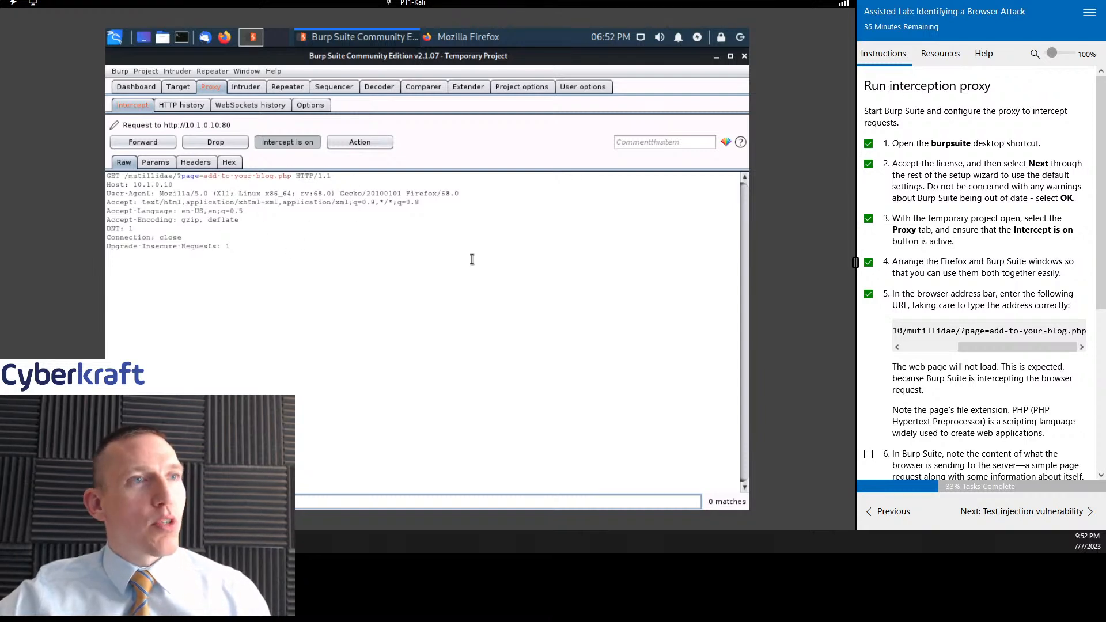
# - Examine the intercepted GET request, the actions available for it, and the remaining lab instructions
pyautogui.scroll(-2, 997, 229)
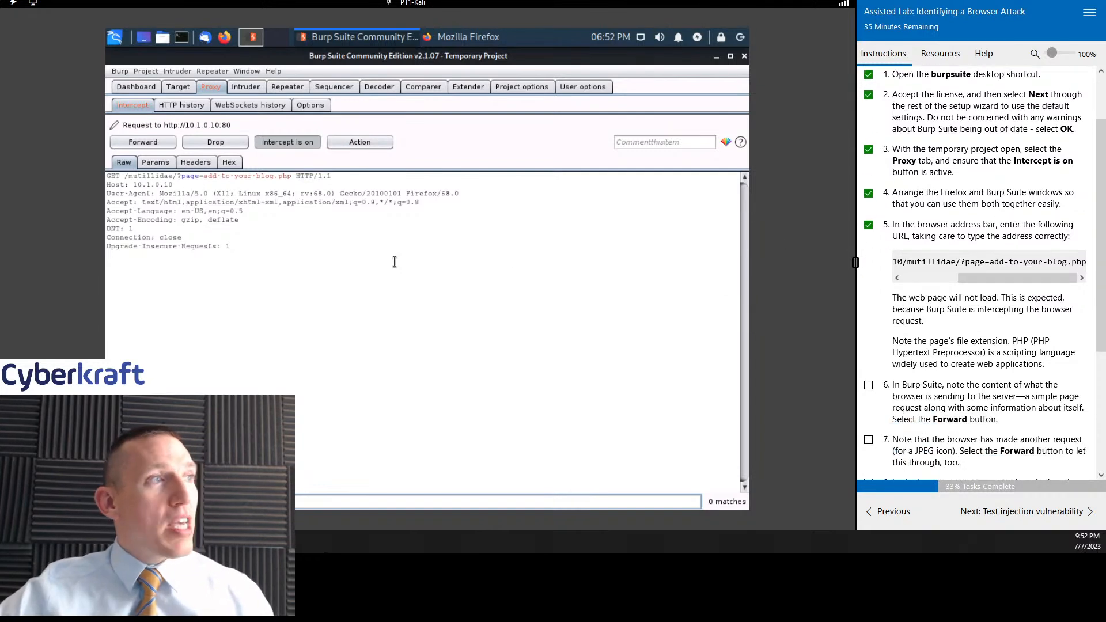
pyautogui.click(362, 145)
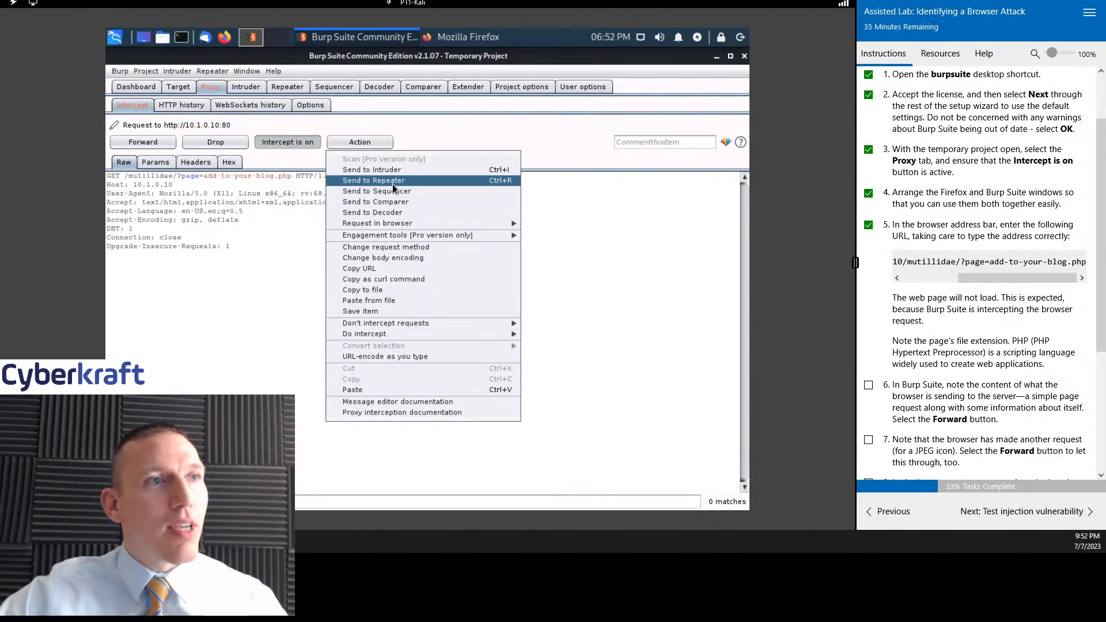
pyautogui.scroll(-3, 1015, 262)
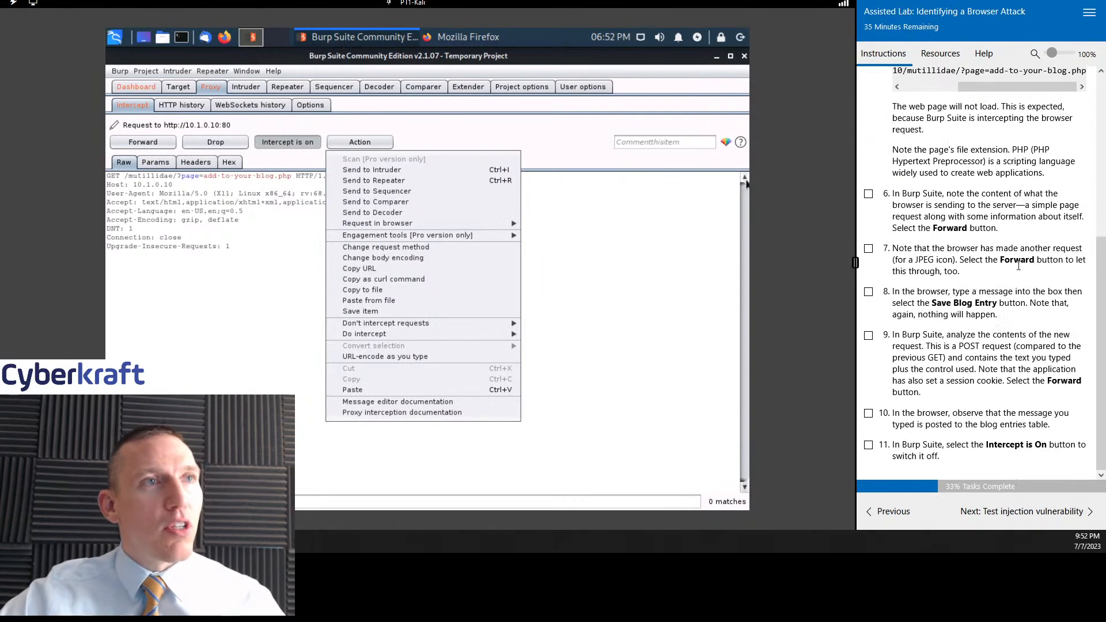
pyautogui.scroll(1, 1017, 264)
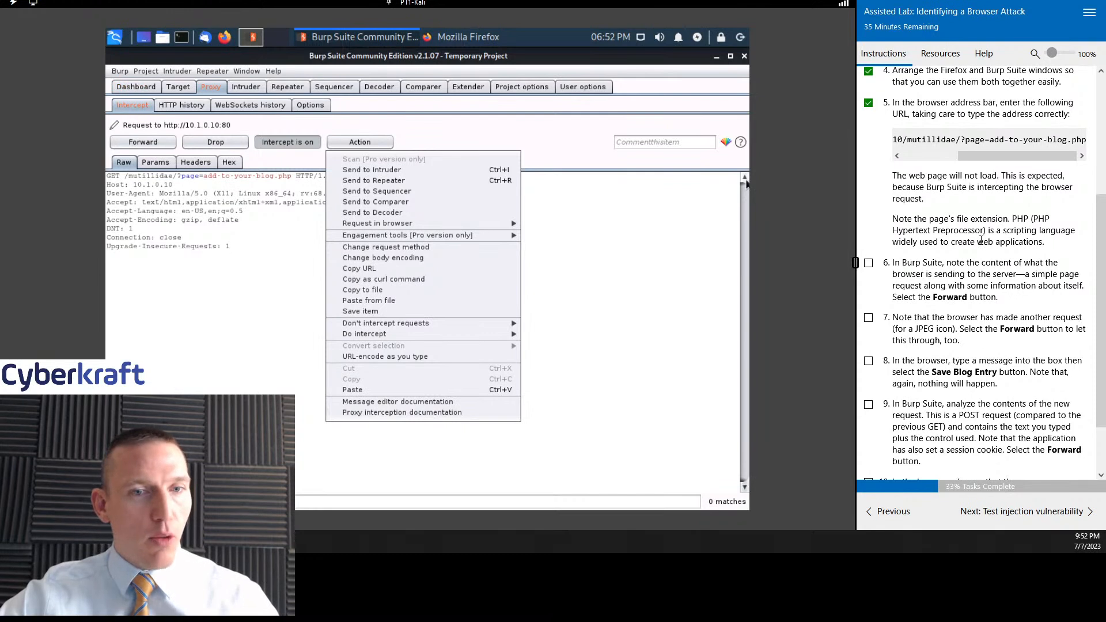
pyautogui.click(654, 213)
# - Mark lab task 6 as complete and forward the intercepted blog page request to the server
pyautogui.scroll(-1, 1025, 216)
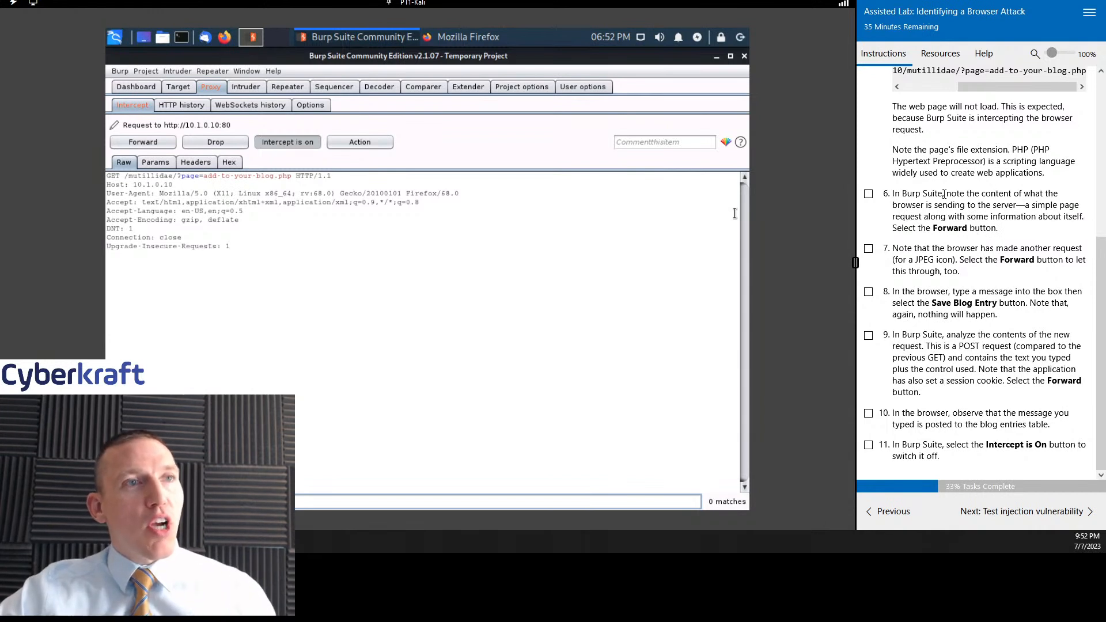
pyautogui.click(868, 194)
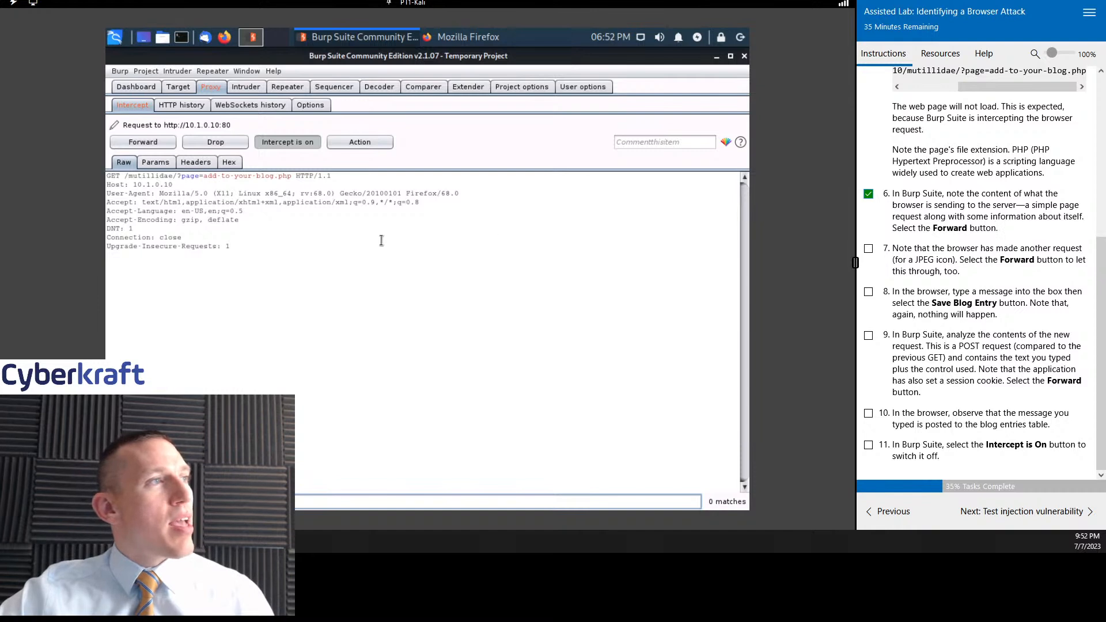
pyautogui.click(138, 141)
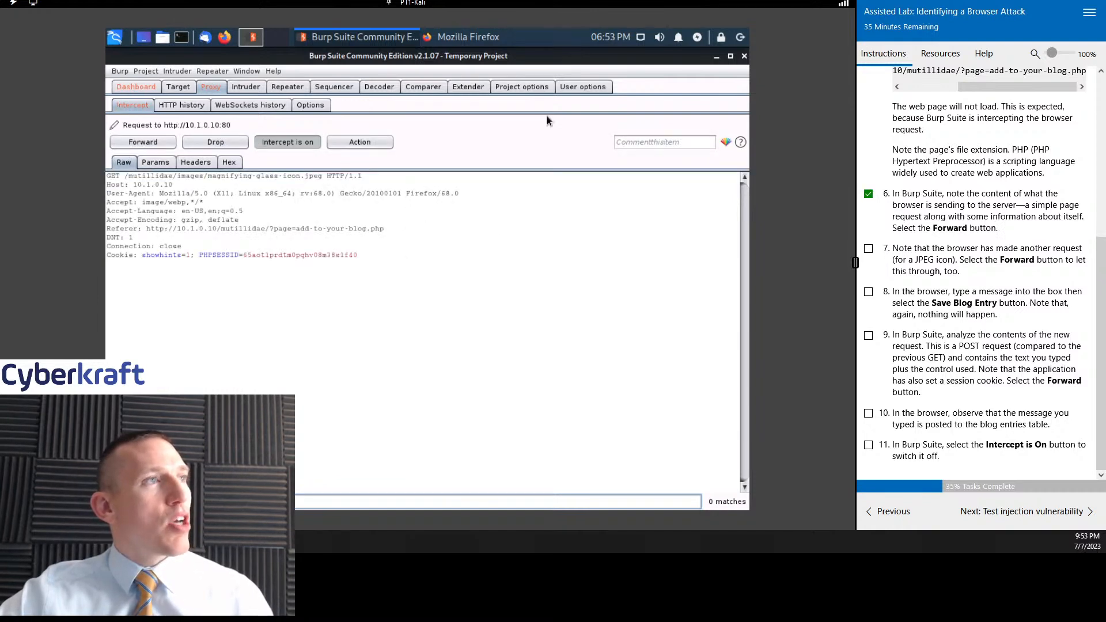
# - Bring the Firefox window to the front, move it towards the middle, and widen it to show more of the blog page
pyautogui.click(479, 37)
pyautogui.moveTo(653, 210); pyautogui.dragTo(533, 176)
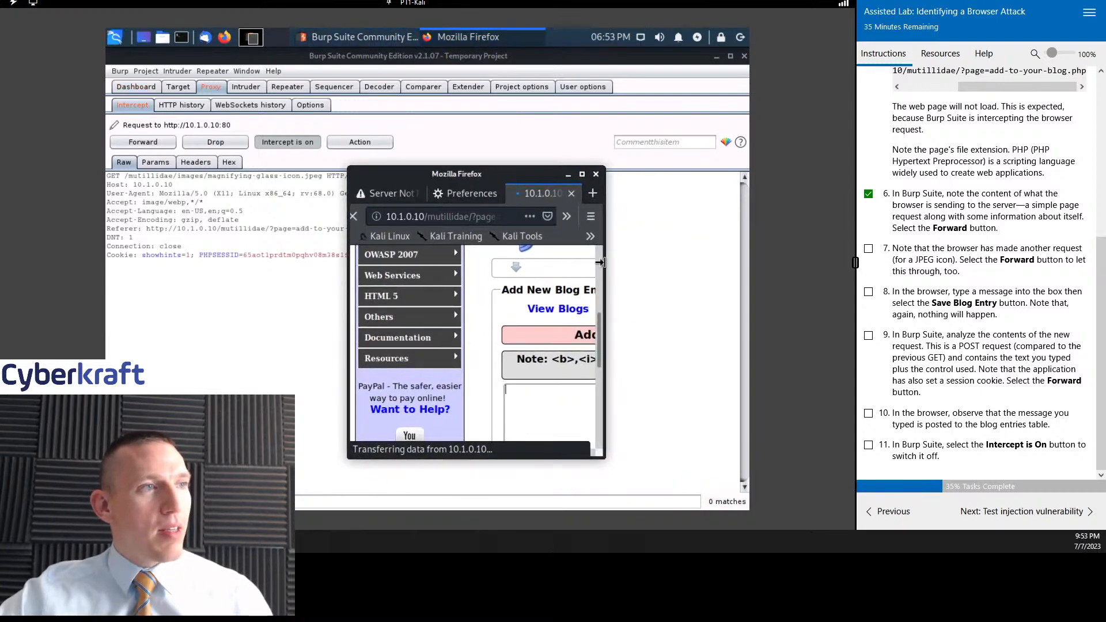
pyautogui.moveTo(600, 262); pyautogui.dragTo(706, 262)
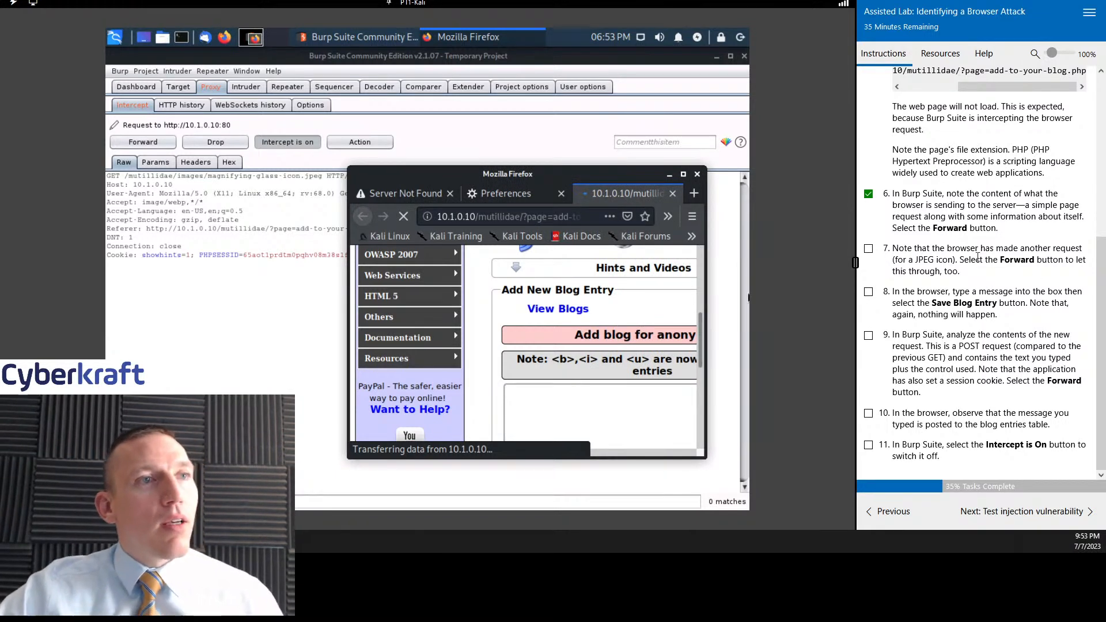
# - Mark lab task 7 as complete and forward the intercepted magnifying-glass-icon.jpeg request to the server
pyautogui.click(869, 249)
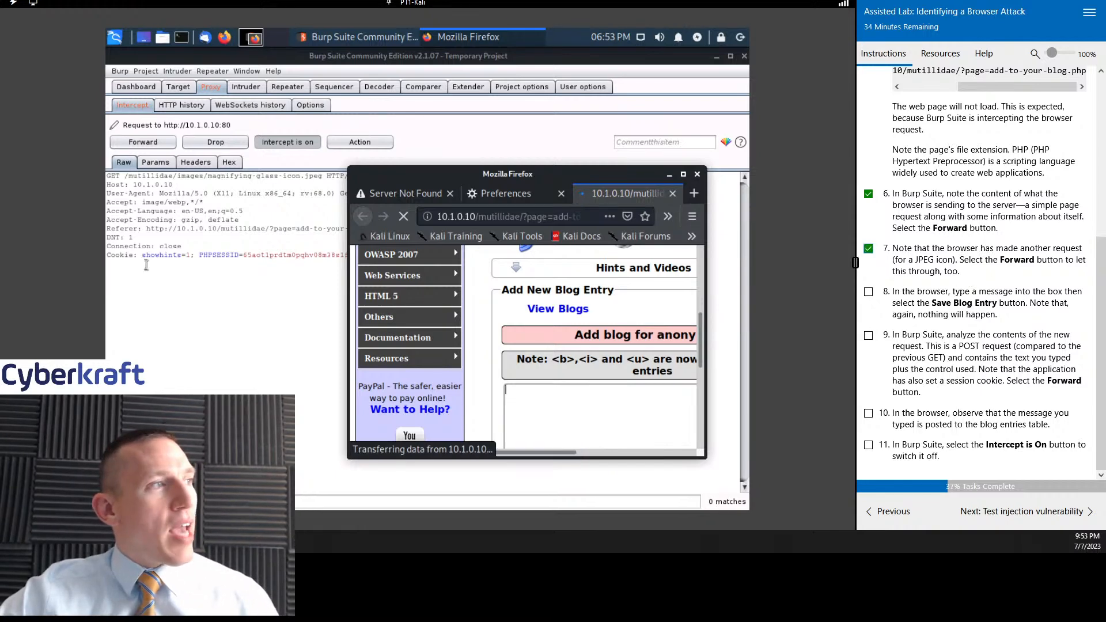
pyautogui.moveTo(531, 176); pyautogui.dragTo(535, 207)
pyautogui.click(219, 272)
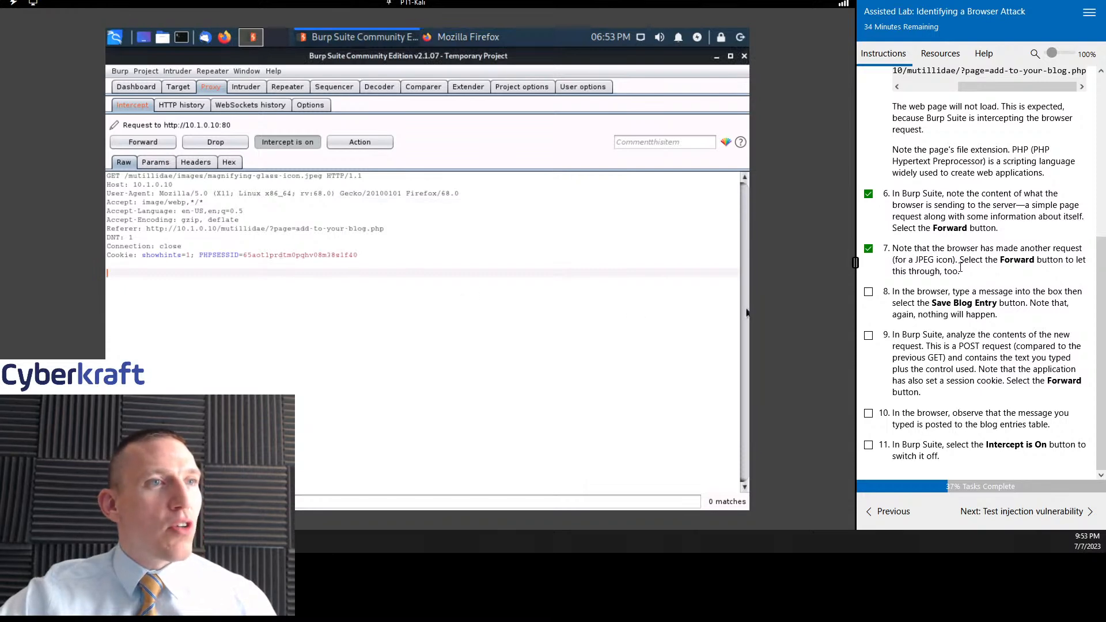
pyautogui.moveTo(491, 56); pyautogui.dragTo(417, 78)
pyautogui.click(484, 41)
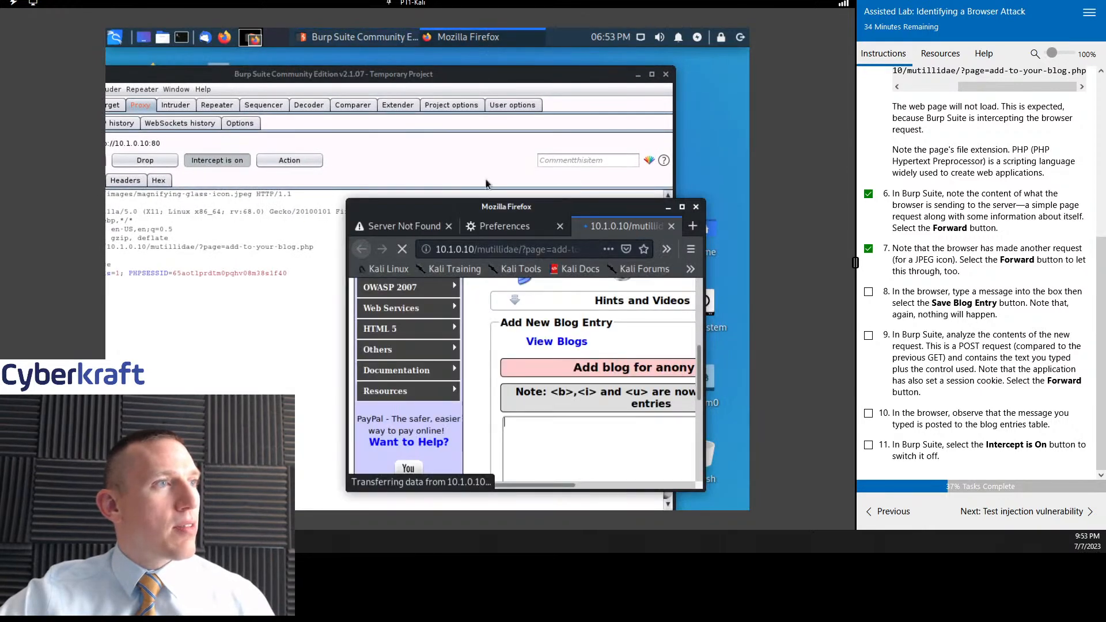
pyautogui.moveTo(482, 209); pyautogui.dragTo(594, 213)
pyautogui.click(479, 121)
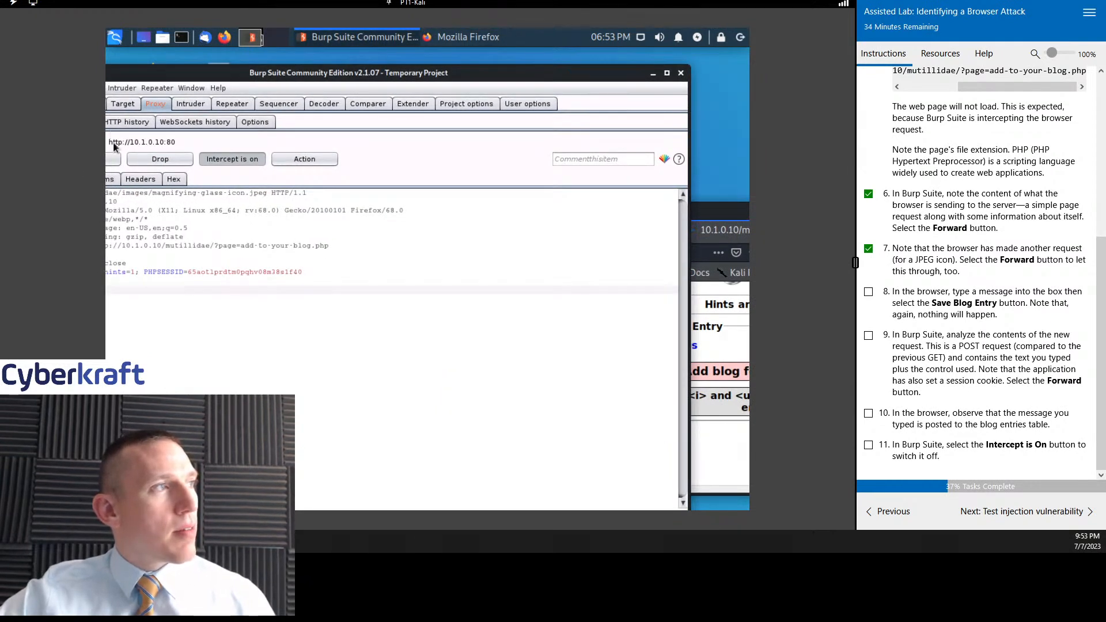
pyautogui.click(114, 164)
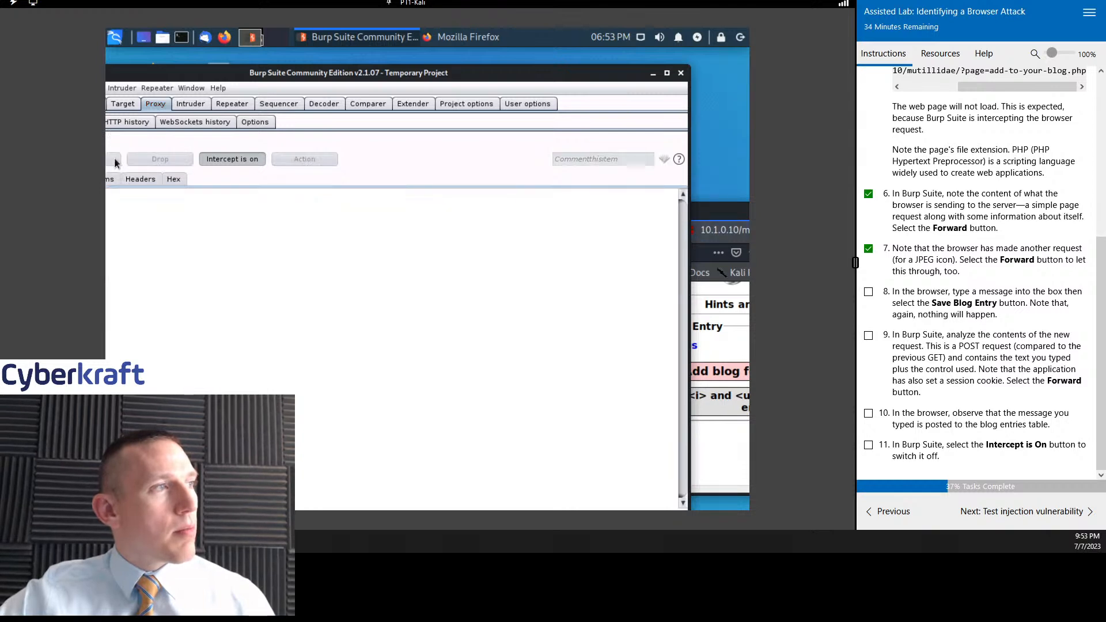
# - Reposition the Firefox window nearer the middle of the desktop and move the Burp Suite window fully into view
pyautogui.click(732, 216)
pyautogui.moveTo(732, 216); pyautogui.dragTo(645, 191)
pyautogui.moveTo(518, 81); pyautogui.dragTo(573, 68)
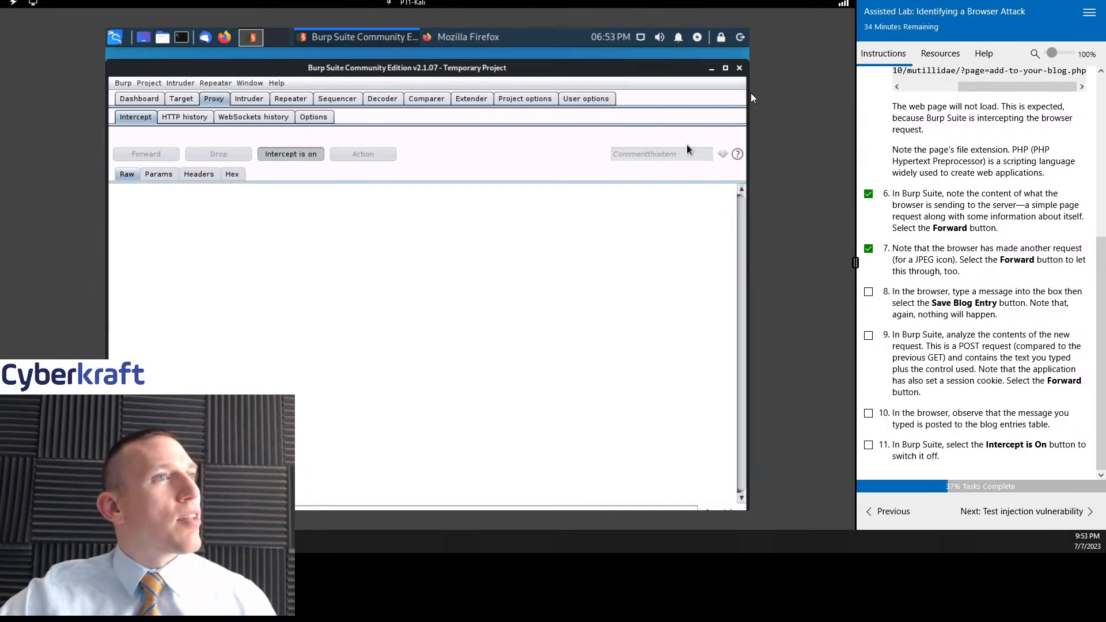
# - Request the blog page in another new Firefox tab using the copied address, and forward the intercepted GET request
pyautogui.click(525, 42)
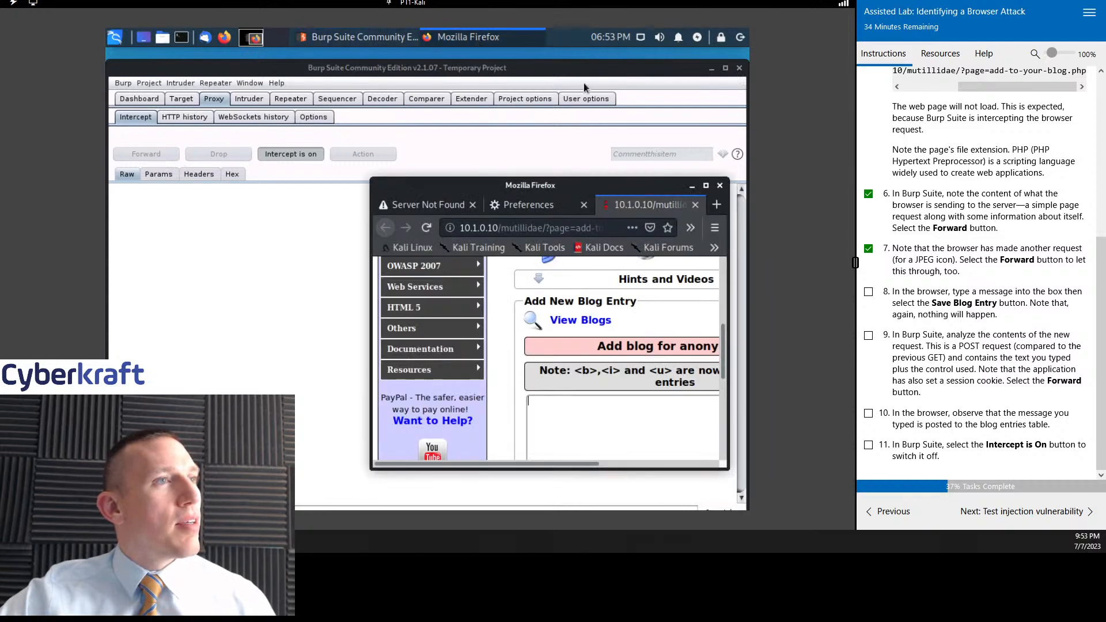
pyautogui.click(716, 204)
pyautogui.write('10.1.0.10/mutillidae/?page=add-to-your-blog.php')
pyautogui.press('Return')
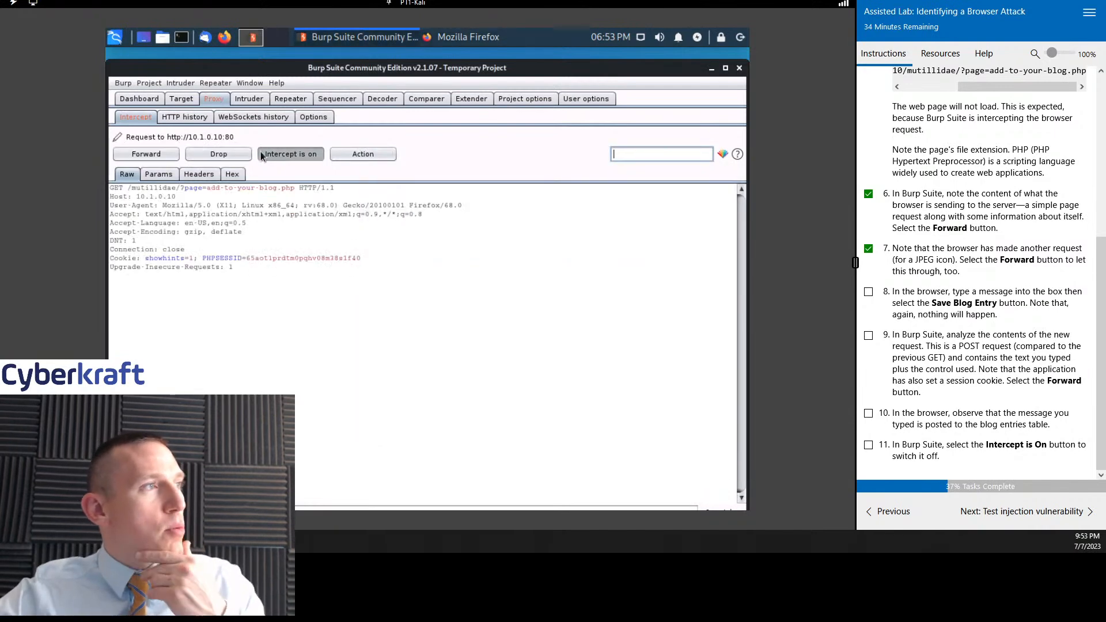
pyautogui.click(165, 159)
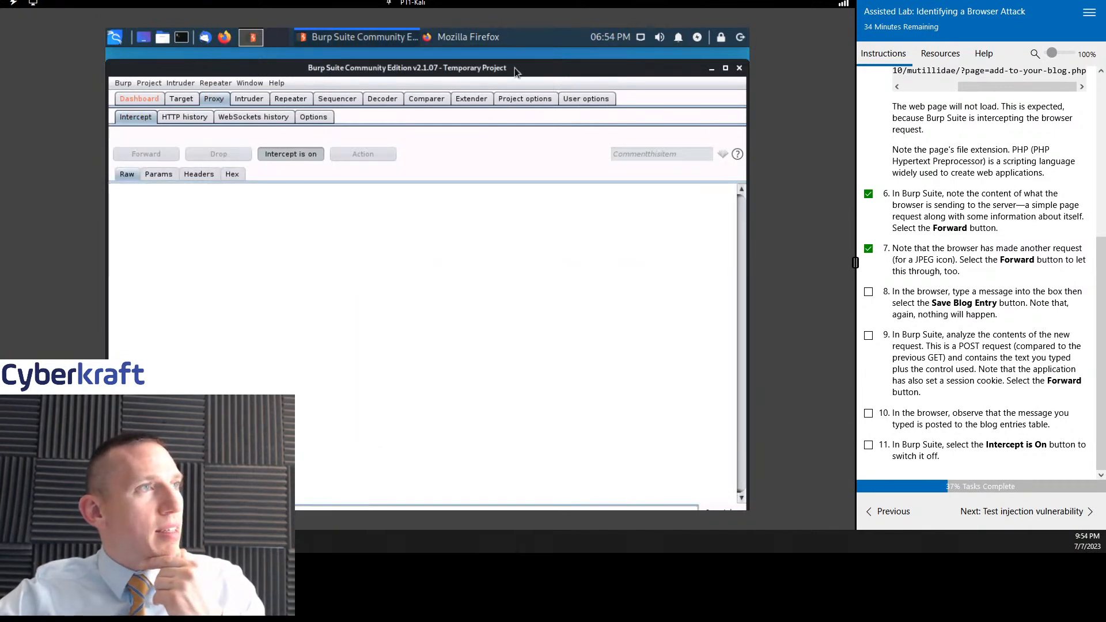
# - Compare the two loaded blog page tabs in Firefox, and move and widen the browser window
pyautogui.click(472, 36)
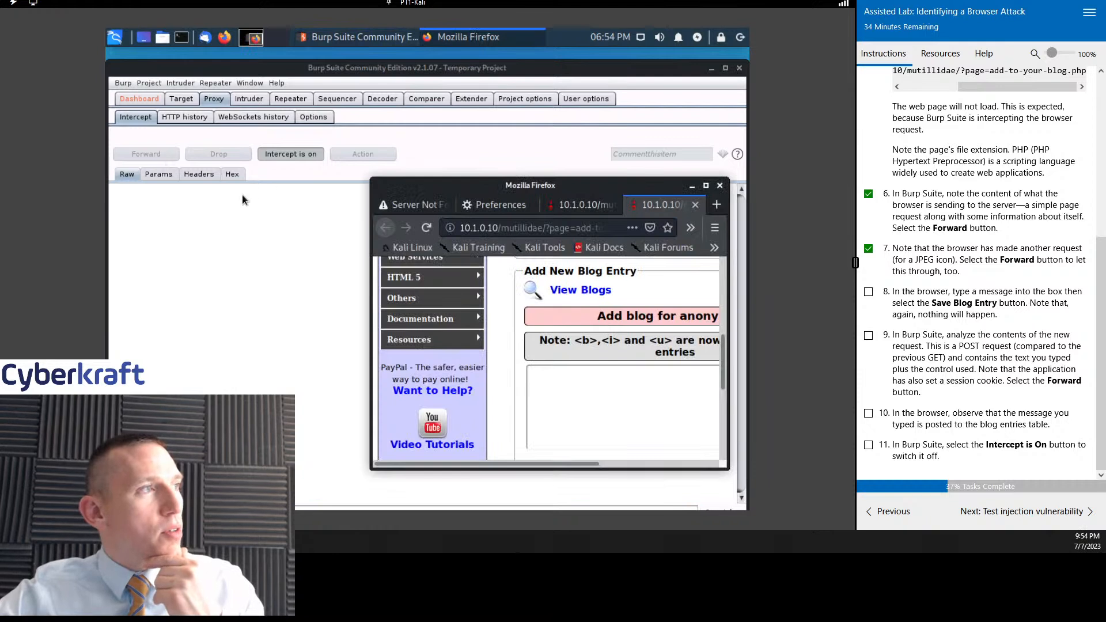
pyautogui.click(212, 230)
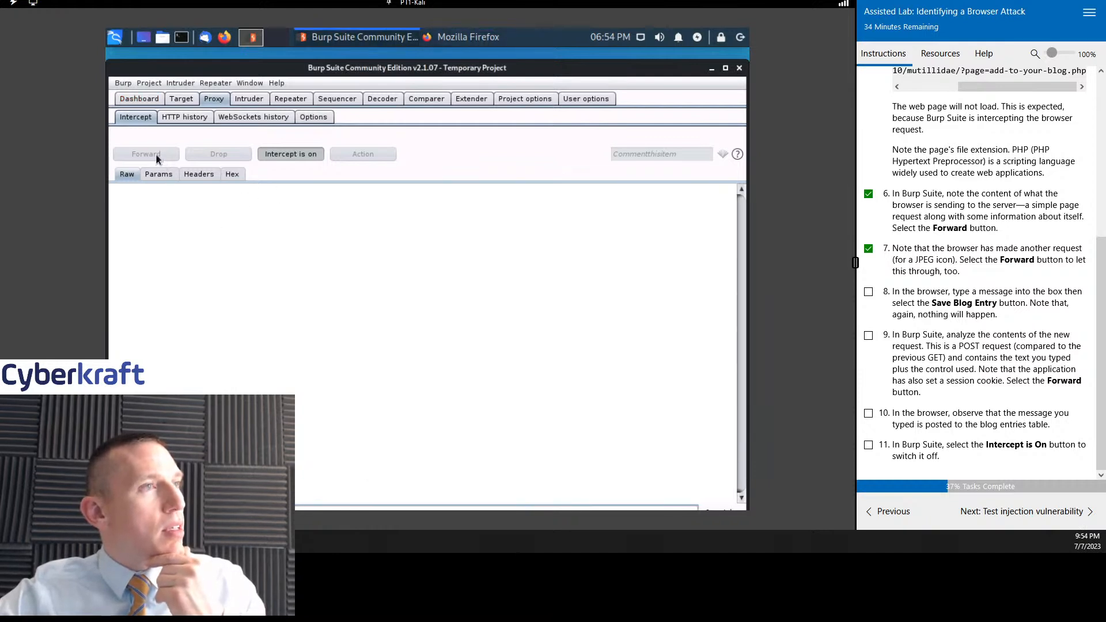
pyautogui.click(474, 35)
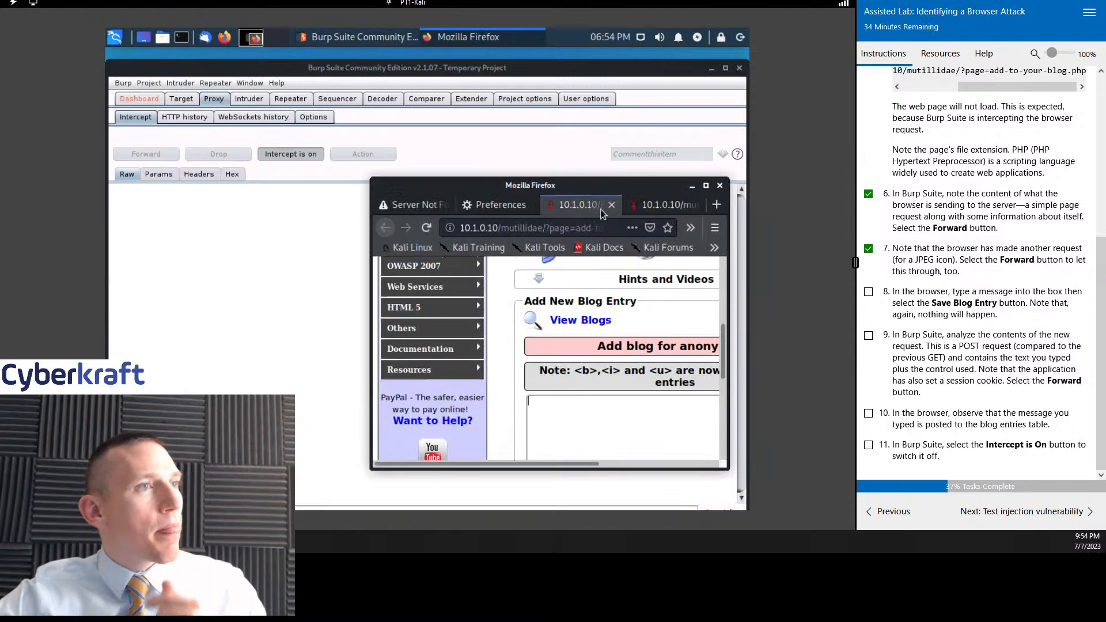
pyautogui.click(659, 204)
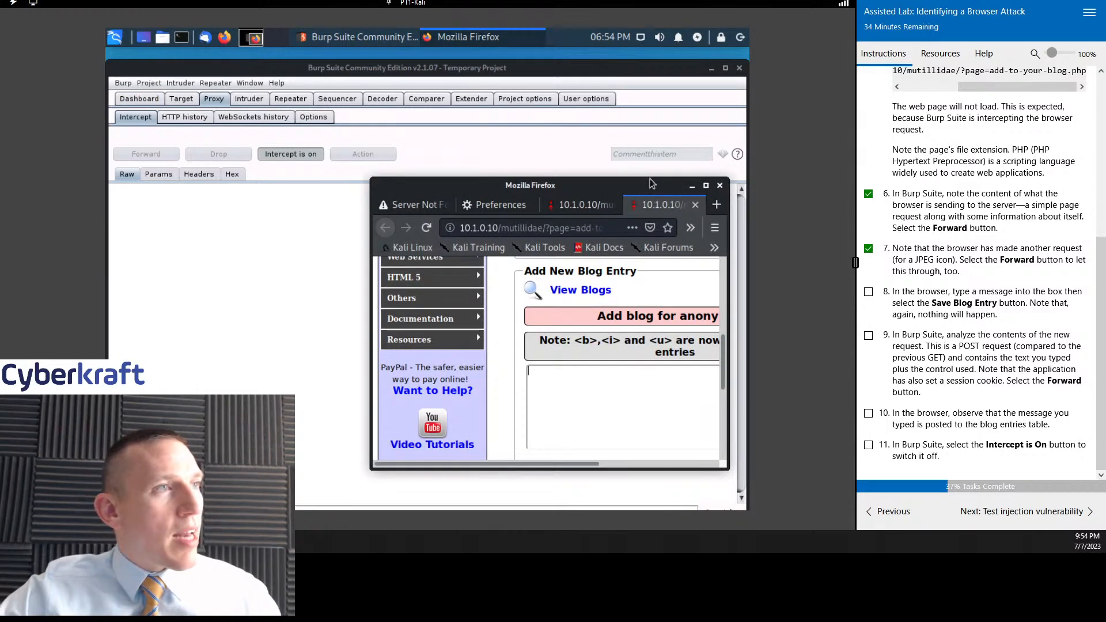
pyautogui.moveTo(651, 184); pyautogui.dragTo(604, 156)
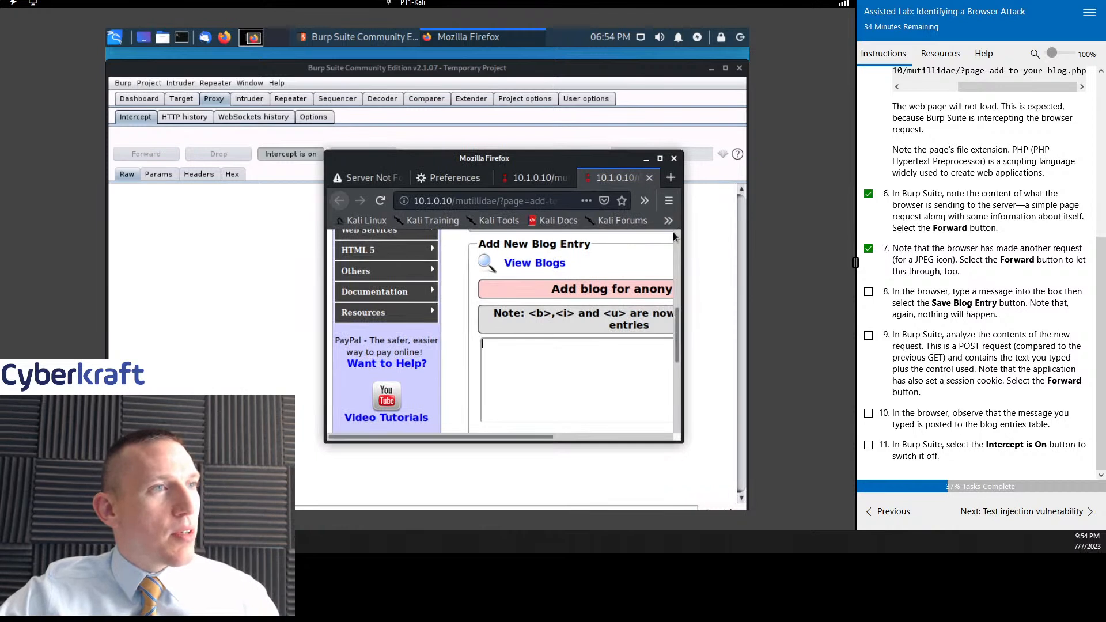
pyautogui.moveTo(682, 235); pyautogui.dragTo(742, 243)
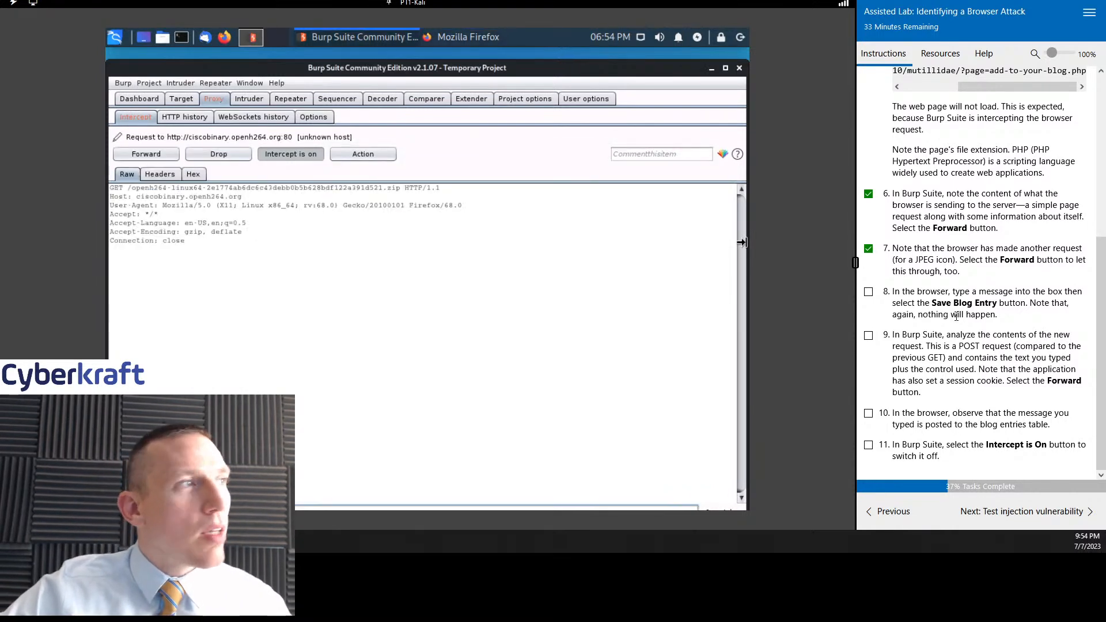
# - Forward the intercepted ciscobinary.openh264.org request and maximize the Firefox window showing the blog page
pyautogui.click(310, 246)
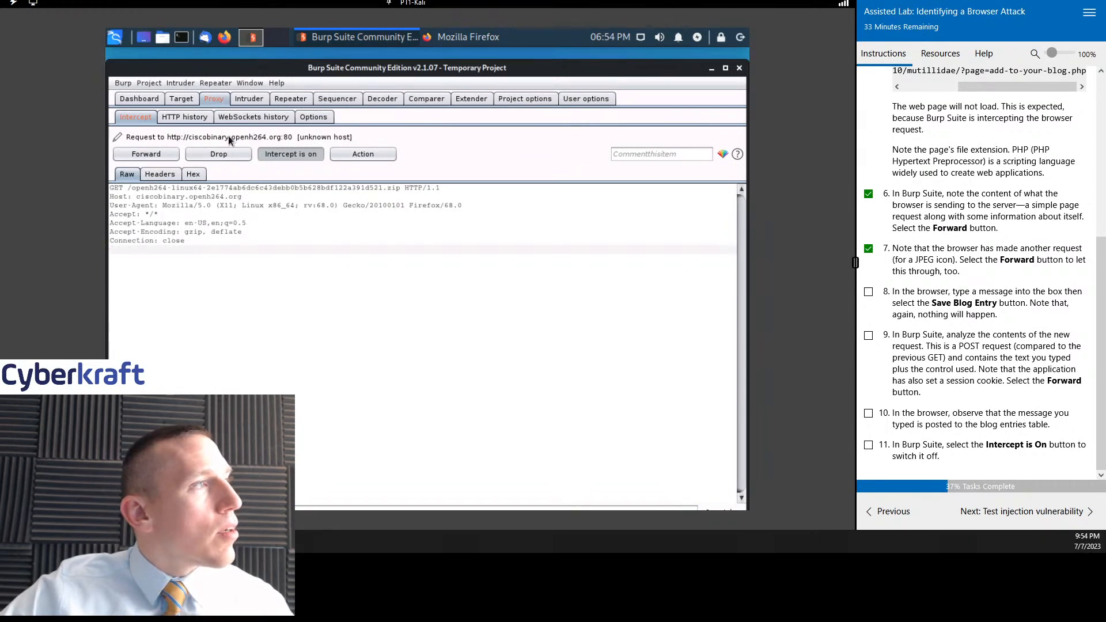
pyautogui.click(146, 153)
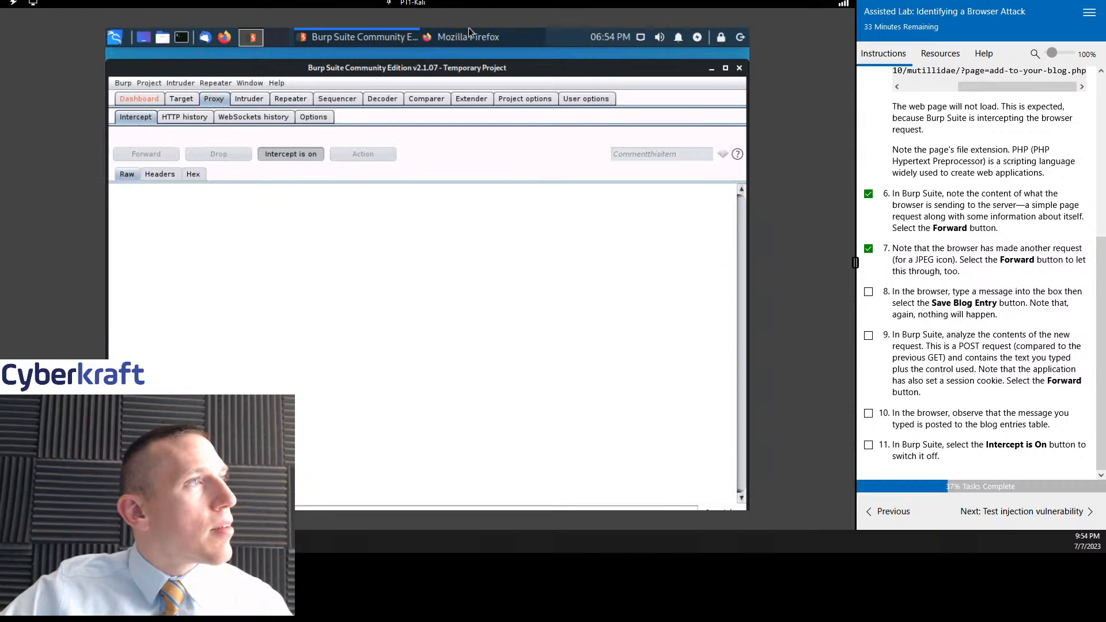
pyautogui.click(467, 36)
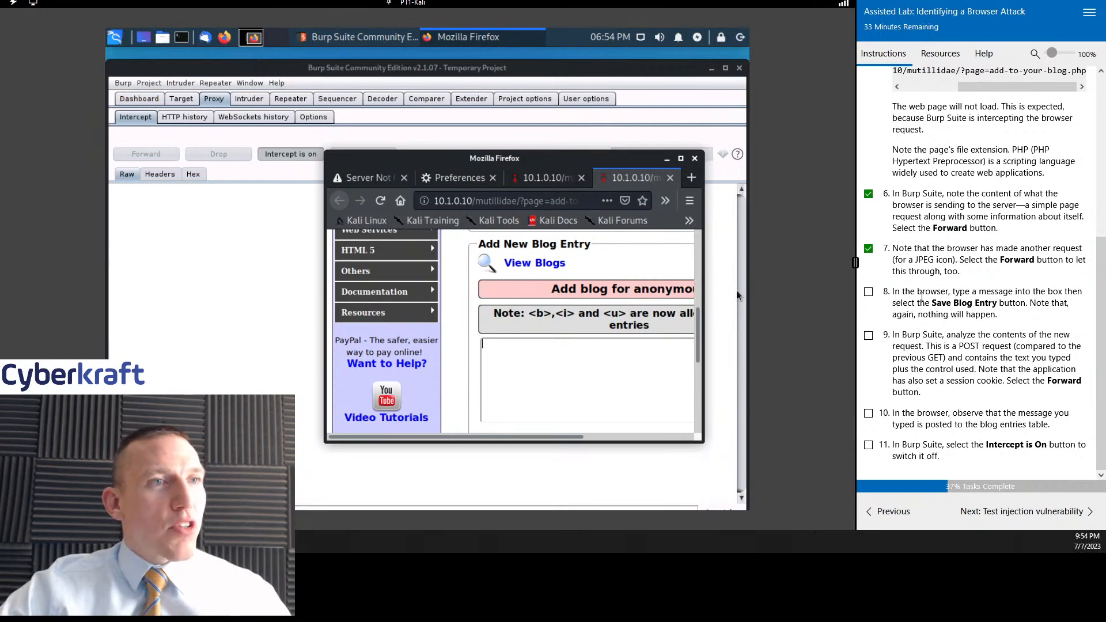
pyautogui.click(681, 158)
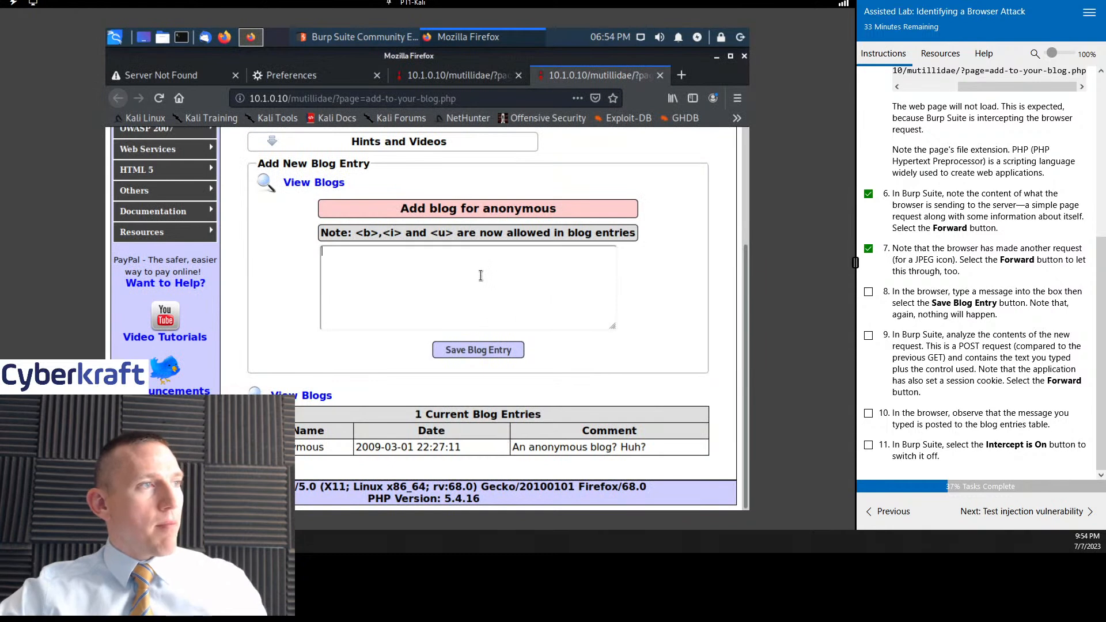
# - Write "This is the best message ever." as a new blog entry and save it
pyautogui.click(480, 275)
pyautogui.write('This is the best message ever.')
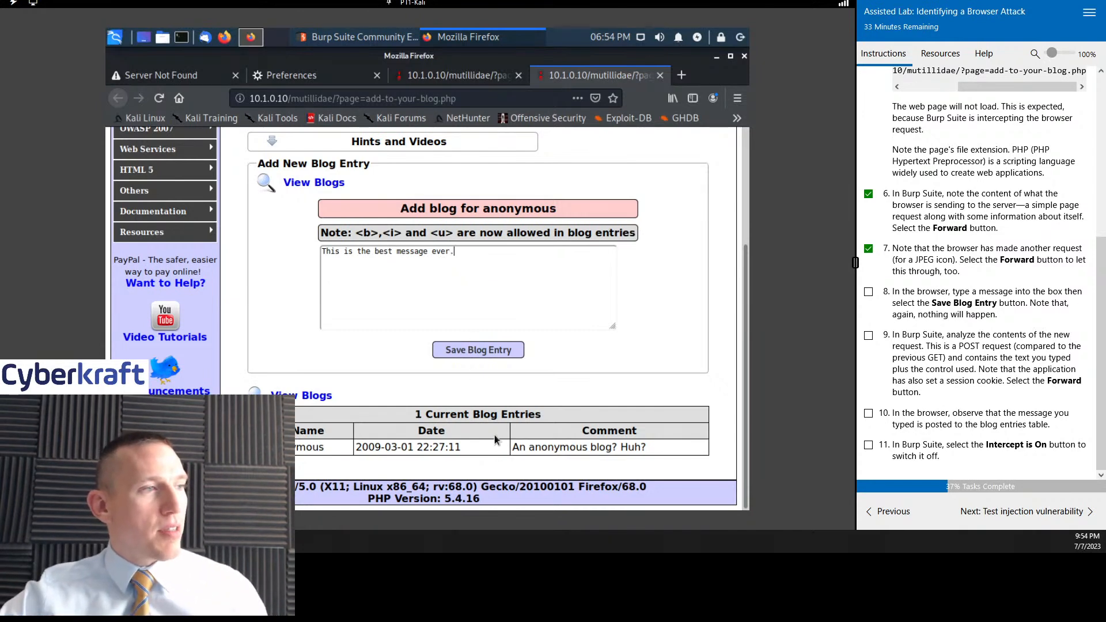
pyautogui.click(478, 349)
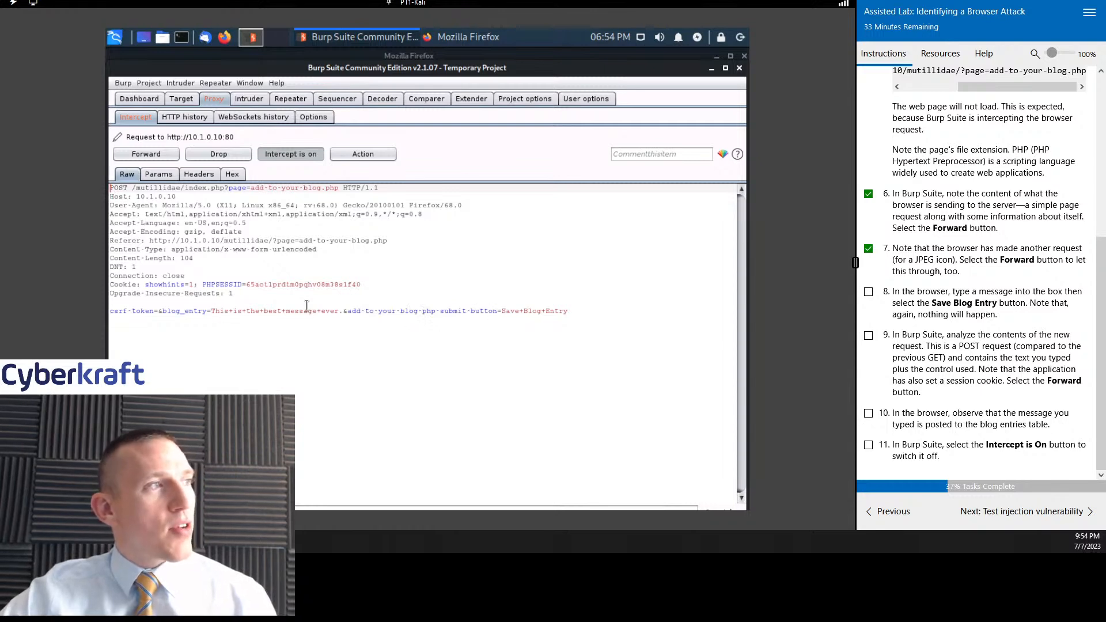
# - Forward the intercepted POST request and check the current blog entries table in Firefox
pyautogui.click(148, 154)
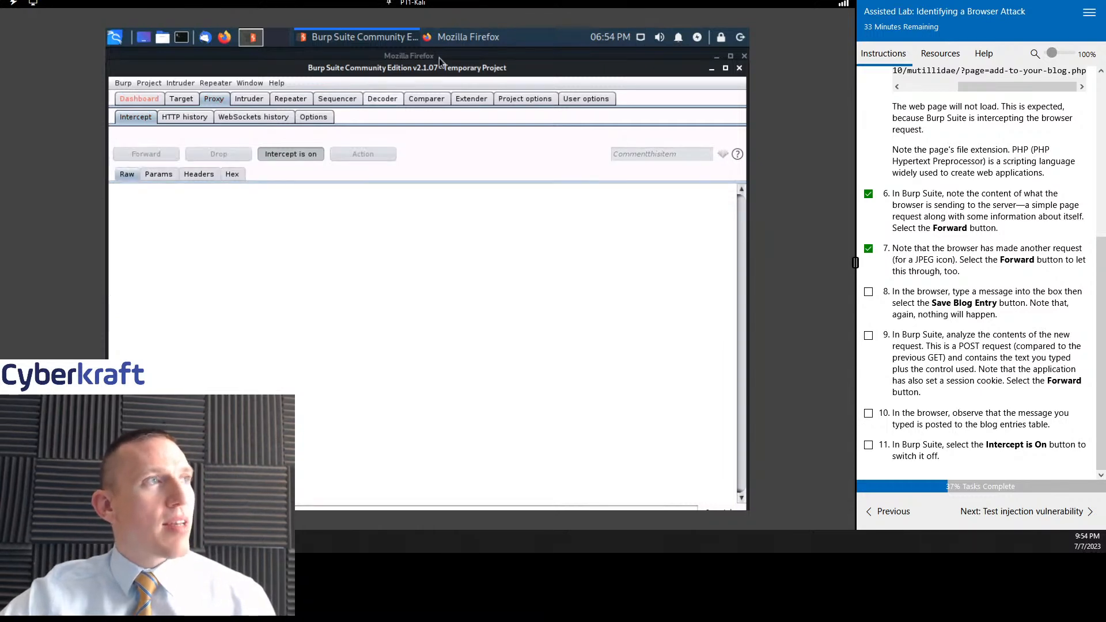
pyautogui.click(484, 39)
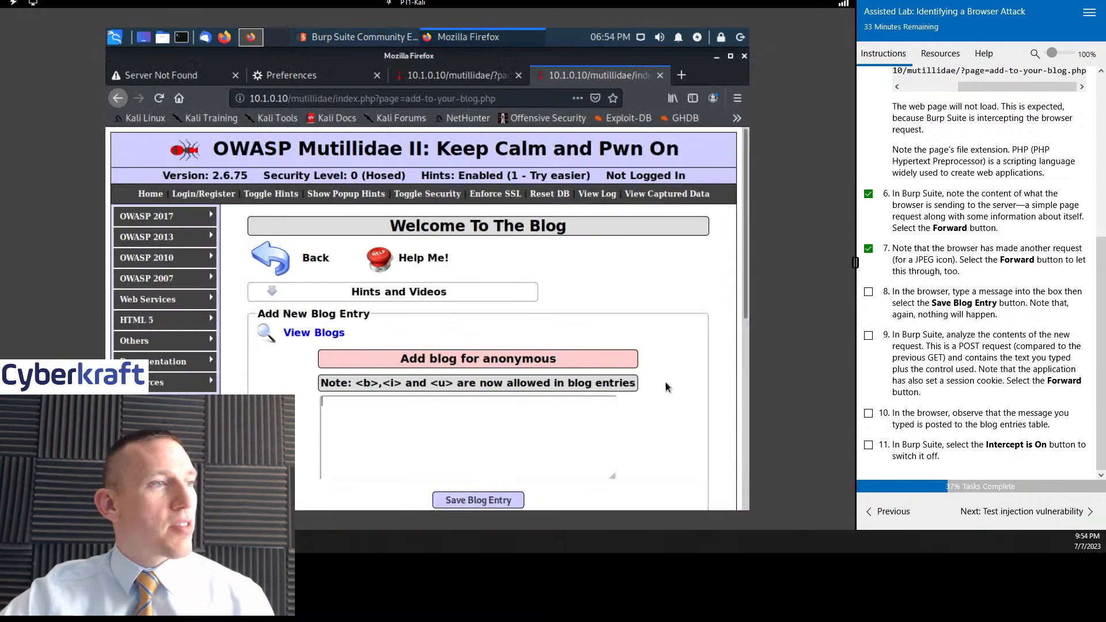
pyautogui.scroll(-5, 662, 386)
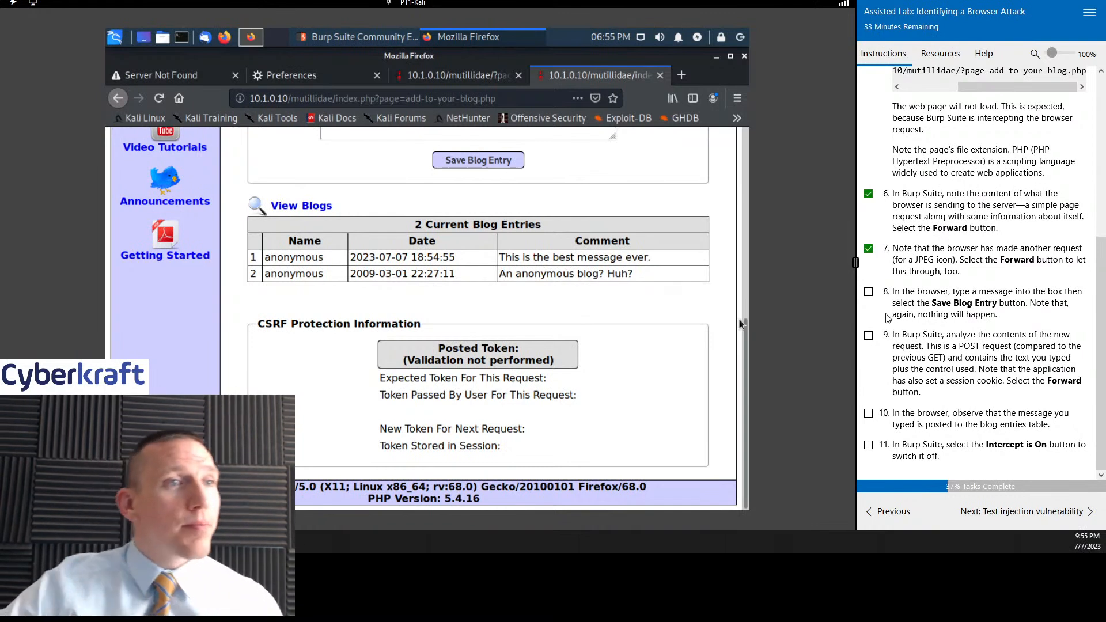
# - Mark lab tasks 8 and 9 as complete
pyautogui.click(868, 292)
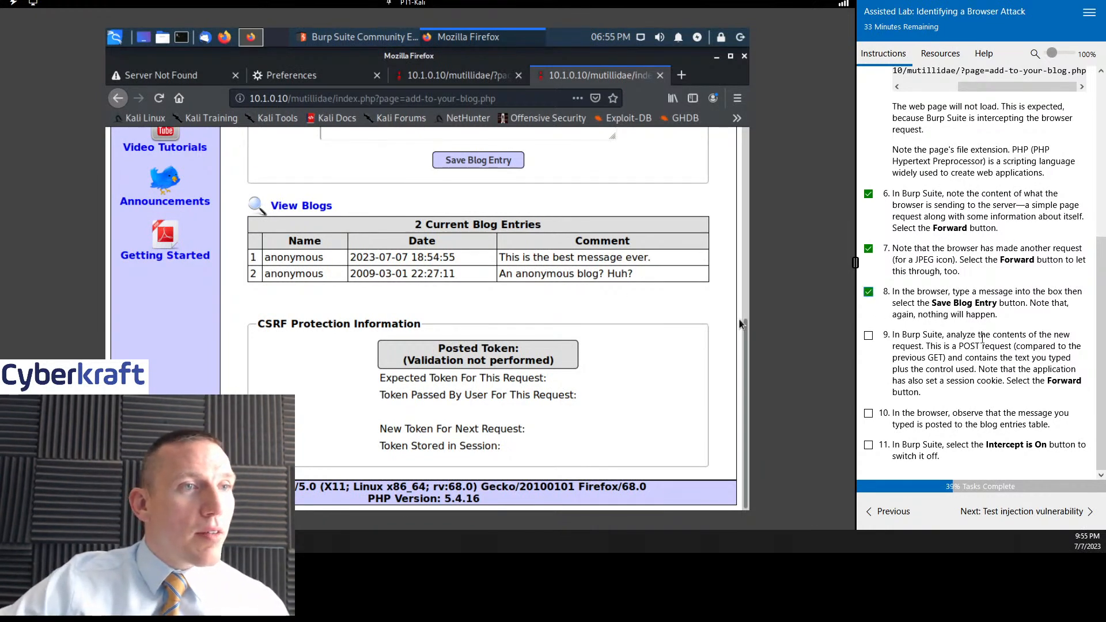
pyautogui.click(869, 335)
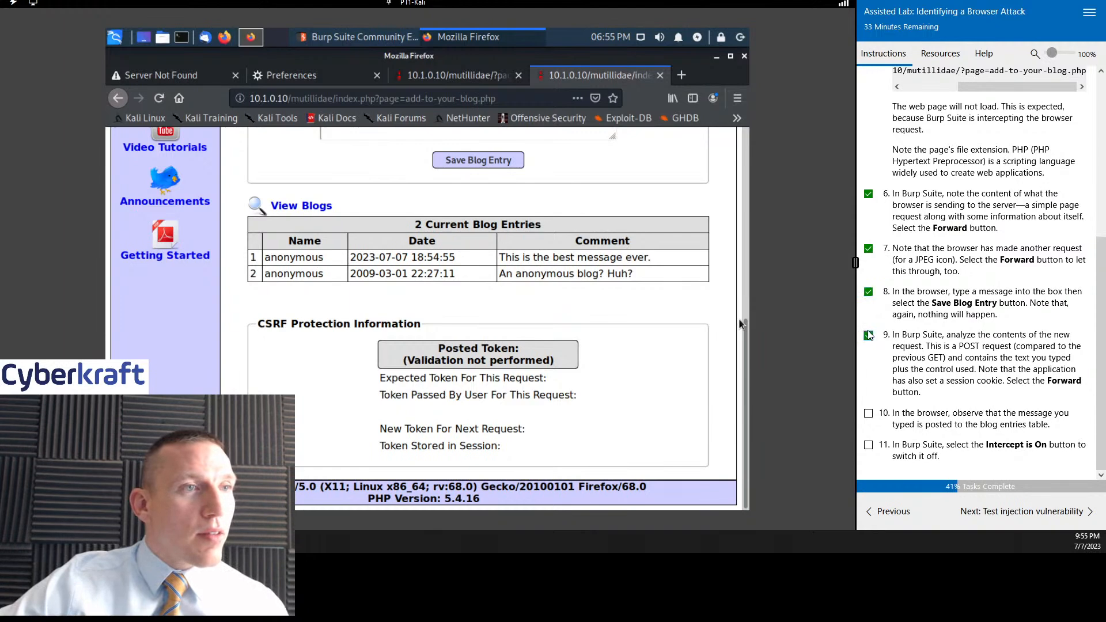
# - Review the blog POST request and the ciscobinary.openh264.org request in Burp Suite's HTTP history, and return to the intercept view
pyautogui.click(389, 37)
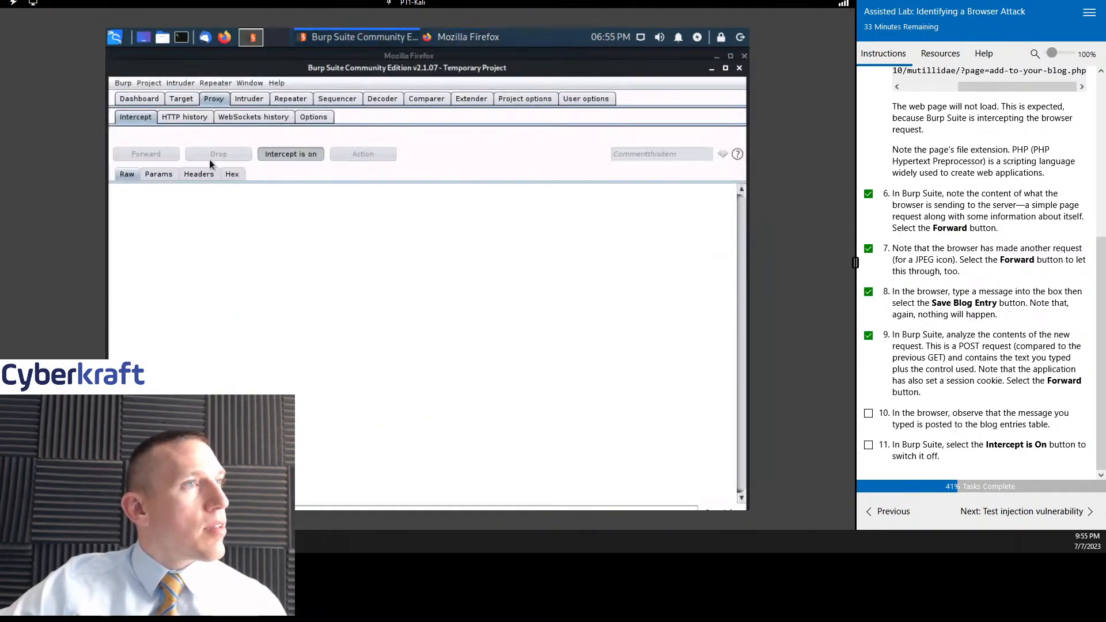
pyautogui.click(193, 119)
pyautogui.click(233, 250)
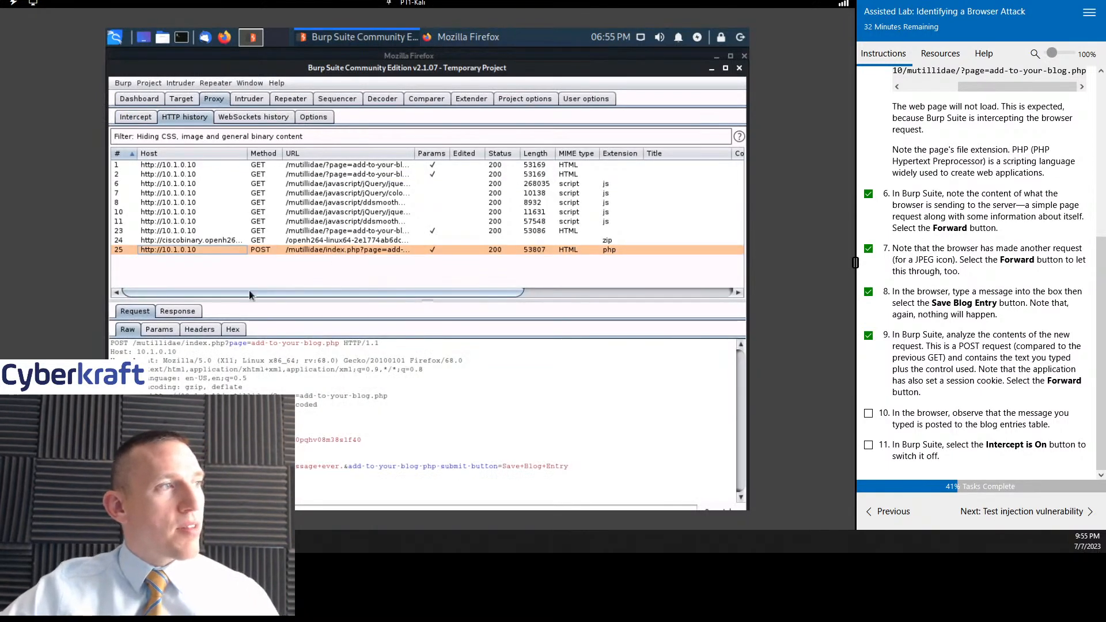
pyautogui.click(223, 239)
pyautogui.click(220, 248)
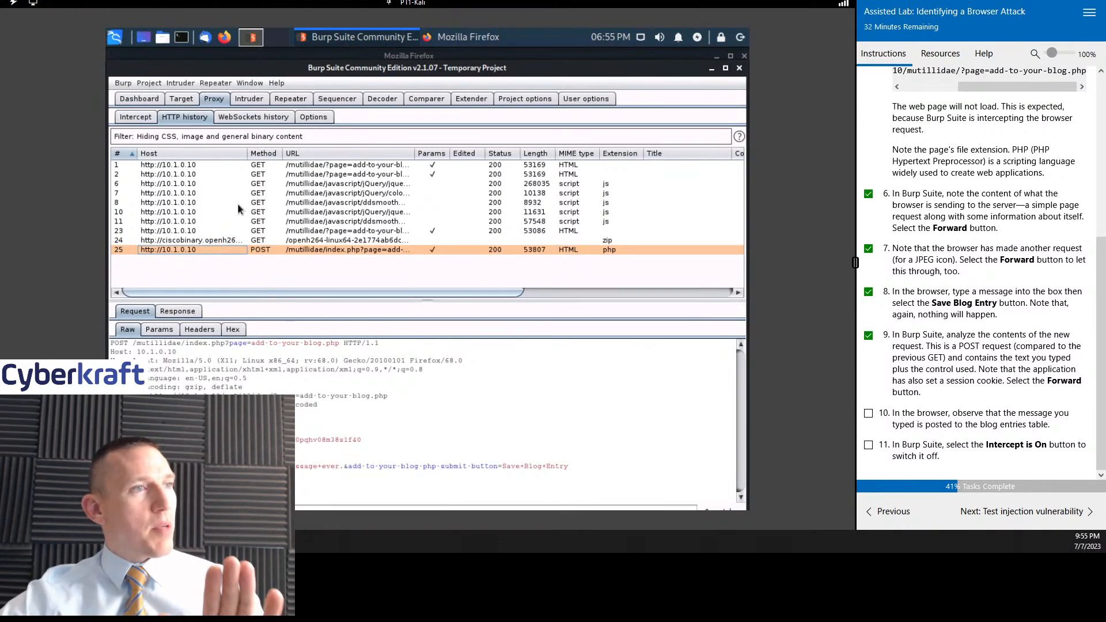
pyautogui.click(229, 243)
pyautogui.click(218, 246)
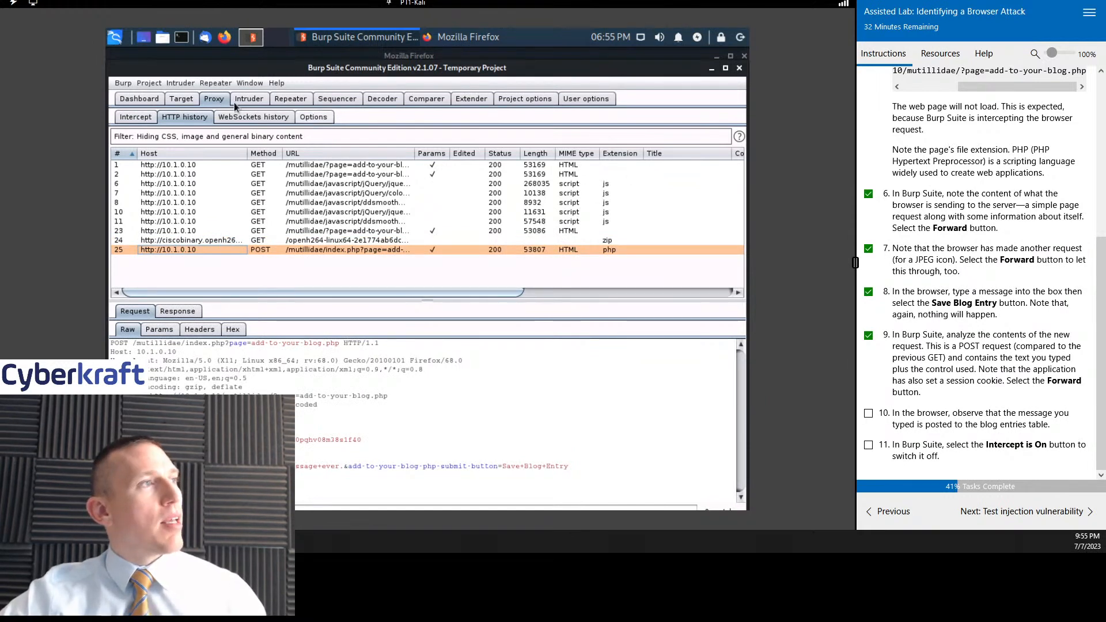
pyautogui.click(131, 118)
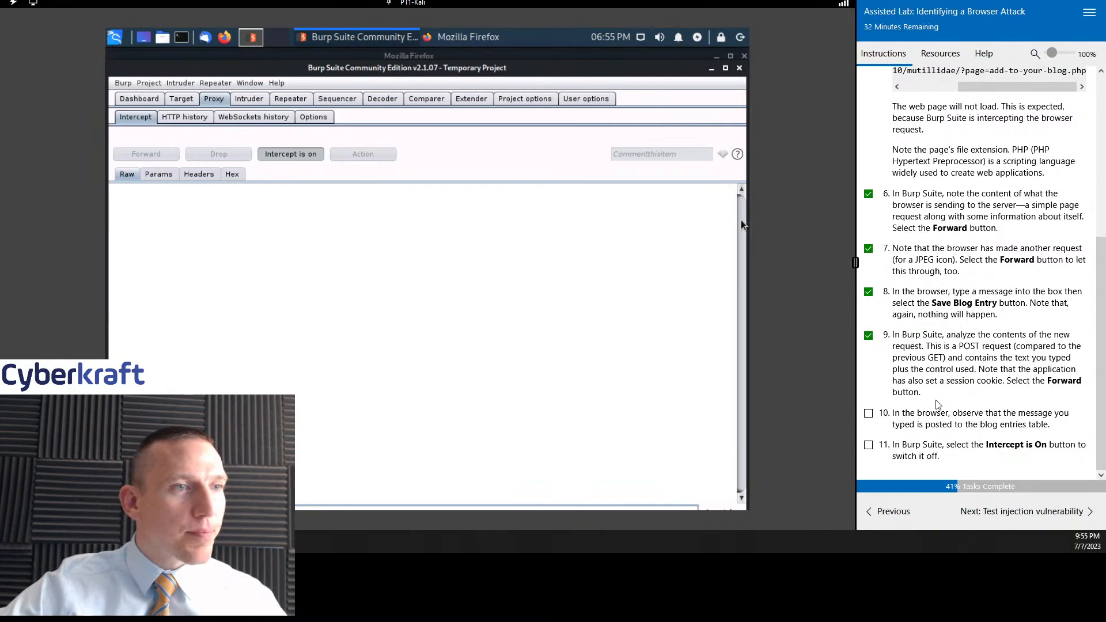
# - Turn off request interception in Burp Suite and mark lab tasks 10 and 11 as complete
pyautogui.click(868, 414)
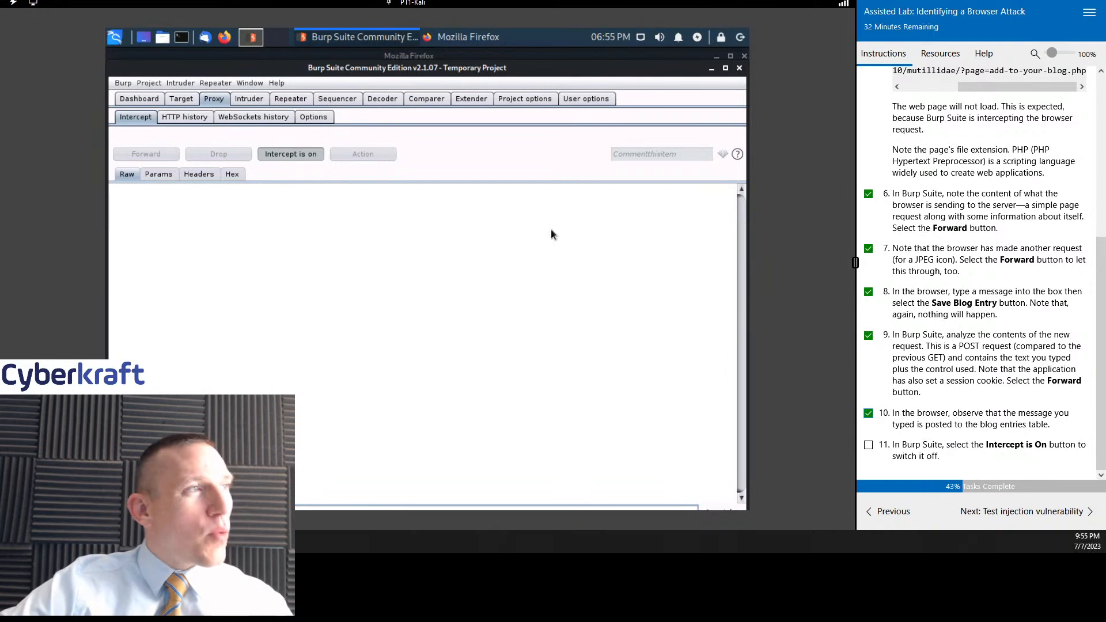
pyautogui.click(290, 154)
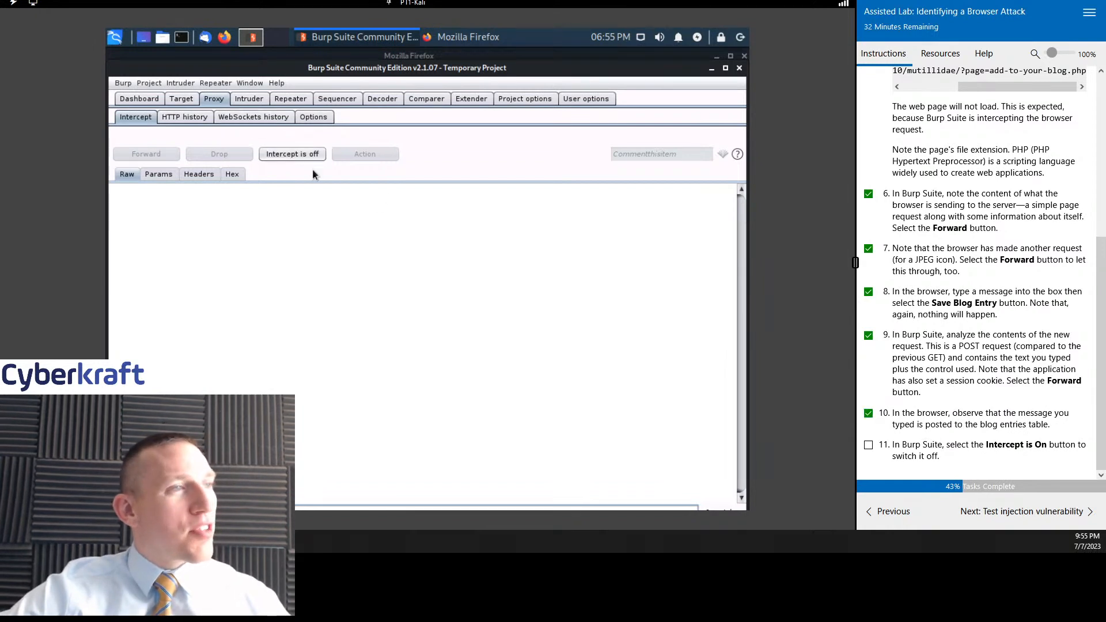
pyautogui.click(868, 445)
# - Advance the lab to the "Test injection vulnerability" section and mark its task 1 as complete
pyautogui.click(1051, 511)
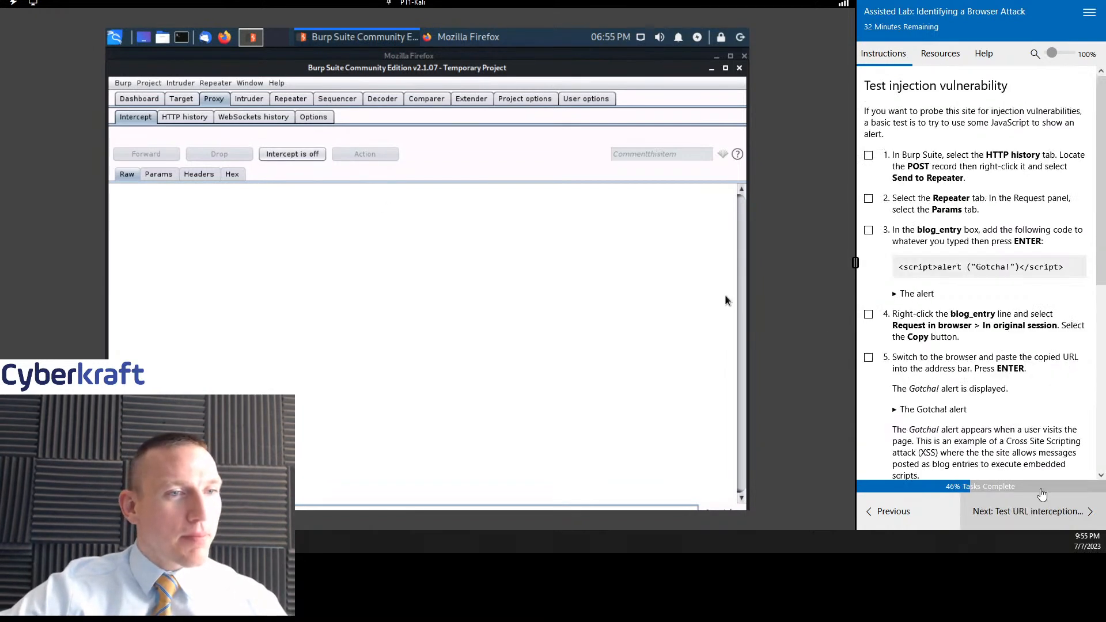
pyautogui.moveTo(1099, 107); pyautogui.dragTo(1100, 118)
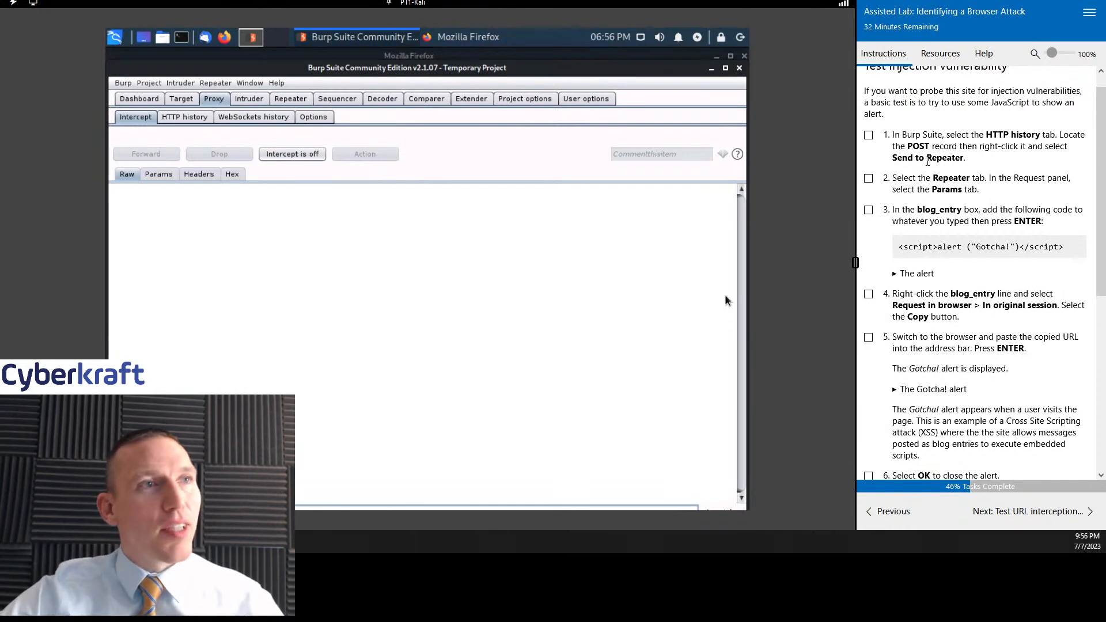
pyautogui.click(868, 136)
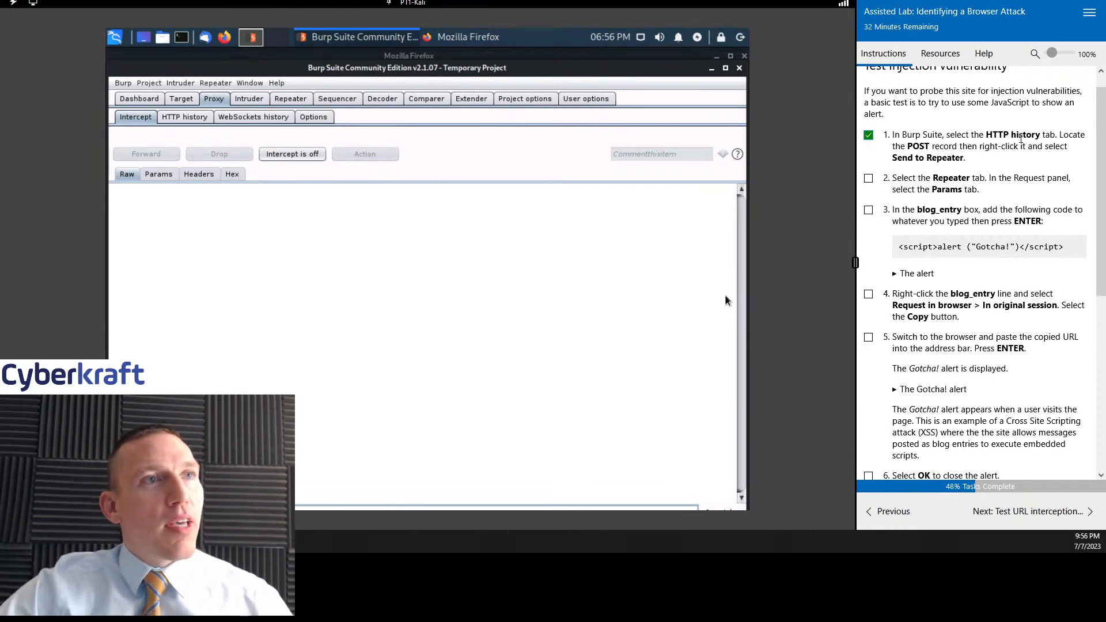
# - Select the POST record for the blog page in the HTTP history
pyautogui.click(191, 116)
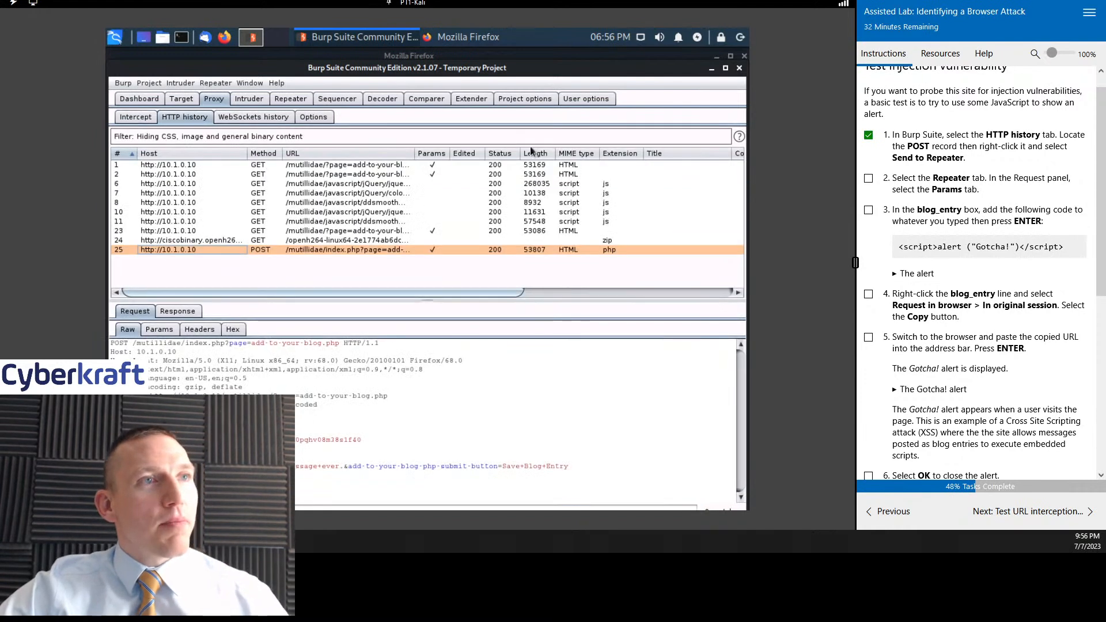
pyautogui.click(267, 248)
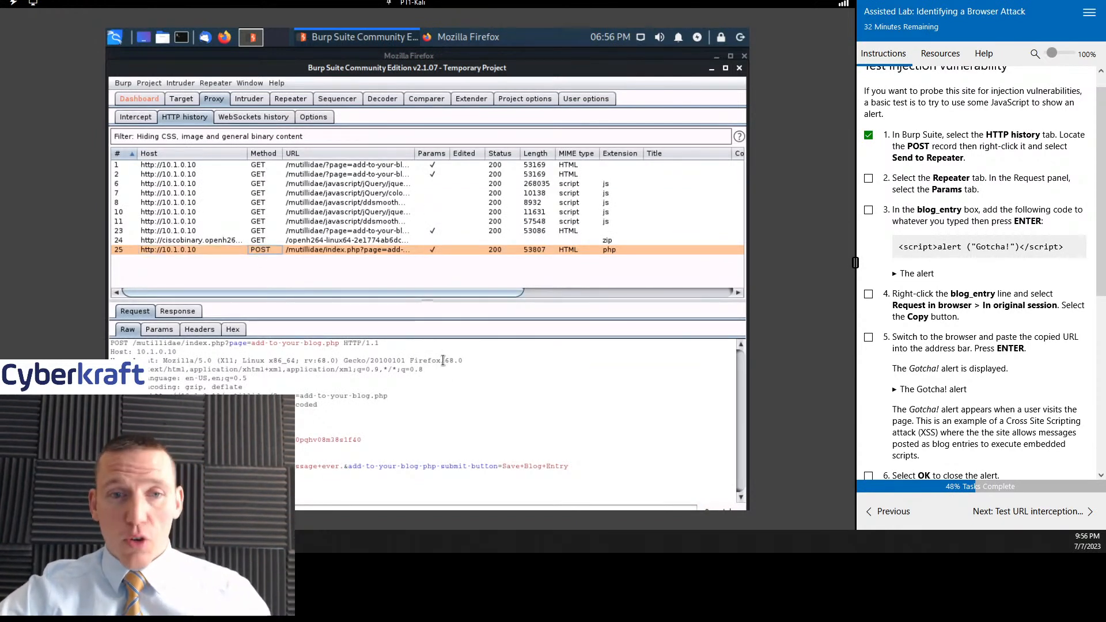
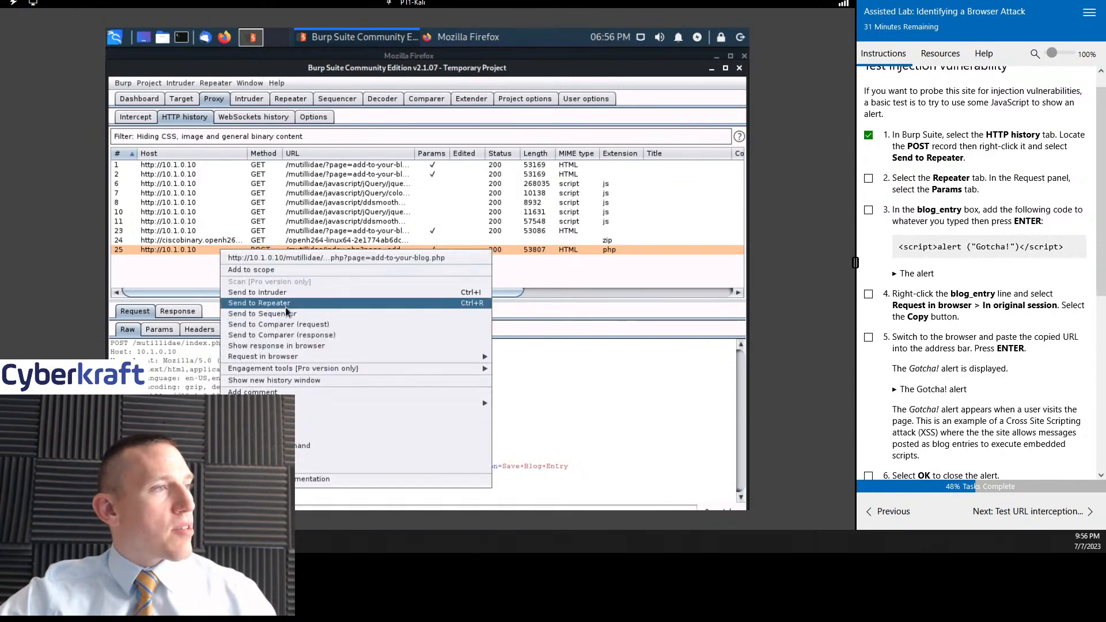
# - Send the blog page's POST request from the HTTP history to Repeater
pyautogui.click(283, 304)
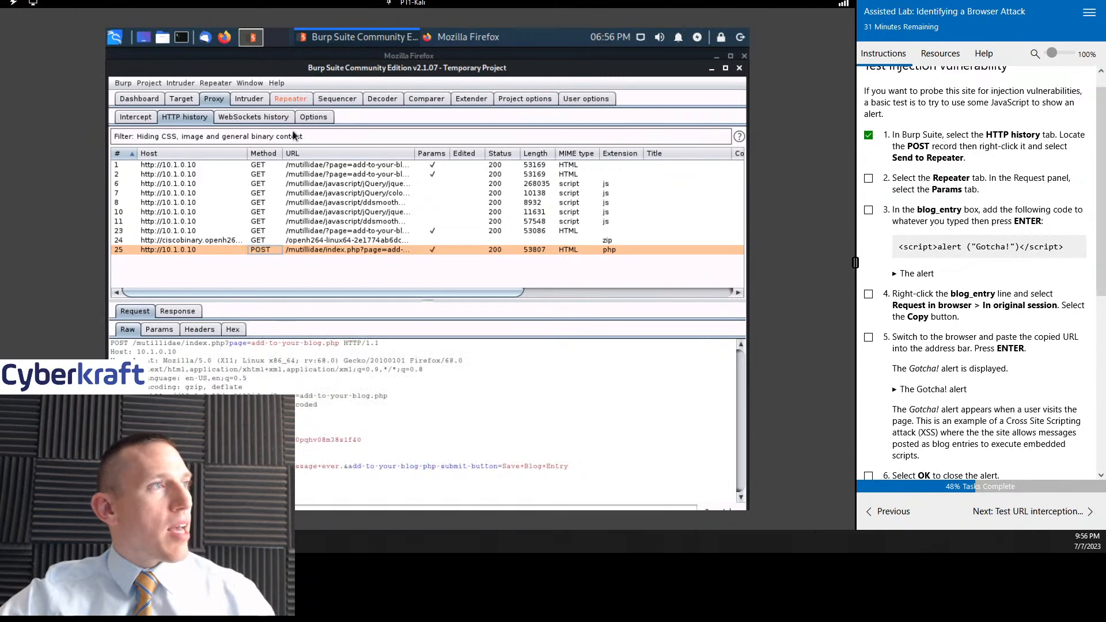
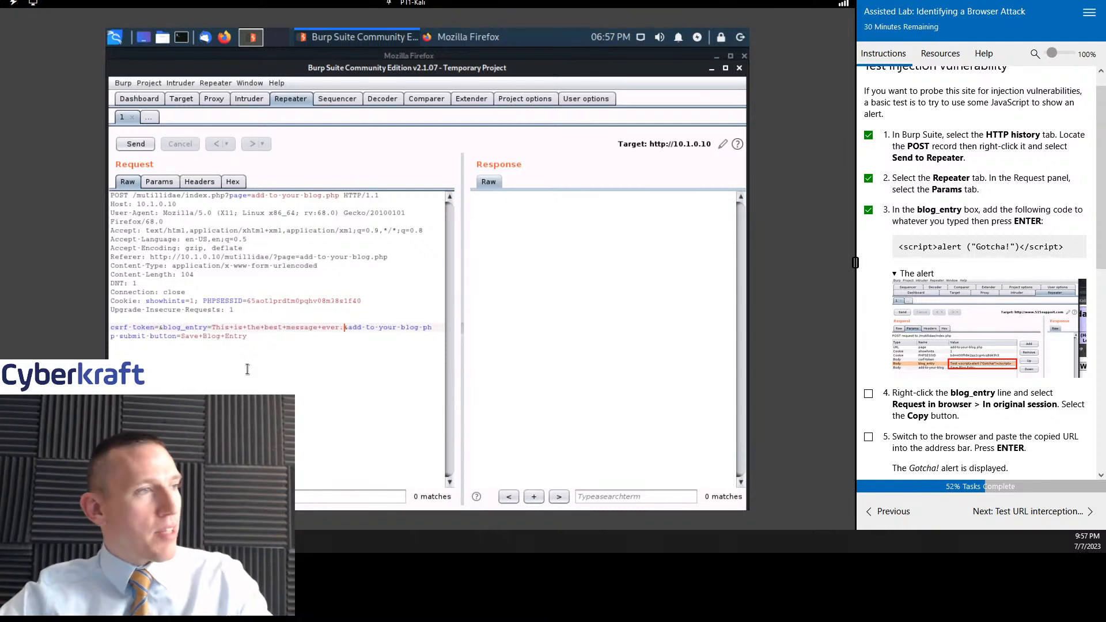
# - Switch the POST request in Repeater from raw text to its Params view, listing the blog page's request parameters
pyautogui.click(151, 182)
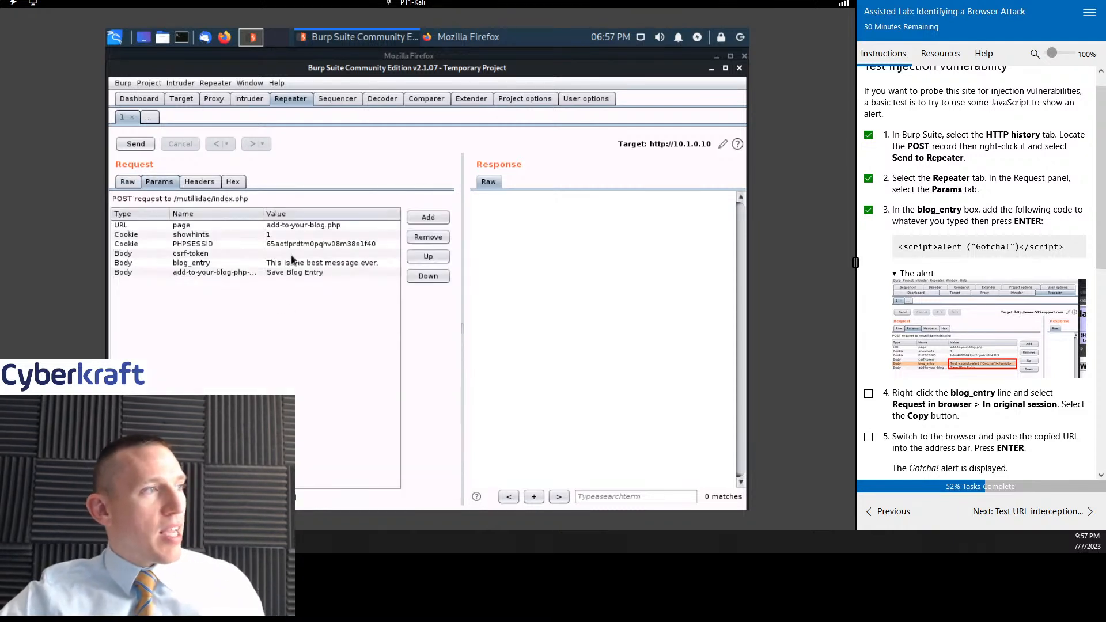
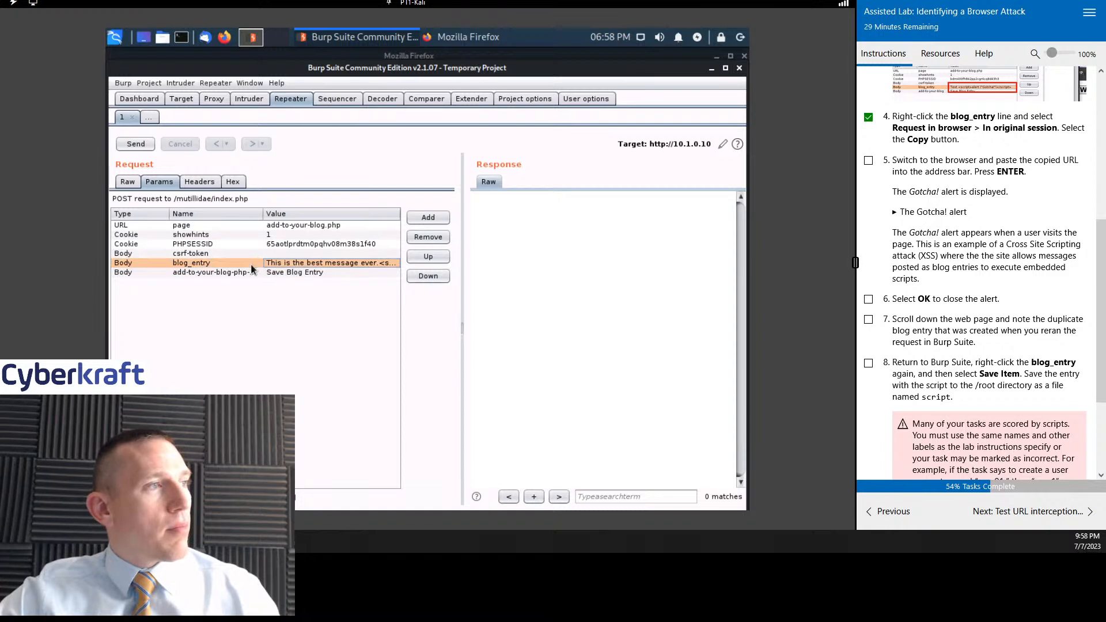
# - Copy the URL for repeating the blog_entry request in the browser's original session, and mark lab instruction 5 as done
pyautogui.rightClick(250, 268)
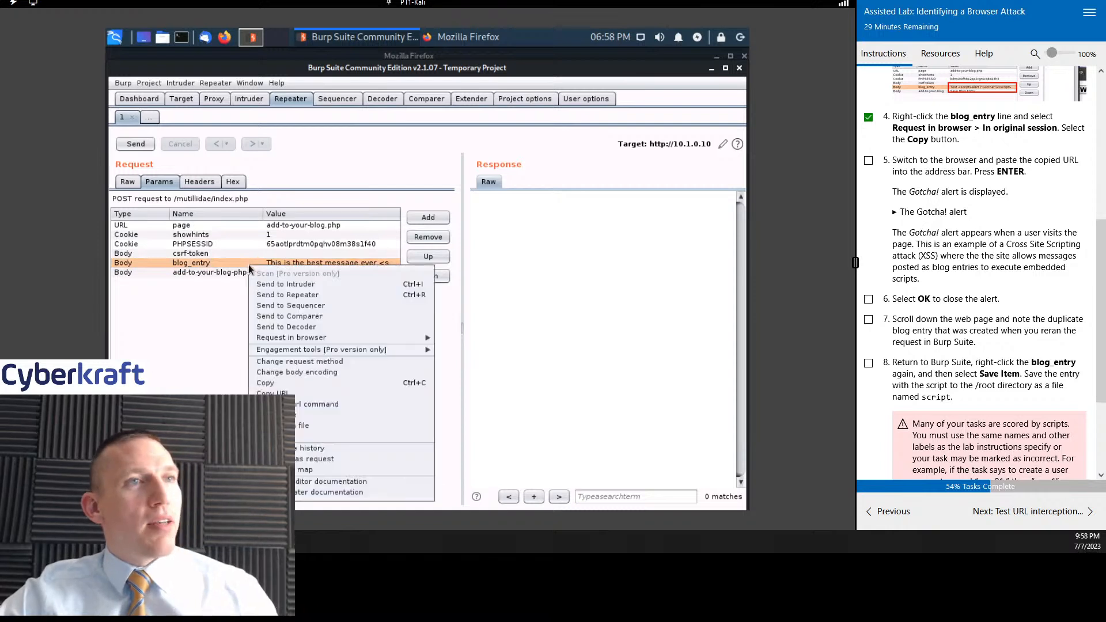
pyautogui.moveTo(311, 337)
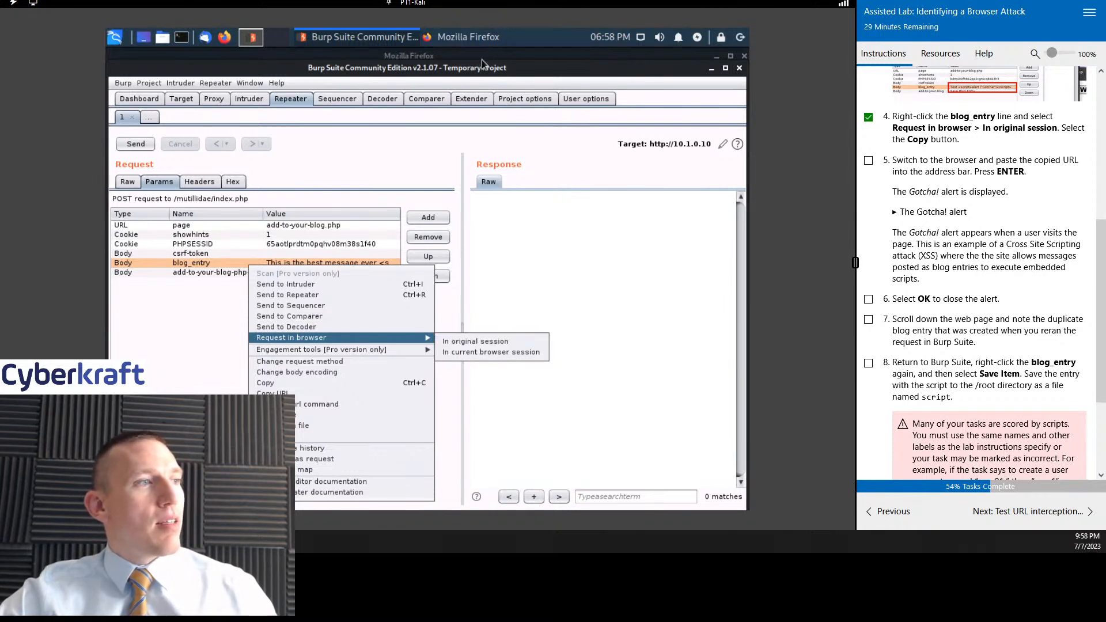
pyautogui.click(475, 340)
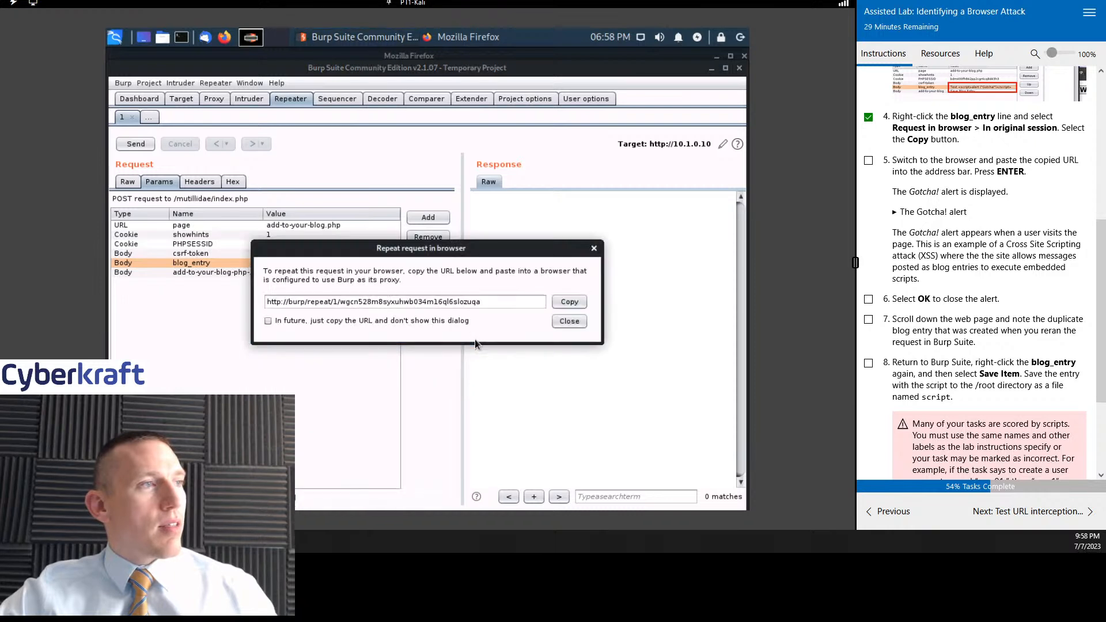
pyautogui.click(567, 299)
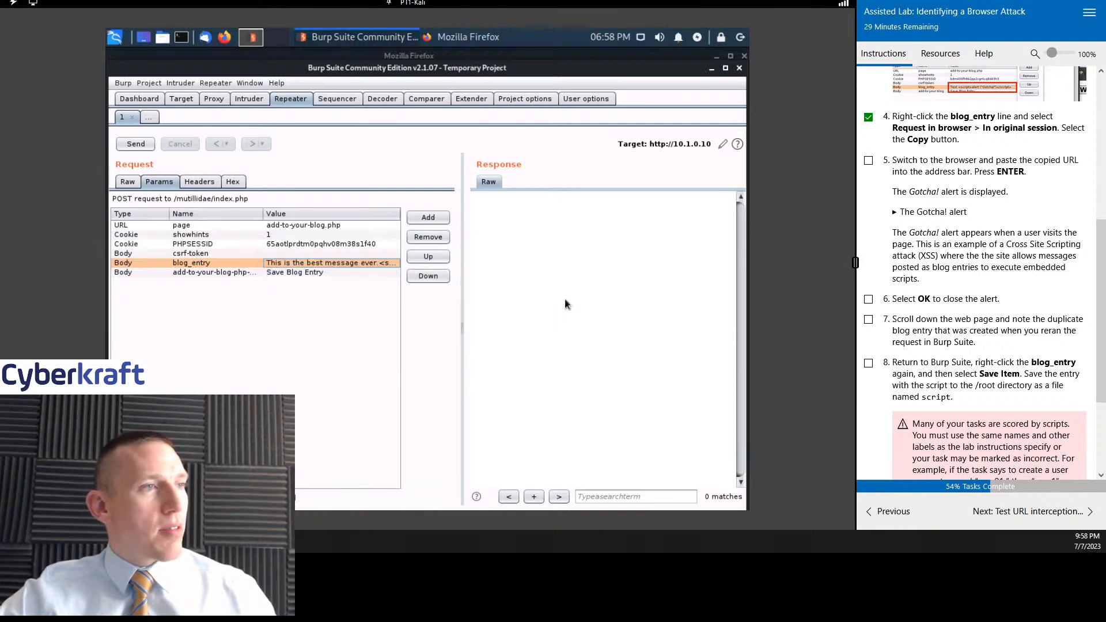
pyautogui.click(868, 160)
pyautogui.scroll(-1, 977, 221)
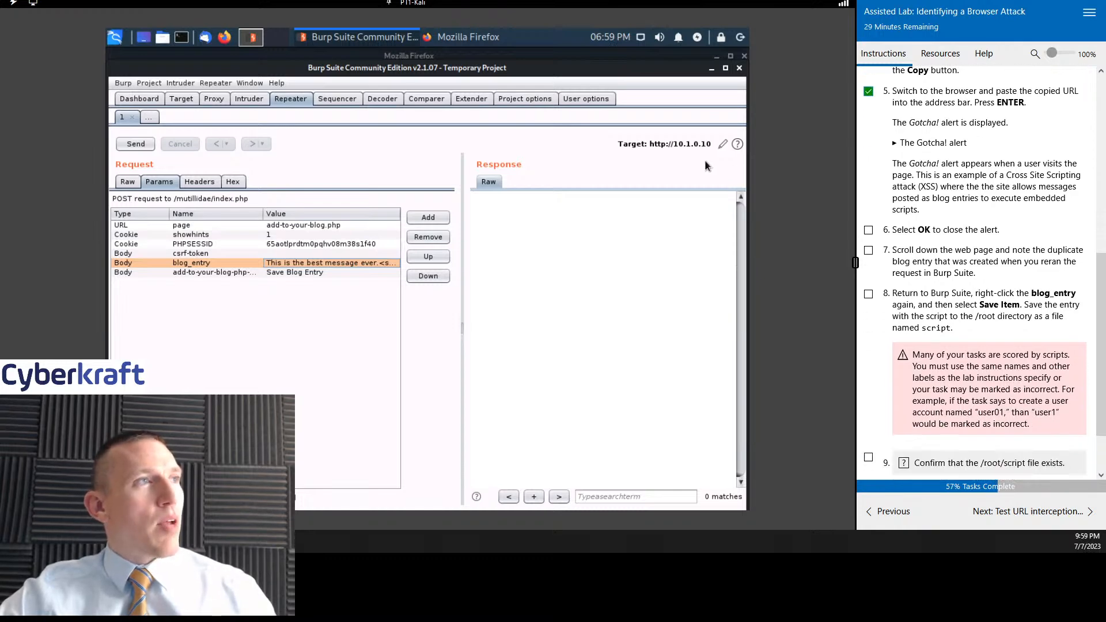
# - Switch to Firefox and enter the copied Burp repeat URL as the address in a new tab
pyautogui.click(507, 44)
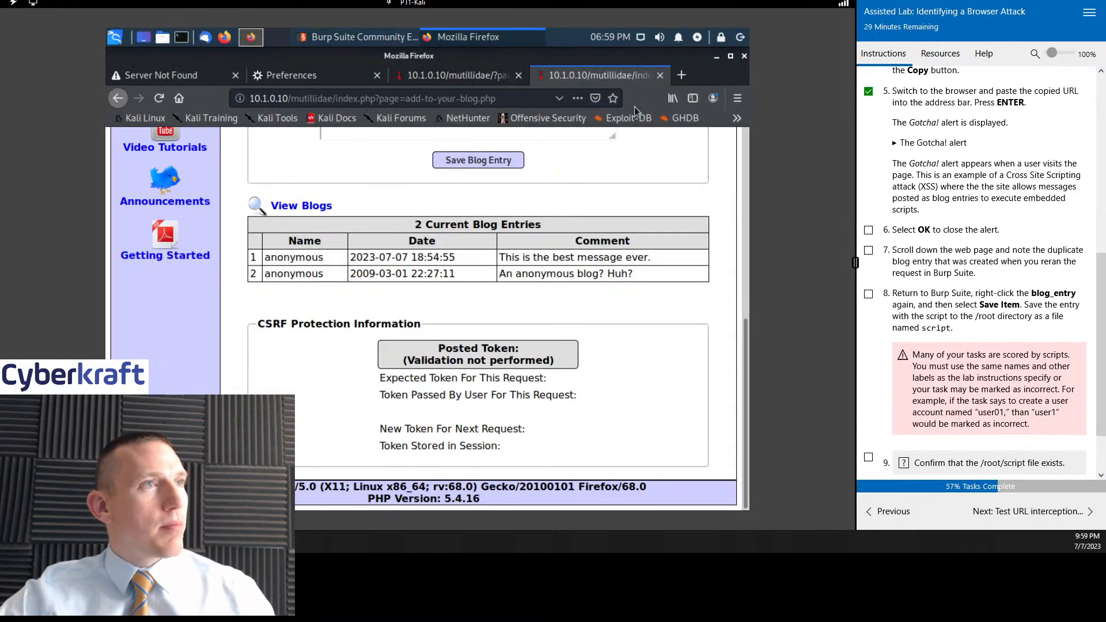
pyautogui.click(681, 80)
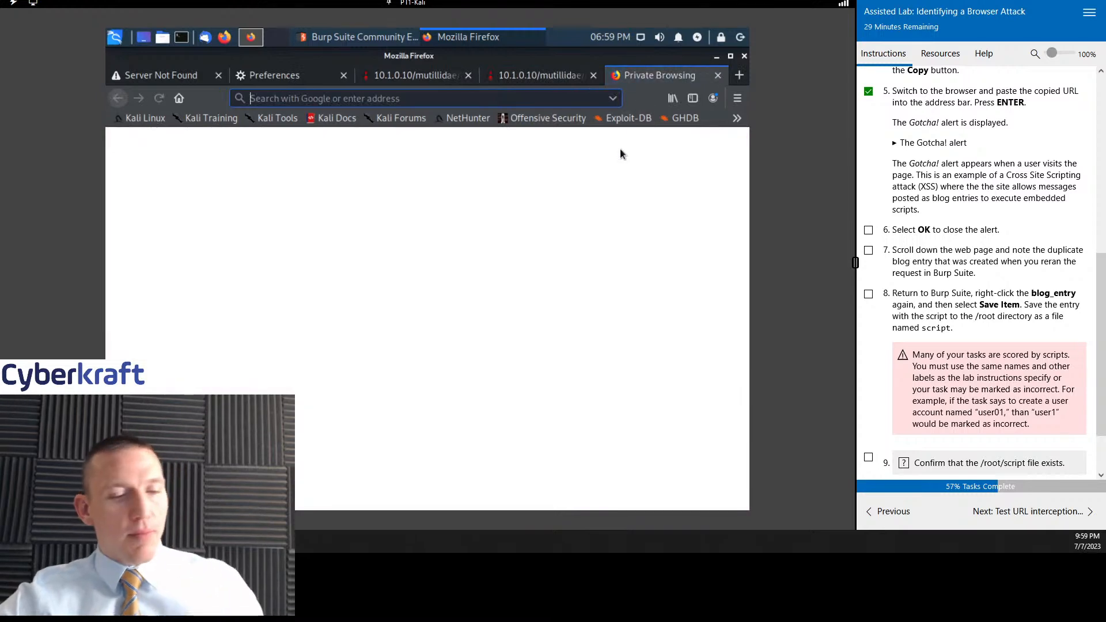
pyautogui.hotkey('ctrl', 'v')
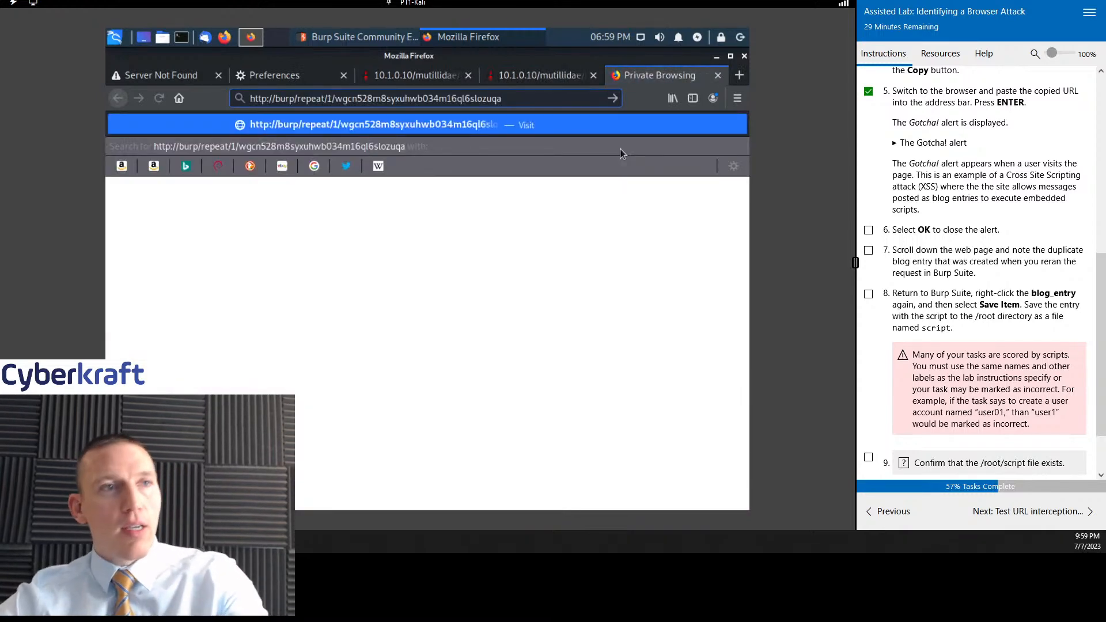
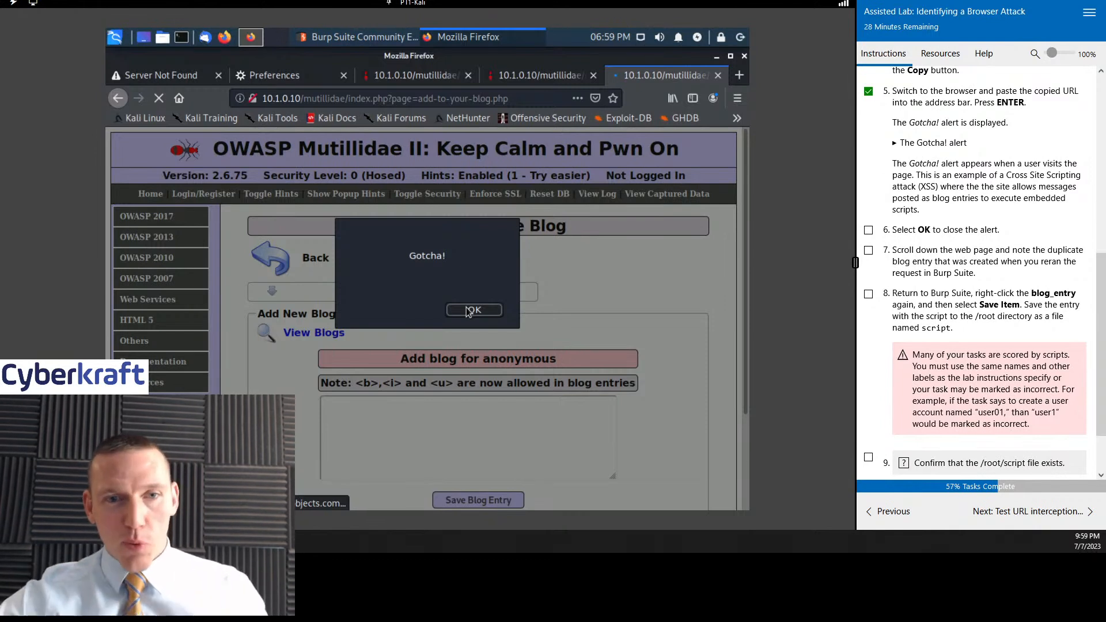
# - Close the Gotcha! alert on the blog page and mark lab instruction 6 as done
pyautogui.click(469, 310)
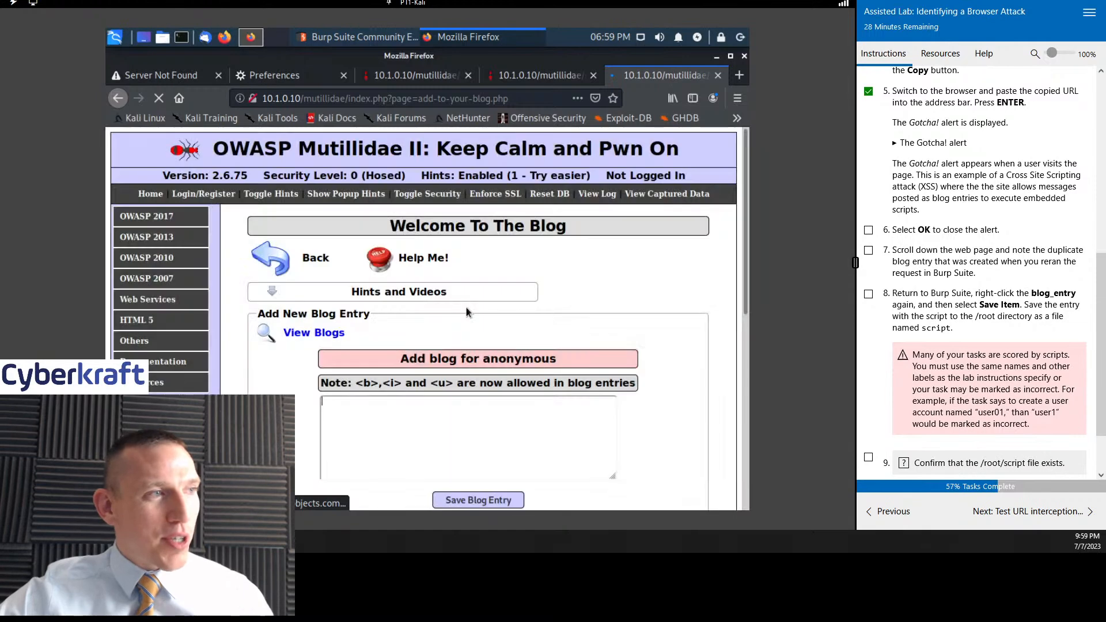
pyautogui.scroll(-2, 971, 178)
pyautogui.click(869, 161)
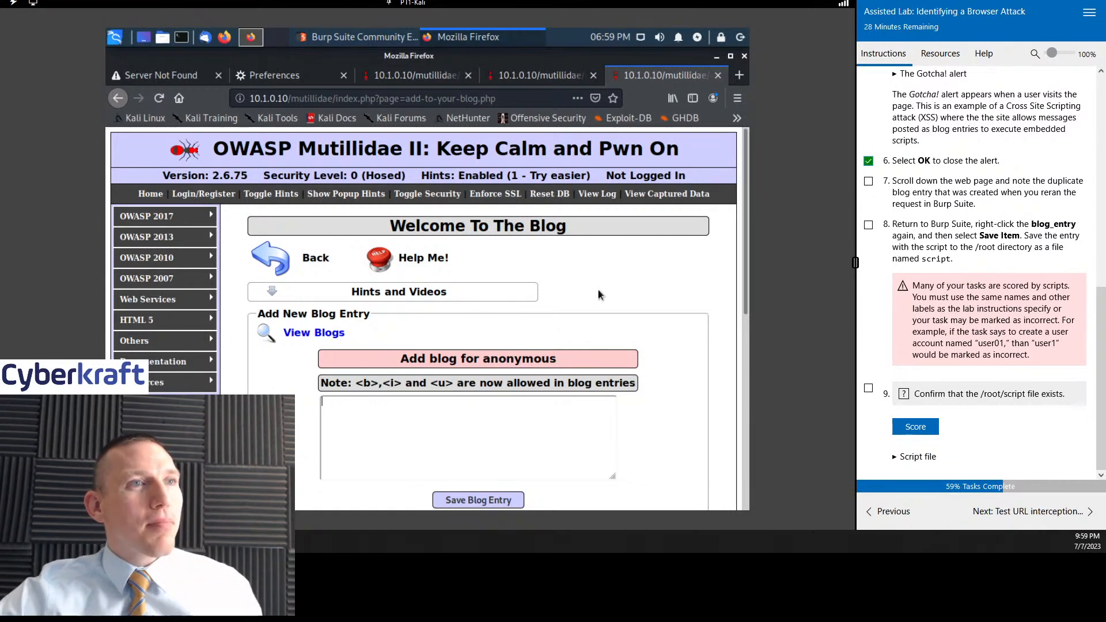
# - Check the current blog entries for the duplicate post, and switch to Burp Suite to view the blog_entry request in Repeater
pyautogui.scroll(-6, 597, 289)
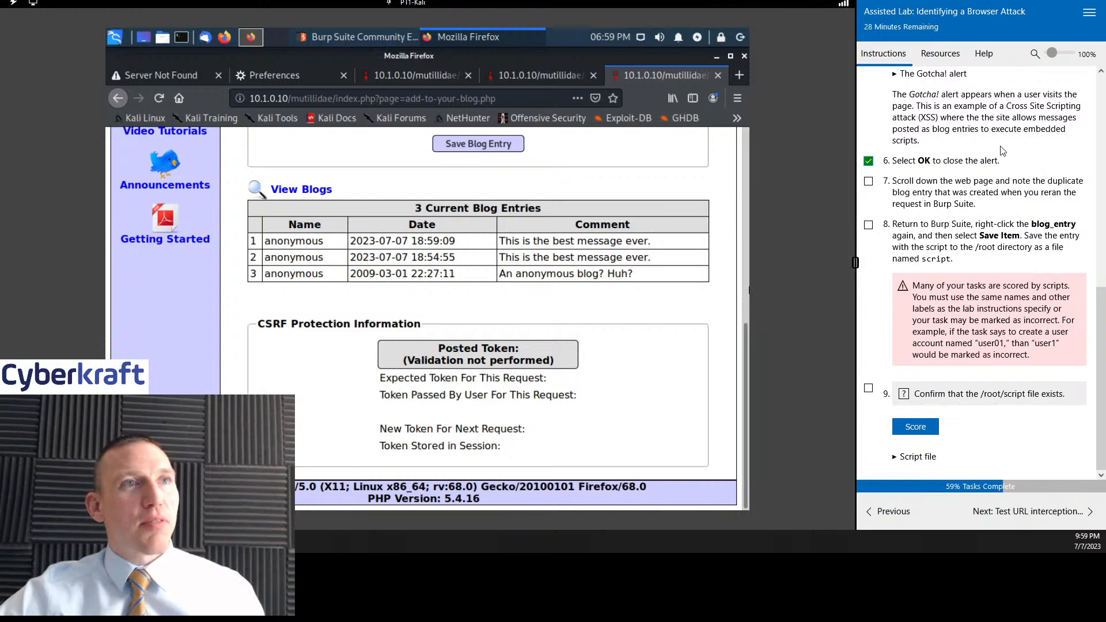
pyautogui.scroll(2, 996, 116)
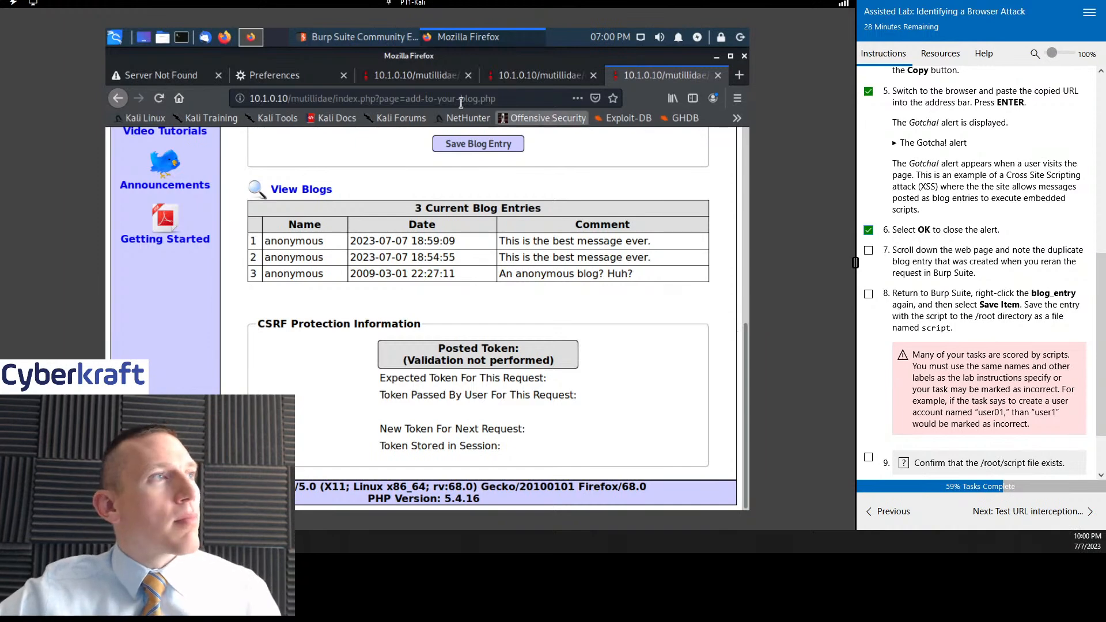
pyautogui.click(370, 38)
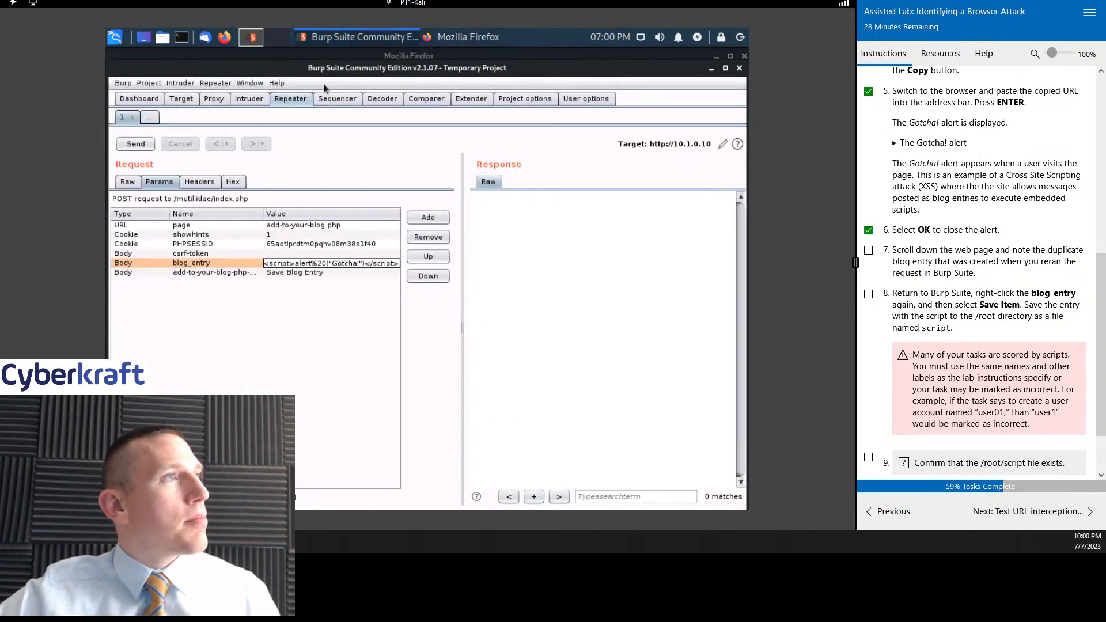
# - Switch back to Firefox and reload the earlier Mutillidae blog page in the neighbouring tab
pyautogui.click(461, 45)
pyautogui.click(515, 79)
pyautogui.click(153, 105)
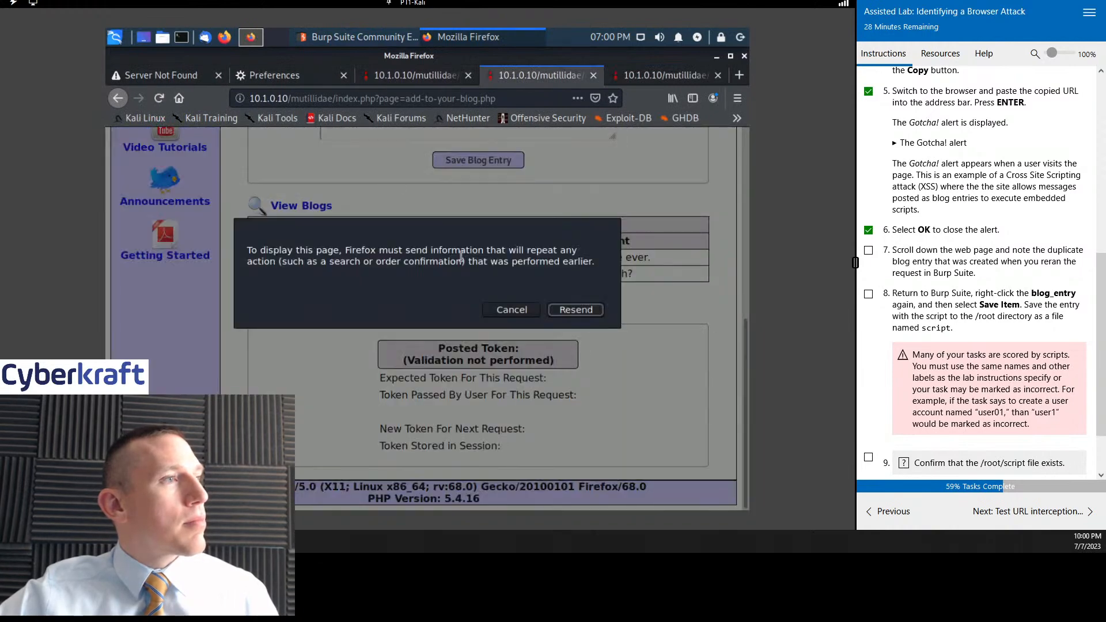
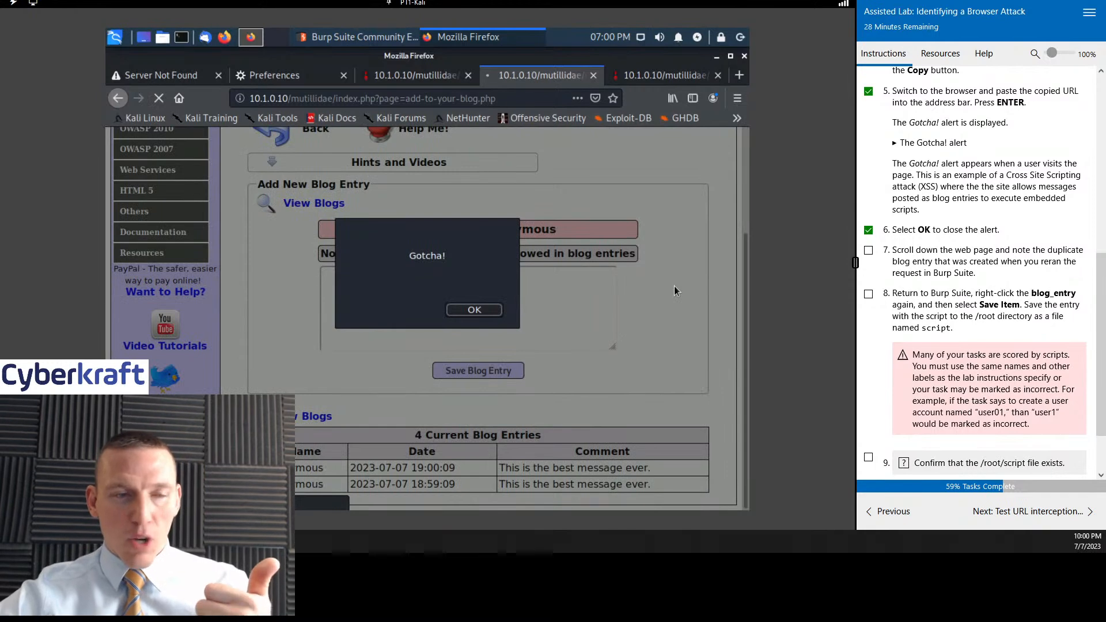
# - Close the Gotcha! alert on the reloaded blog page and compare its current blog entries with those in the last Mutillidae tab
pyautogui.click(473, 310)
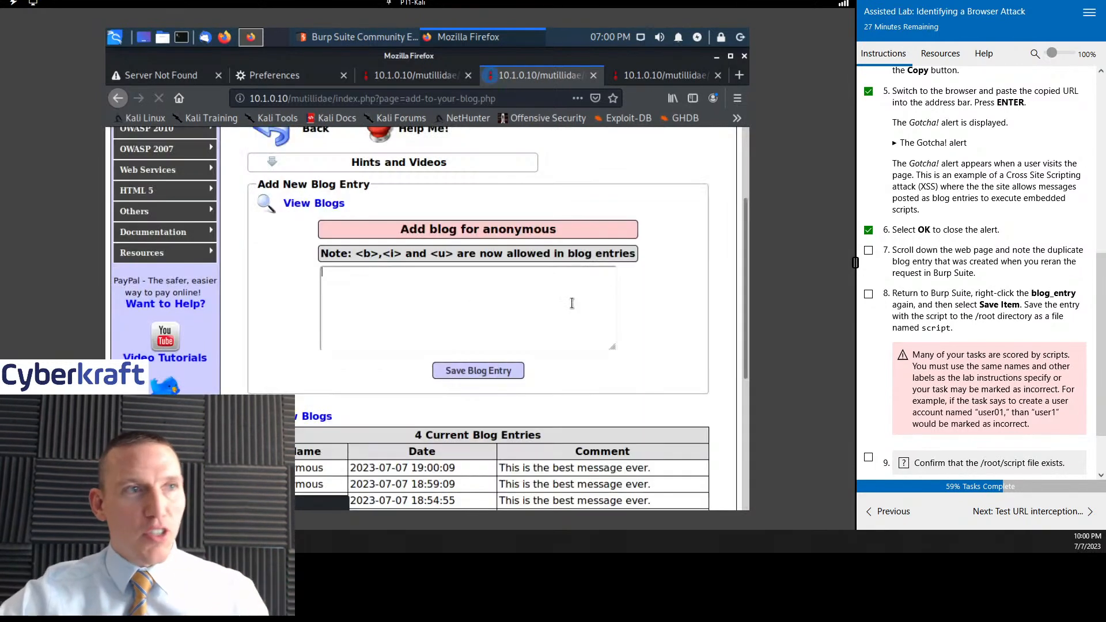
pyautogui.scroll(-2, 1037, 265)
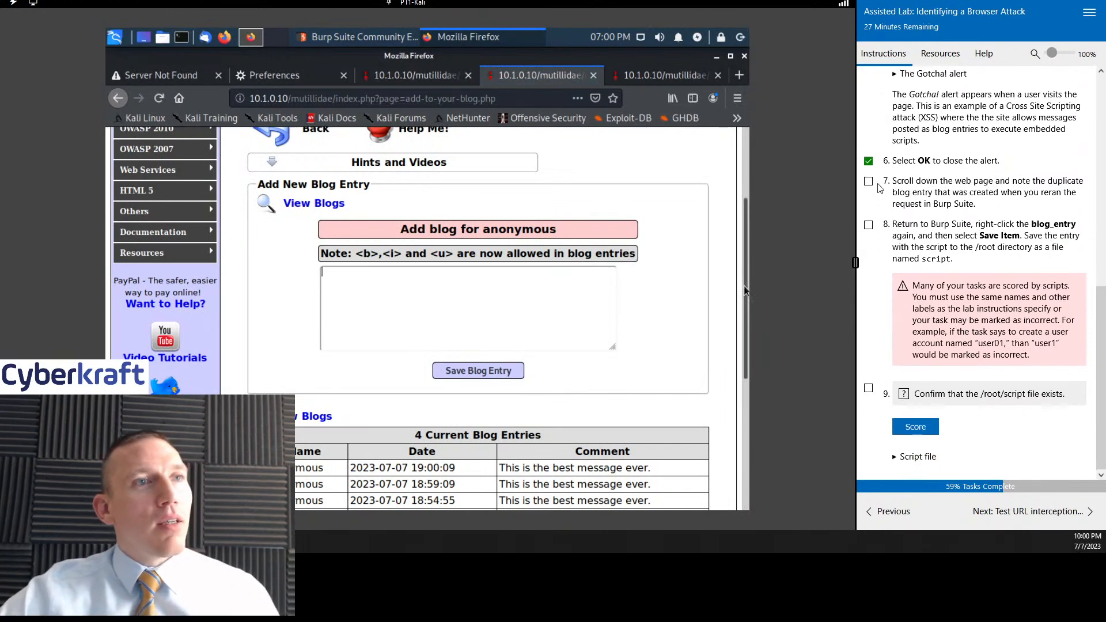
pyautogui.click(651, 84)
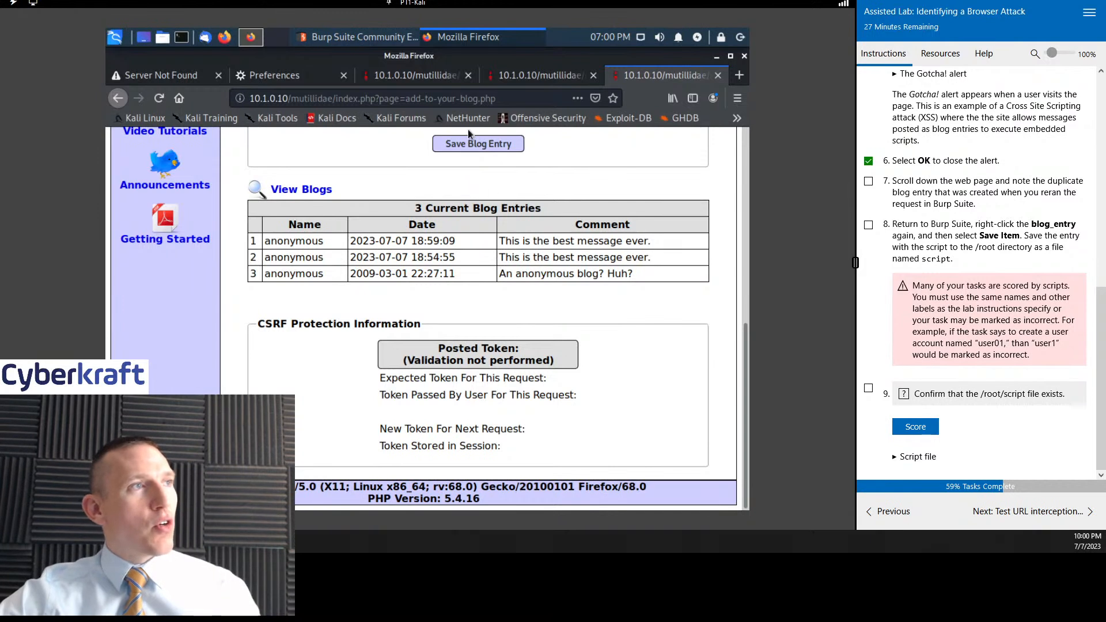
# - Mark lab instructions 7 and 8 as done
pyautogui.click(867, 181)
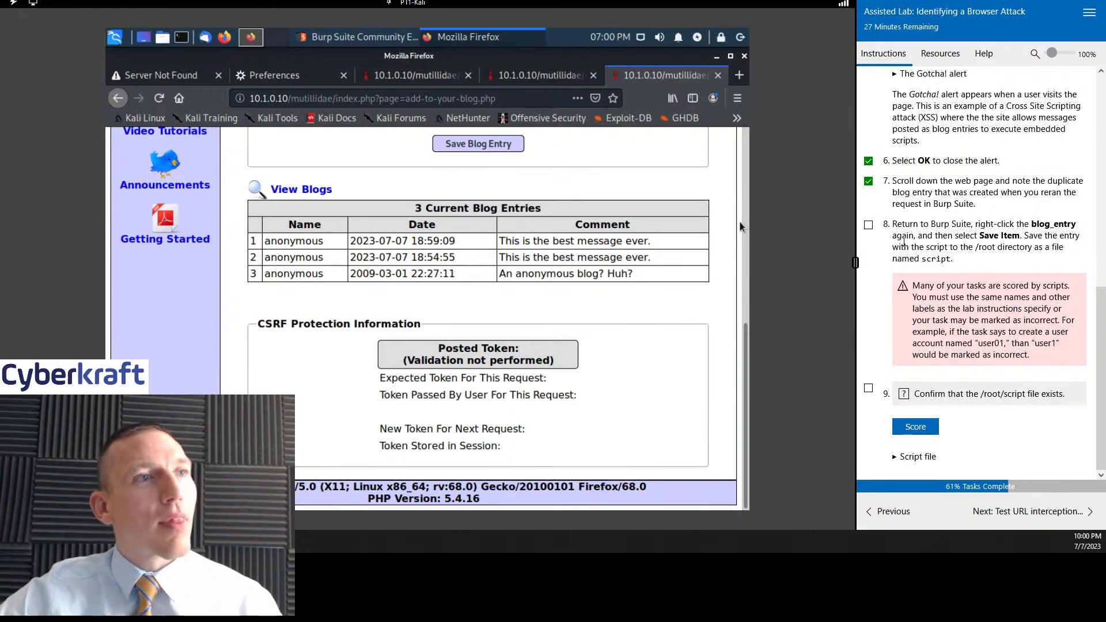
pyautogui.click(868, 224)
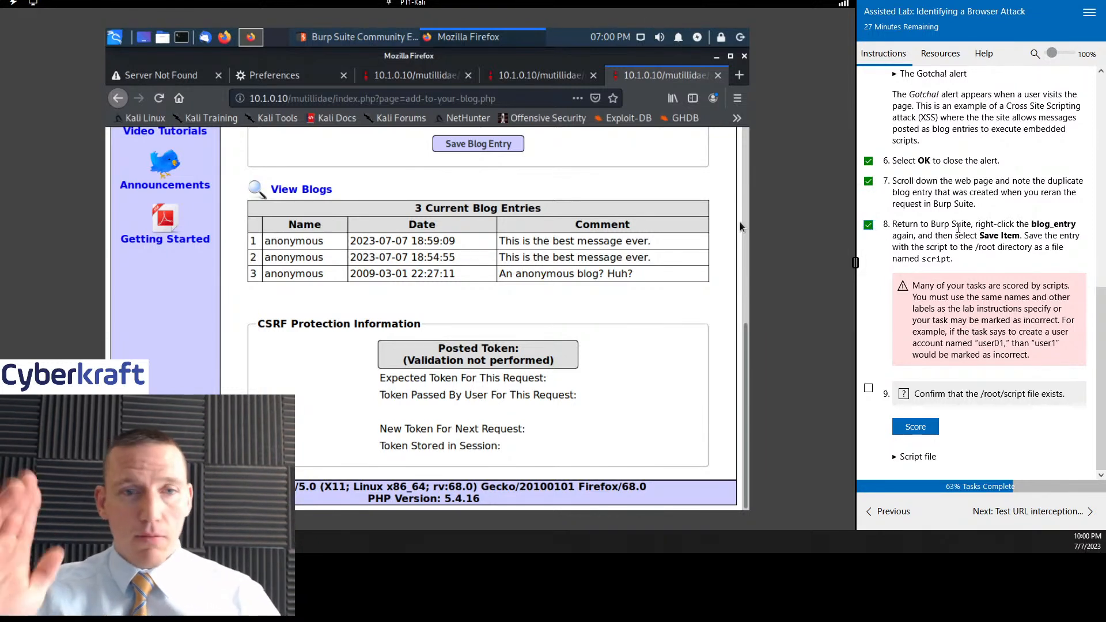
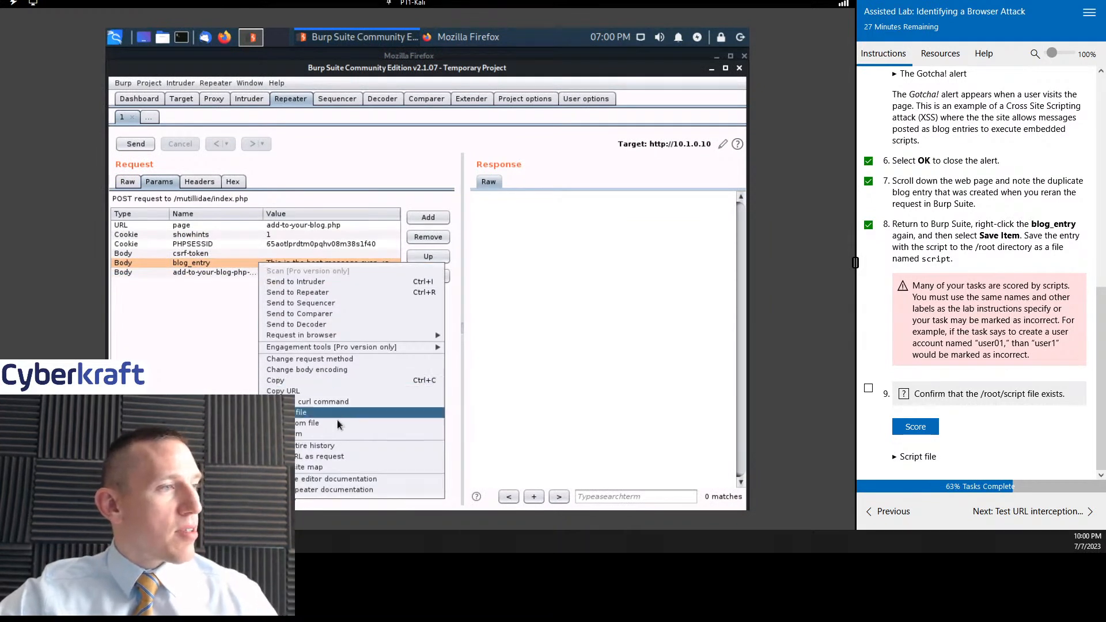
# - Save the blog_entry request item to the /root directory as a file named script and dismiss the save confirmation
pyautogui.click(334, 430)
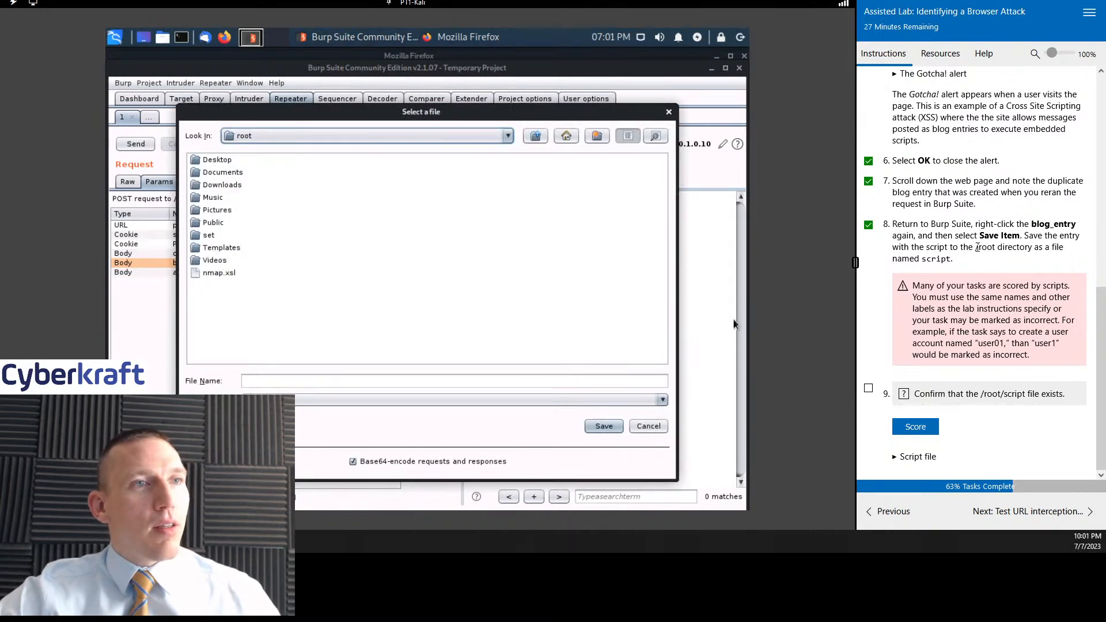
pyautogui.click(325, 383)
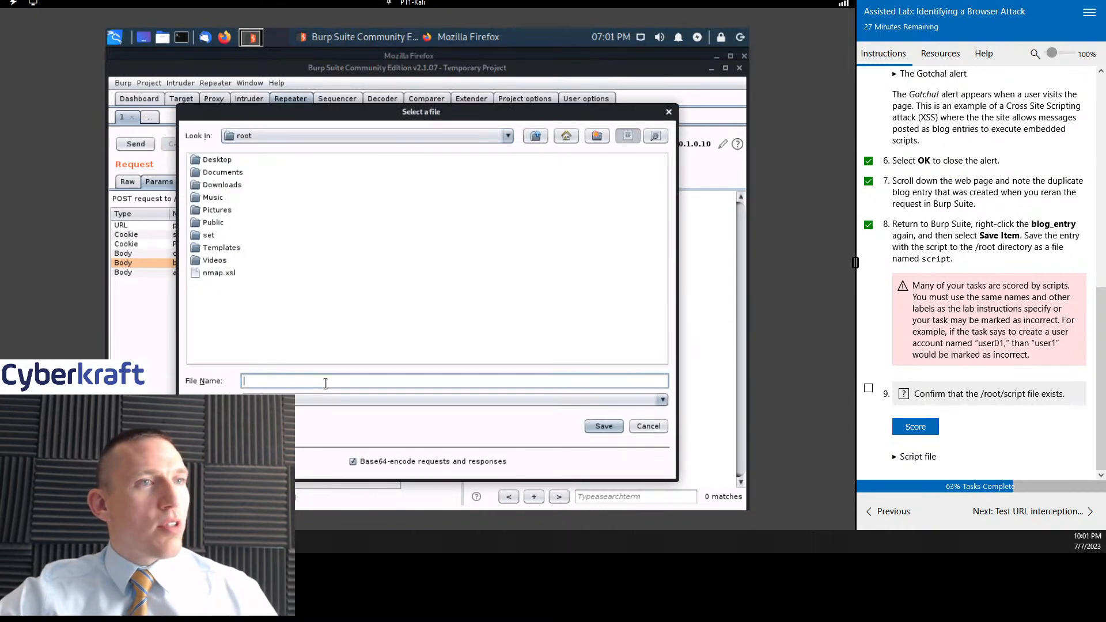
pyautogui.write('script')
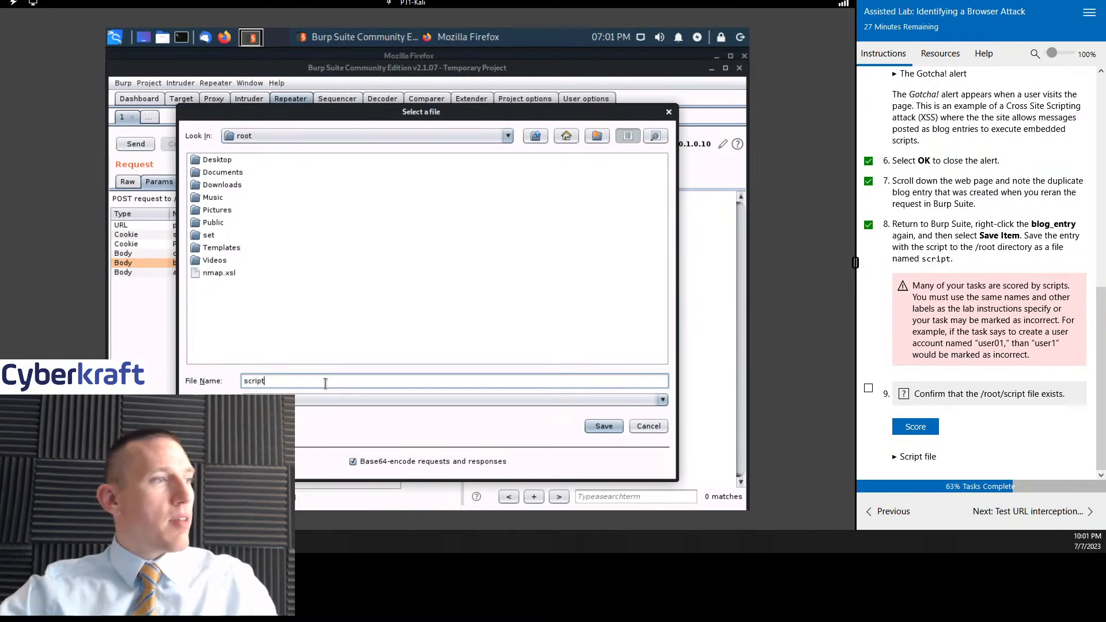
pyautogui.click(603, 425)
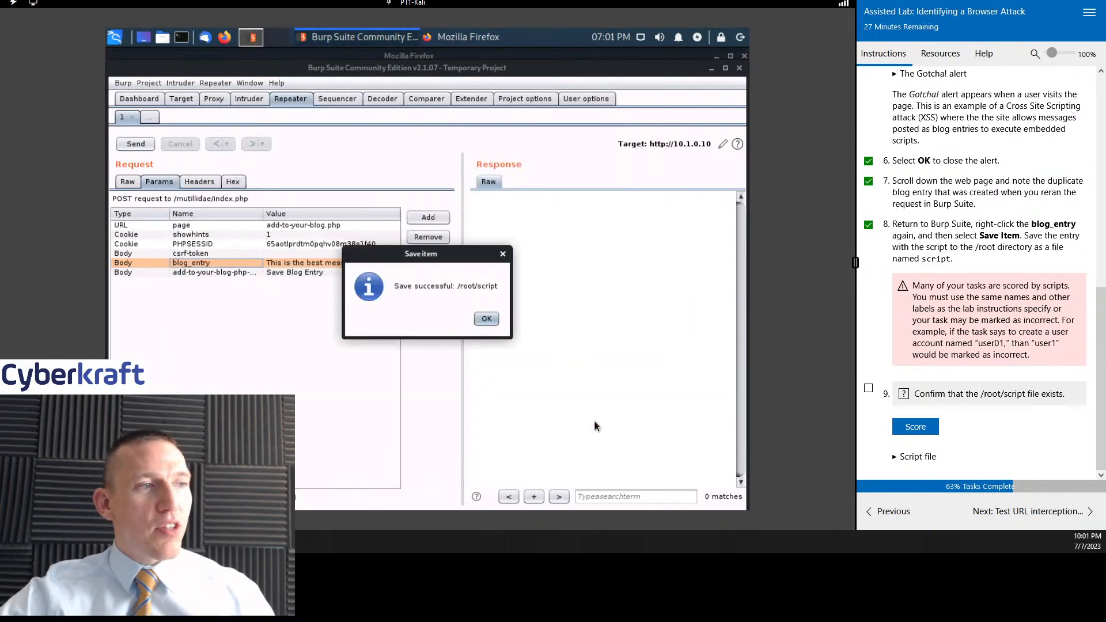
pyautogui.click(481, 321)
# - Mark lab instruction 9 as done, score the /root/script file check, and advance to the Test URL interception vulnerability task
pyautogui.click(868, 388)
pyautogui.click(915, 426)
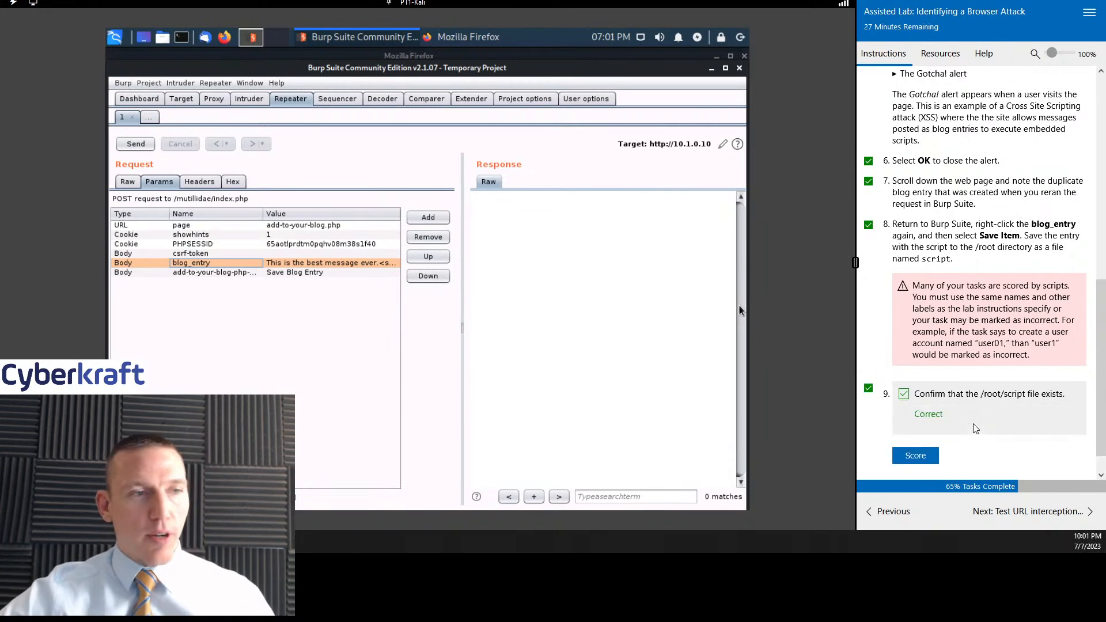
pyautogui.click(1028, 510)
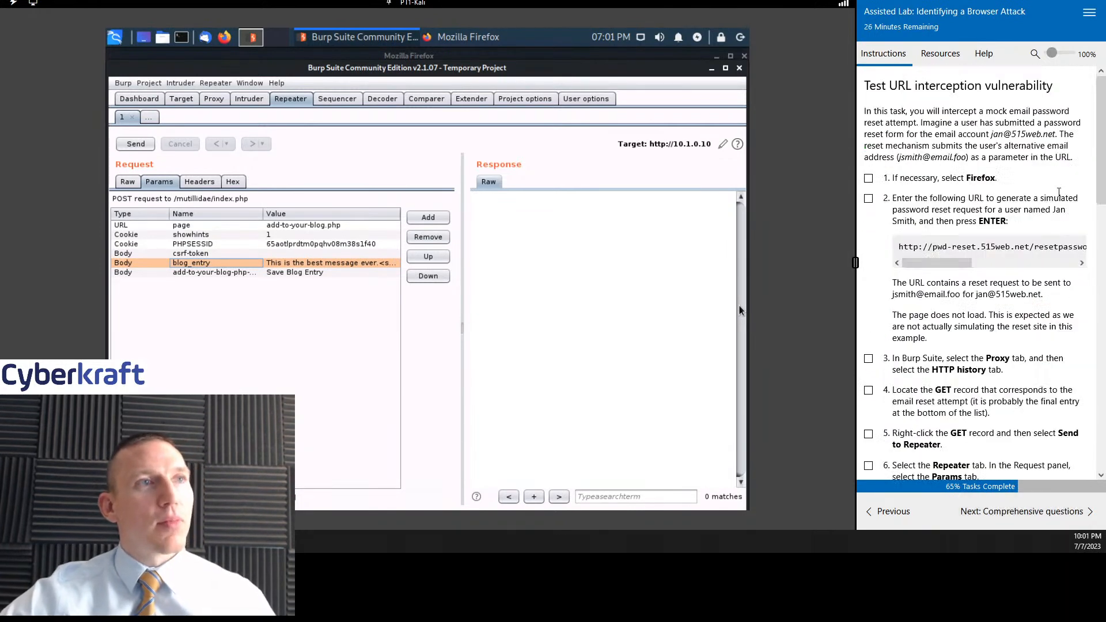
# - Mark lab instruction 1 as done, switch to Firefox, and read the remaining URL interception instructions
pyautogui.click(868, 178)
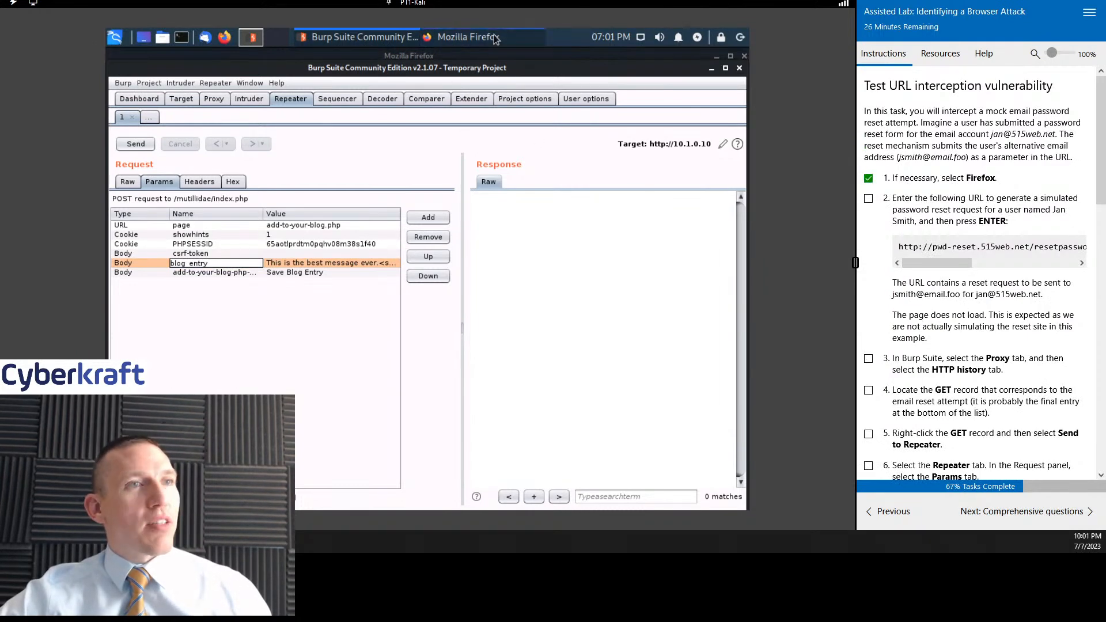
pyautogui.click(455, 36)
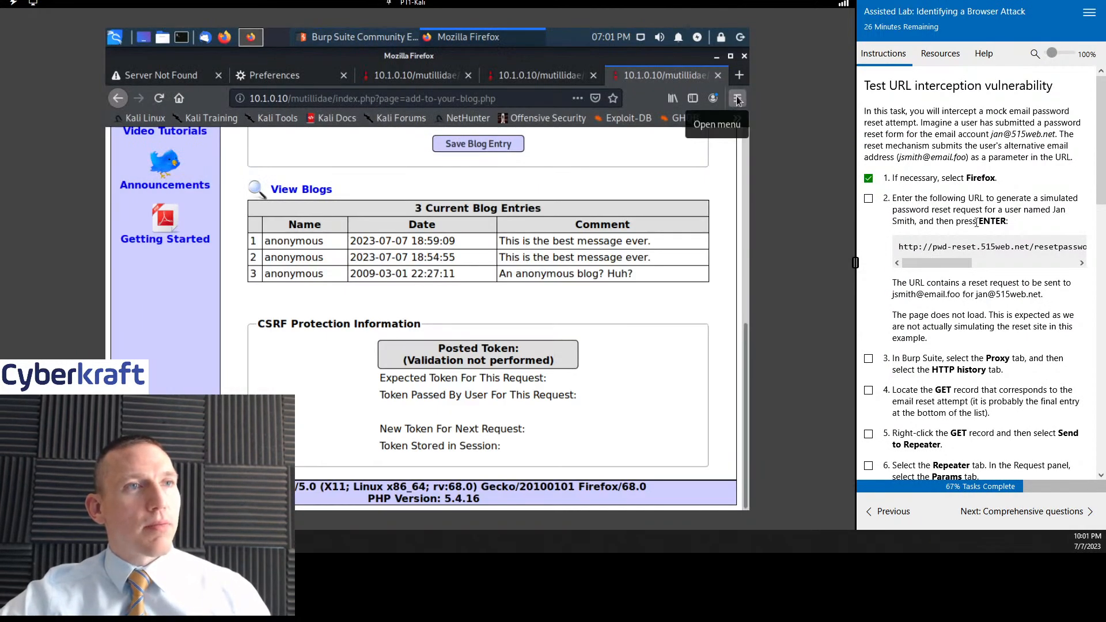
pyautogui.scroll(-1, 976, 223)
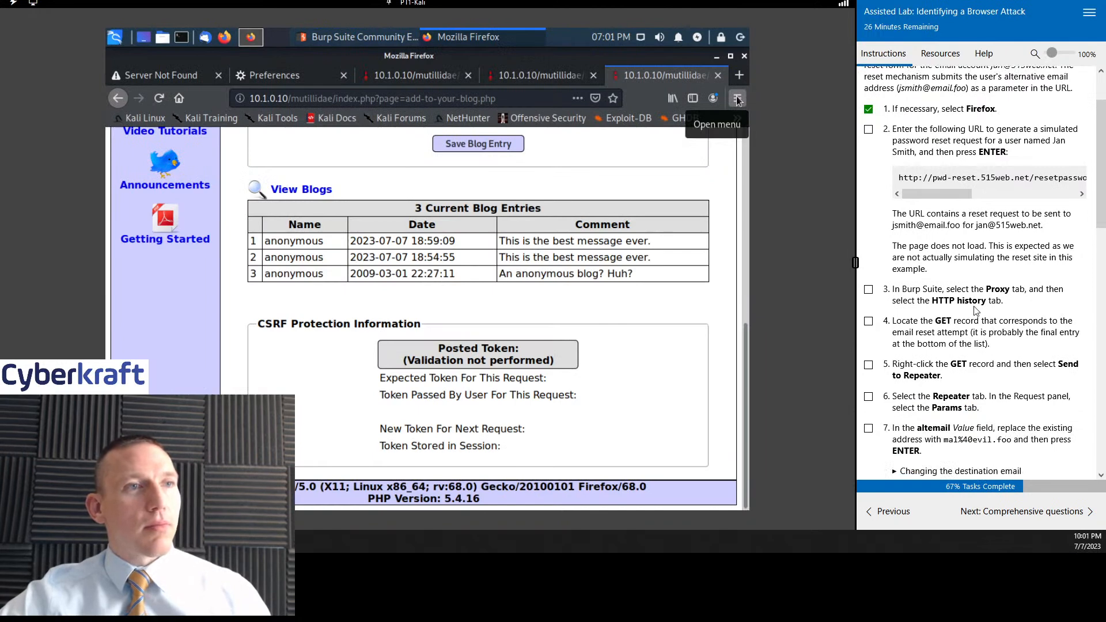
# - Switch to Burp Suite and look through the Proxy HTTP history, Intruder target, site map and dashboard
pyautogui.click(331, 39)
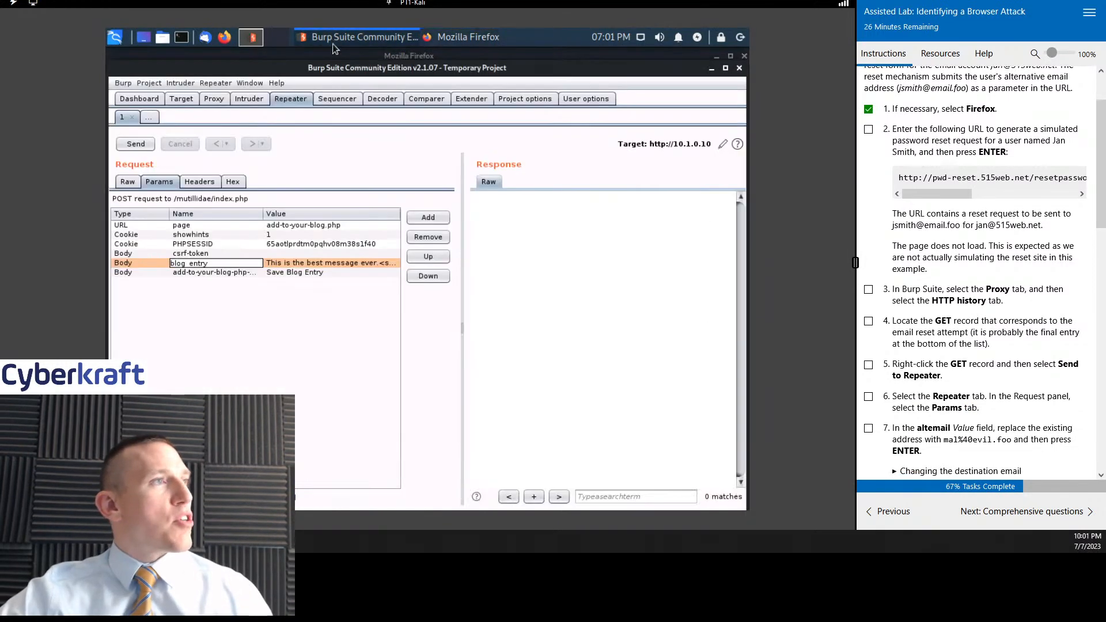
pyautogui.click(214, 98)
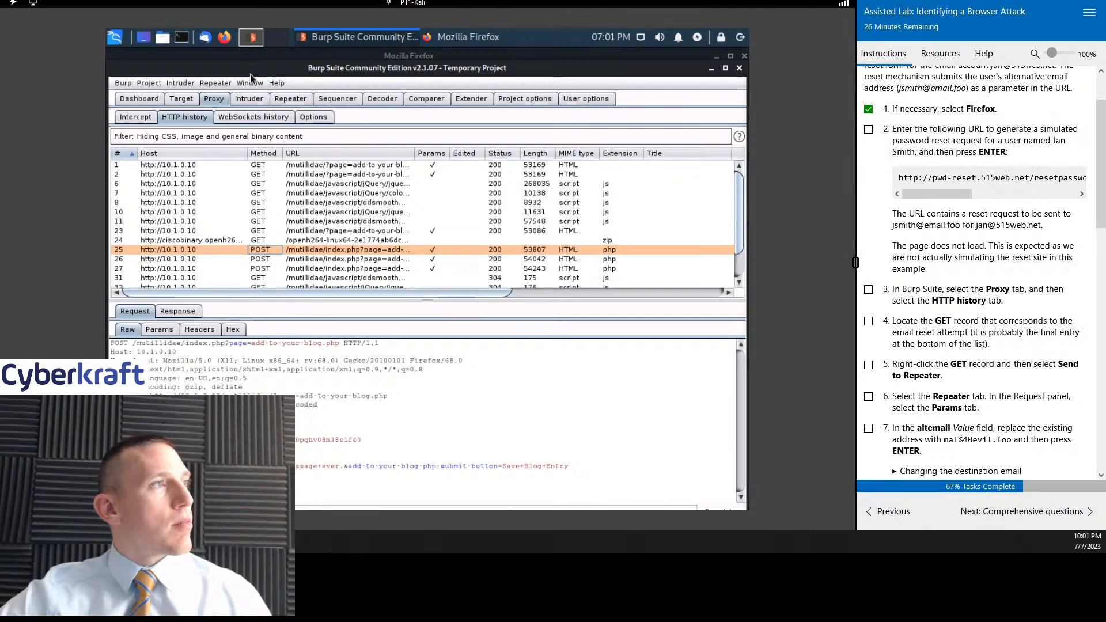
pyautogui.click(256, 102)
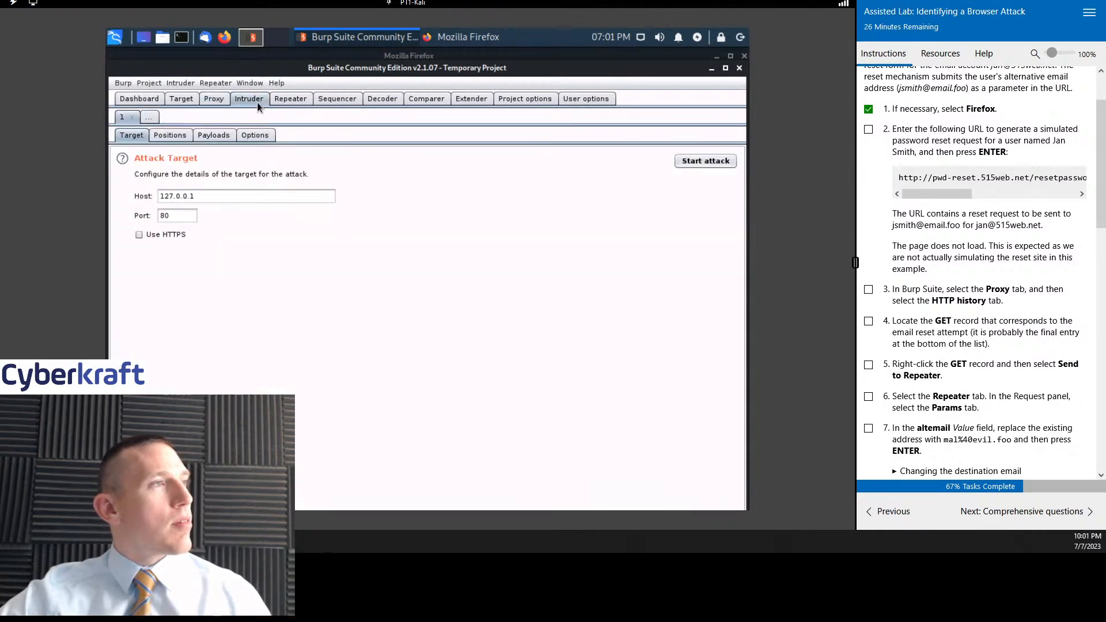
pyautogui.click(218, 104)
pyautogui.click(195, 102)
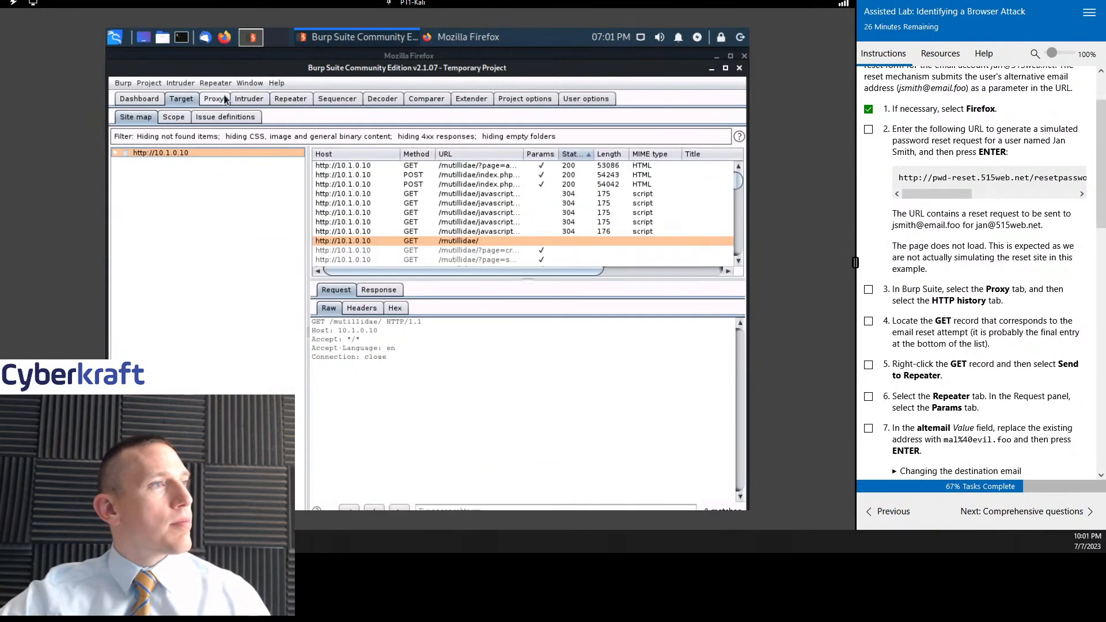
pyautogui.click(216, 101)
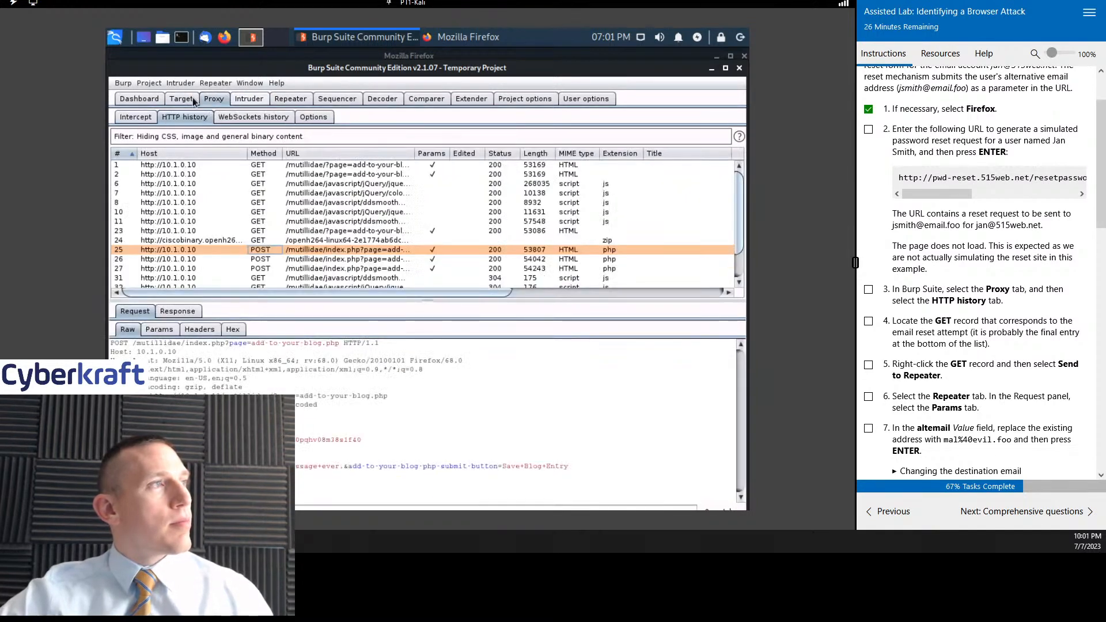
pyautogui.click(136, 99)
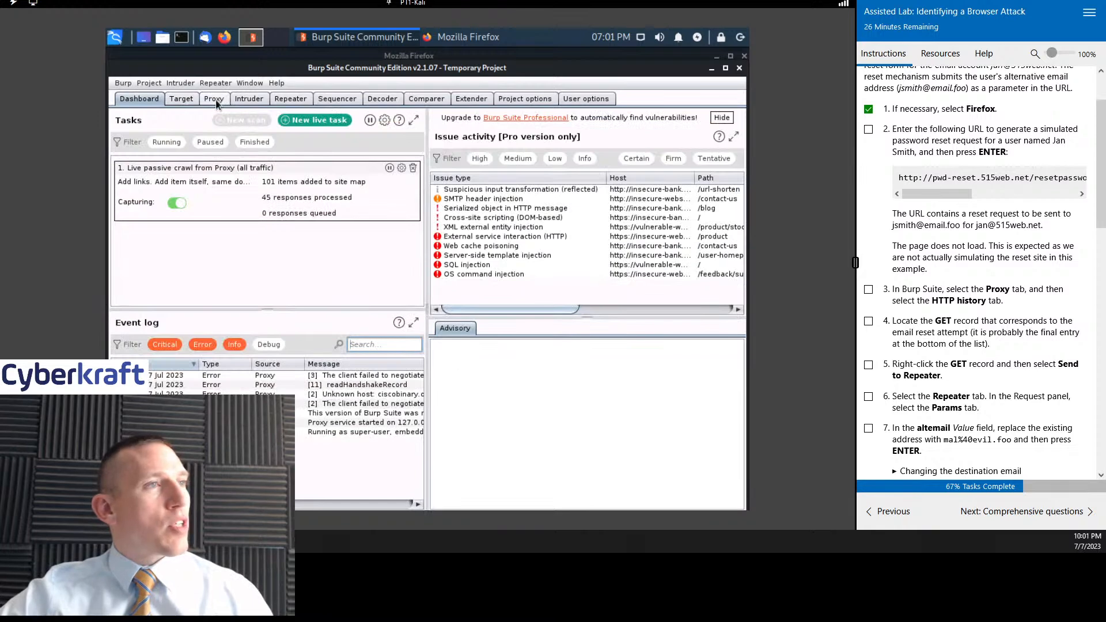
pyautogui.click(219, 102)
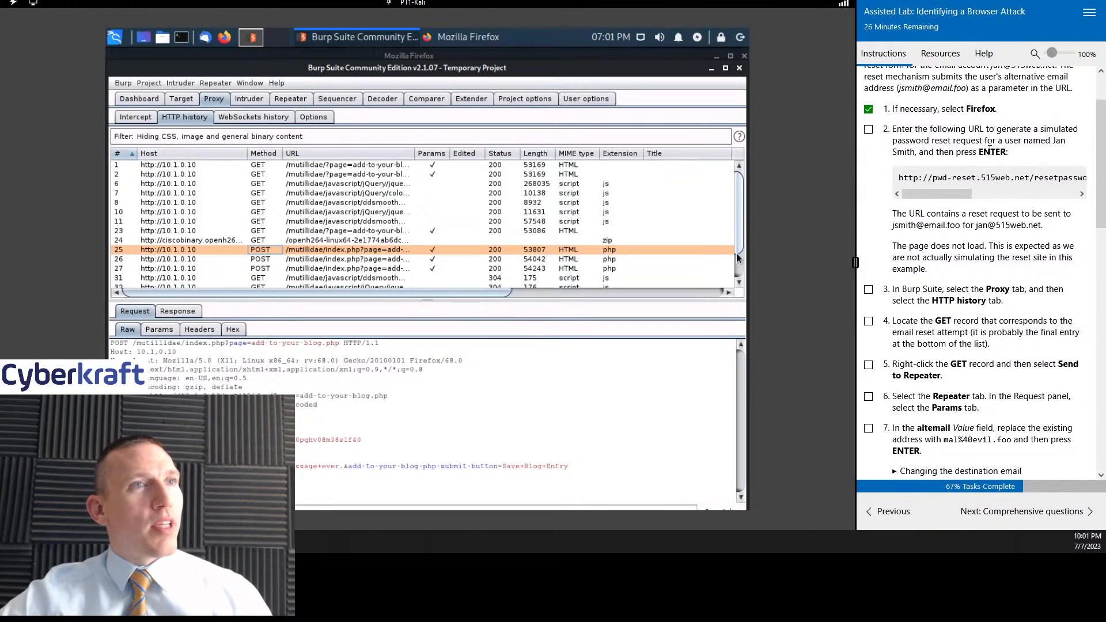
# - Return to Firefox, mark lab instruction 2 as done, and open a new browser tab for the password reset URL
pyautogui.click(478, 35)
pyautogui.click(868, 129)
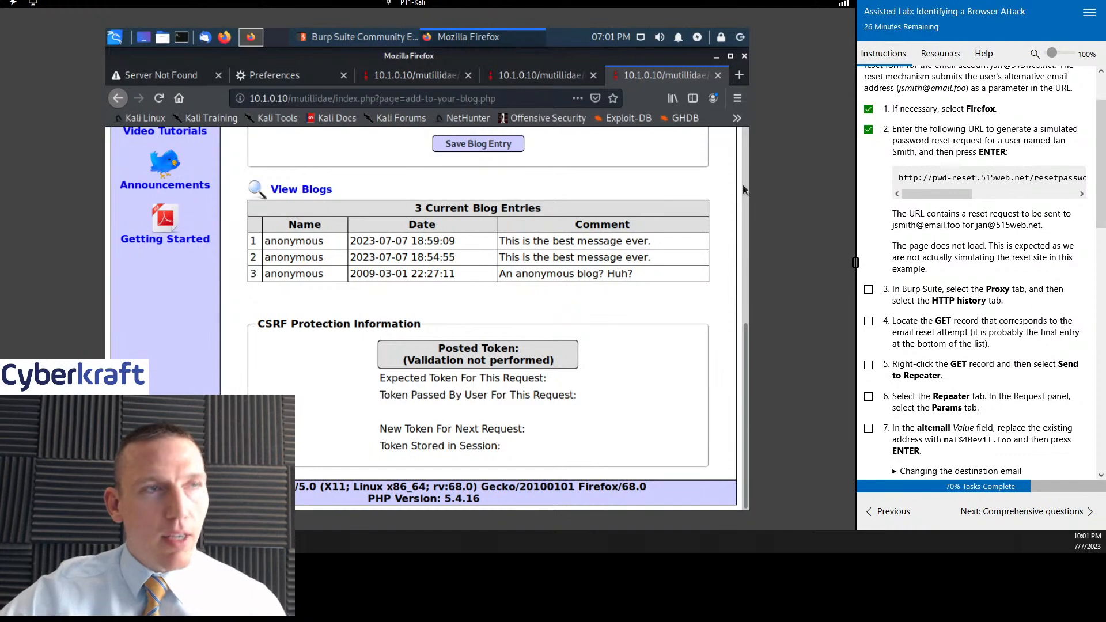
pyautogui.moveTo(932, 196)
pyautogui.mouseDown()
pyautogui.moveTo(1057, 197)
pyautogui.moveTo(911, 194)
pyautogui.mouseUp()
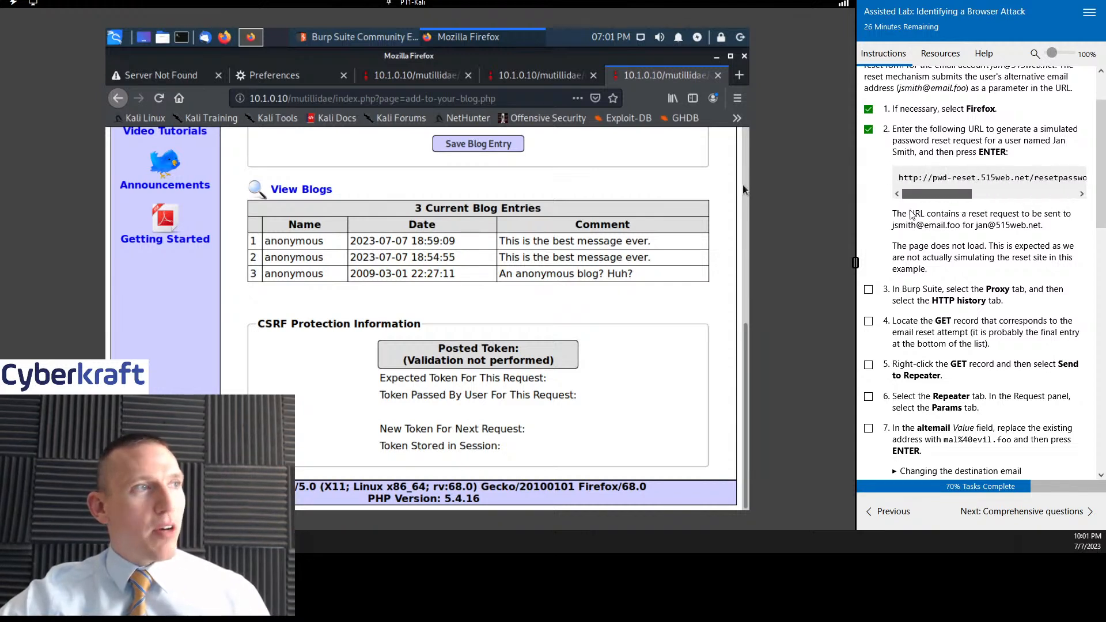
pyautogui.click(740, 76)
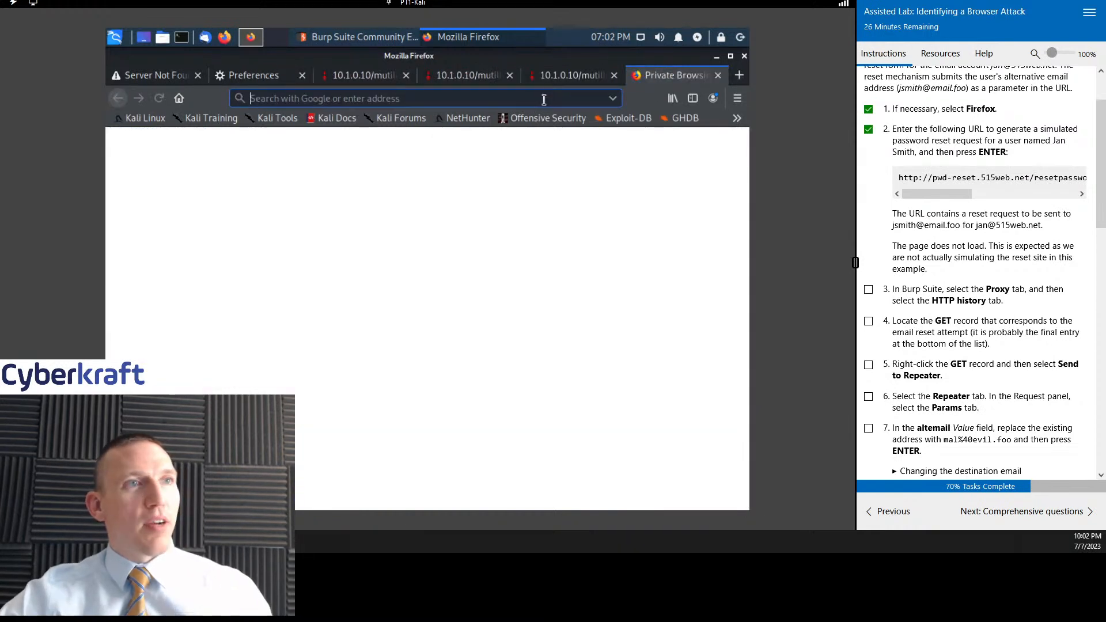
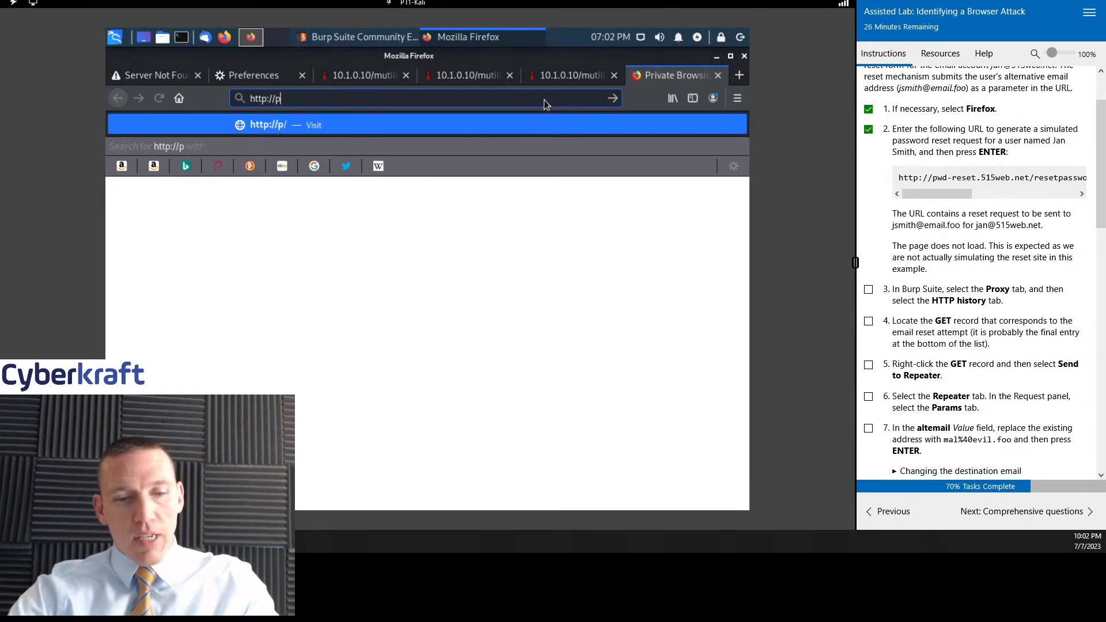
pyautogui.write('-rese')
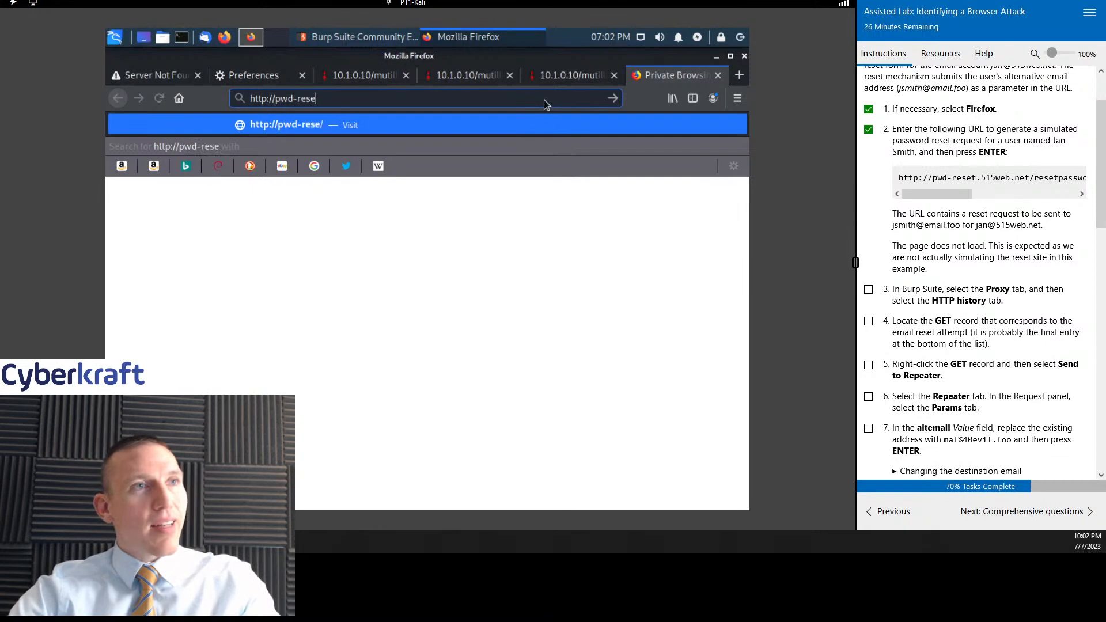
pyautogui.write('t.515')
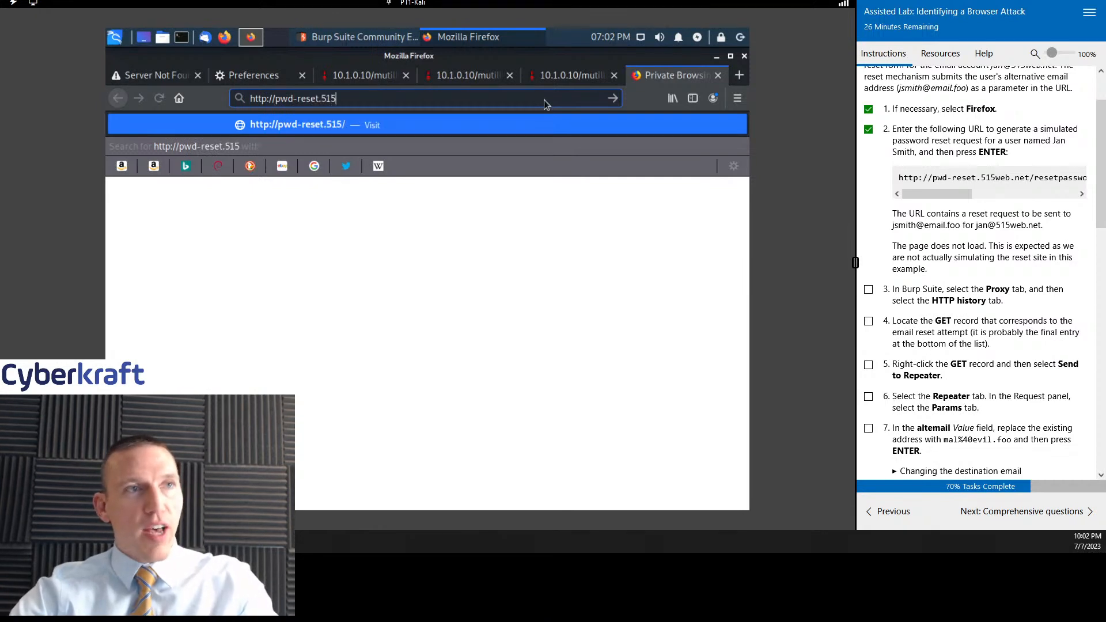
pyautogui.write('web.net')
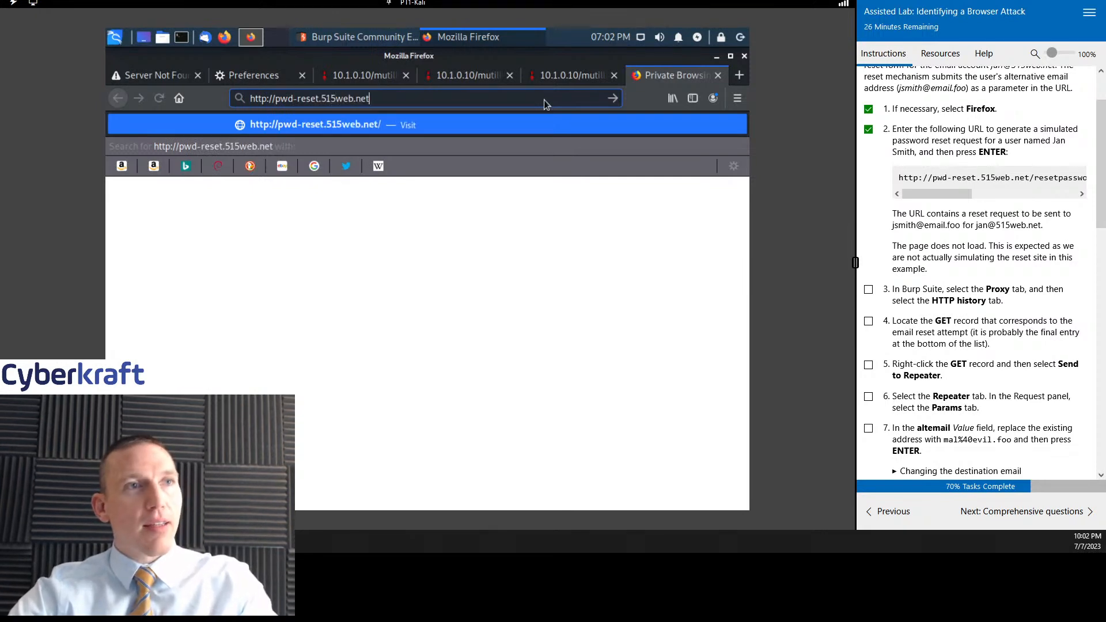
pyautogui.write('/reset')
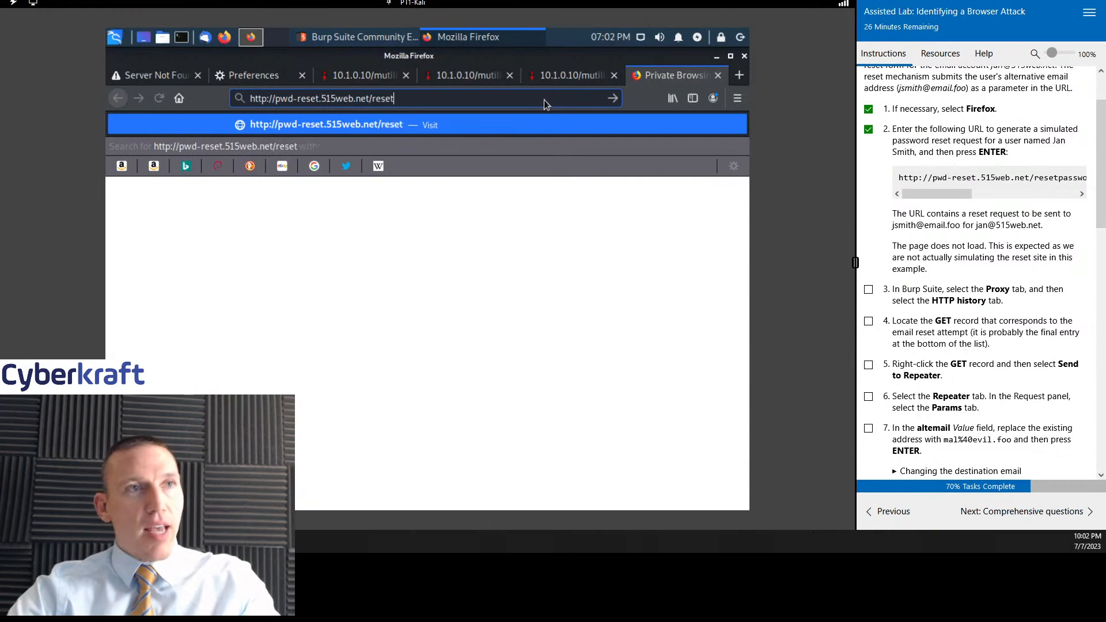
pyautogui.write('password')
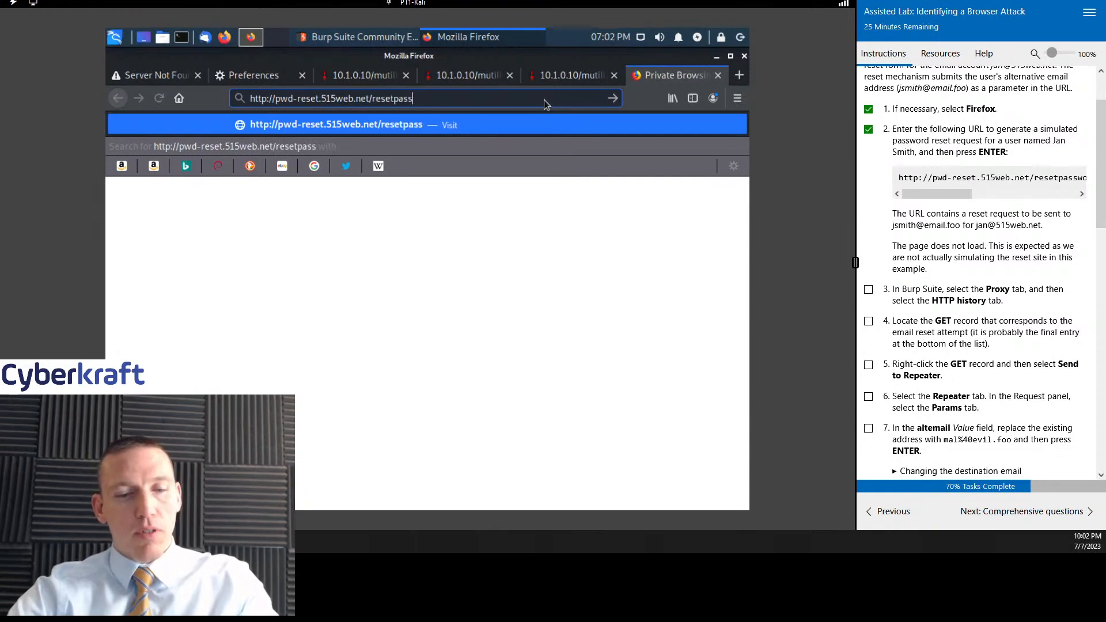
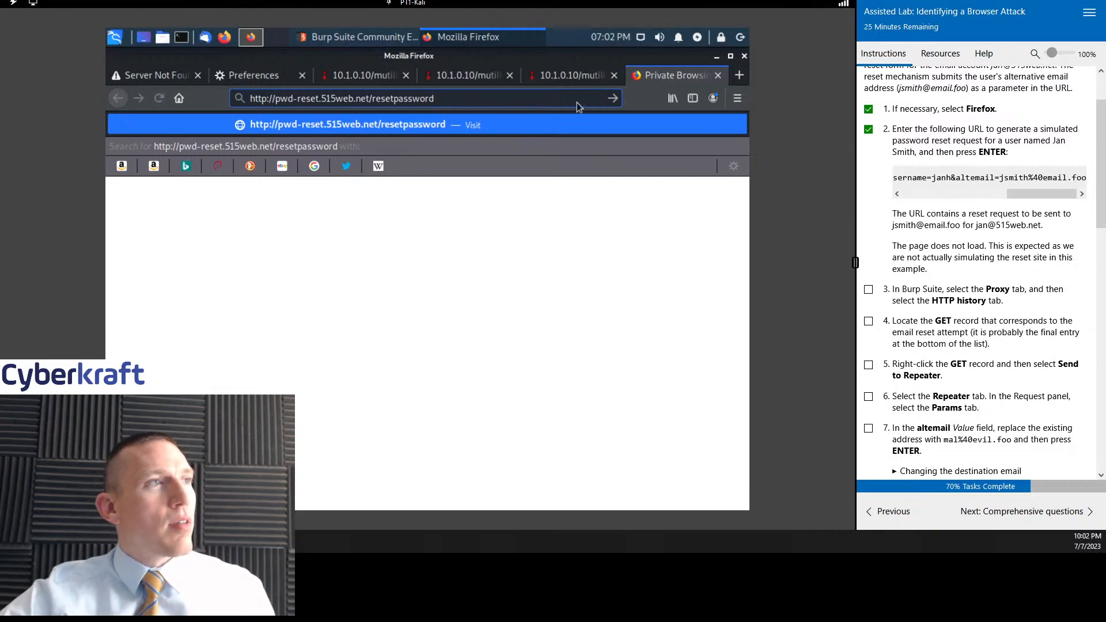
pyautogui.write('.php?username=janh@altemail=jsmith%40email.foo')
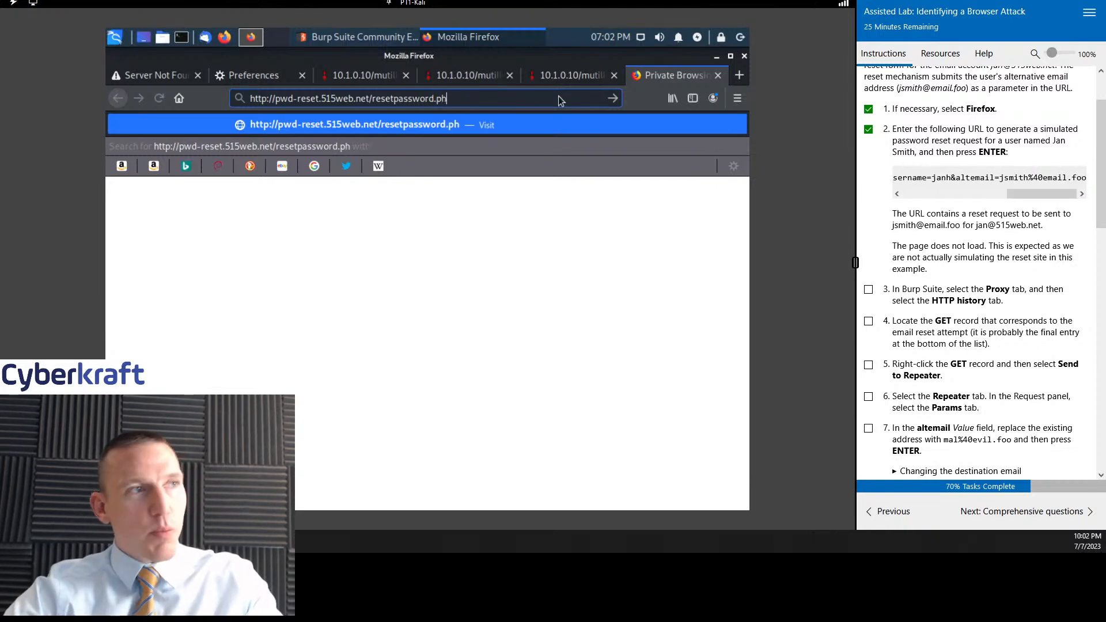
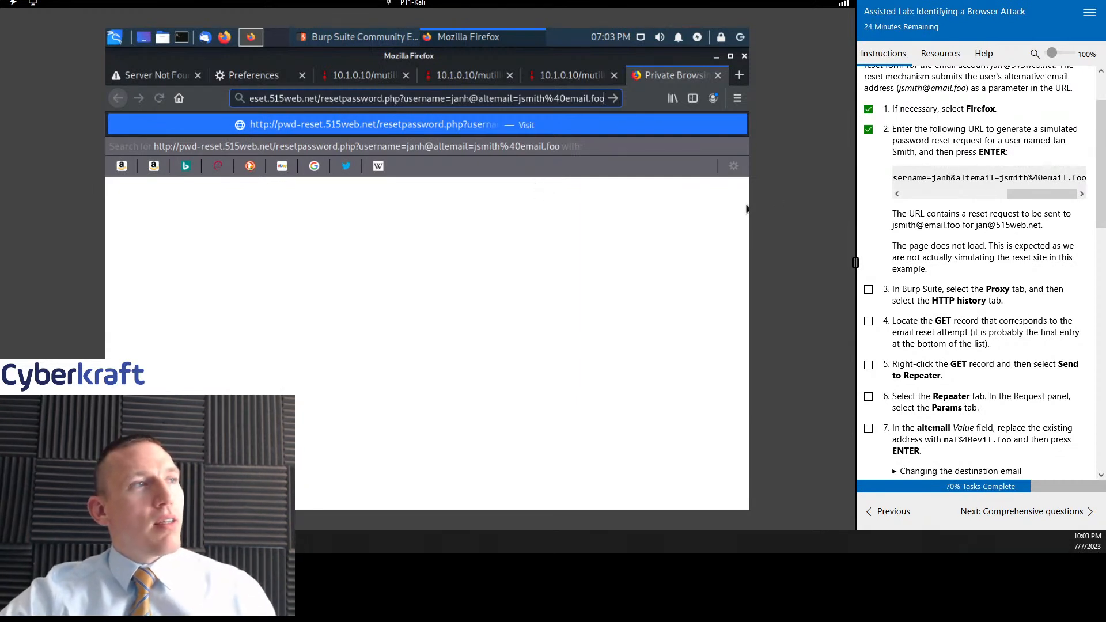
# - Submit the completed password reset request address, then switch to Burp Suite and check the HTTP history for the matching GET record
pyautogui.click(529, 106)
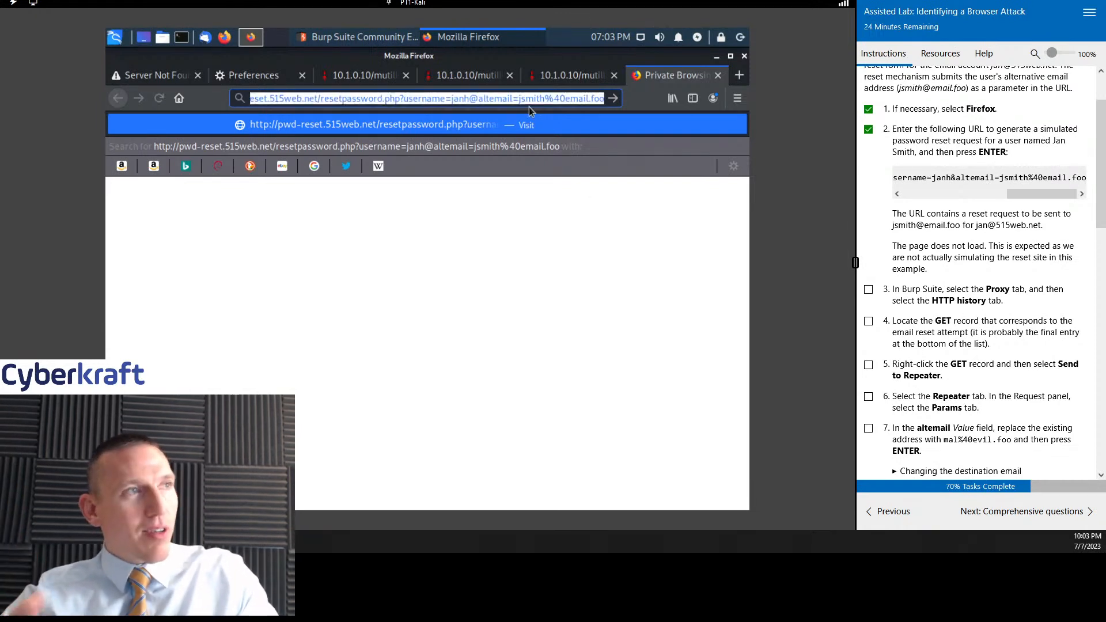
pyautogui.press('Return')
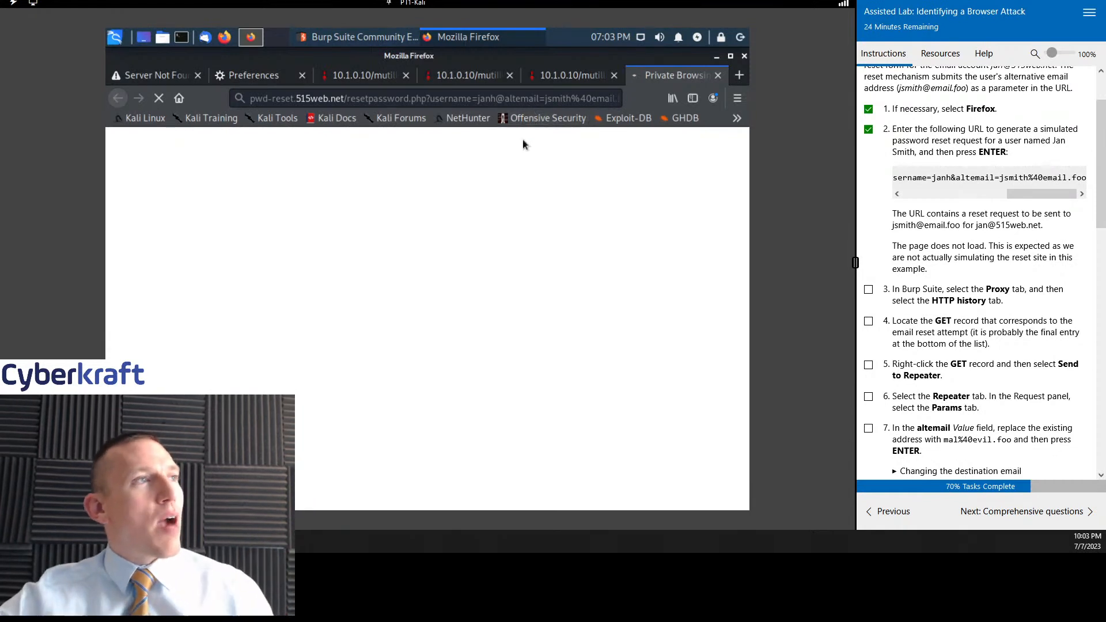
pyautogui.click(368, 35)
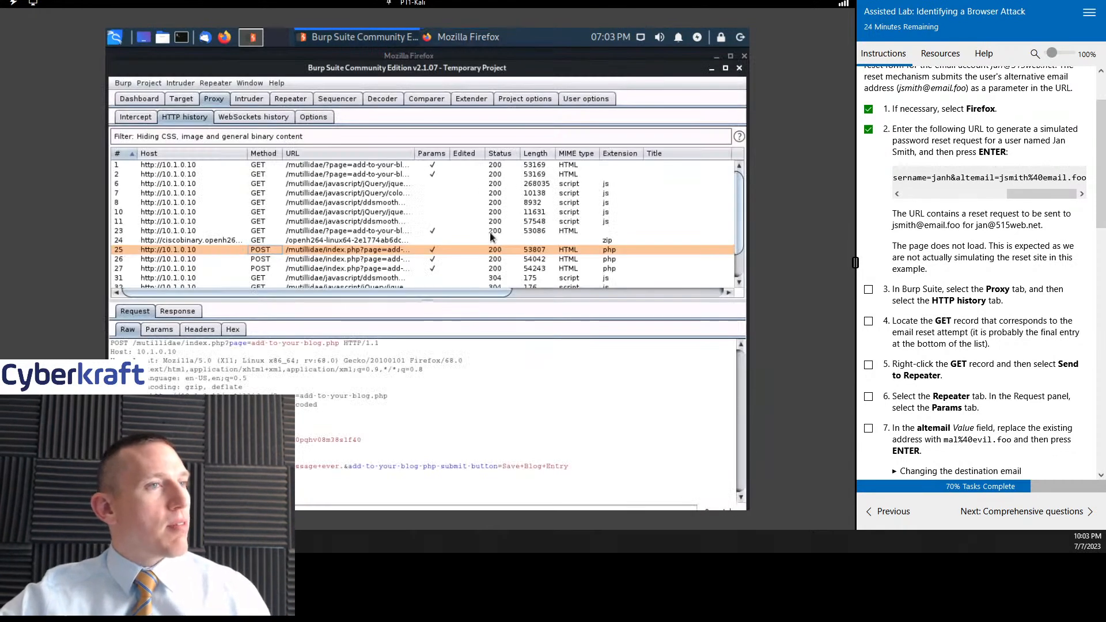
pyautogui.scroll(-2, 489, 231)
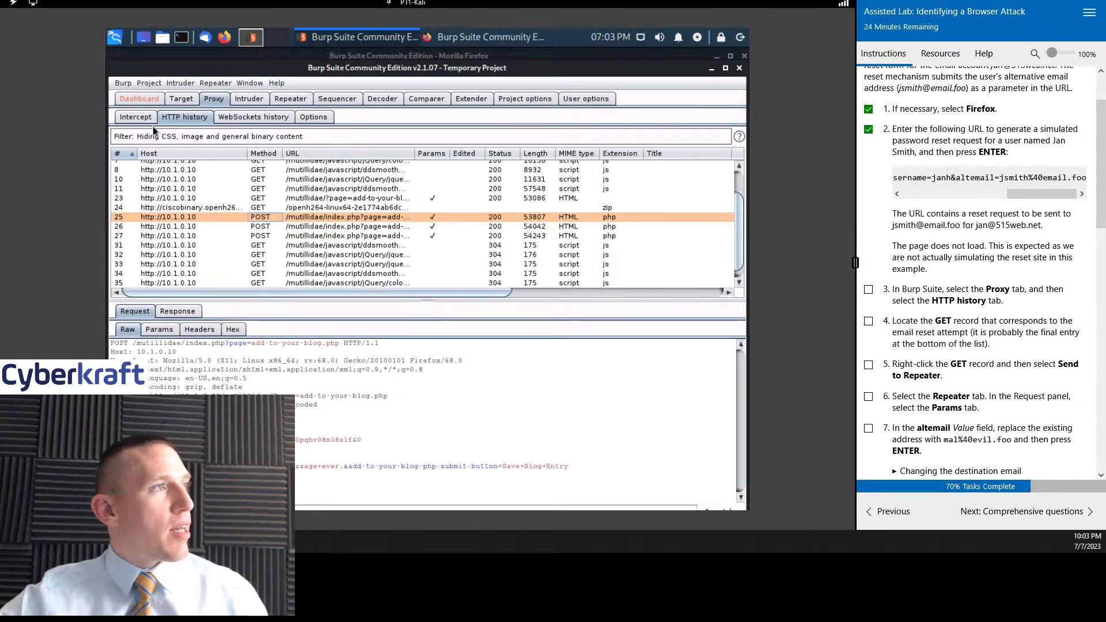
# - Turn on request interception in the Burp Suite proxy and switch back to the password reset page in Firefox
pyautogui.click(138, 116)
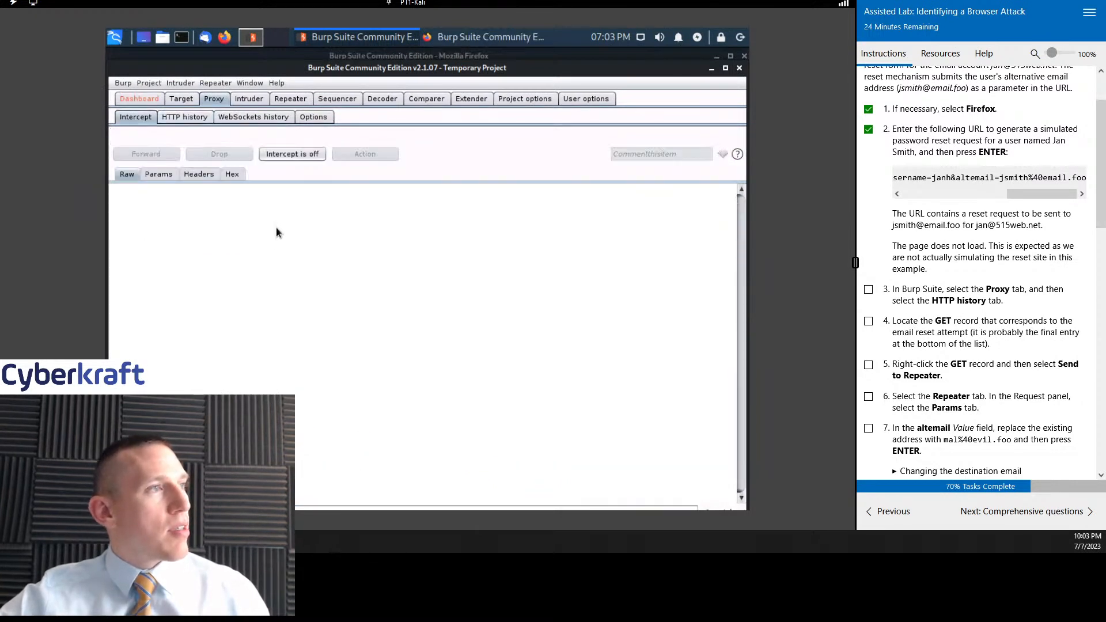
pyautogui.click(307, 156)
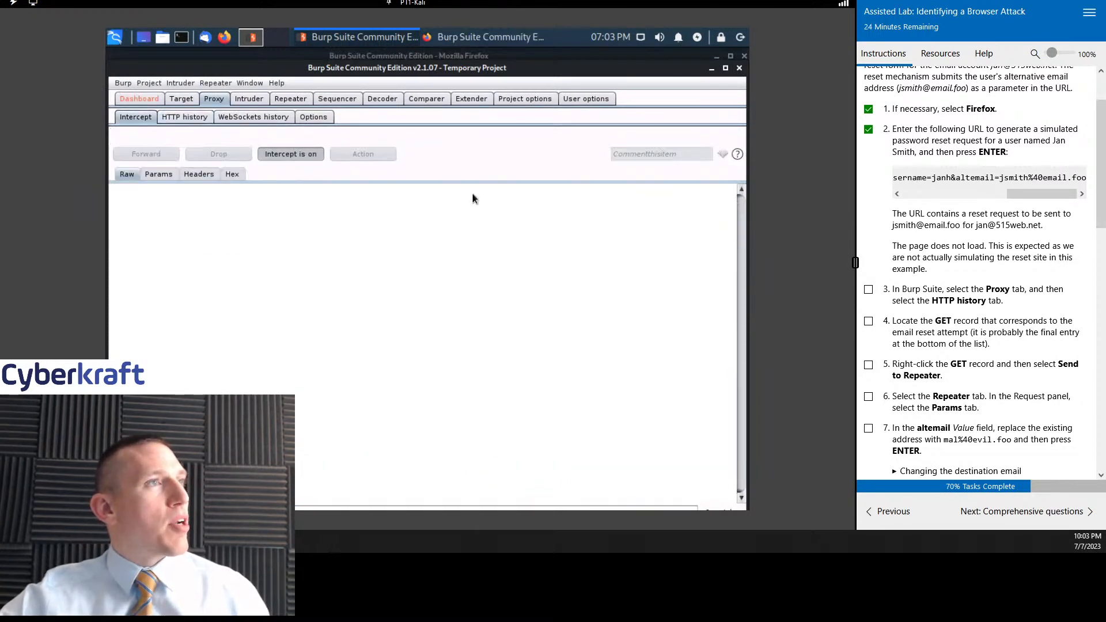
pyautogui.click(494, 38)
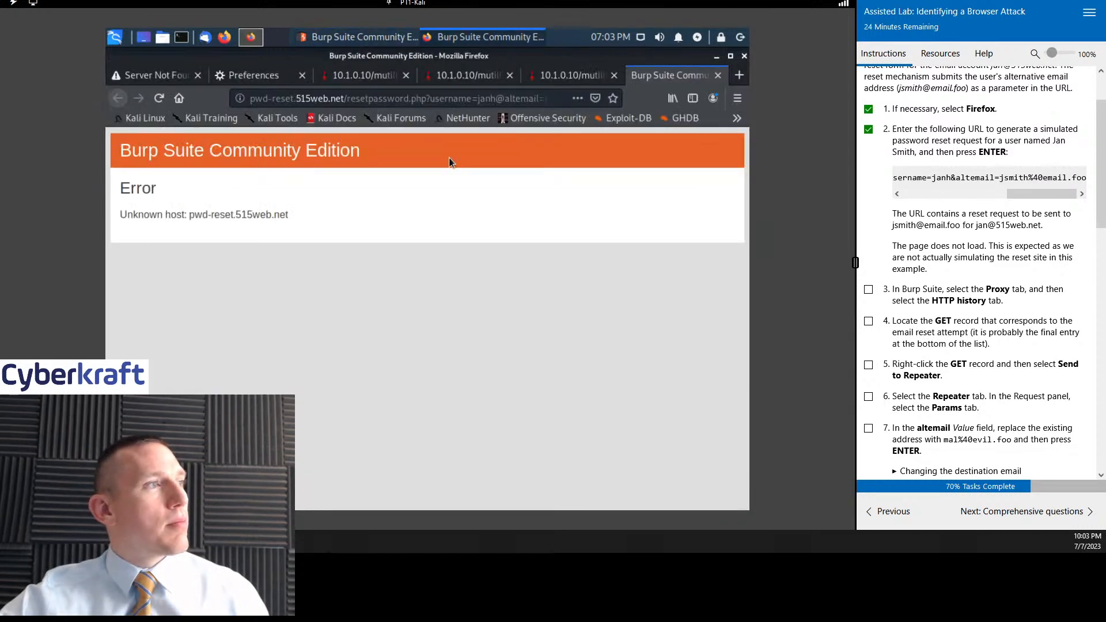
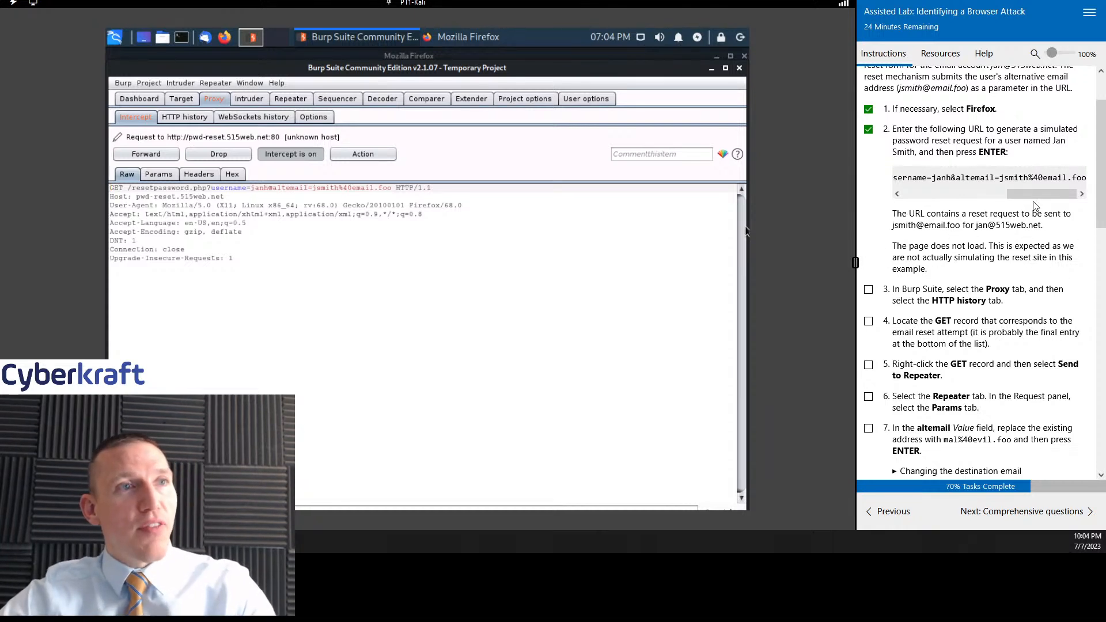
# - Select the last resetpassword.php GET record in the proxy's HTTP history and mark lab tasks 3 and 4 as done
pyautogui.moveTo(1035, 191)
pyautogui.mouseDown()
pyautogui.moveTo(966, 204)
pyautogui.moveTo(932, 192)
pyautogui.moveTo(1041, 196)
pyautogui.mouseUp()
pyautogui.scroll(-7, 901, 89)
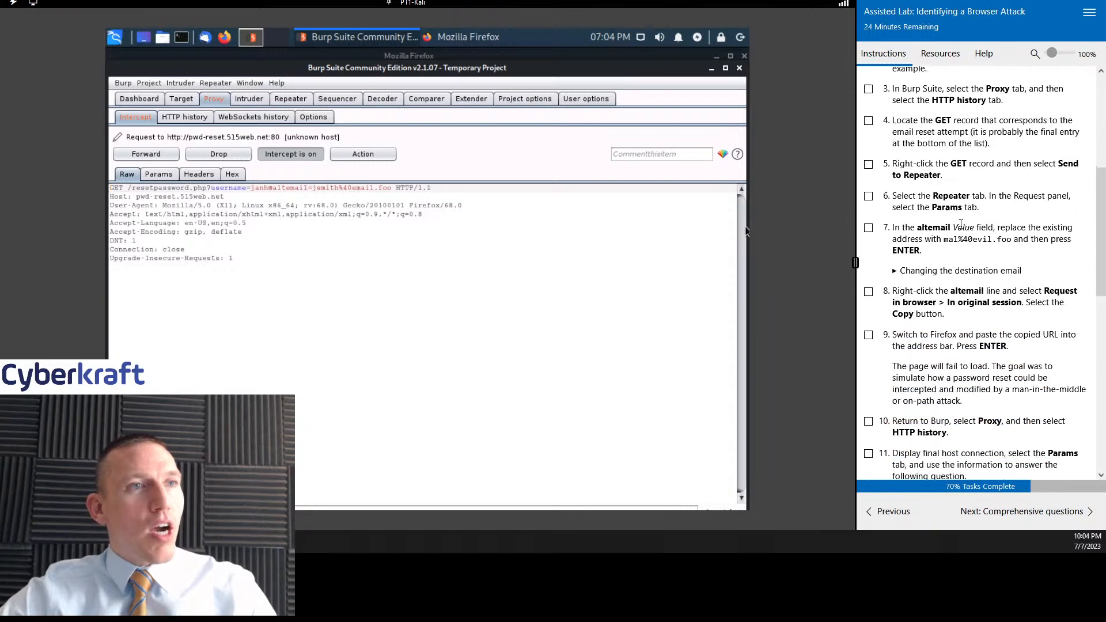
pyautogui.click(868, 82)
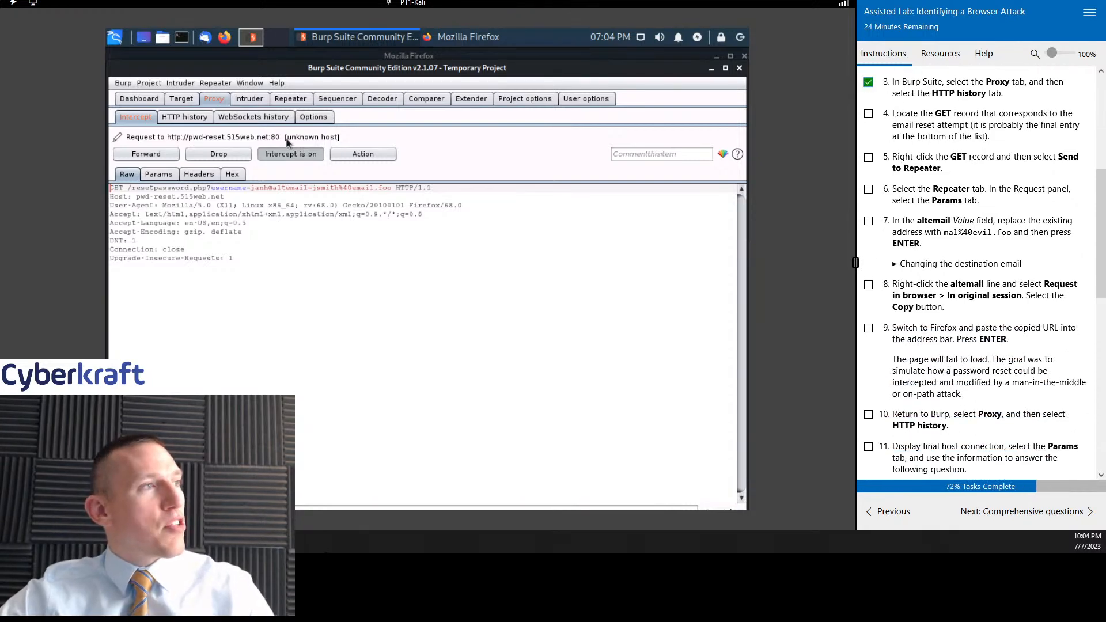
pyautogui.click(184, 117)
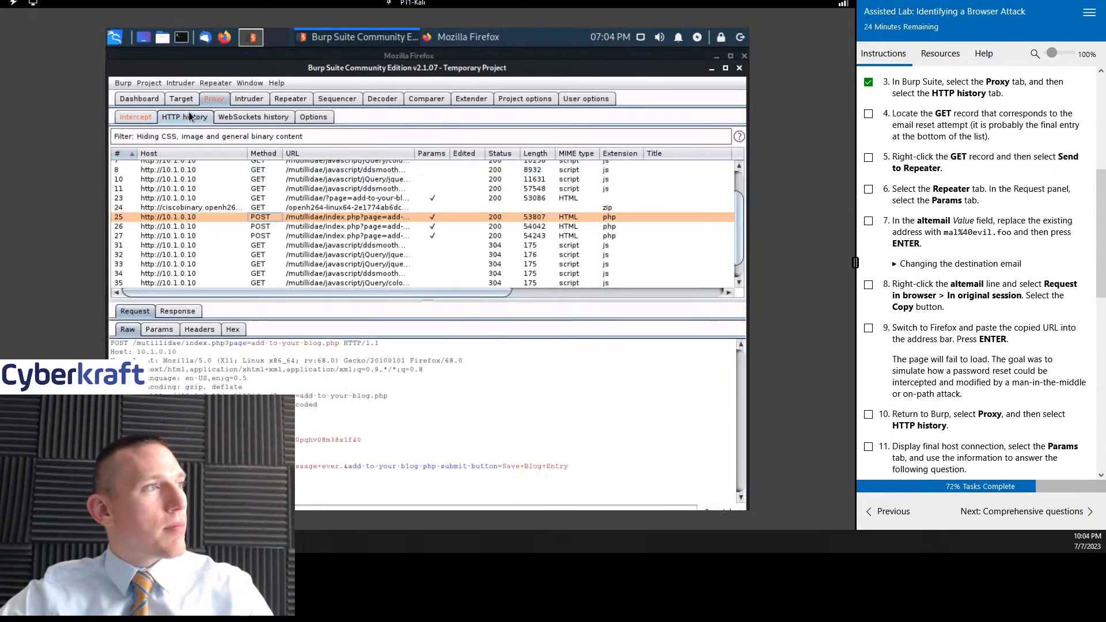
pyautogui.scroll(-1, 348, 254)
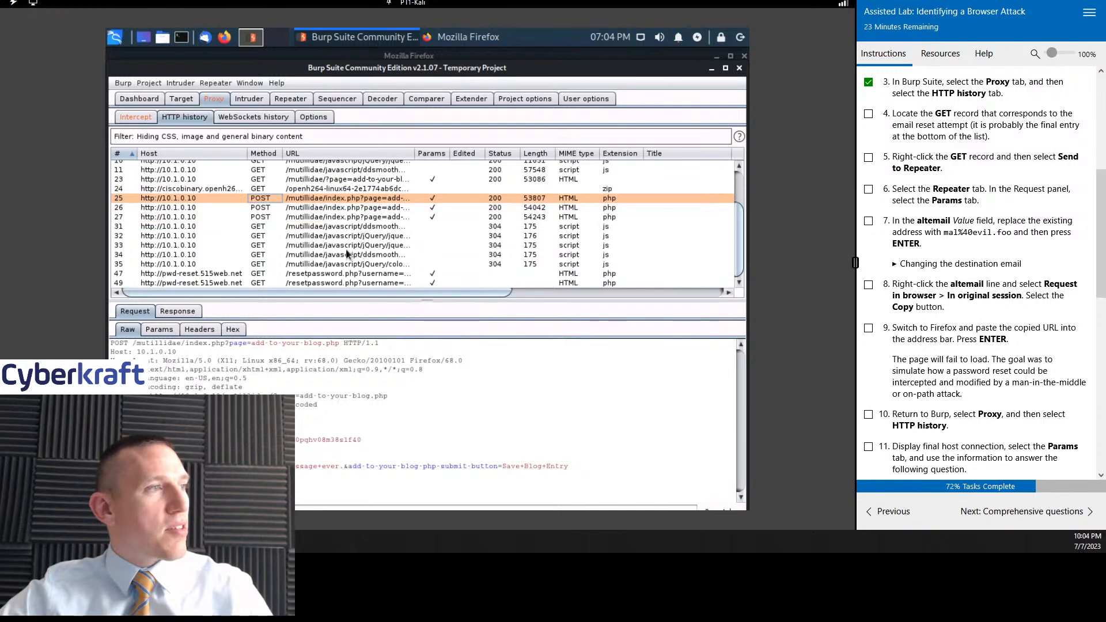
pyautogui.click(318, 283)
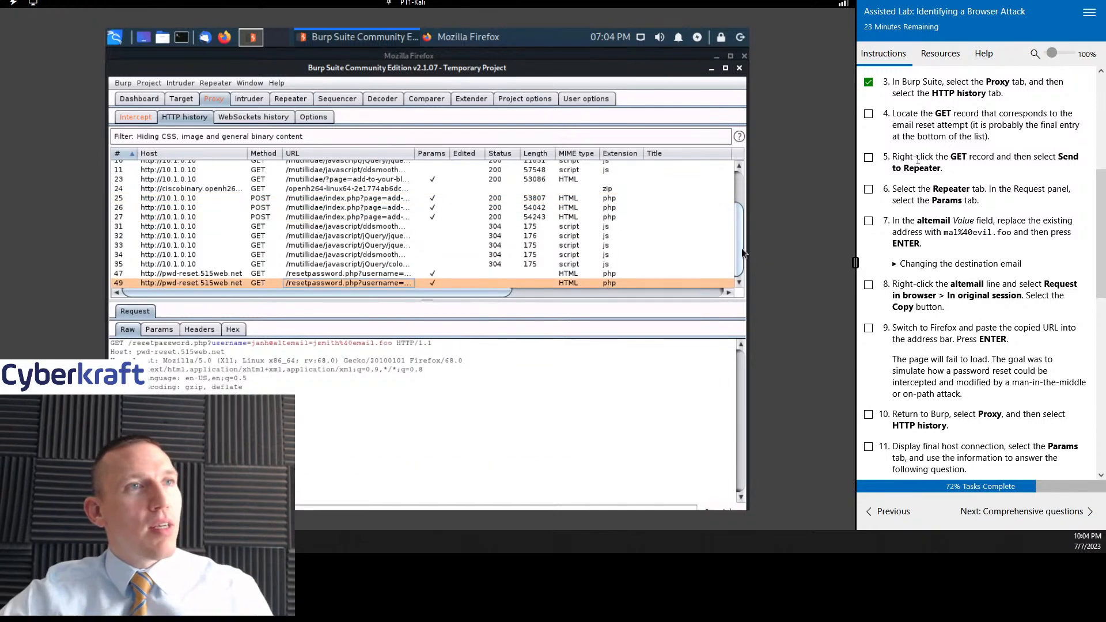
pyautogui.click(868, 113)
pyautogui.scroll(-1, 998, 180)
pyautogui.scroll(1, 998, 180)
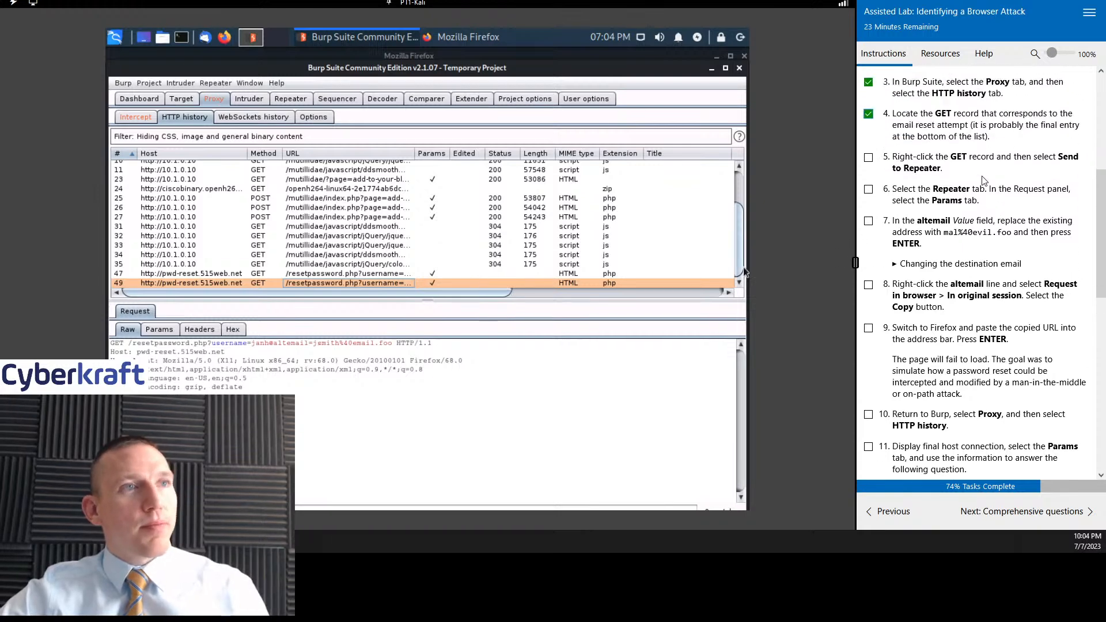
# - Send the selected password reset GET record to Repeater and show the request's parameters there
pyautogui.rightClick(449, 281)
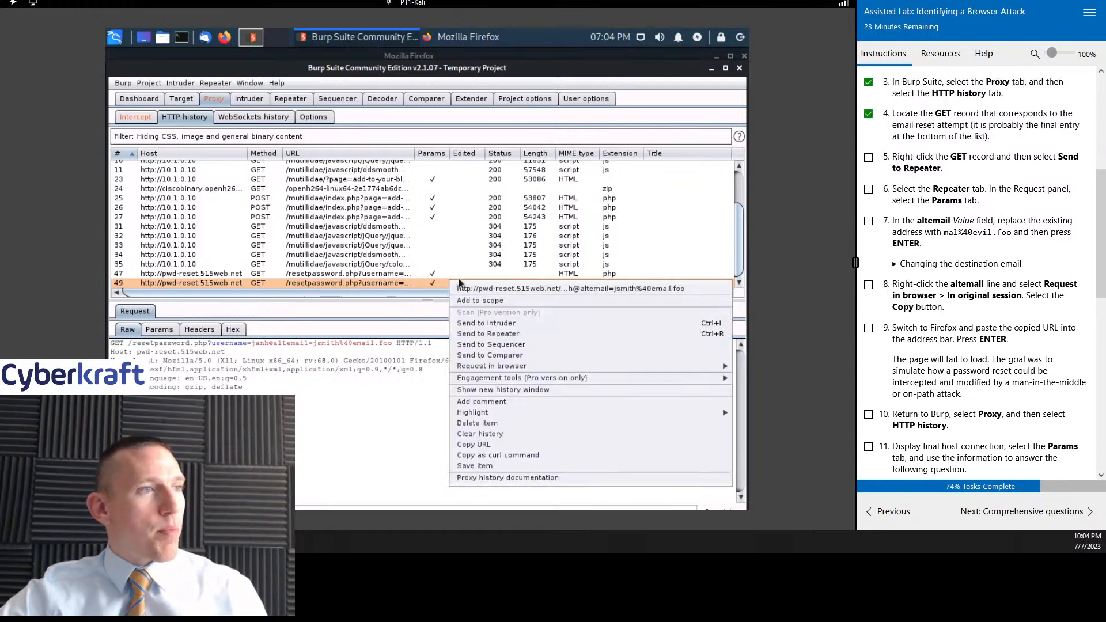
pyautogui.click(509, 333)
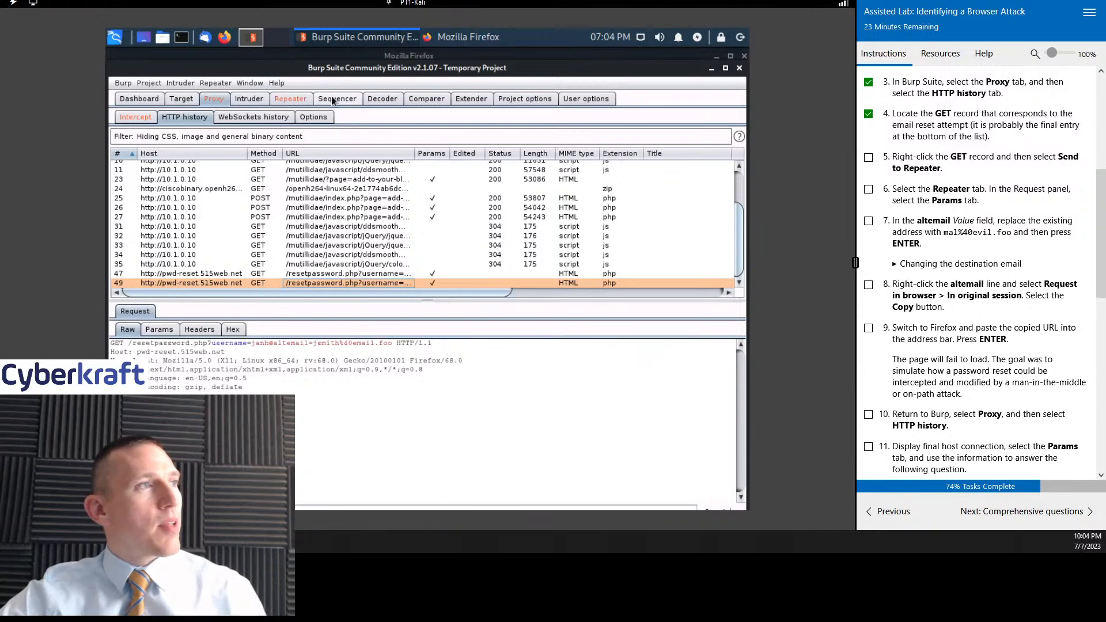
pyautogui.click(295, 99)
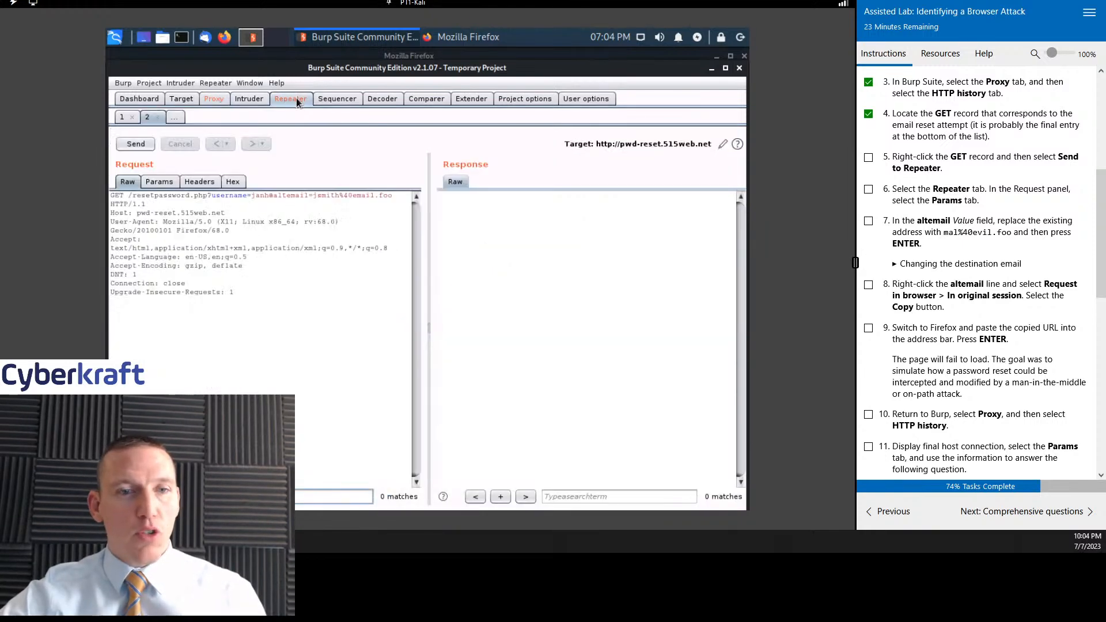
pyautogui.click(159, 182)
# - Mark lab tasks 5 and 6 as done in the instructions
pyautogui.click(868, 157)
pyautogui.click(868, 190)
pyautogui.scroll(-3, 867, 193)
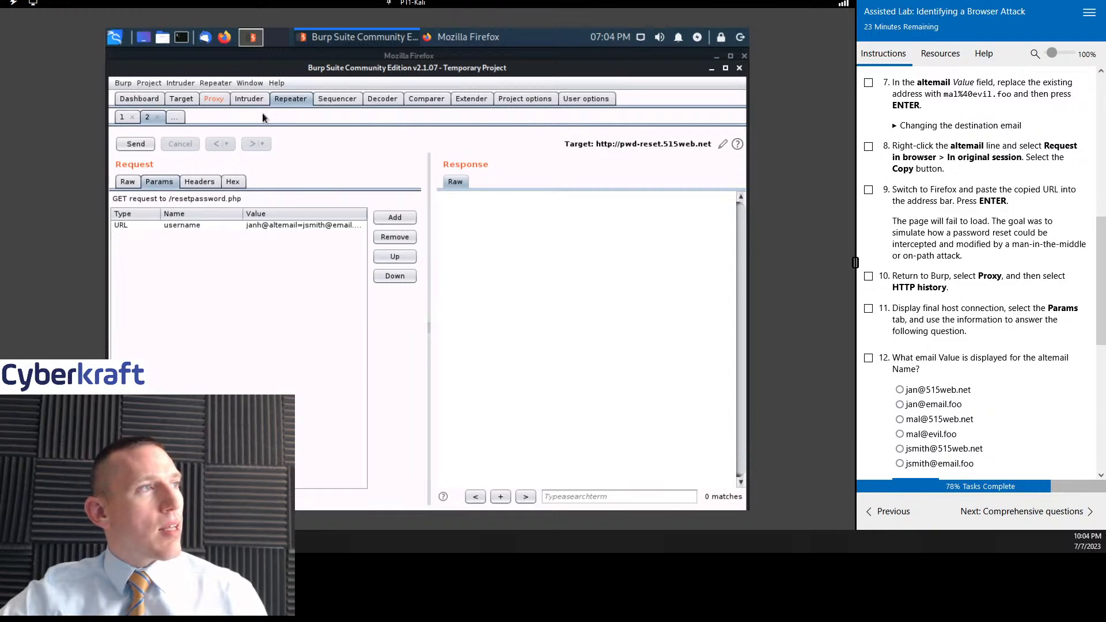
# - Recheck the lab's password reset instructions, and forward the intercepted request in the proxy
pyautogui.click(214, 99)
pyautogui.scroll(5, 1035, 206)
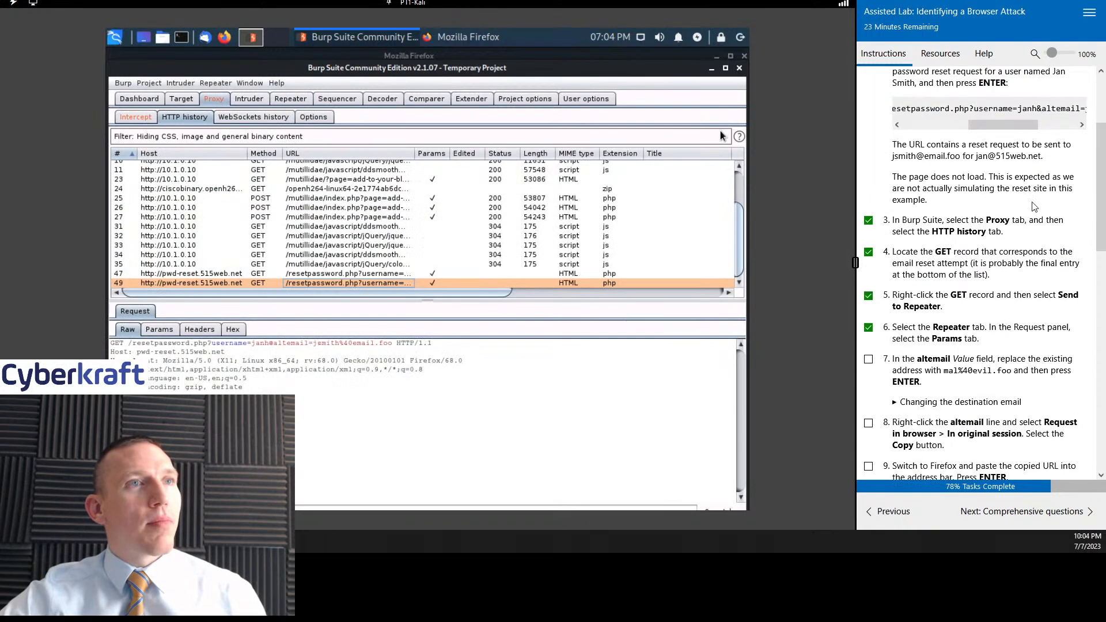
pyautogui.scroll(2, 1011, 250)
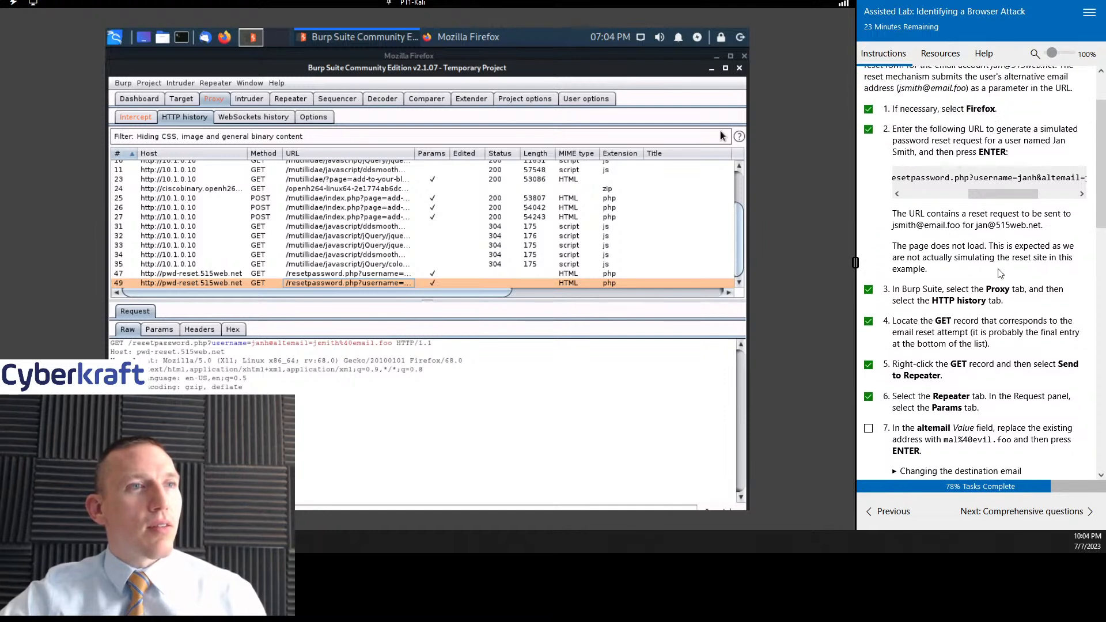
pyautogui.scroll(-4, 1001, 273)
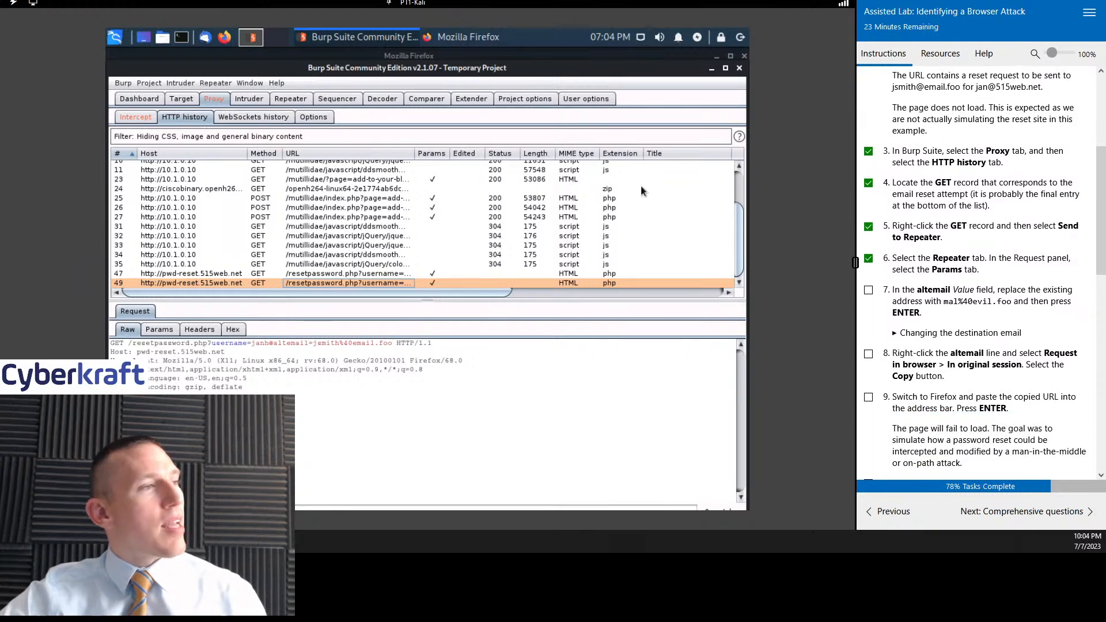
pyautogui.click(136, 117)
pyautogui.click(158, 154)
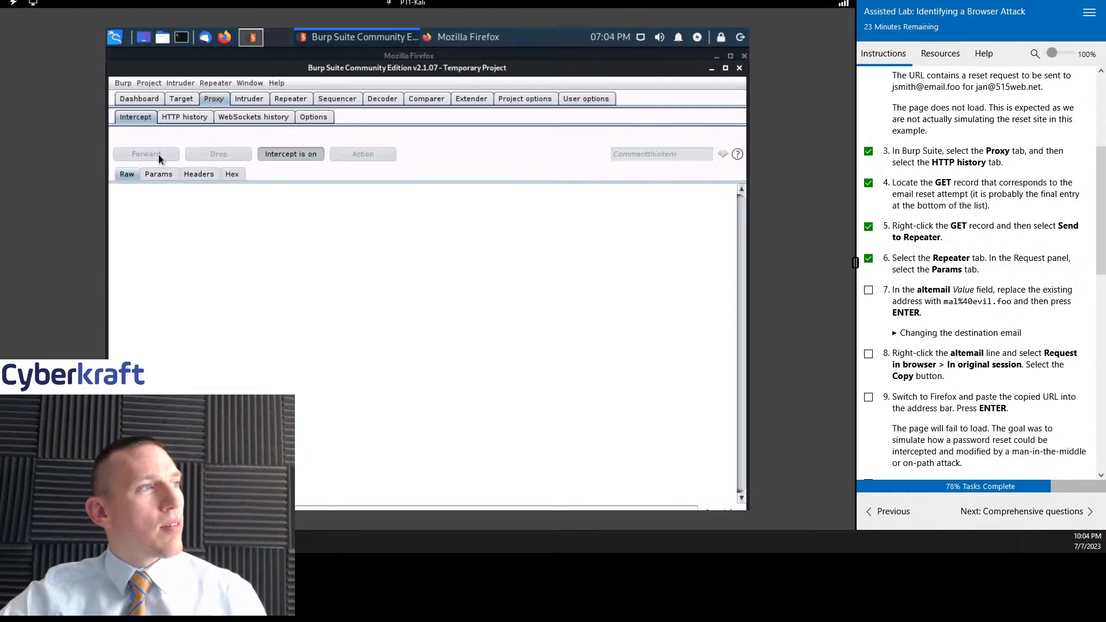
# - Return to the HTTP history and send the last resetpassword.php GET record to Repeater once more
pyautogui.click(185, 118)
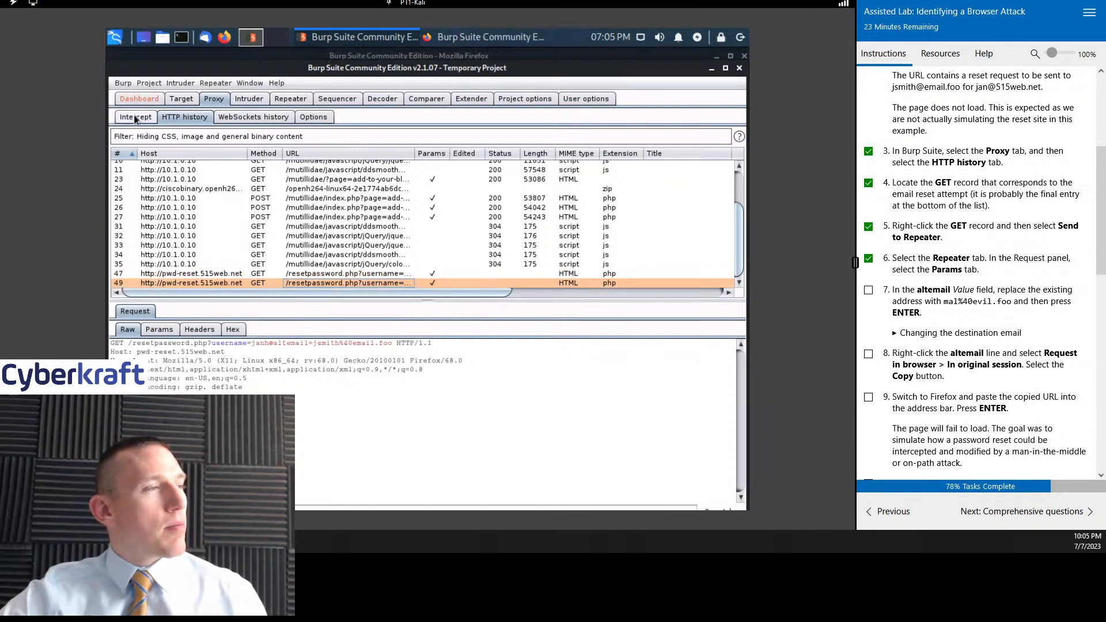
pyautogui.rightClick(306, 285)
pyautogui.click(361, 340)
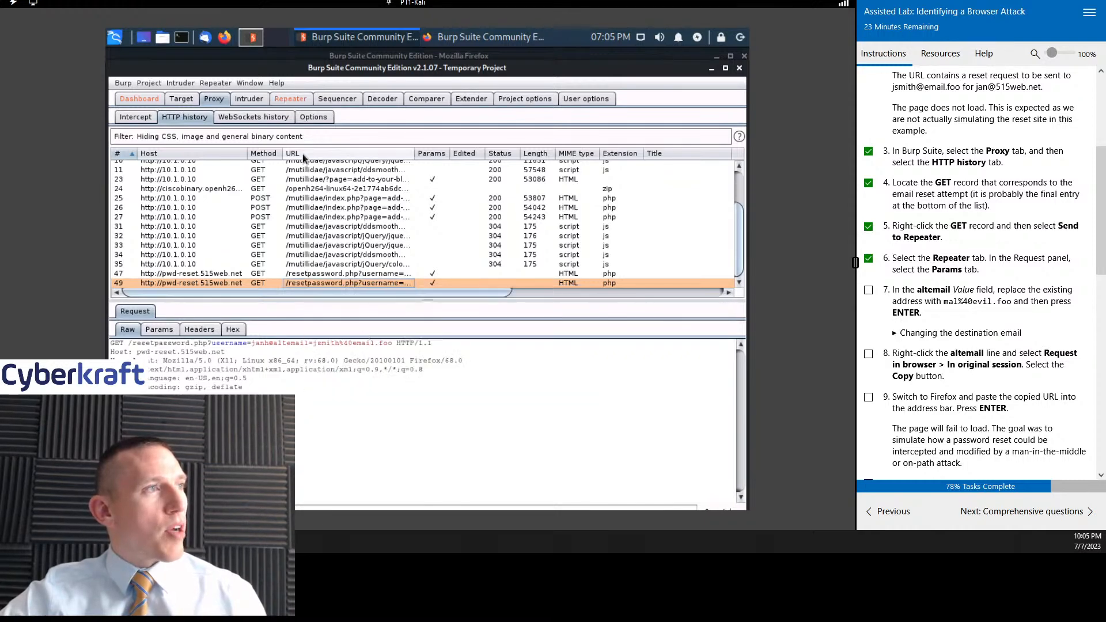
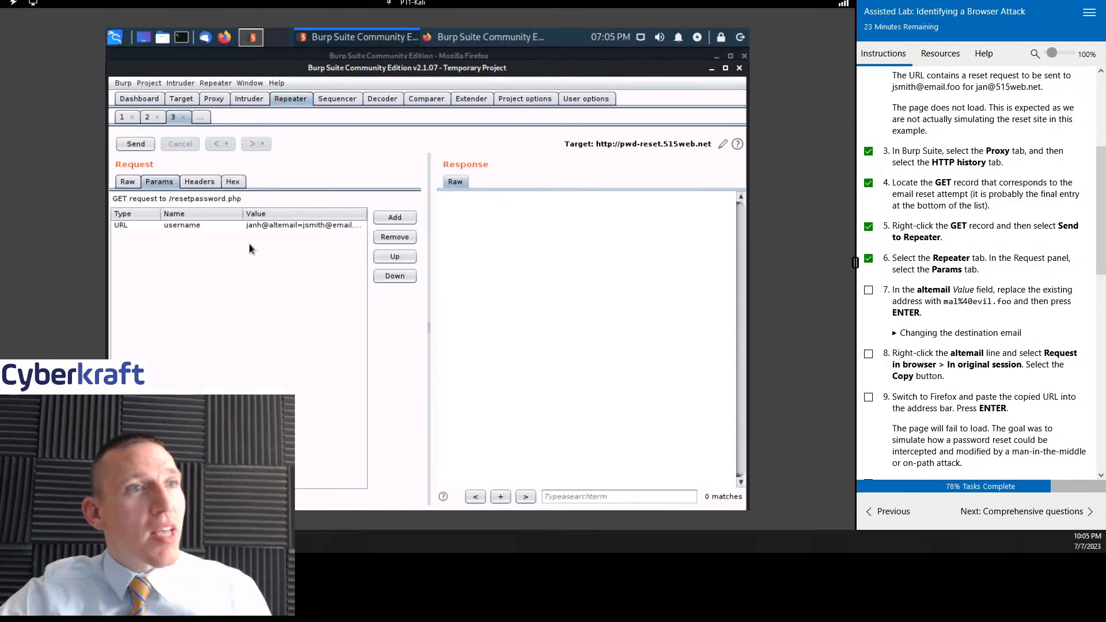
# - Read on through the lab's remaining password reset tasks, and reopen the proxy's HTTP history to review the captured resetpassword.php requests
pyautogui.scroll(-2, 981, 172)
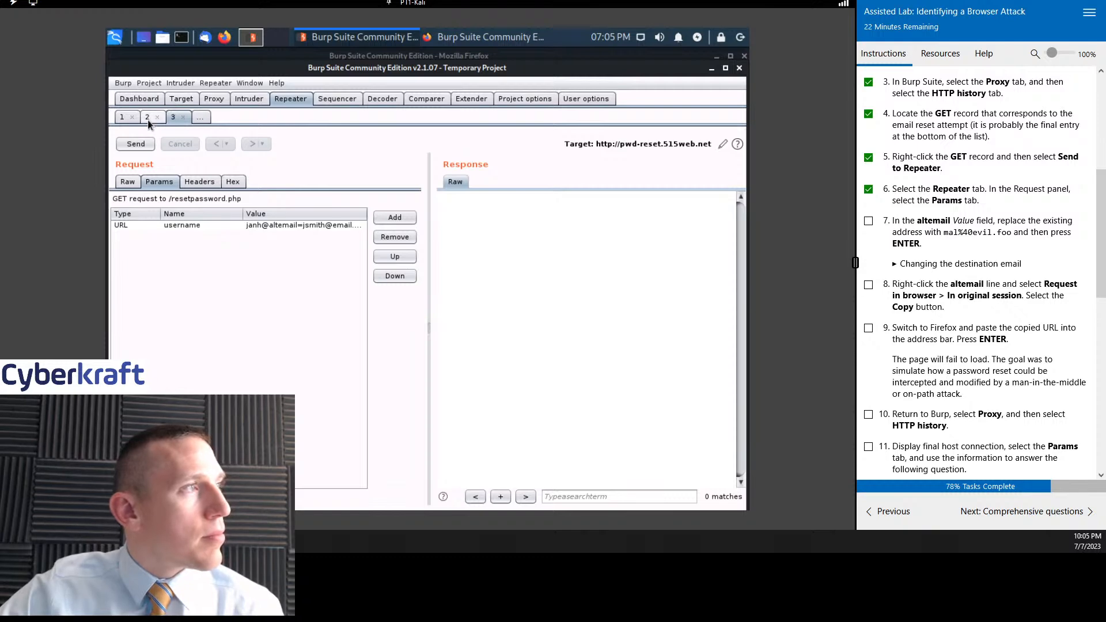
pyautogui.click(214, 99)
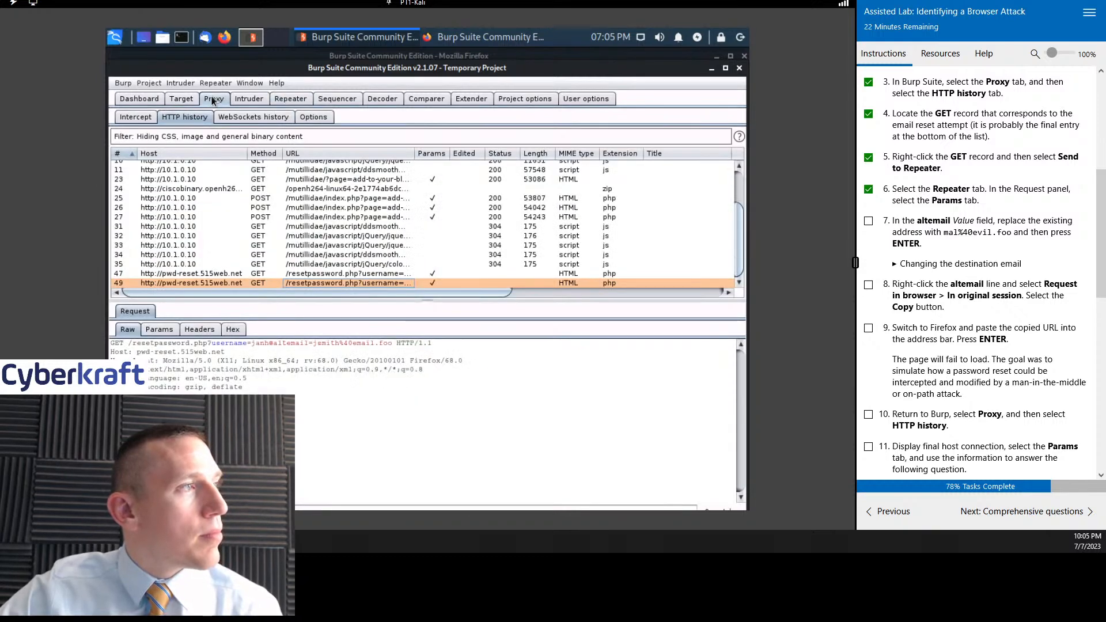
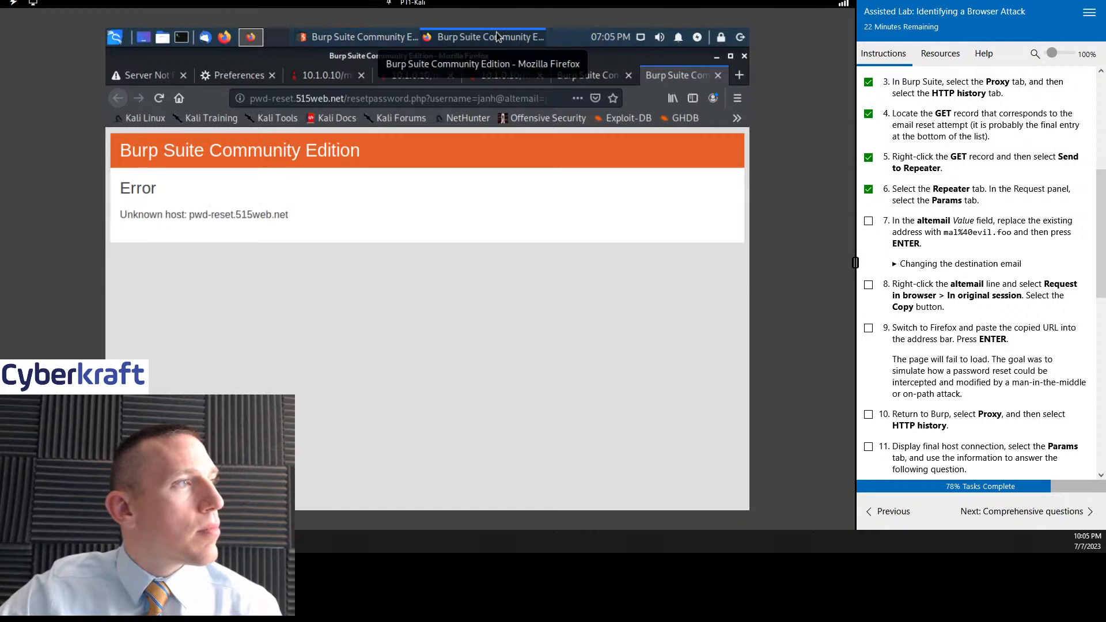
# - Review the simulated password reset URL in task 2 of the lab instructions and bring up Firefox's Server Not Found page
pyautogui.scroll(4, 1001, 198)
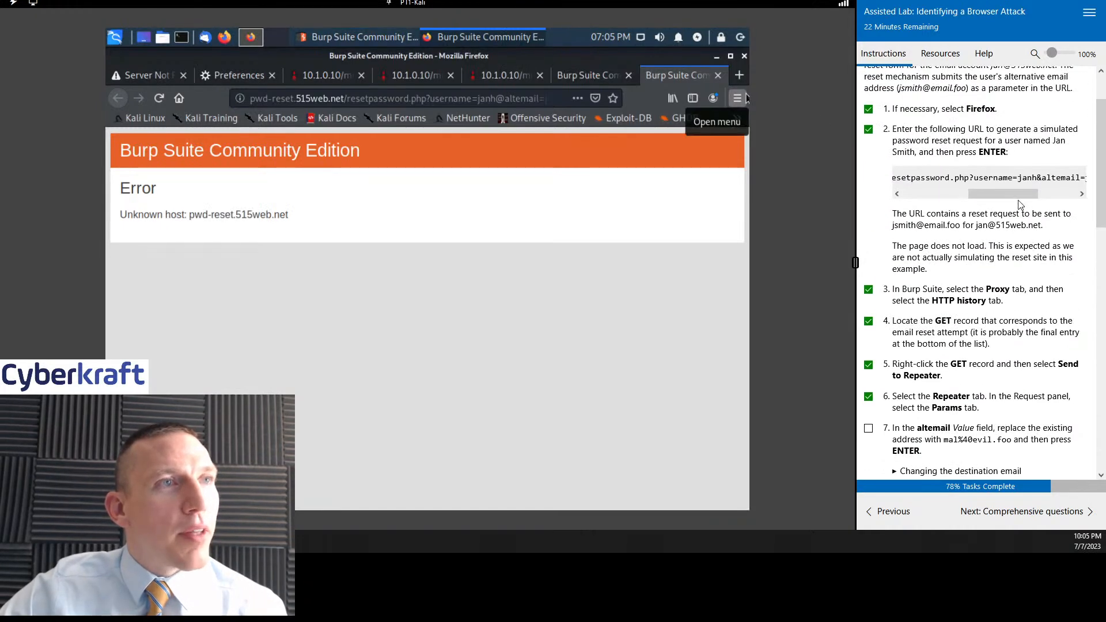
pyautogui.moveTo(1000, 198); pyautogui.dragTo(941, 200)
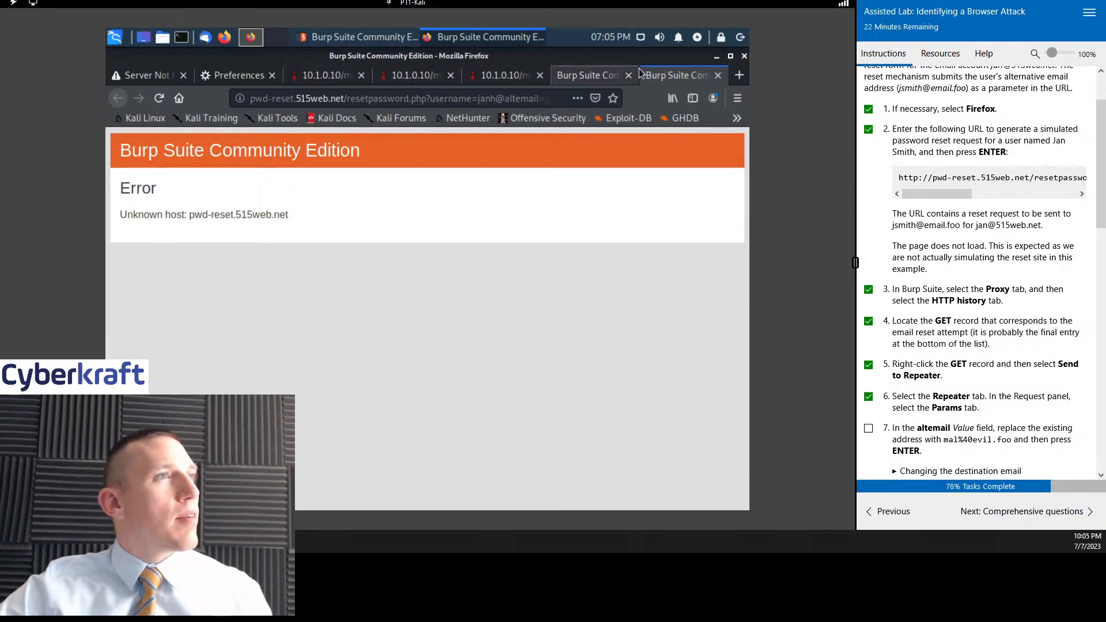
pyautogui.click(124, 75)
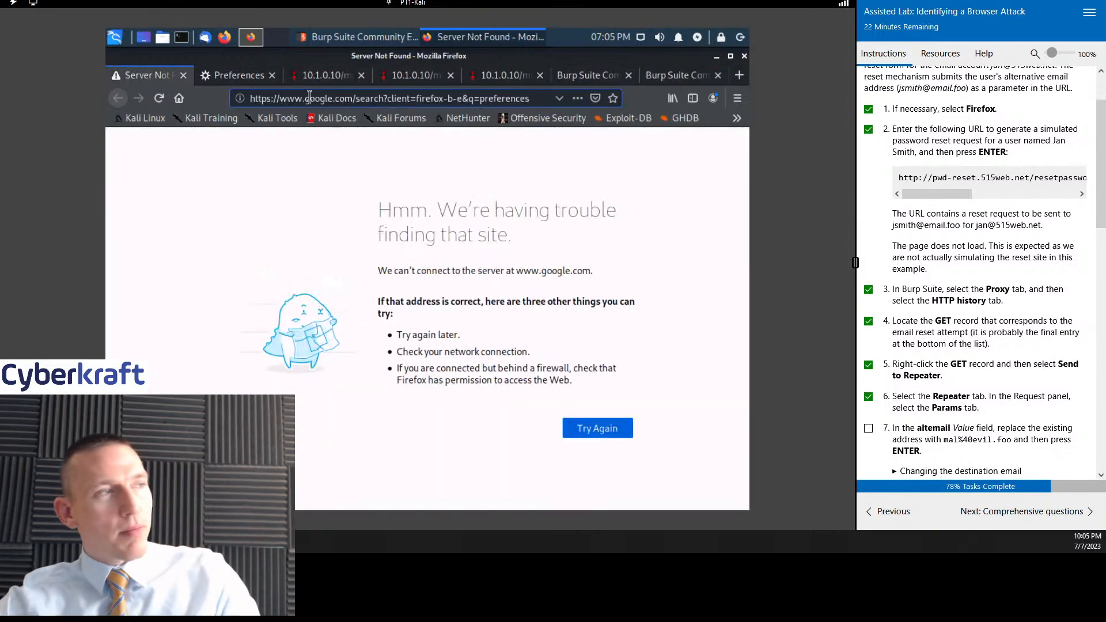
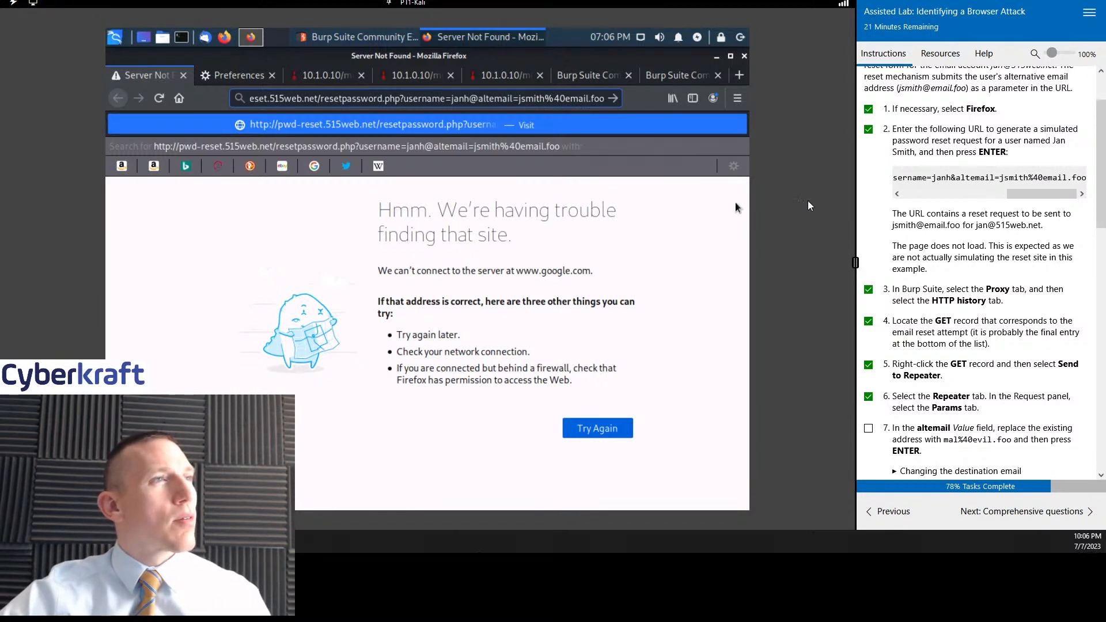
# - Switch to Burp Suite and bring up the available actions for password reset GET record 47 in the proxy's HTTP history
pyautogui.scroll(-2, 992, 217)
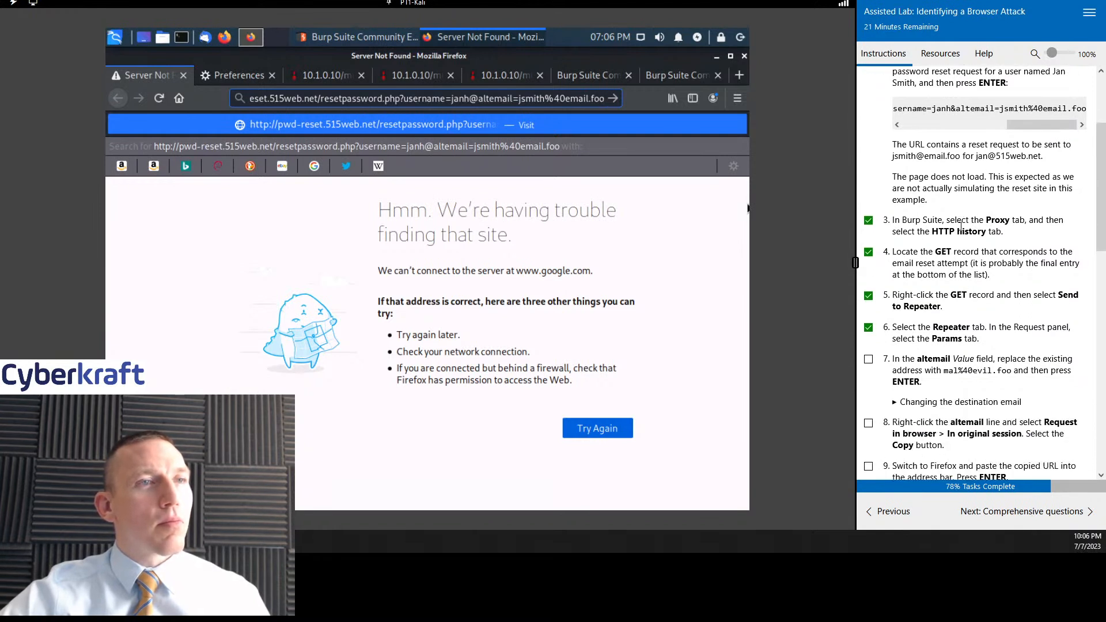
pyautogui.click(314, 38)
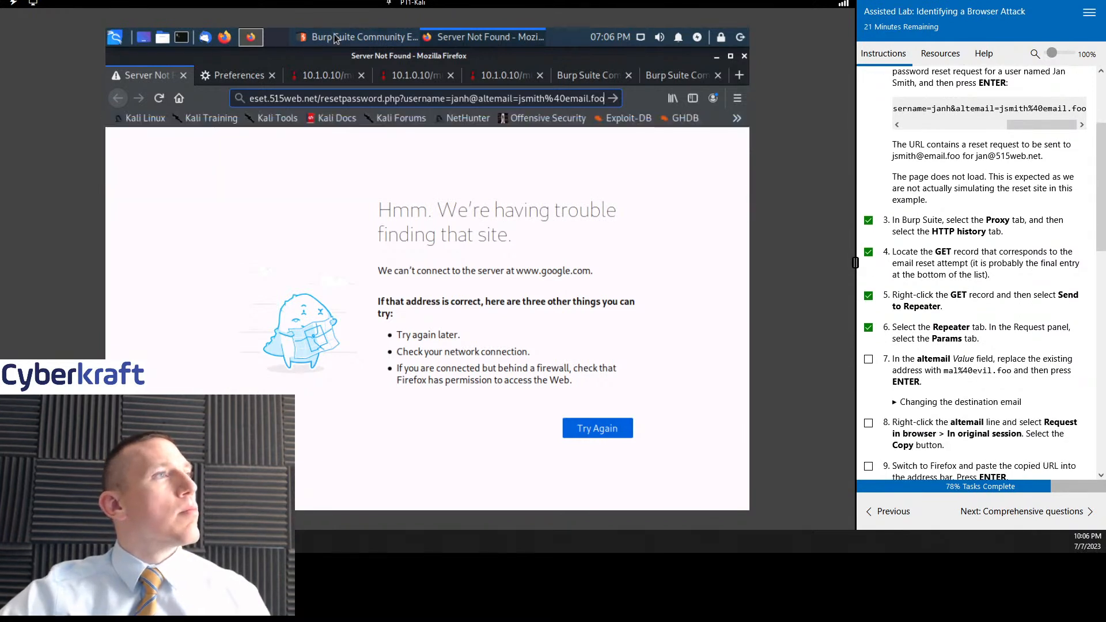
pyautogui.click(187, 117)
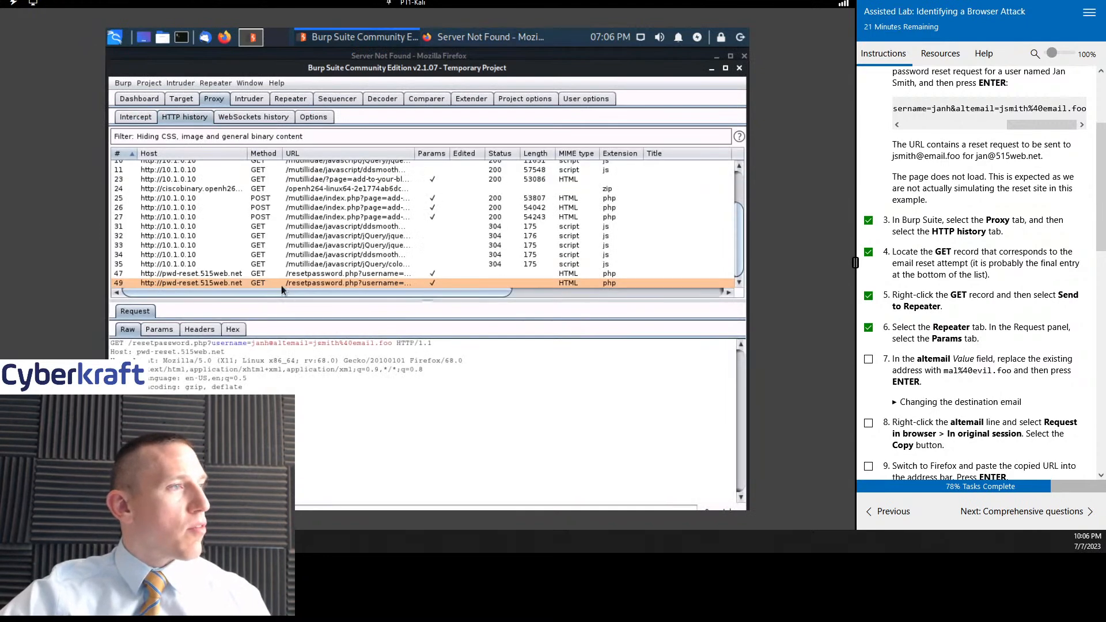
pyautogui.click(281, 272)
pyautogui.rightClick(280, 272)
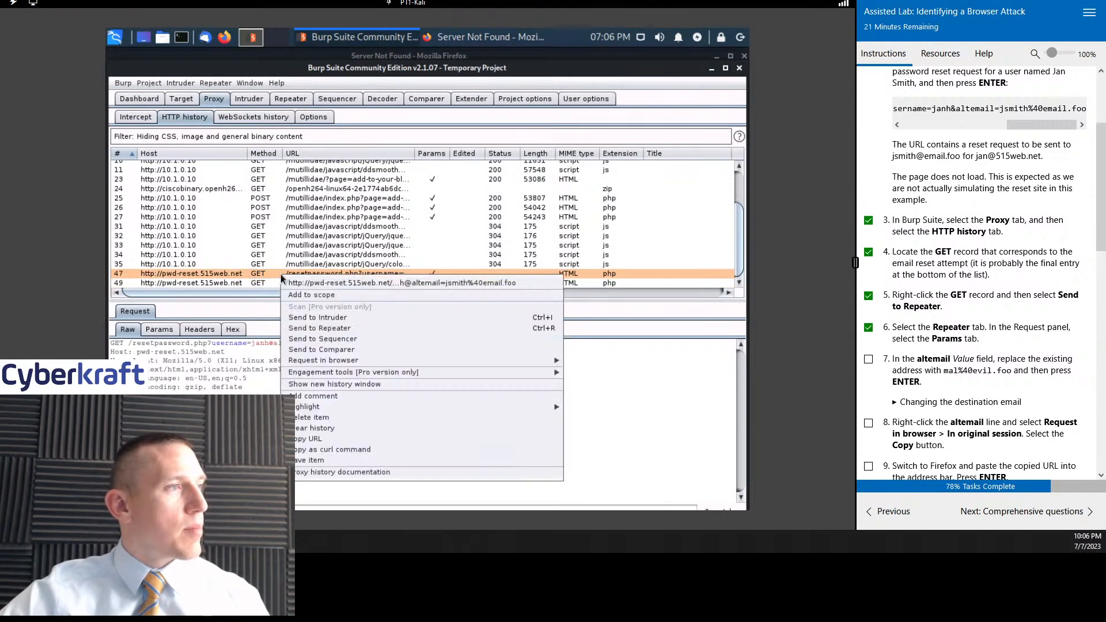
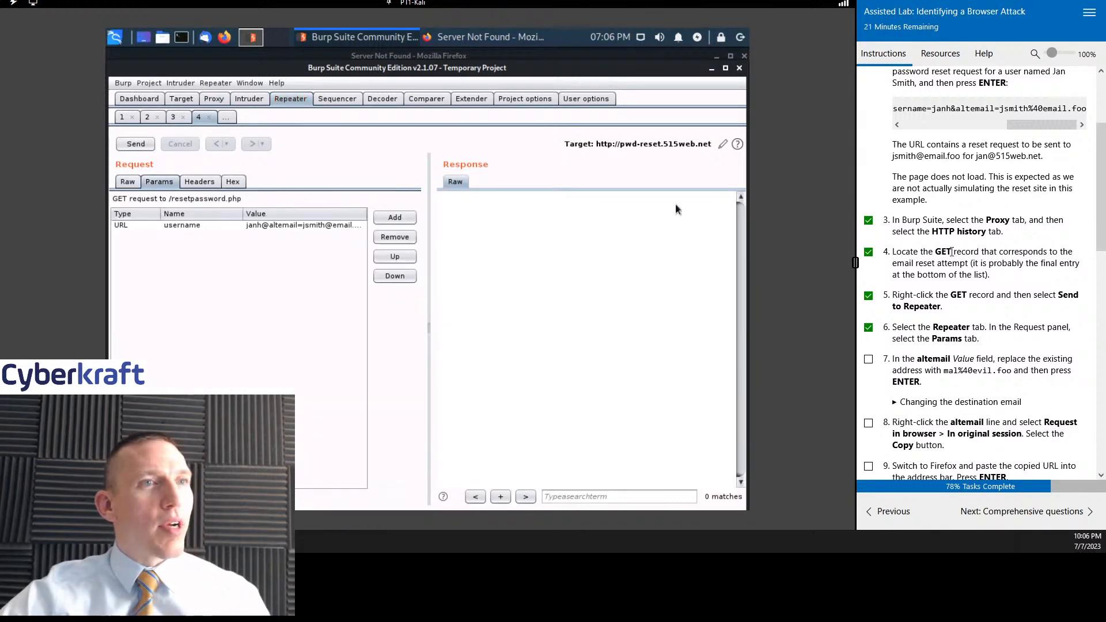
# - Check the password reset request's headers and parameters in Repeater against the lab's altemail instruction, and select the username parameter
pyautogui.scroll(-5, 950, 236)
pyautogui.scroll(-1, 951, 236)
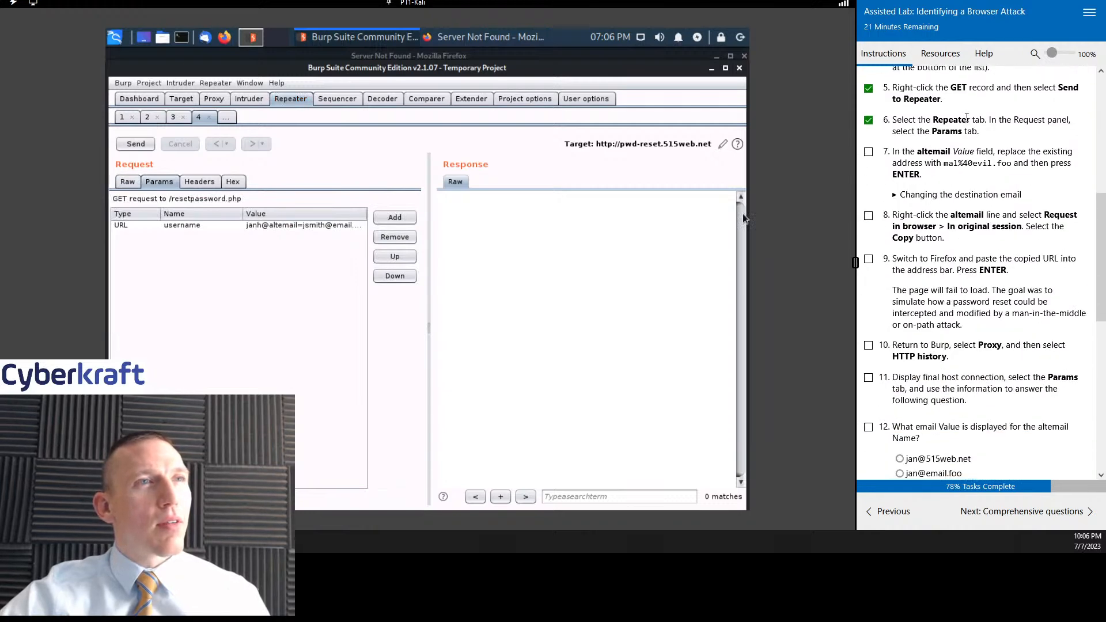
pyautogui.scroll(2, 1009, 159)
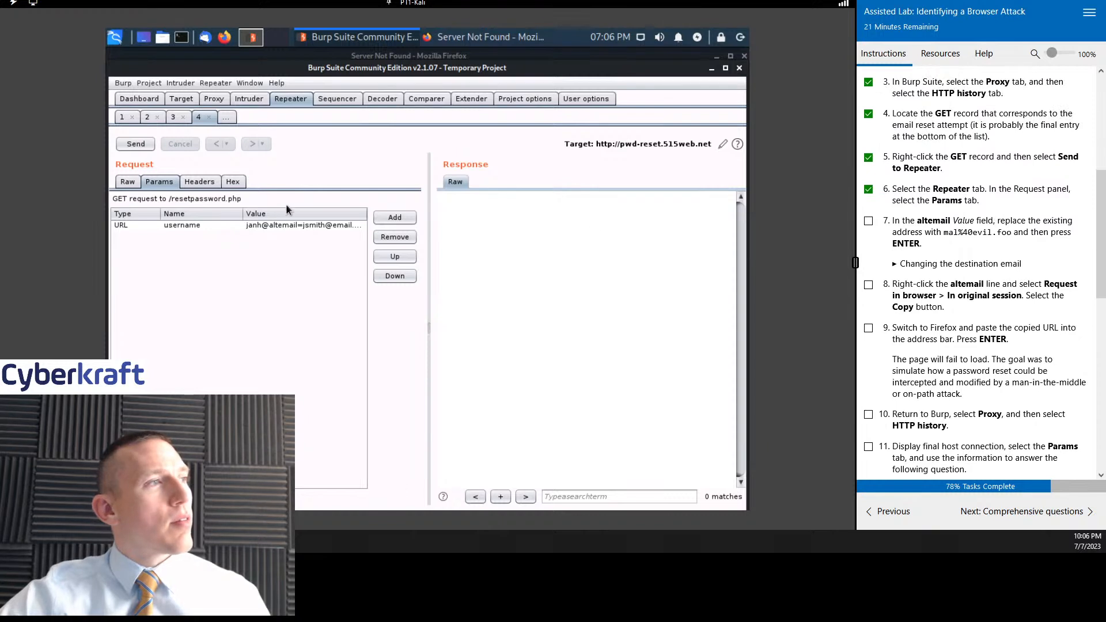
pyautogui.click(264, 224)
pyautogui.click(188, 182)
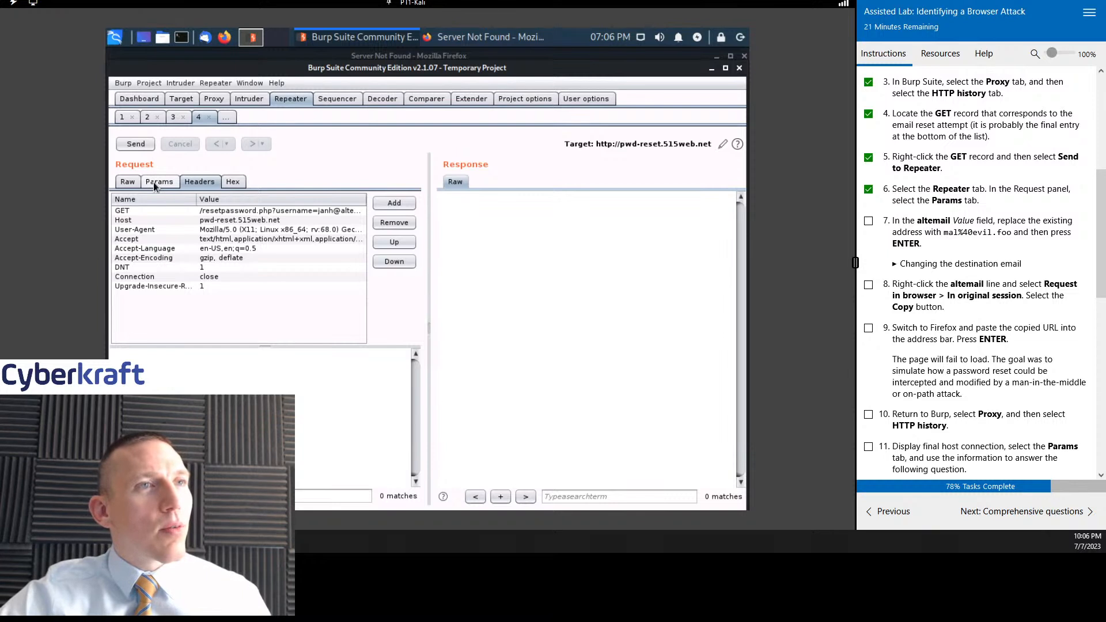
pyautogui.click(155, 183)
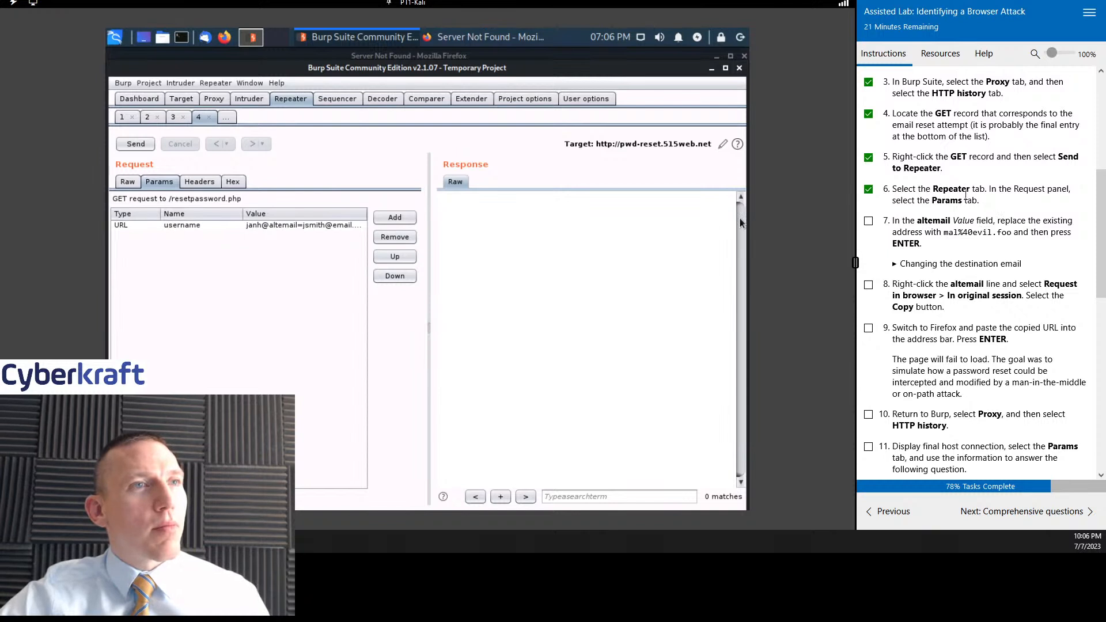
pyautogui.click(181, 226)
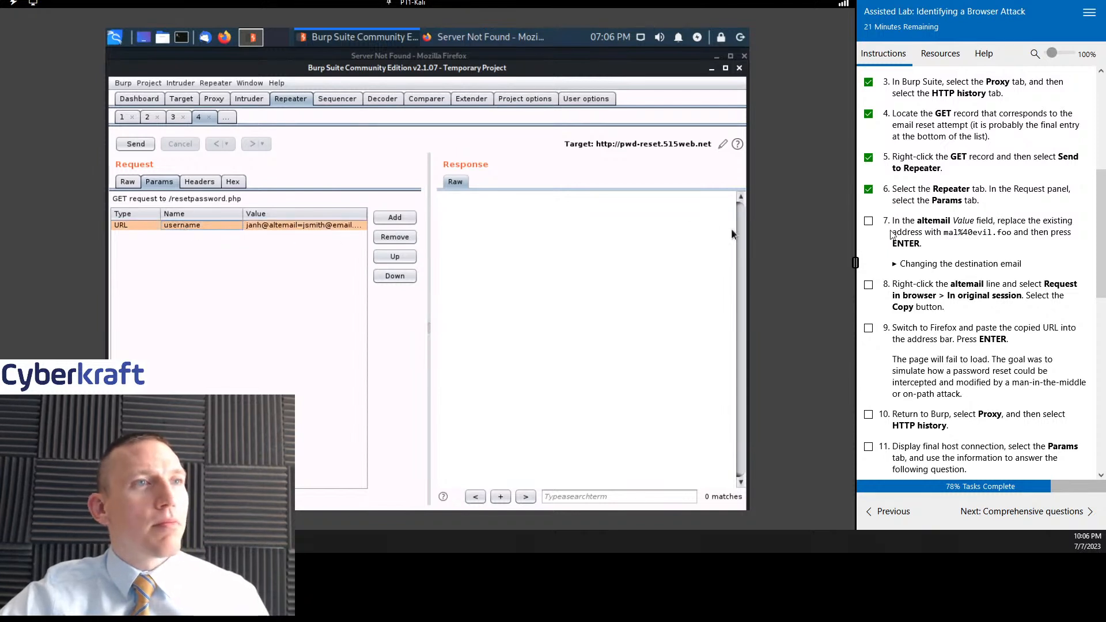
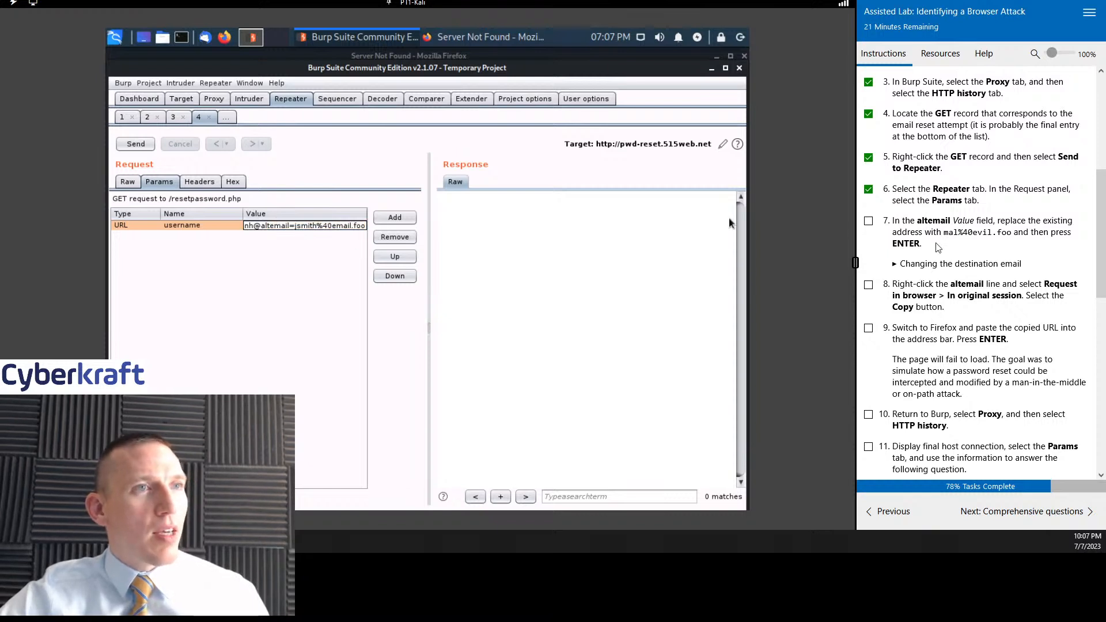
# - Mark lab instruction 7, replacing the altemail address, as complete and bring the following instructions into view
pyautogui.click(867, 220)
pyautogui.scroll(-1, 1018, 250)
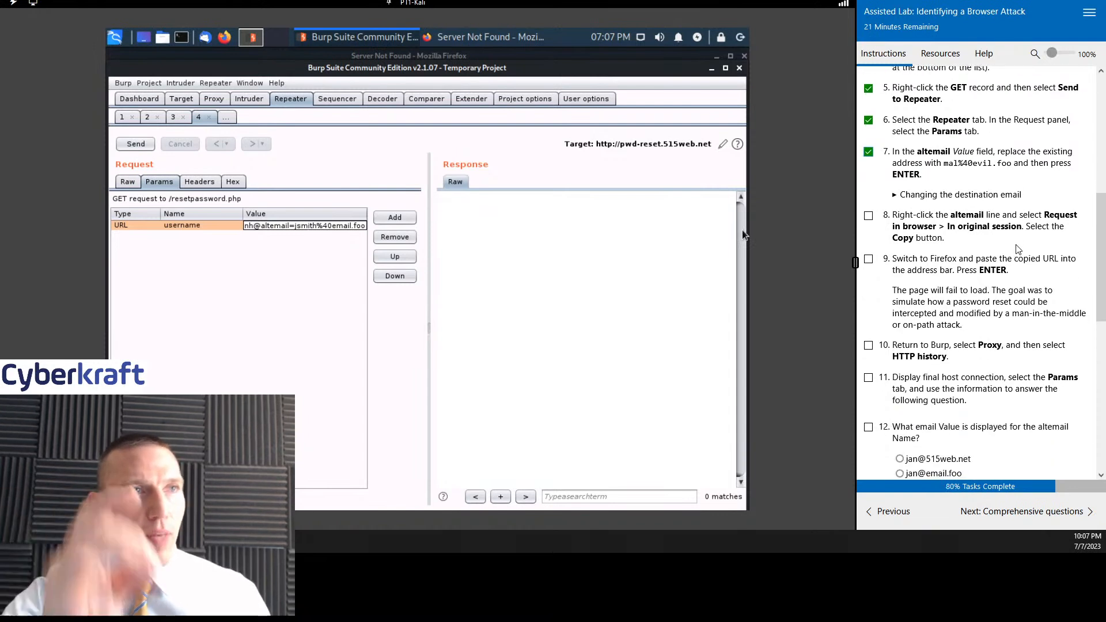
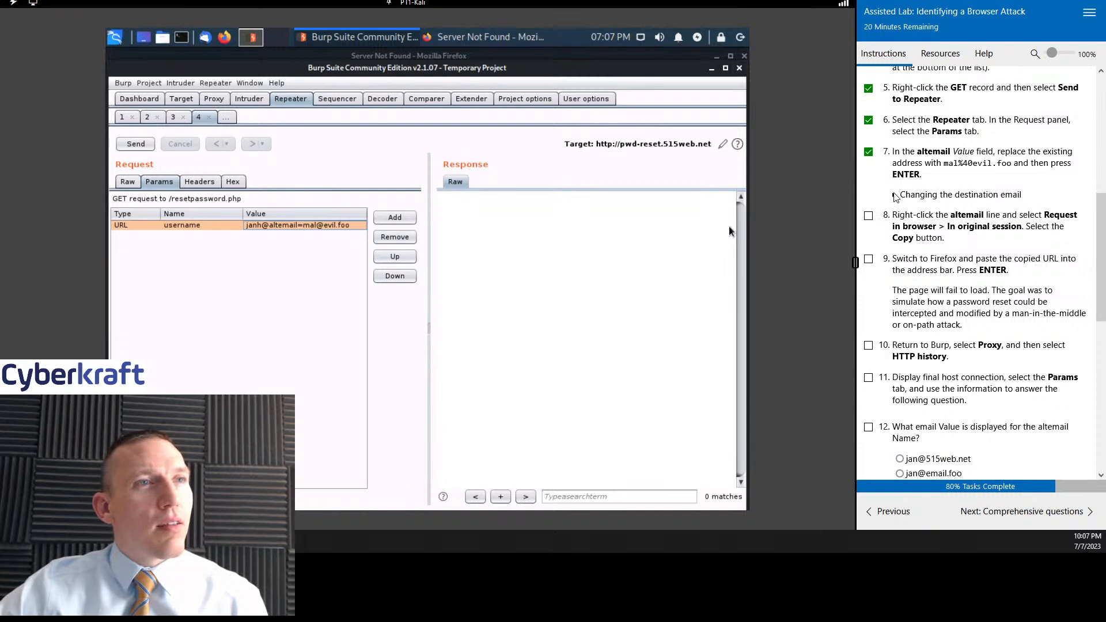
# - Expand the "Changing the destination email" example image under lab instruction 7 to examine the expected altemail parameter
pyautogui.click(894, 197)
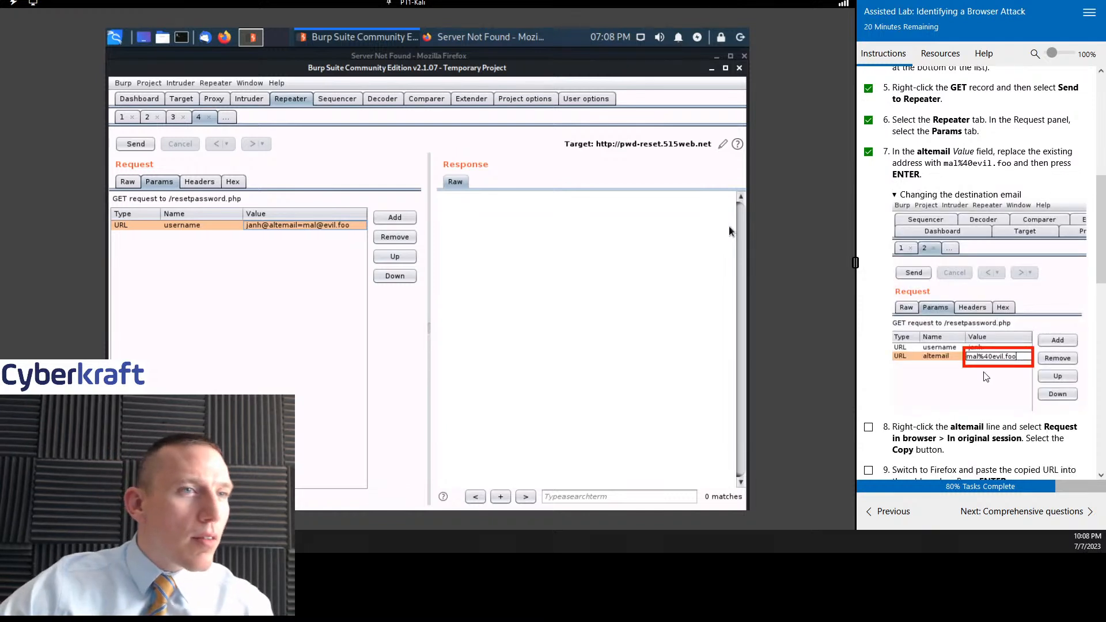
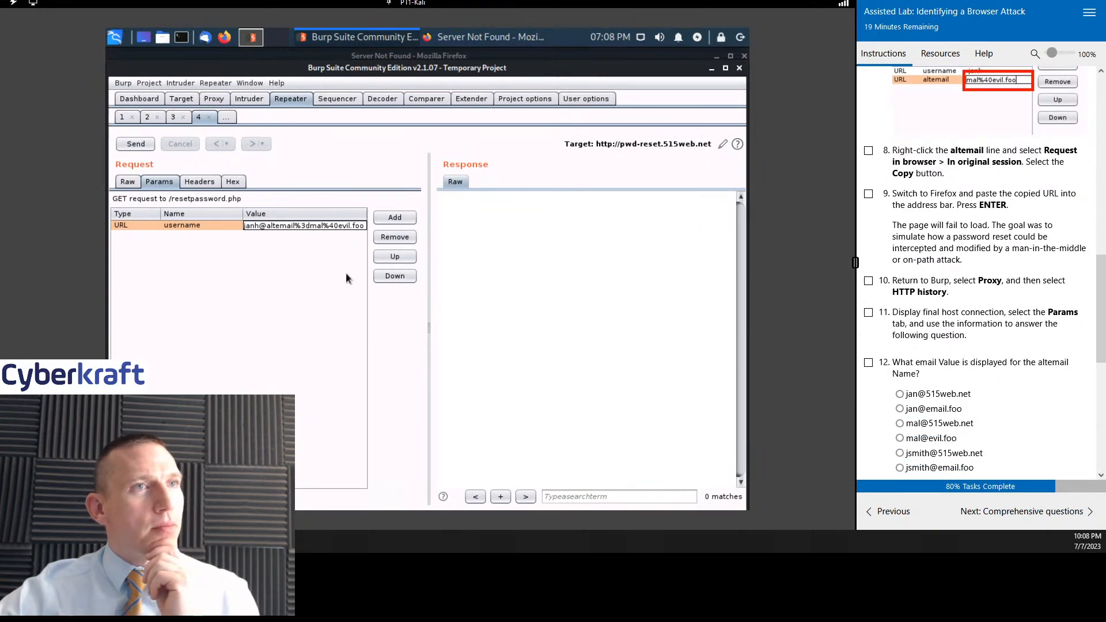
# - Generate a URL for repeating the modified /resetpassword.php request in the browser, using the original session
pyautogui.rightClick(188, 224)
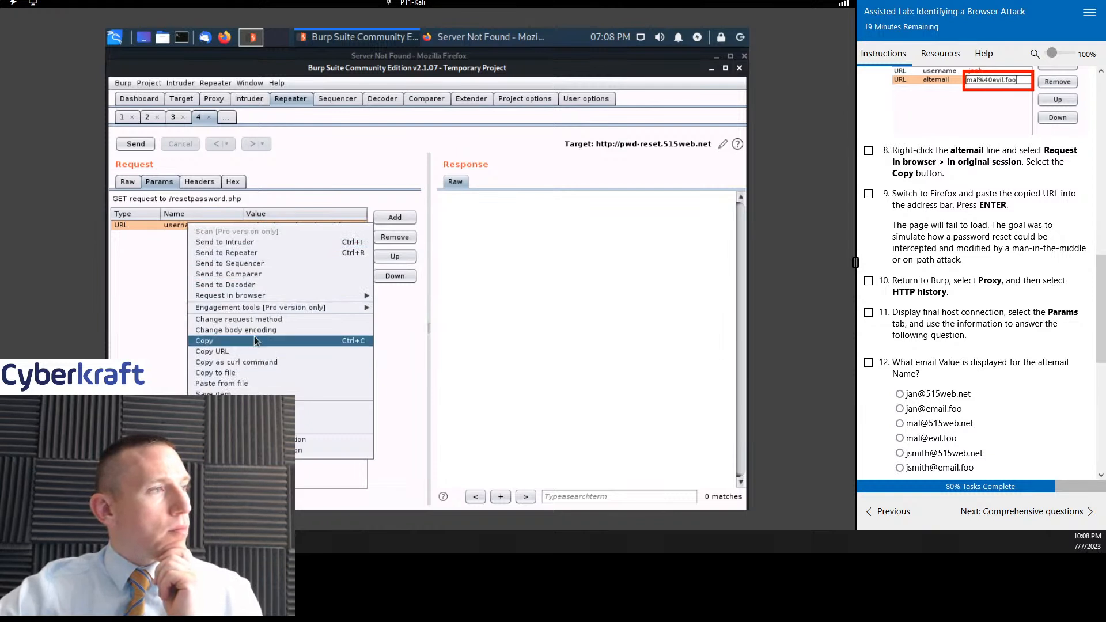
pyautogui.moveTo(257, 306)
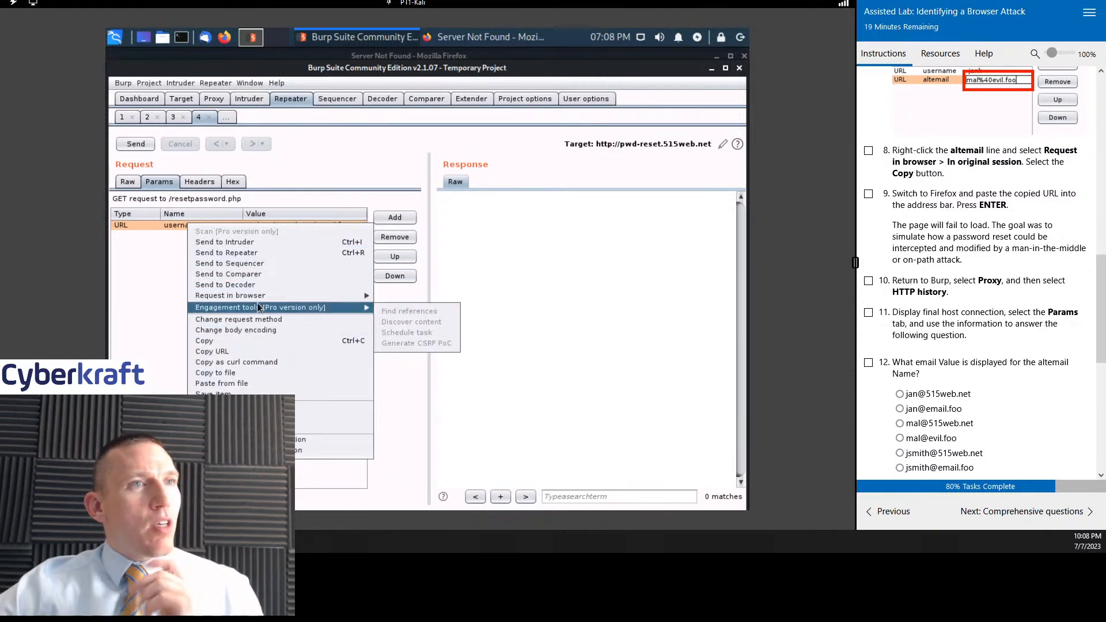
pyautogui.scroll(1, 818, 156)
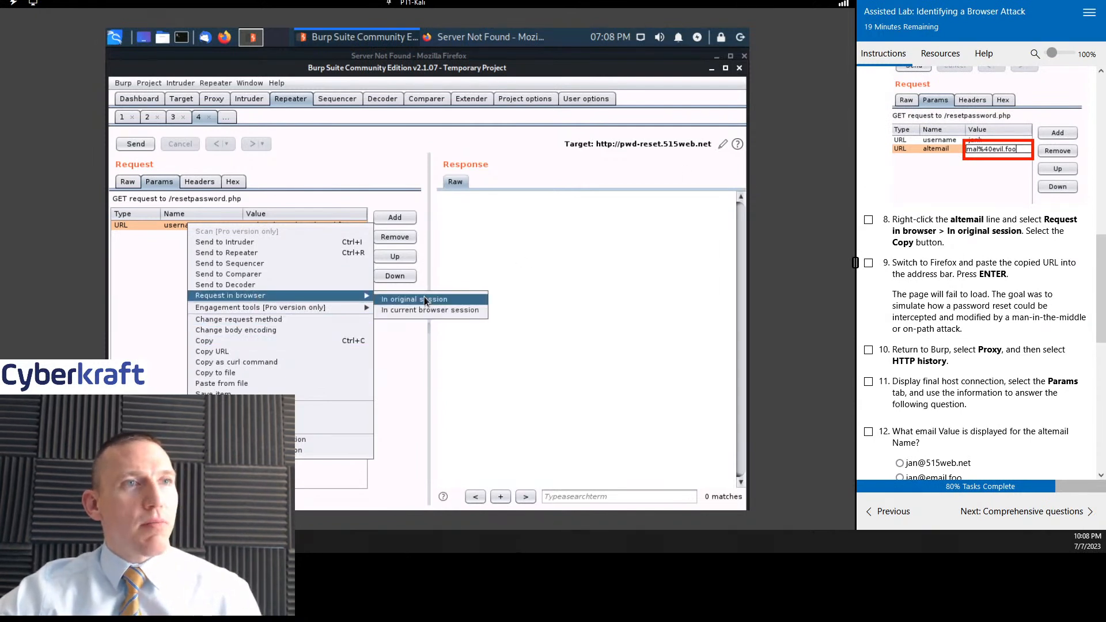
pyautogui.click(424, 300)
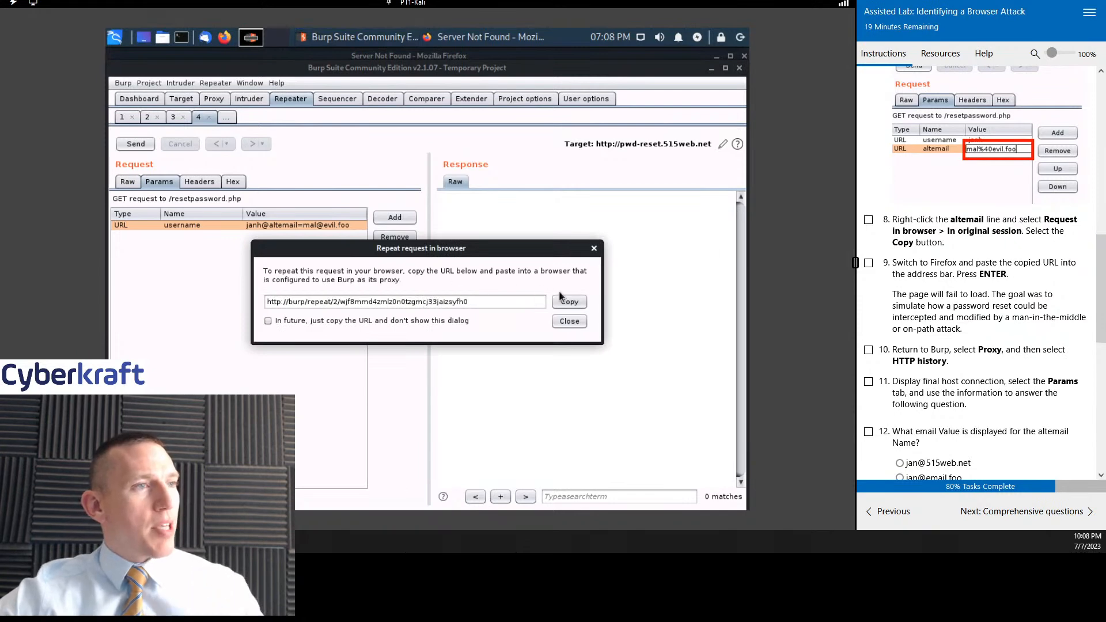
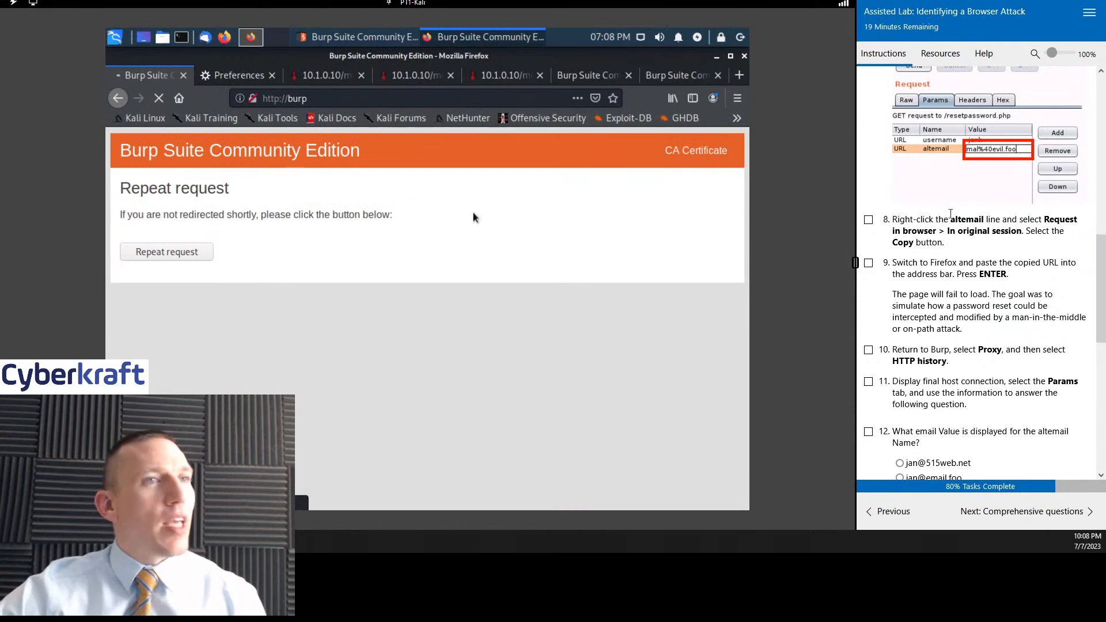
# - Forward the intercepted /resetpassword.php request in Burp Suite's Proxy and mark lab steps 8 and 9 as done
pyautogui.click(868, 220)
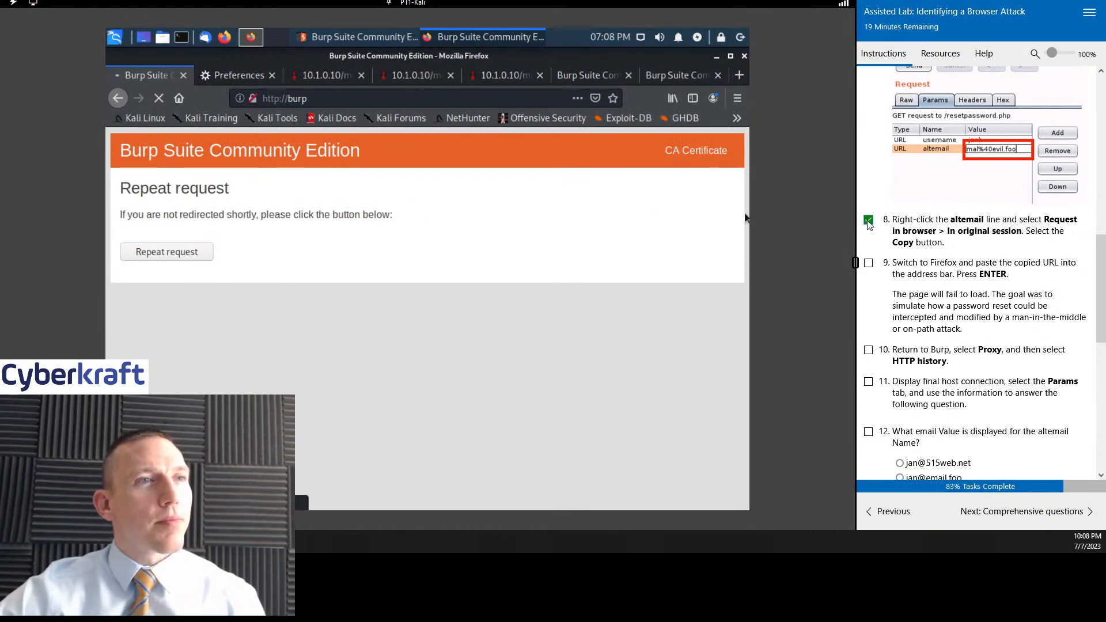
pyautogui.scroll(-2, 1004, 271)
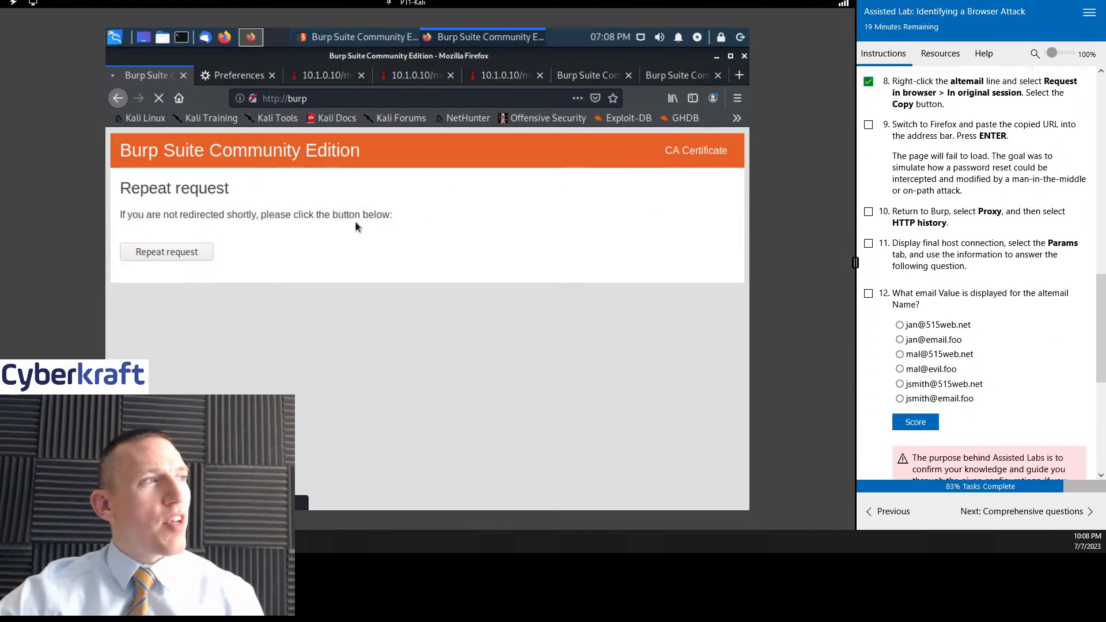
pyautogui.click(380, 37)
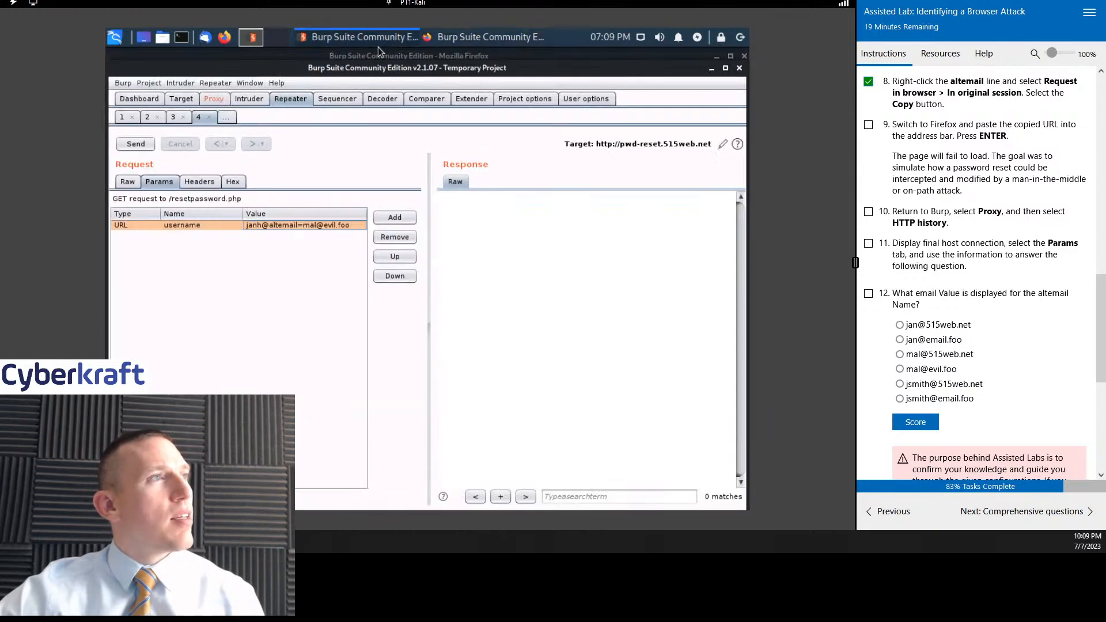
pyautogui.click(223, 97)
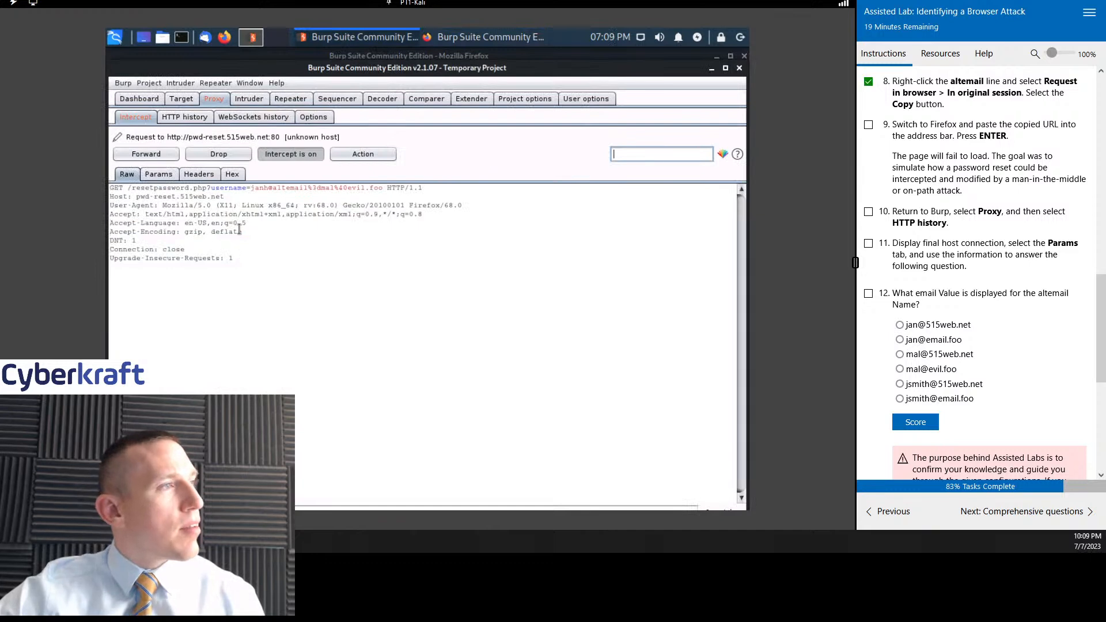
pyautogui.click(146, 154)
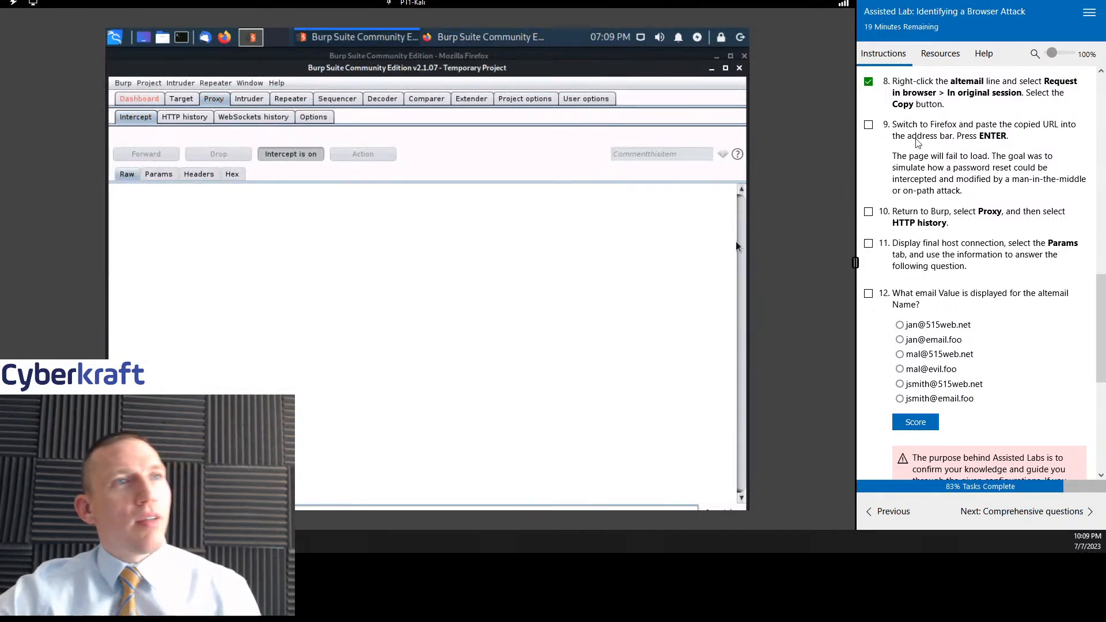
pyautogui.click(868, 125)
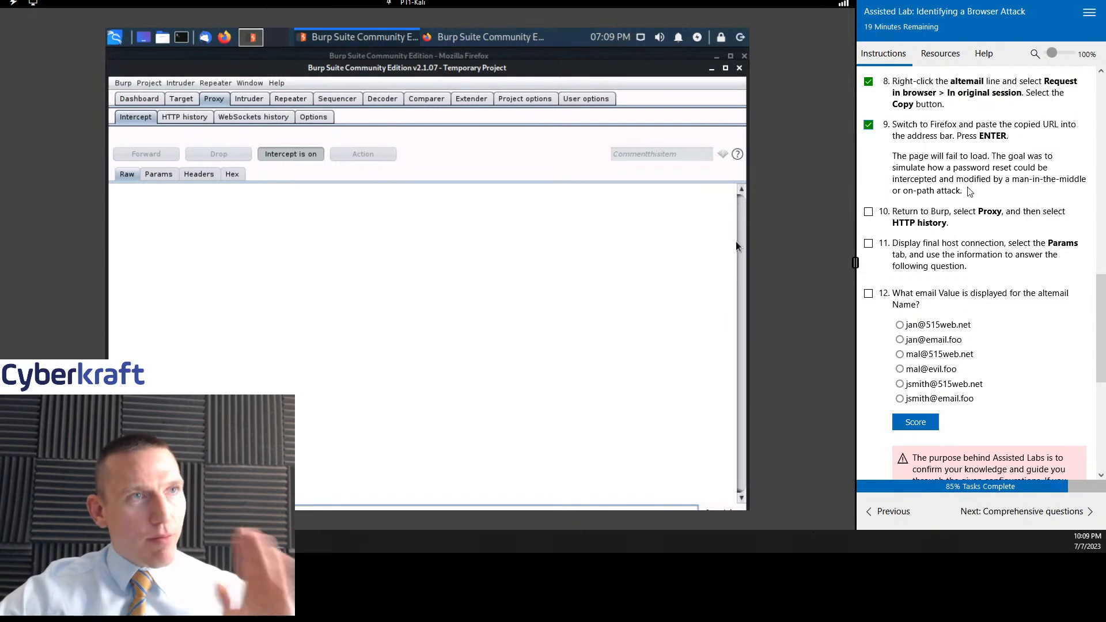
# - Send the /resetpassword.php request numbered 49 from the proxy's HTTP history to Repeater
pyautogui.scroll(3, 969, 192)
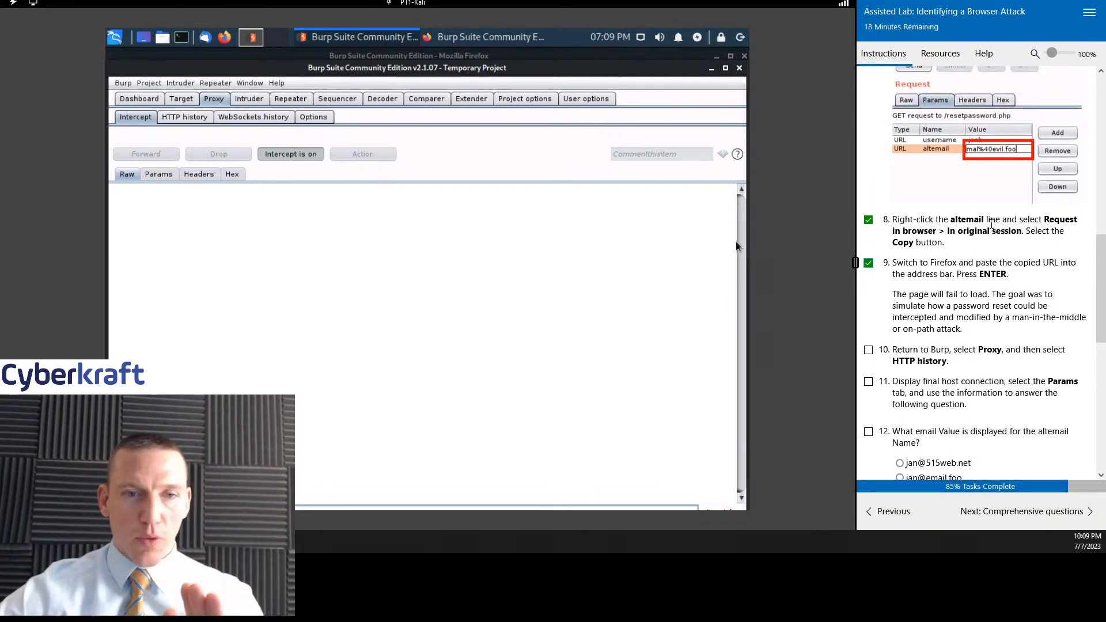
pyautogui.scroll(-3, 991, 222)
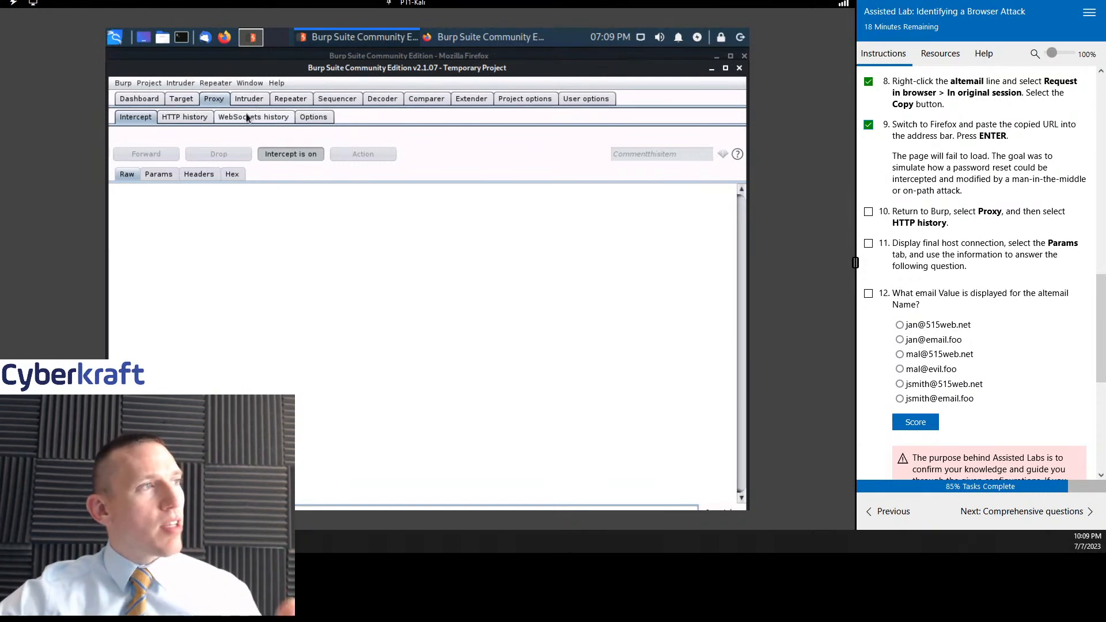
pyautogui.click(184, 117)
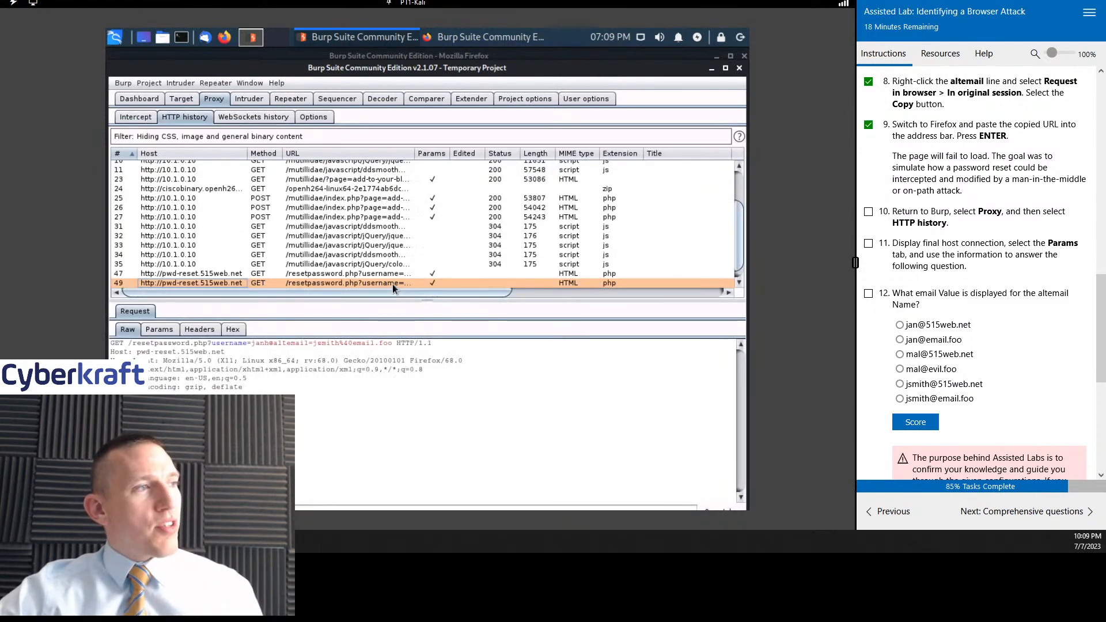
pyautogui.click(366, 274)
pyautogui.click(362, 283)
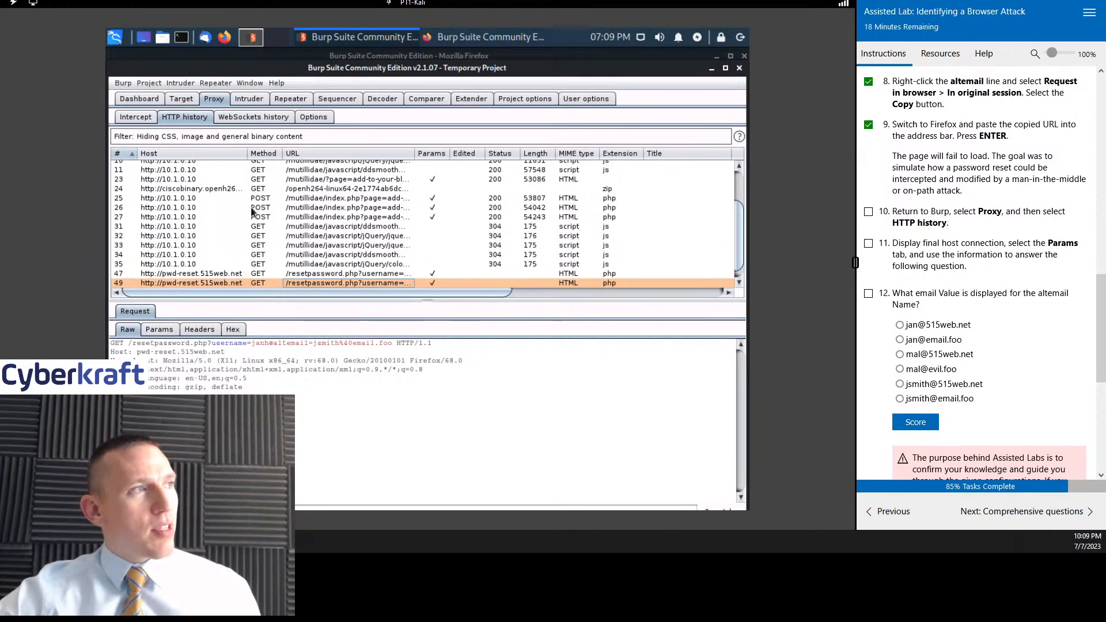
pyautogui.rightClick(216, 285)
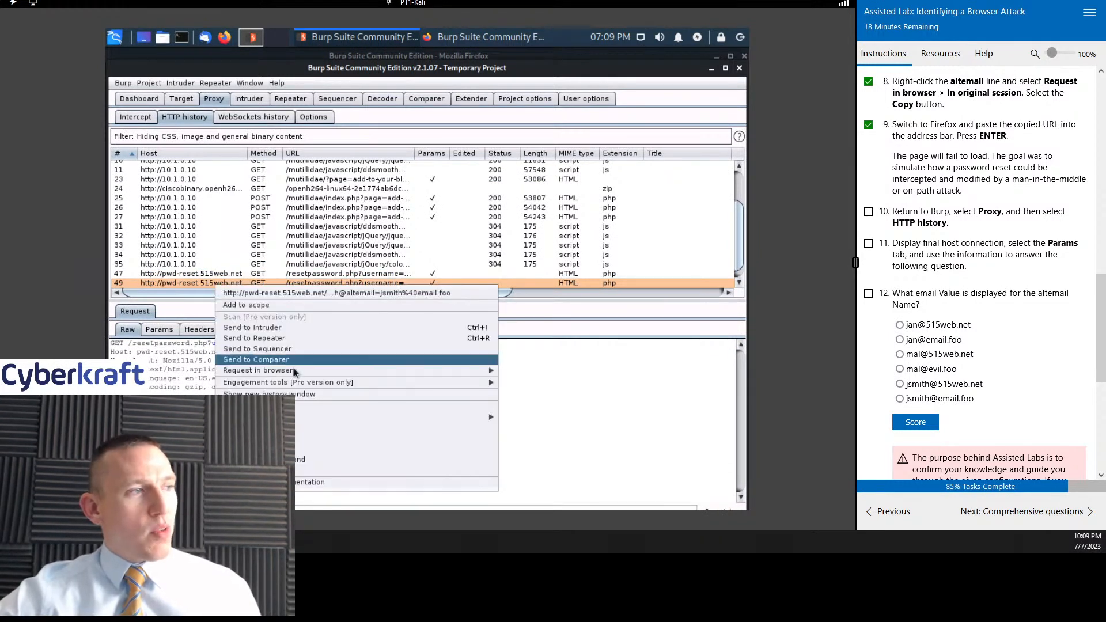
pyautogui.moveTo(300, 370)
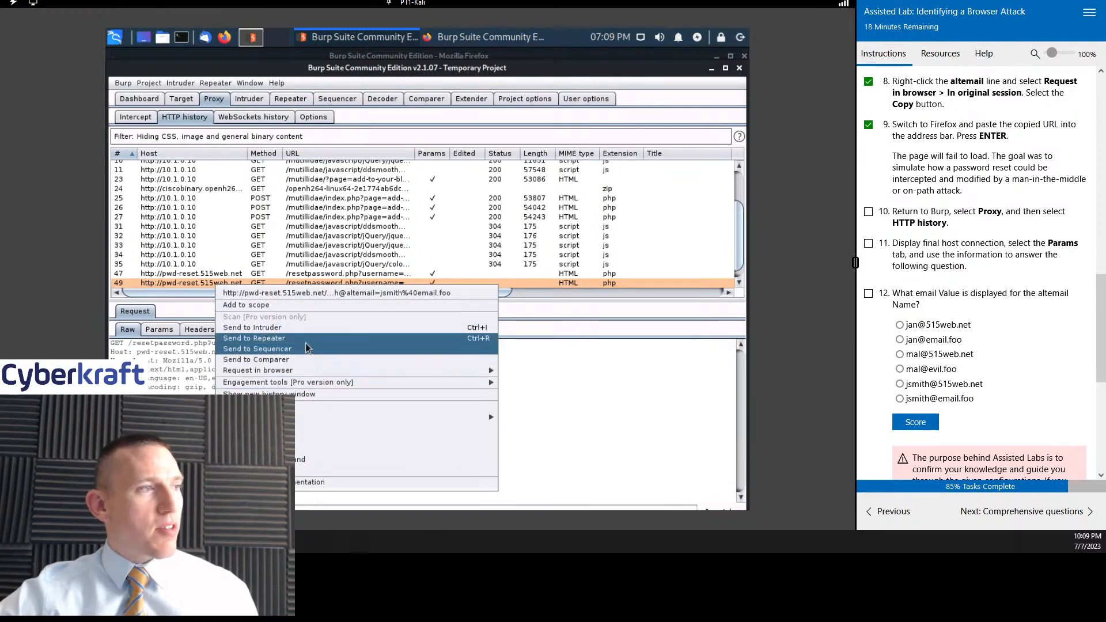
pyautogui.click(305, 339)
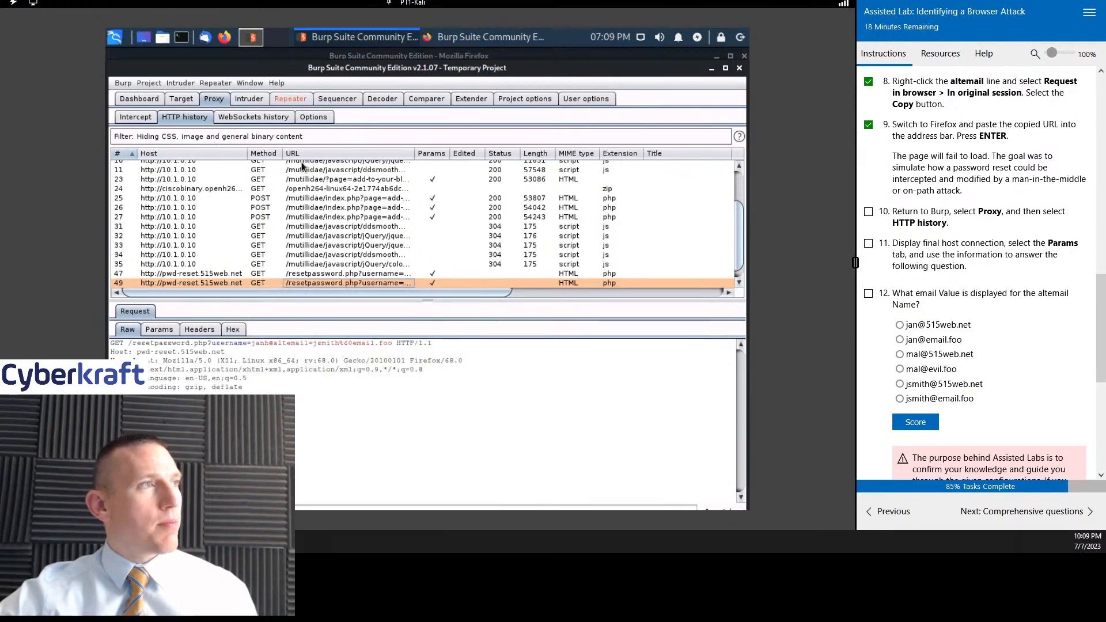
# - Show the parameters of the newly sent request in Repeater and examine the username parameter's value
pyautogui.click(289, 99)
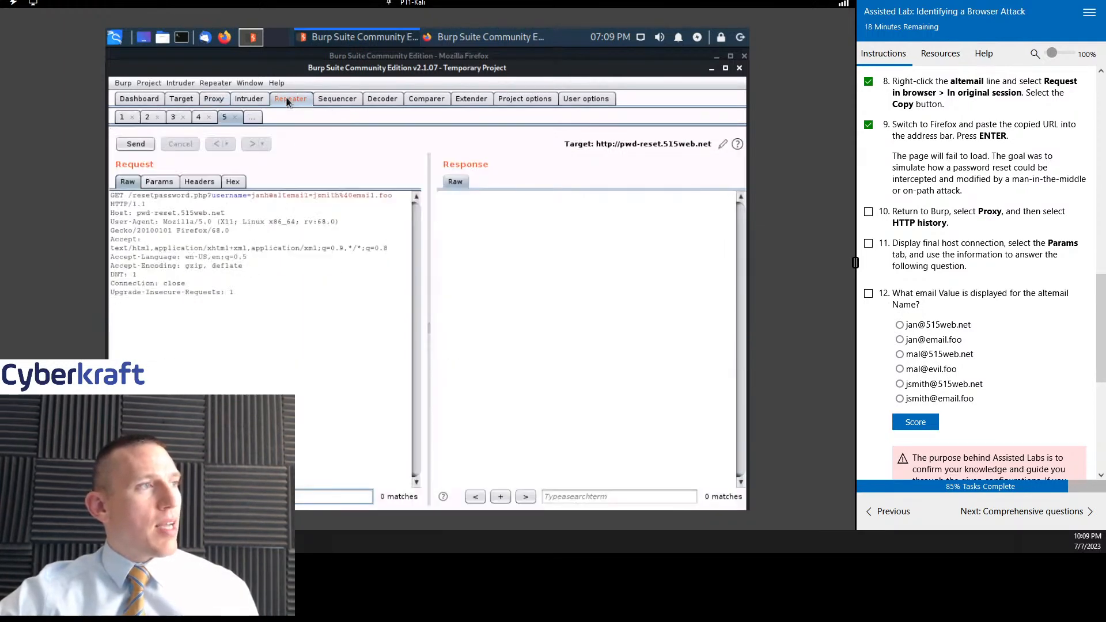
pyautogui.click(165, 183)
pyautogui.click(224, 226)
pyautogui.click(296, 228)
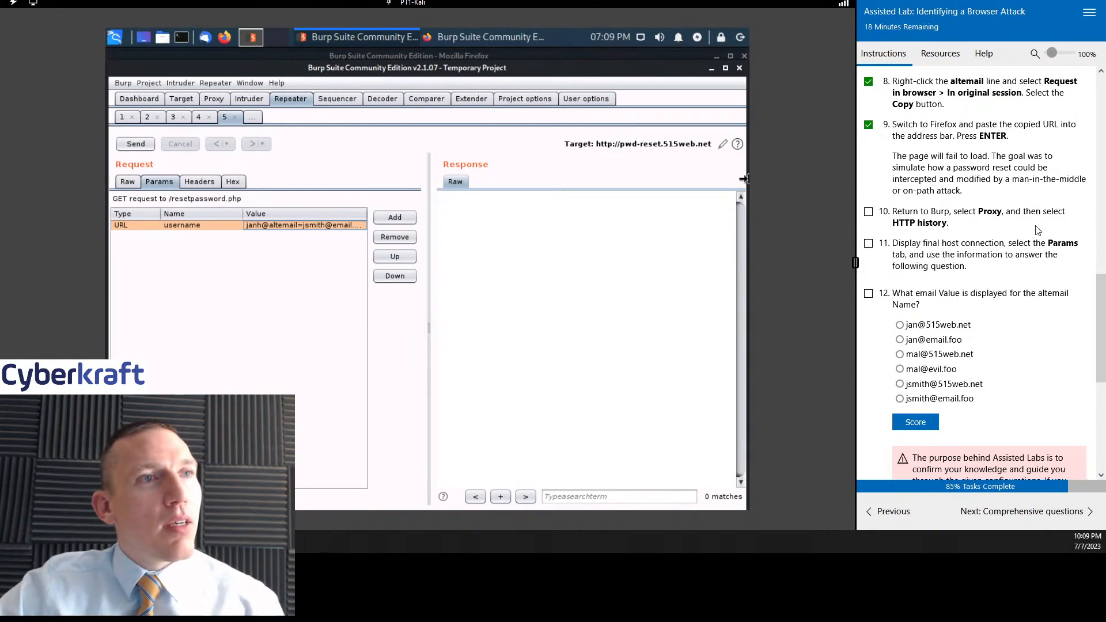
# - Display the final /resetpassword.php request in the proxy's HTTP history and mark lab steps 10 and 11 as done
pyautogui.click(212, 96)
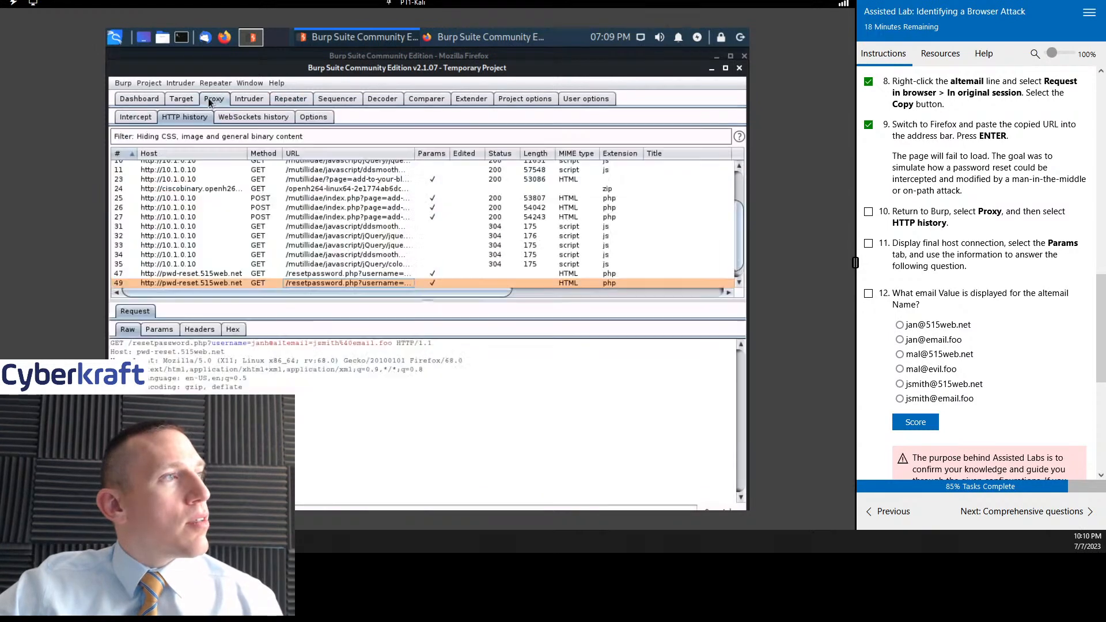
pyautogui.click(347, 274)
pyautogui.click(349, 283)
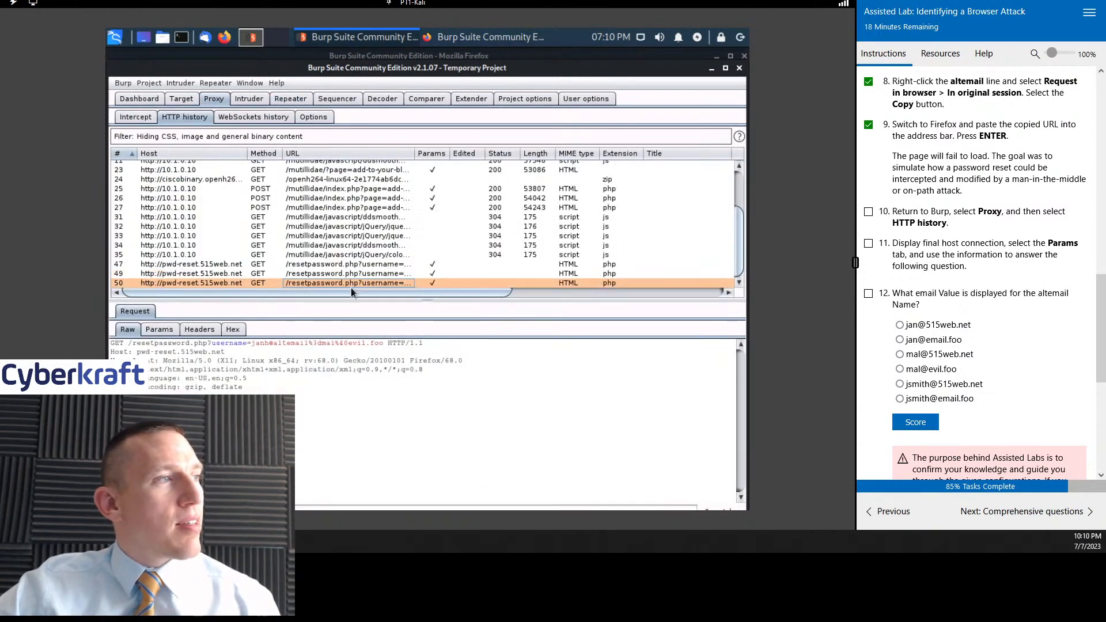
pyautogui.click(868, 212)
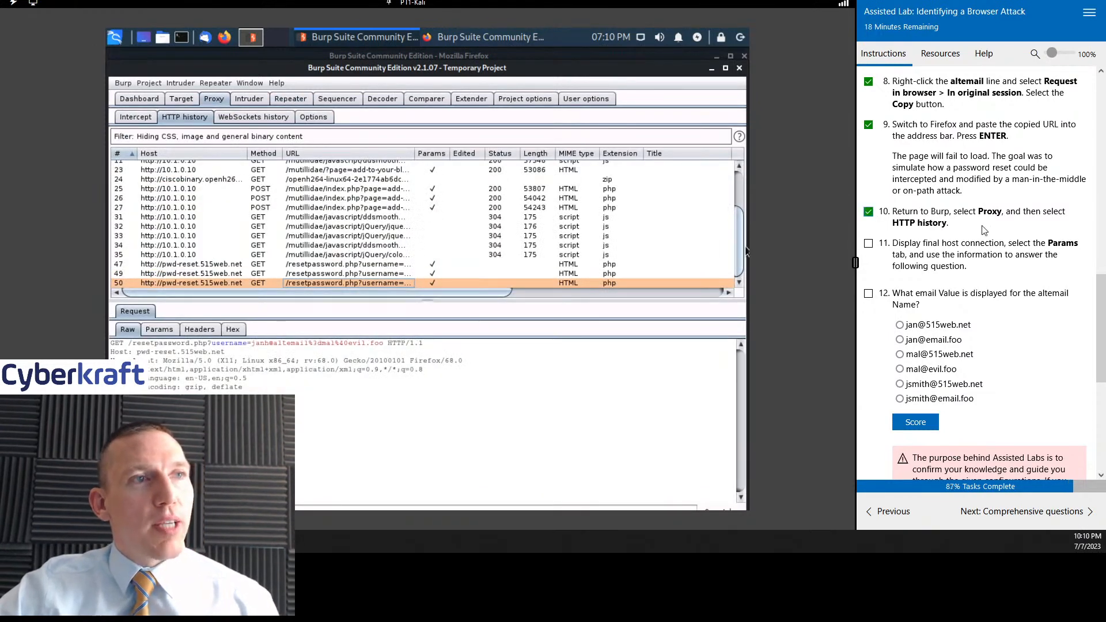
pyautogui.click(869, 106)
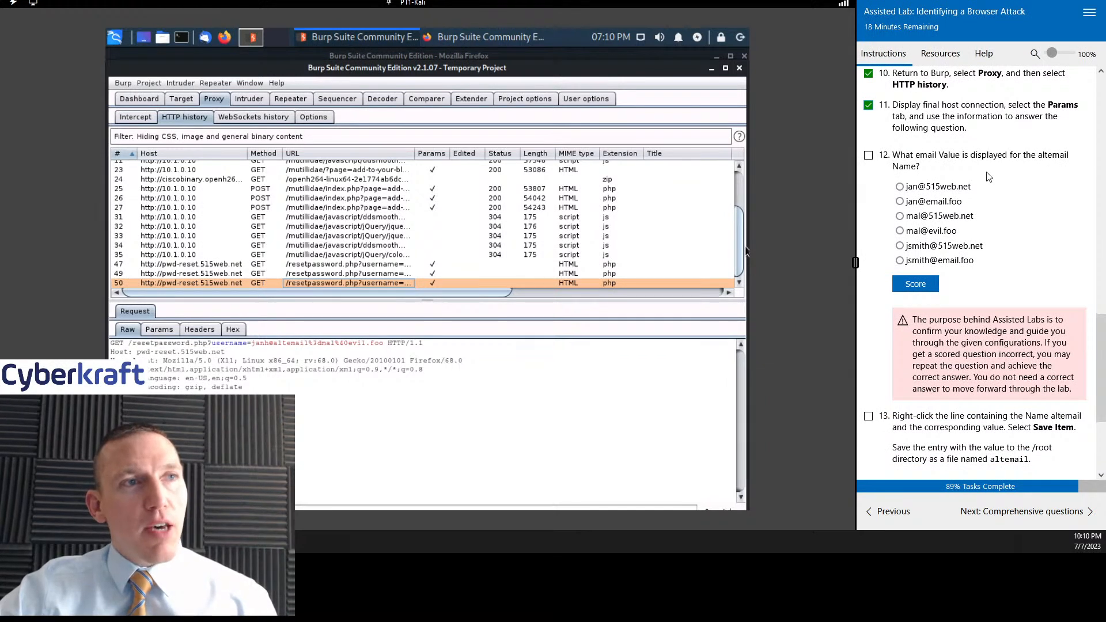
# - Answer lab question 12 with the "mal" address at evil.foo, score it, and mark the step as done
pyautogui.click(869, 155)
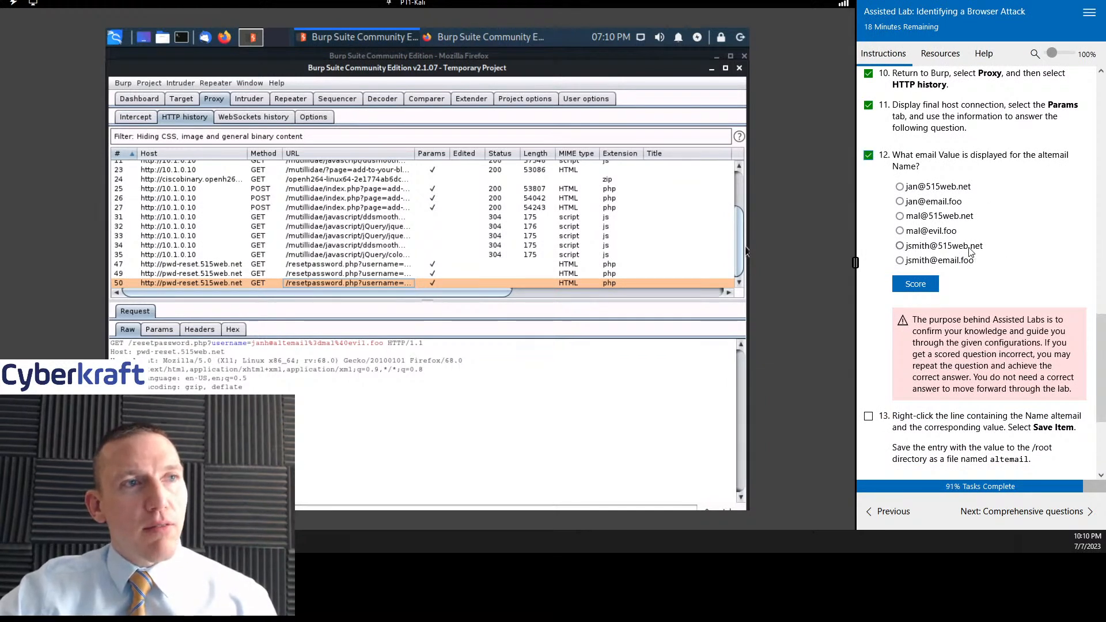
pyautogui.click(924, 233)
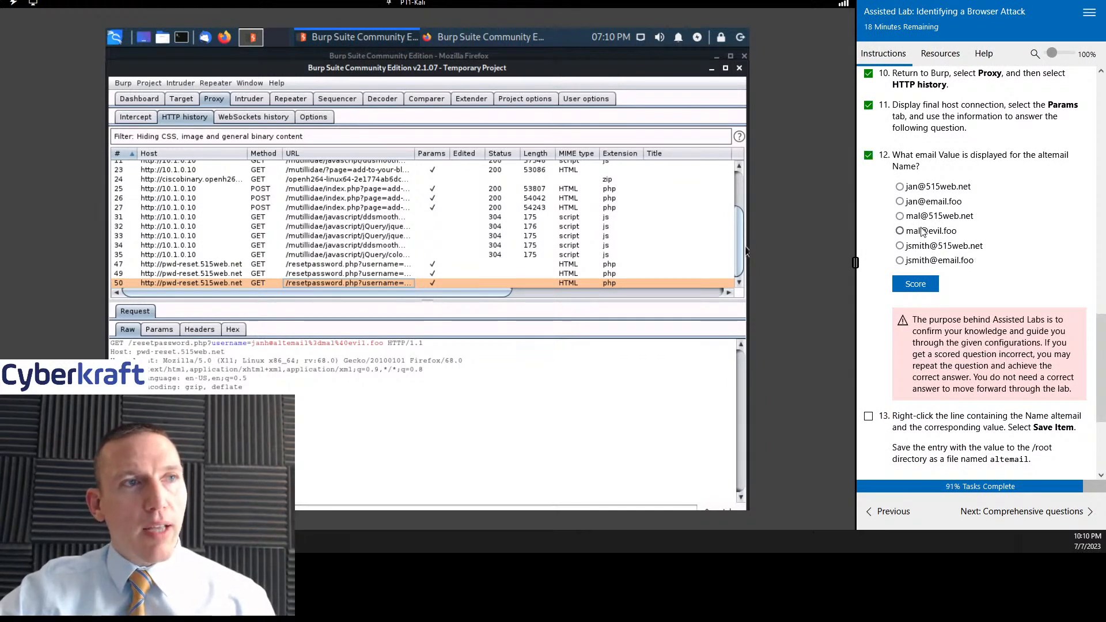
pyautogui.click(915, 288)
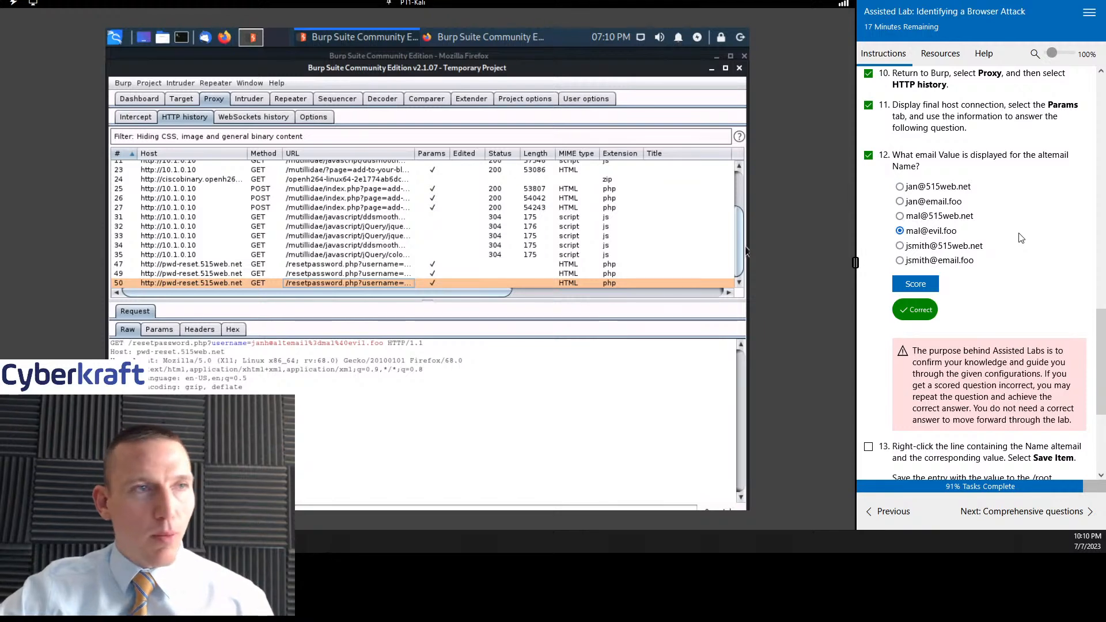
# - Mark lab step 13 as done and save the password reset request from Repeater as altemail in the /root directory
pyautogui.scroll(2, 1004, 247)
pyautogui.scroll(-5, 1006, 271)
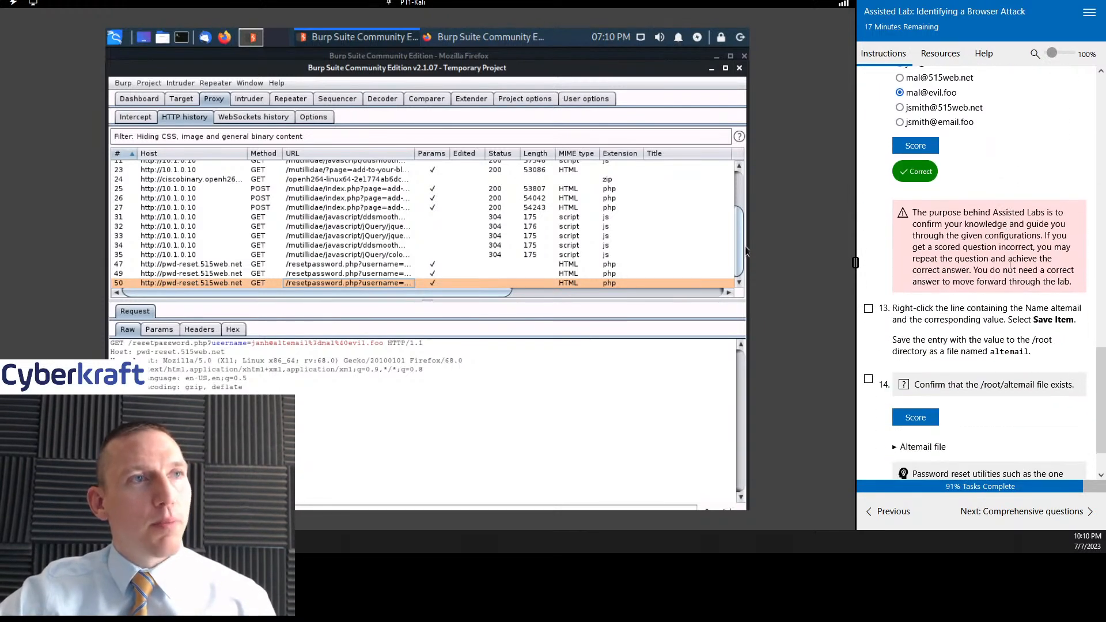
pyautogui.scroll(-1, 1008, 294)
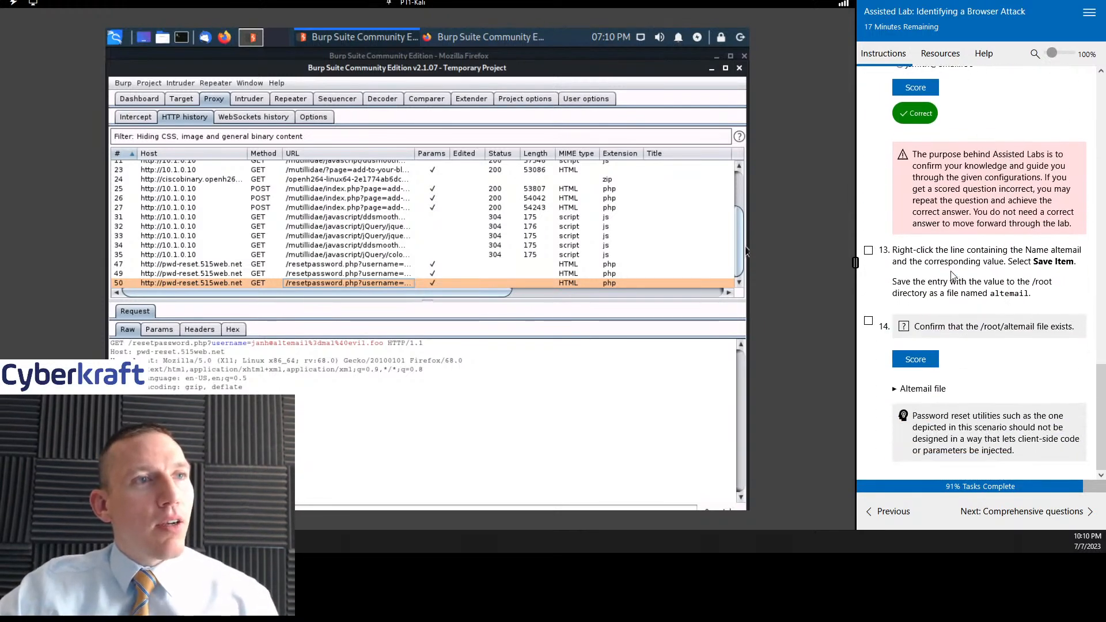
pyautogui.click(868, 252)
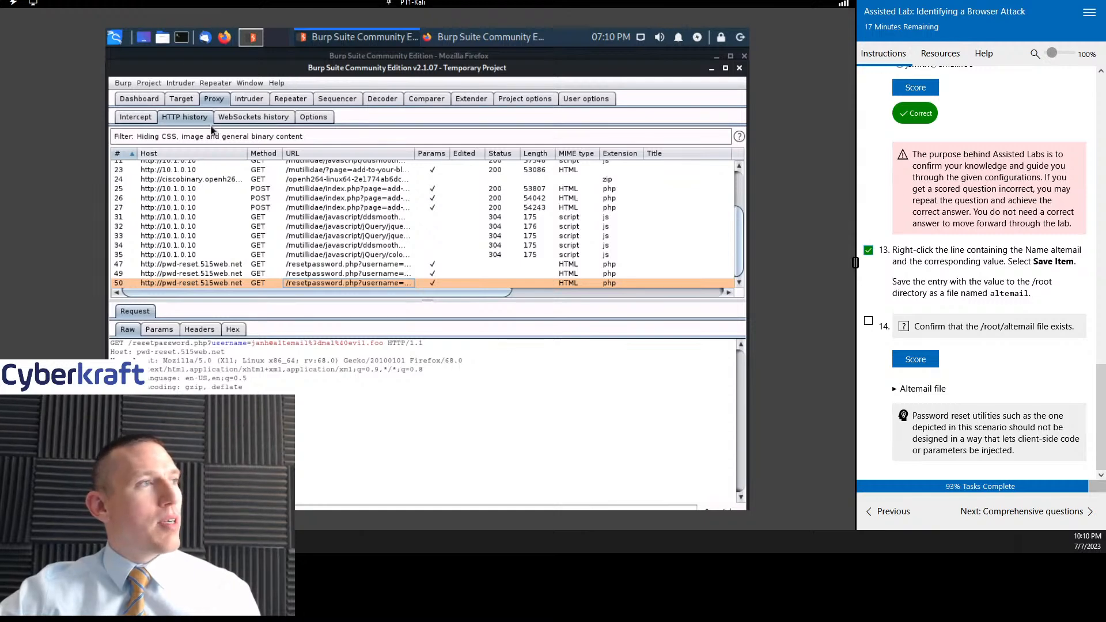
pyautogui.click(290, 102)
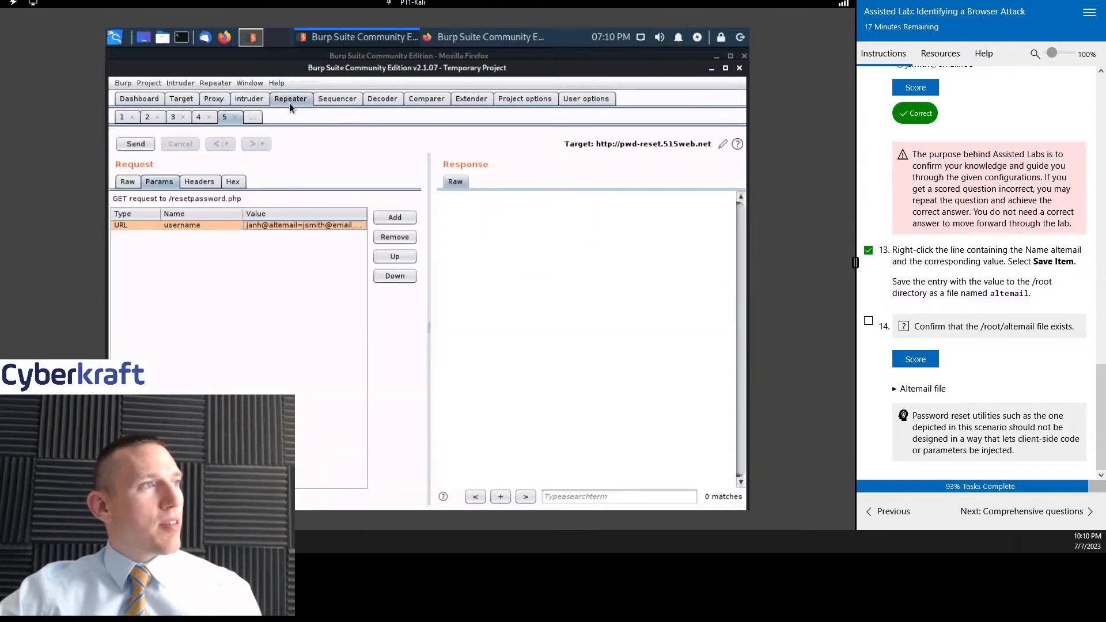
pyautogui.rightClick(219, 223)
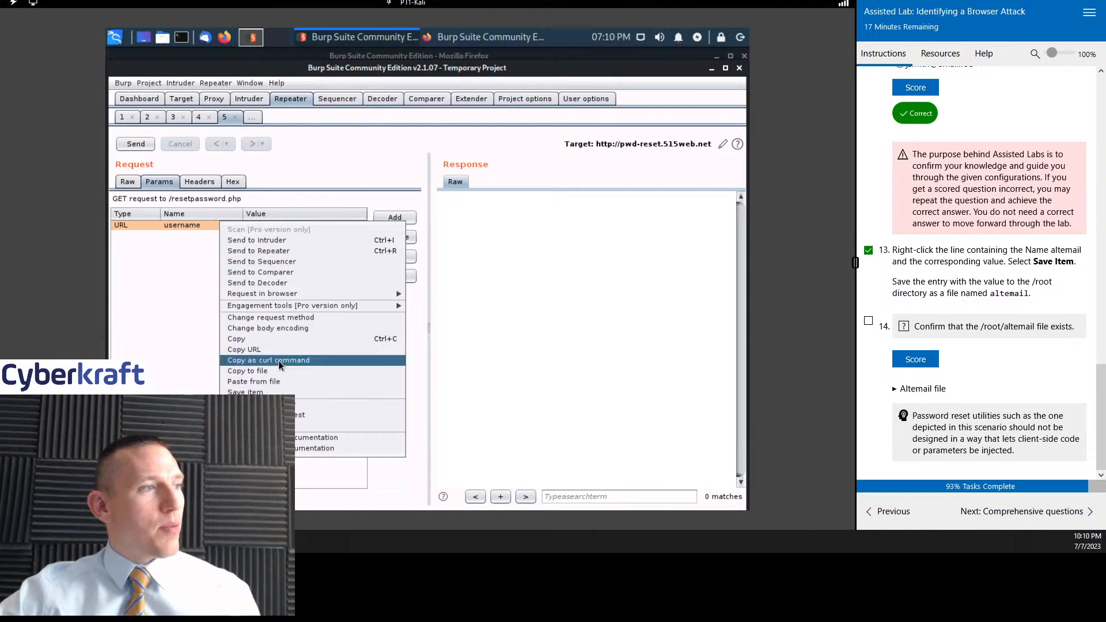
pyautogui.click(274, 391)
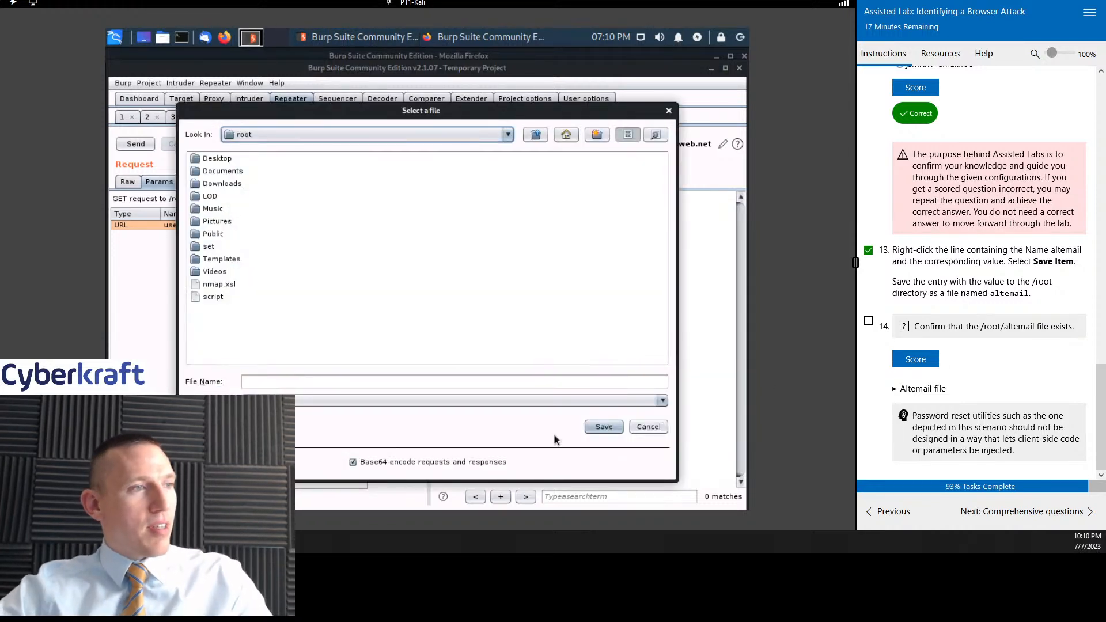
pyautogui.click(539, 380)
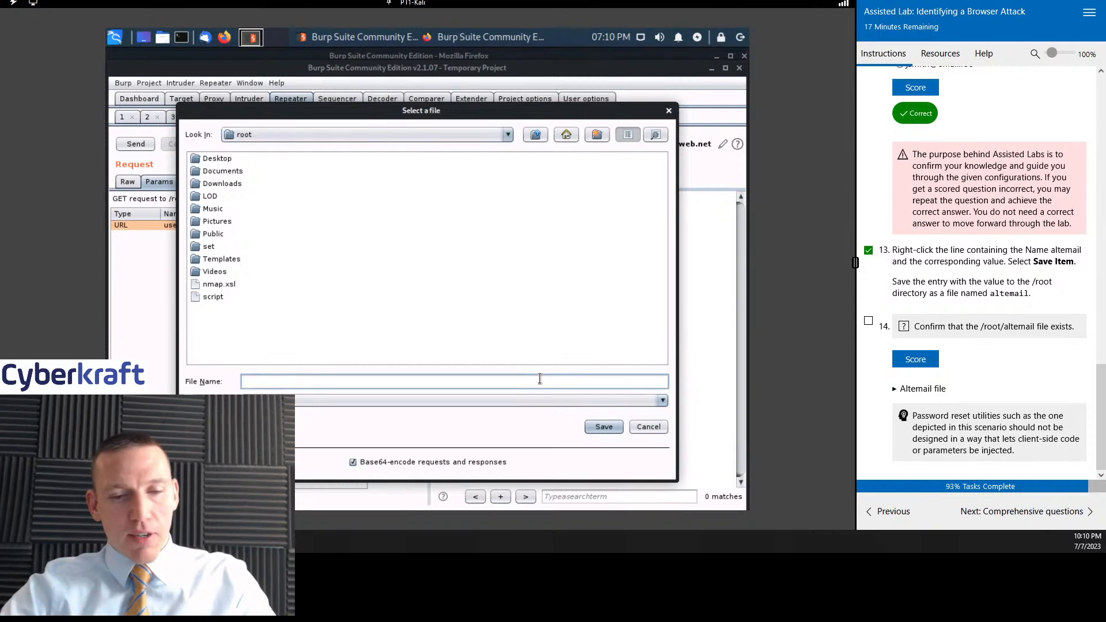
pyautogui.write('altemail')
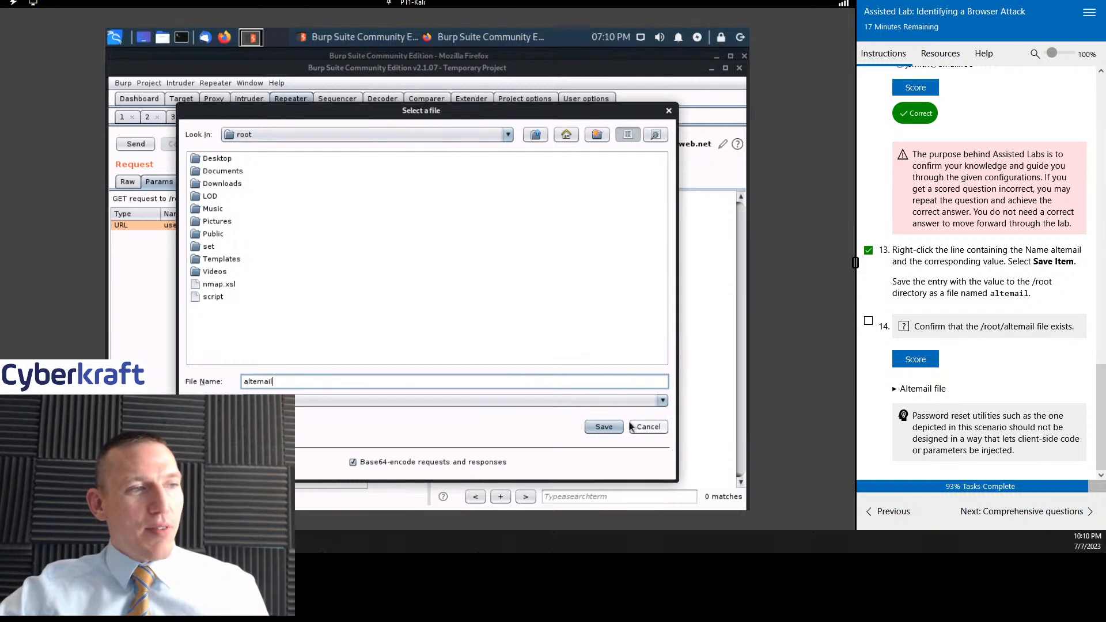
pyautogui.click(604, 426)
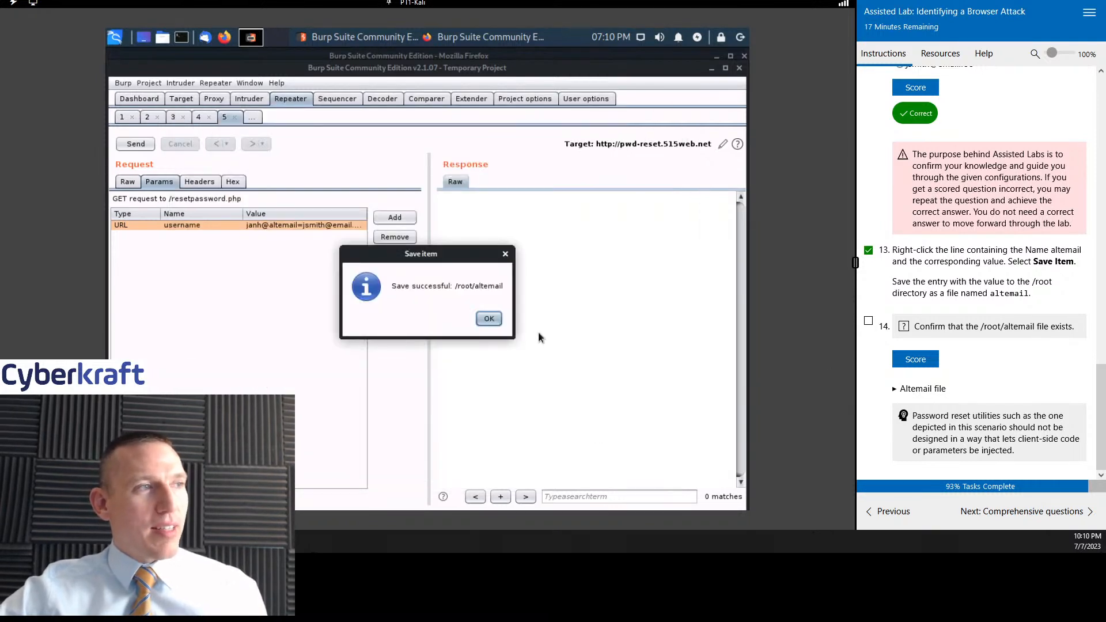
pyautogui.click(489, 319)
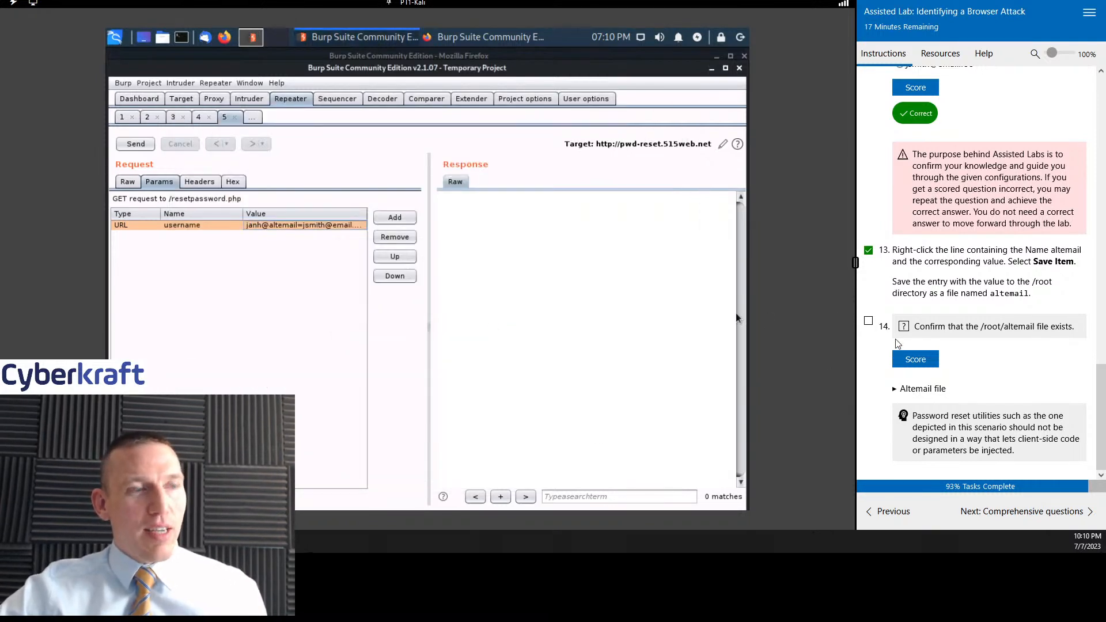
# - Mark lab step 14 as done, score the /root/altemail file check, and expand the Altemail file hint
pyautogui.click(868, 321)
pyautogui.click(924, 358)
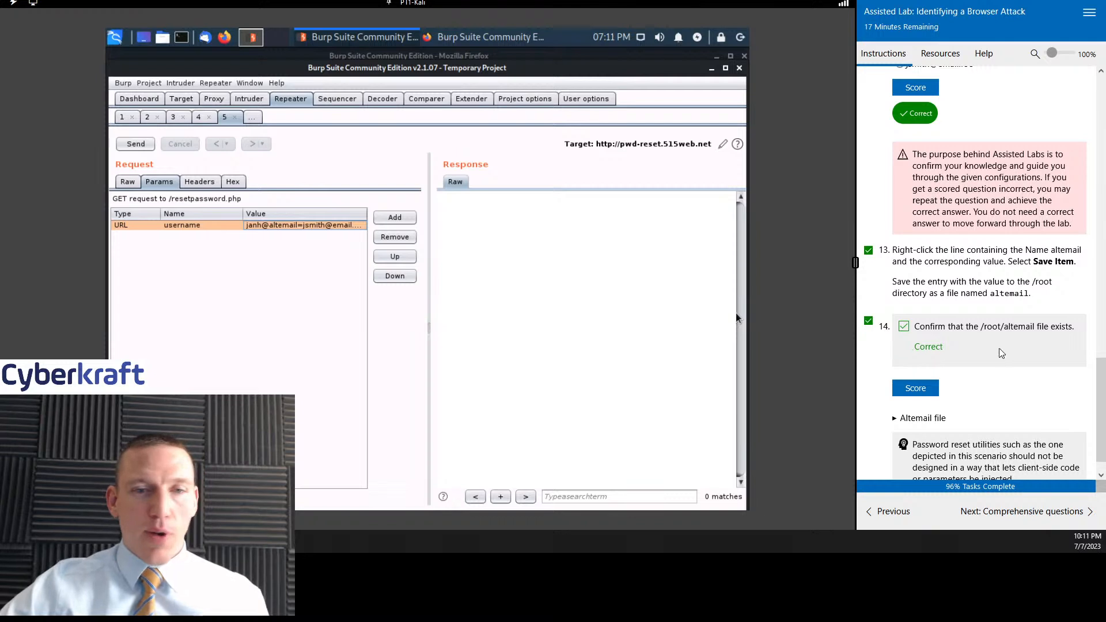
pyautogui.scroll(-1, 1002, 355)
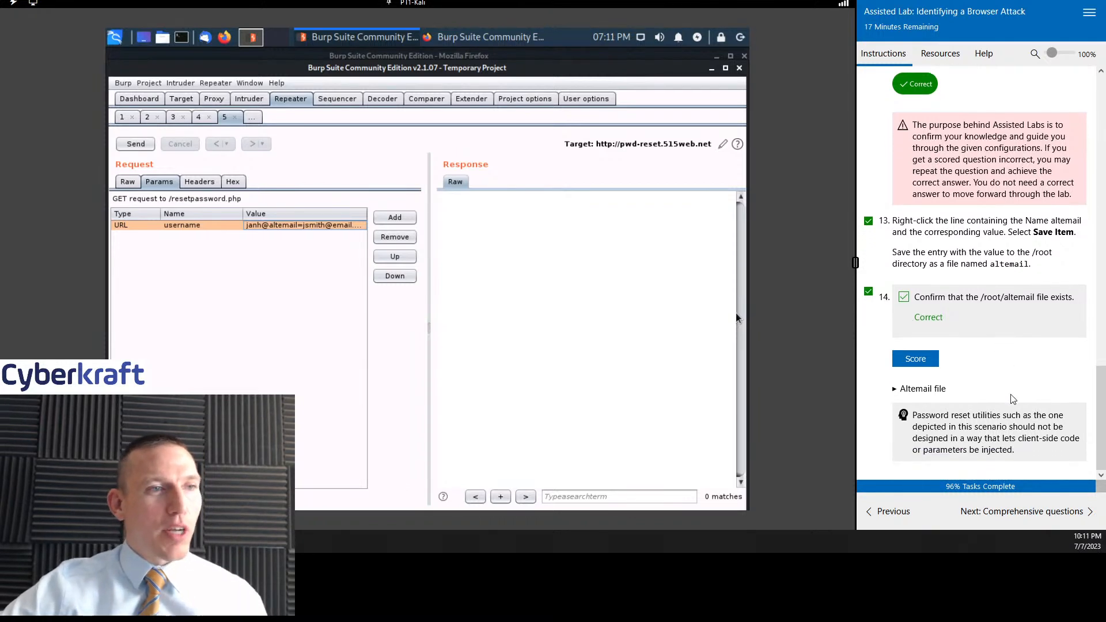
pyautogui.click(896, 389)
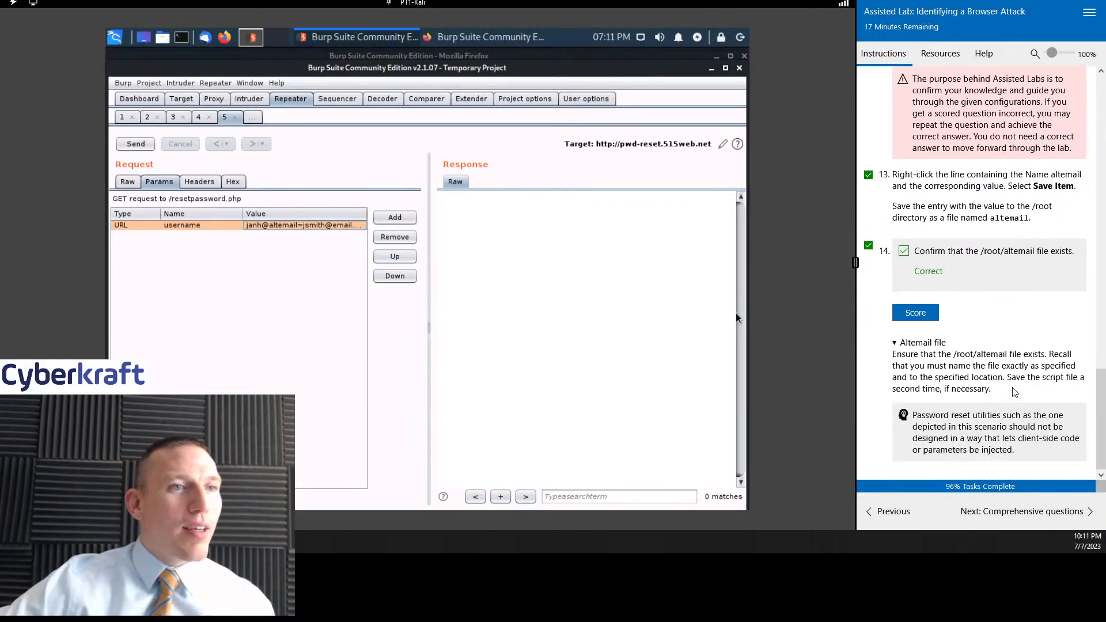
# - Advance to the lab's comprehensive questions and mark question 1 as done
pyautogui.moveTo(993, 354); pyautogui.dragTo(982, 393)
pyautogui.click(956, 398)
pyautogui.click(1031, 511)
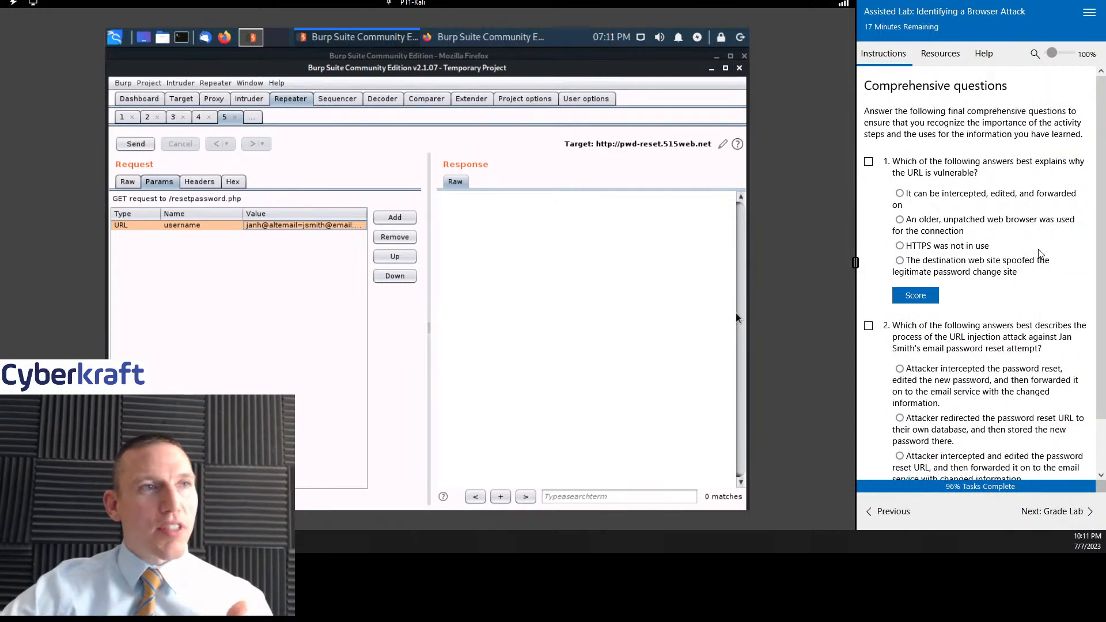
pyautogui.scroll(-2, 1092, 208)
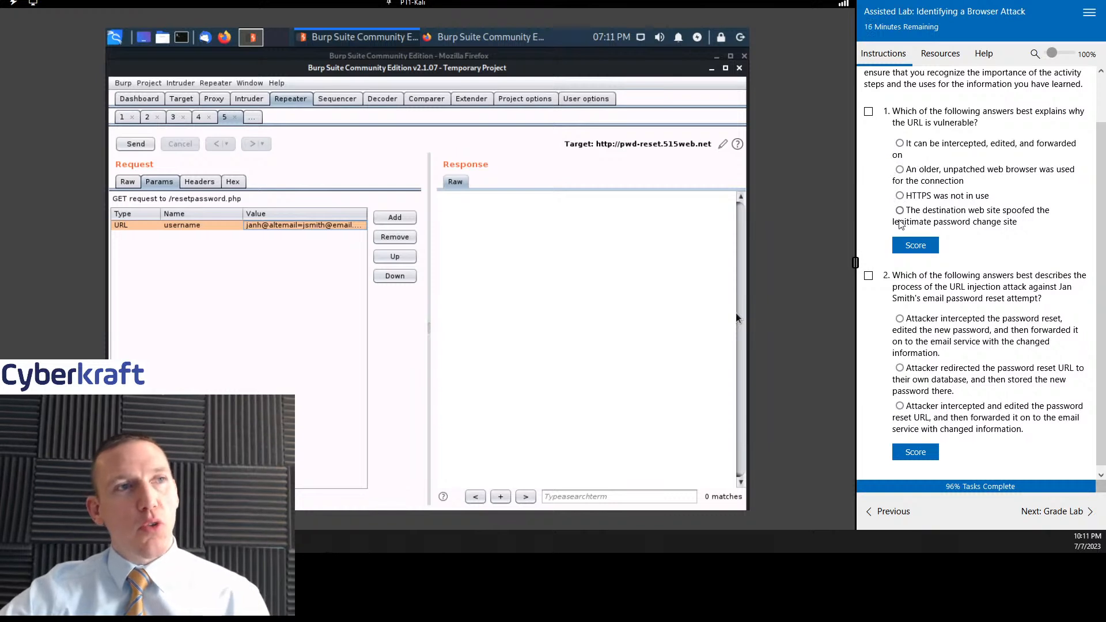
pyautogui.click(868, 111)
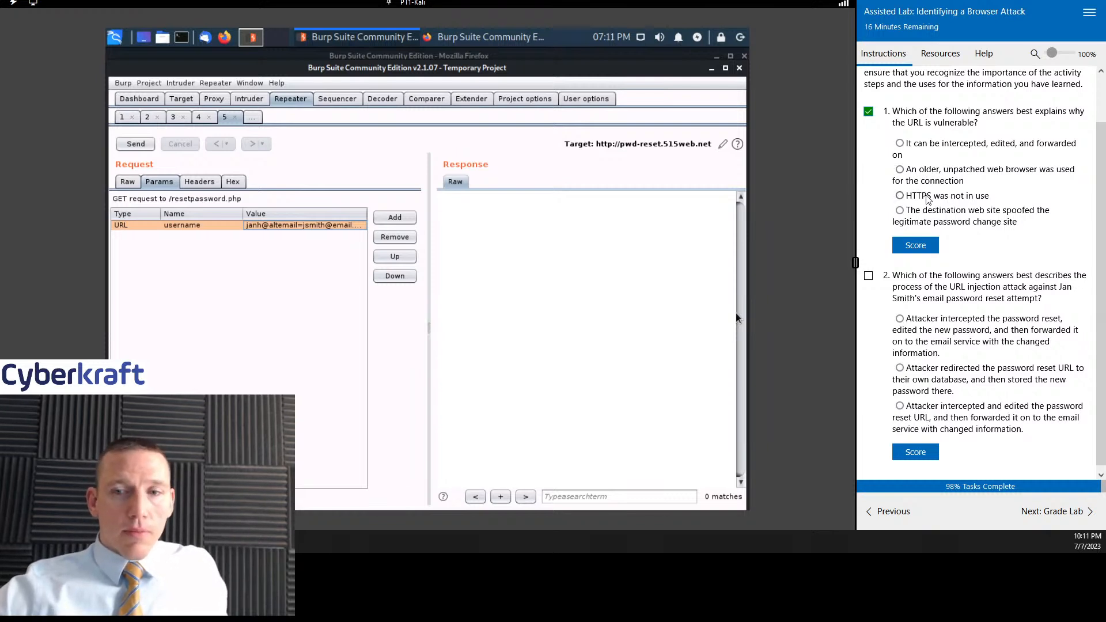
# - Score "HTTPS was not in use" for question 1, replace it with "It can be intercepted, edited, and forwarded on", and score again
pyautogui.click(922, 248)
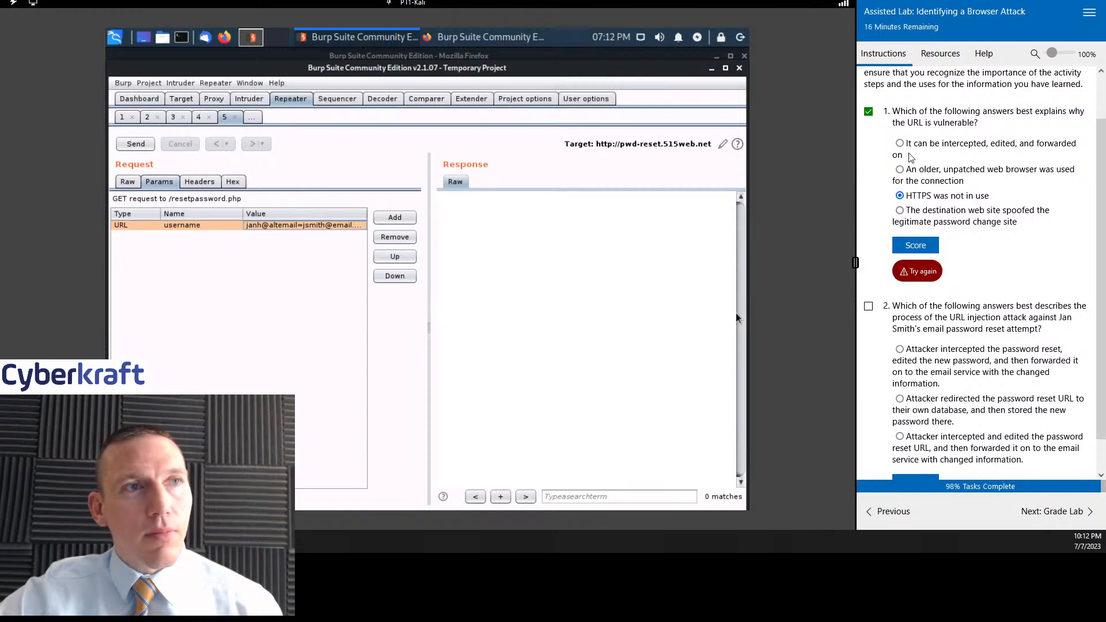
pyautogui.click(960, 148)
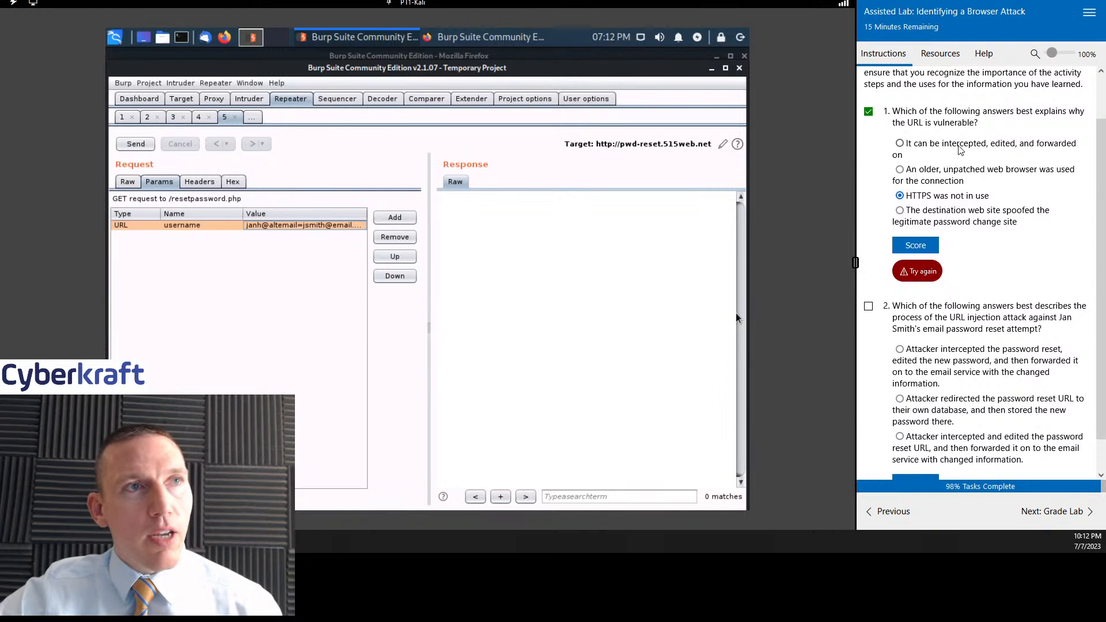
pyautogui.click(910, 246)
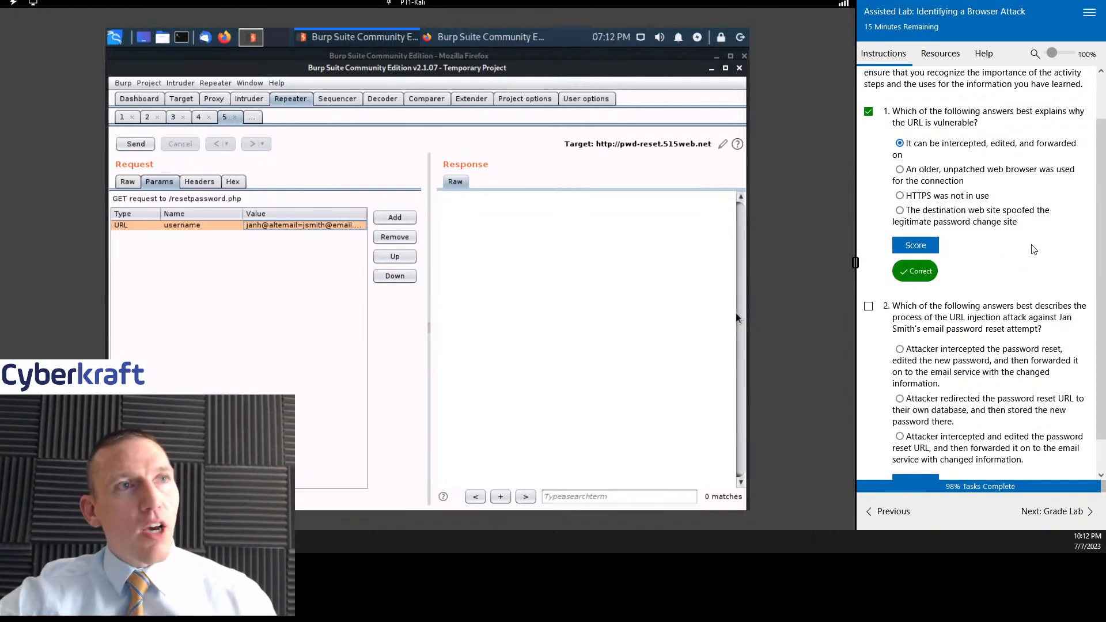
# - Mark question 2 as done, answer that the attacker intercepted, edited and forwarded the password reset URL with changed information, and score it
pyautogui.scroll(-1, 1045, 230)
pyautogui.scroll(1, 1045, 233)
pyautogui.scroll(-2, 1042, 278)
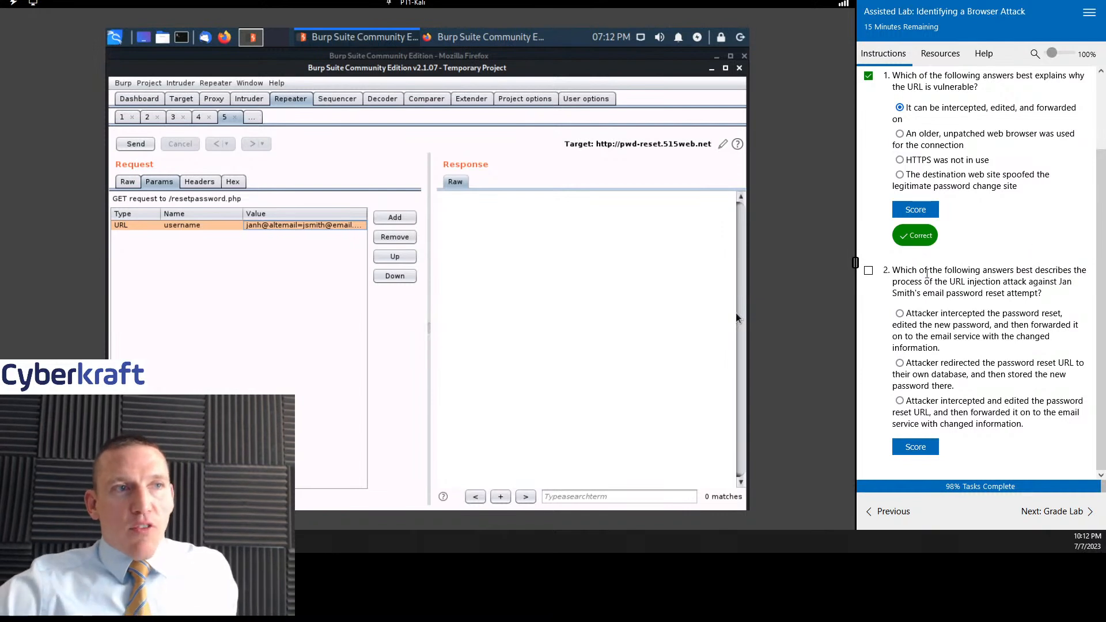
pyautogui.click(868, 270)
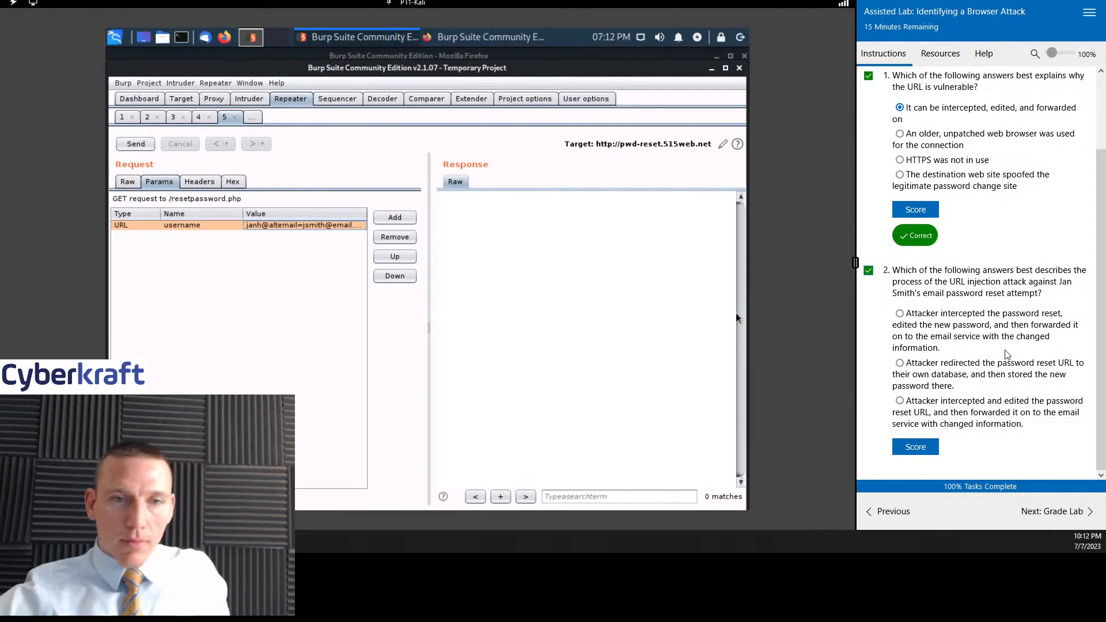
pyautogui.click(913, 401)
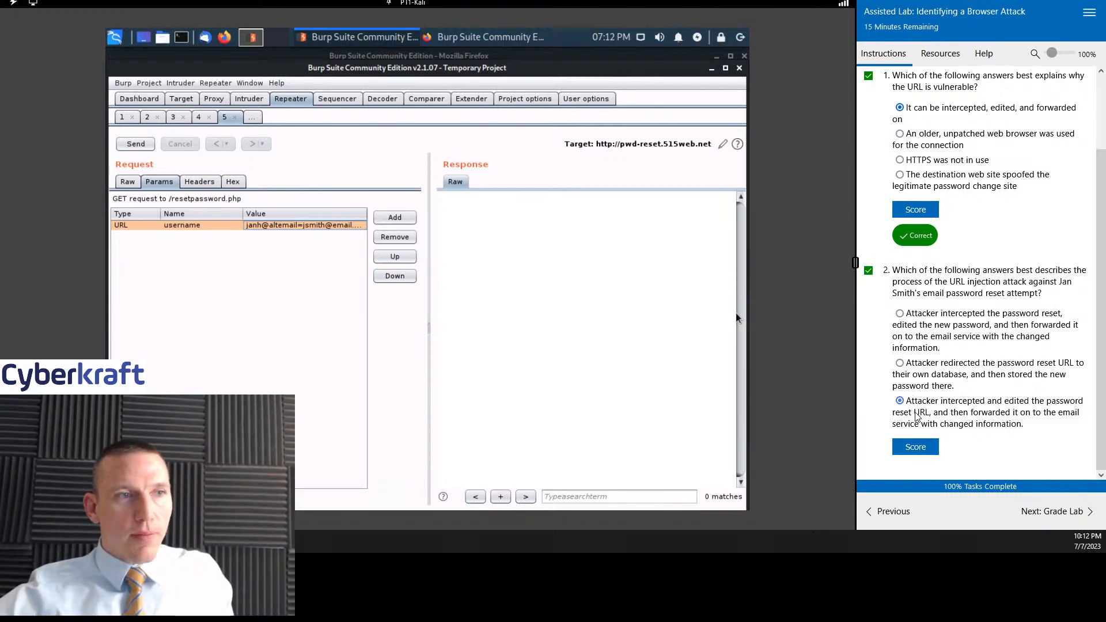
pyautogui.click(917, 440)
pyautogui.scroll(-1, 1008, 394)
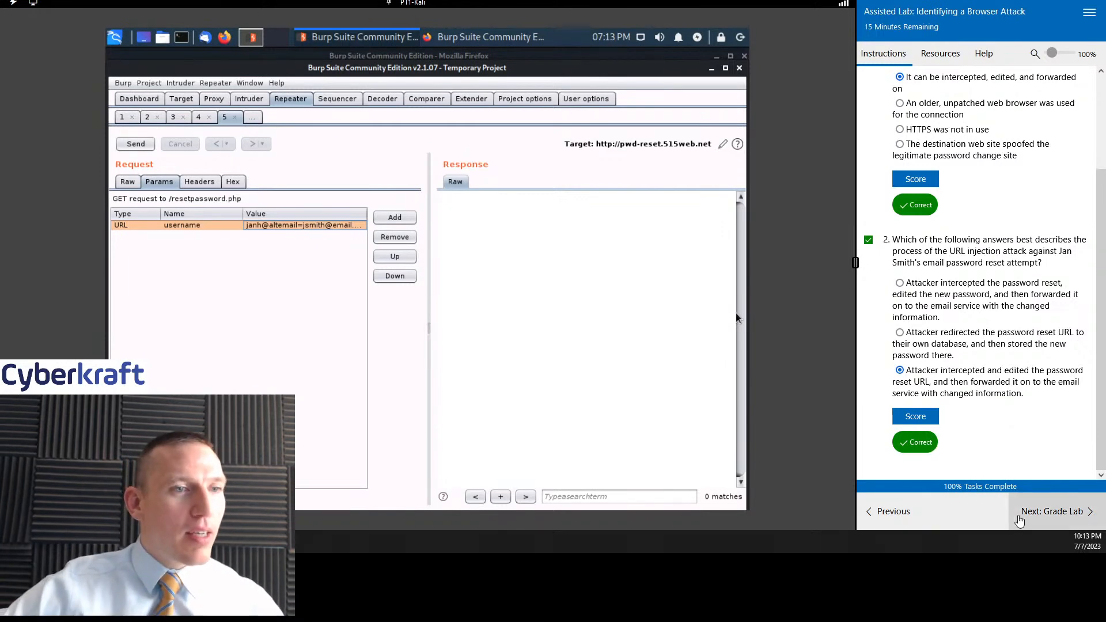
pyautogui.scroll(3, 982, 403)
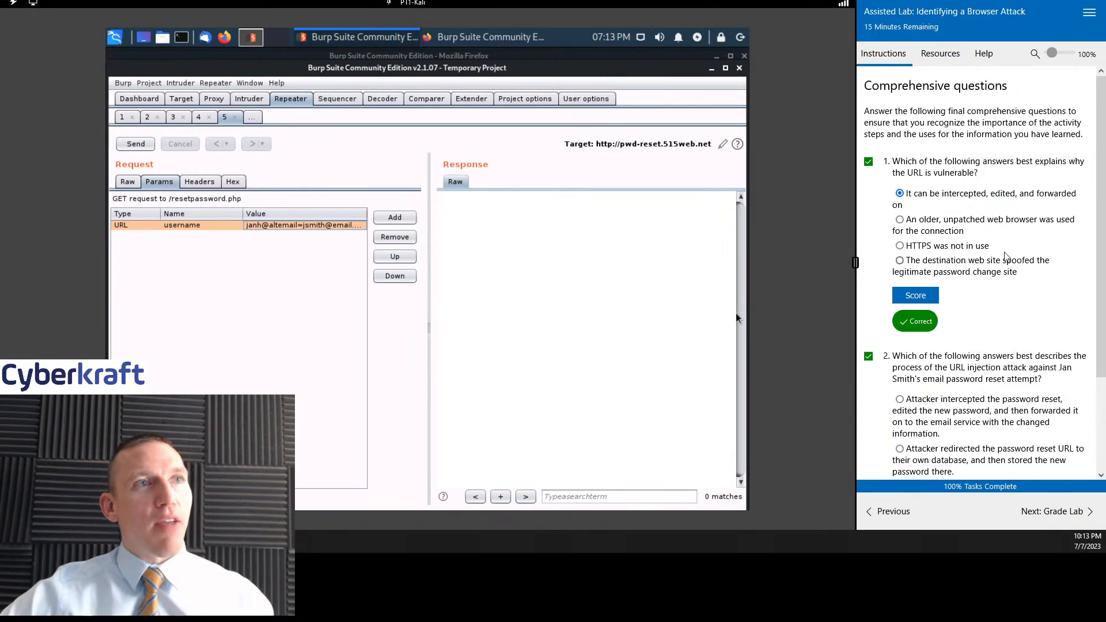
pyautogui.scroll(-3, 987, 396)
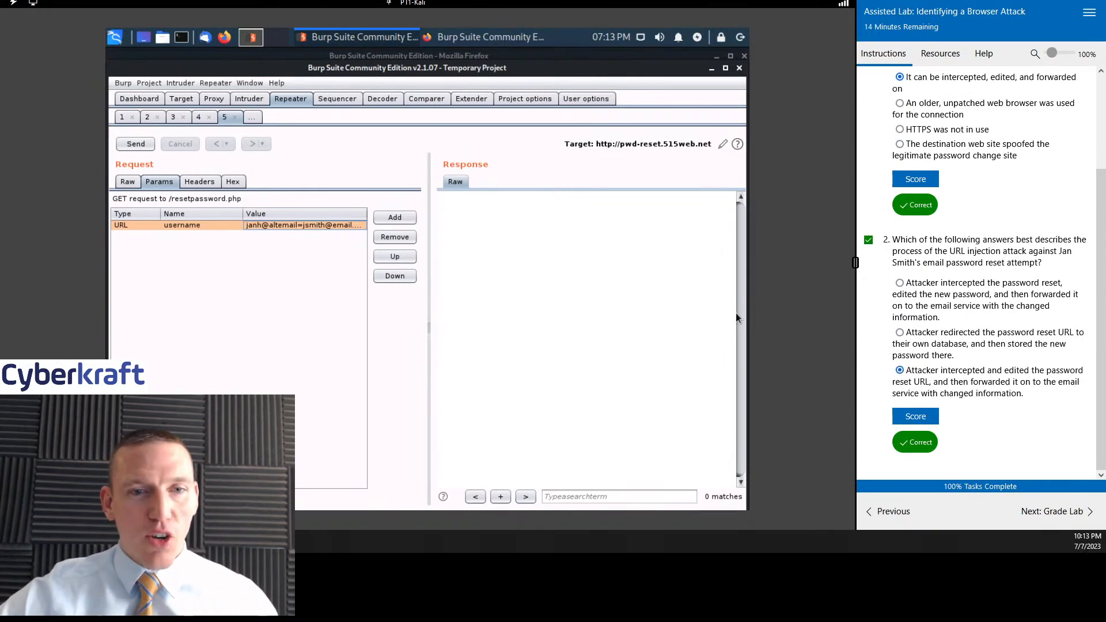
pyautogui.press('super+d')
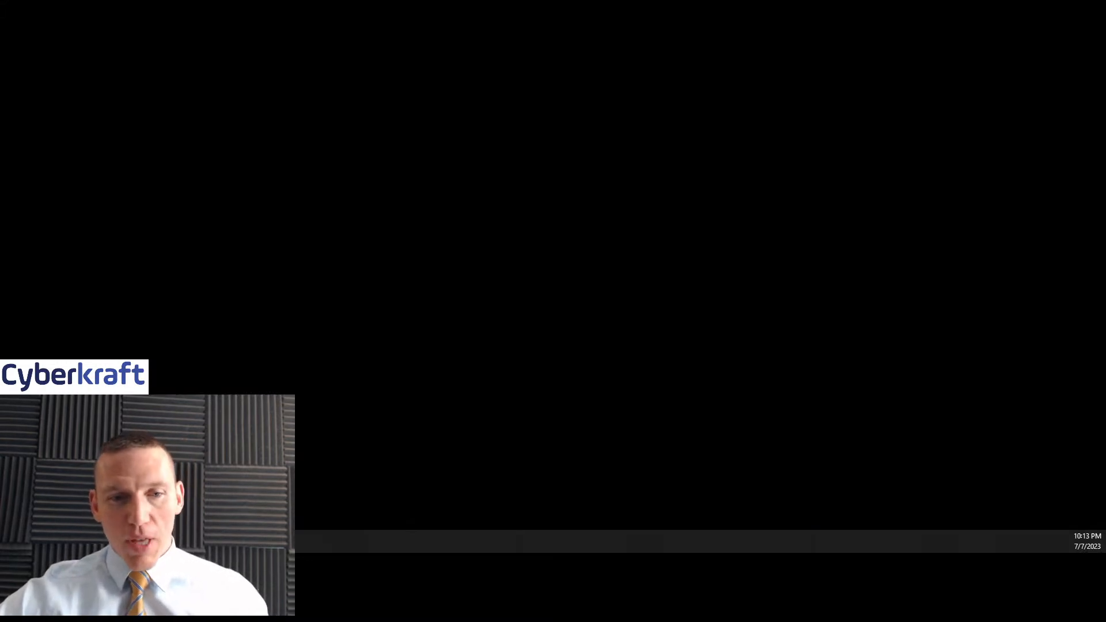
pyautogui.press('super+d')
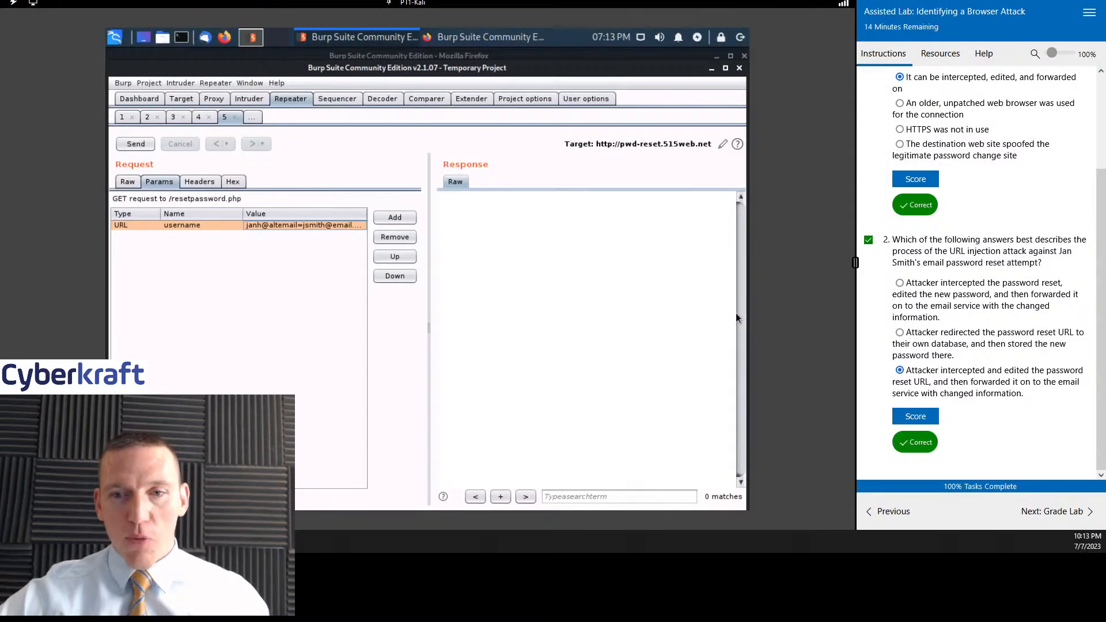